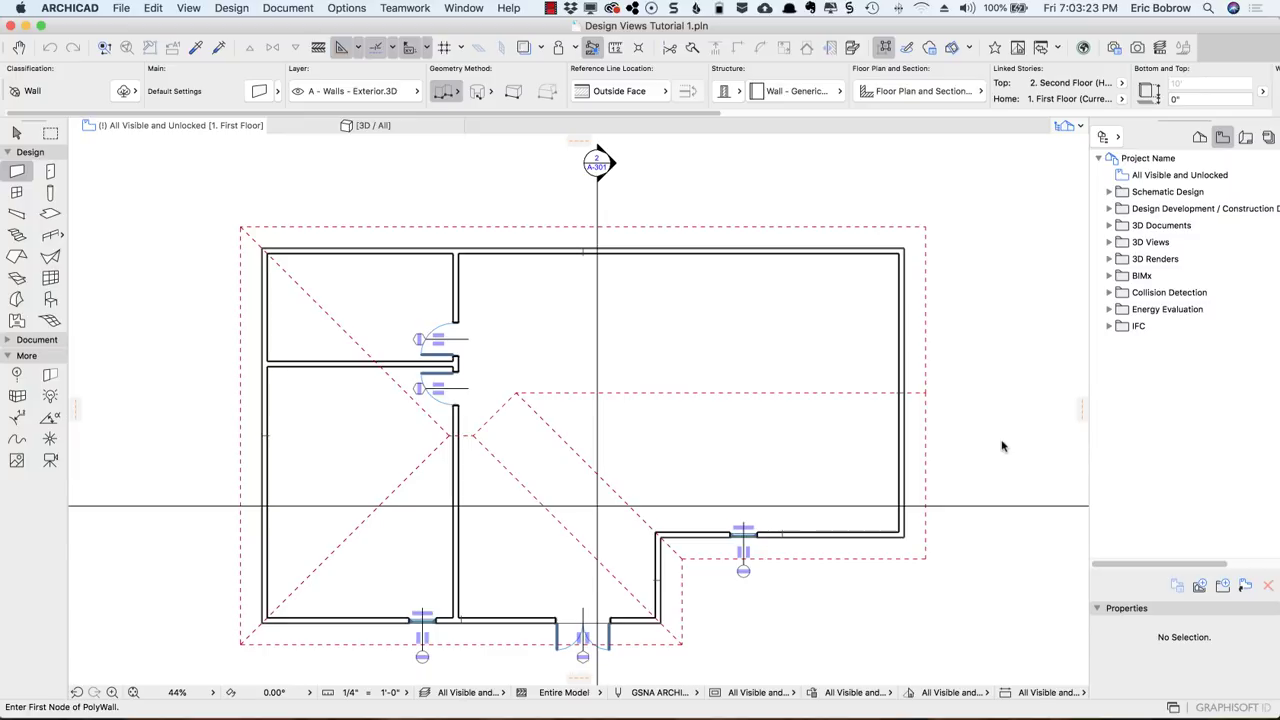
Step: Inspect the building material choices of the vertical interior wall, view the house in 3D, and return to the floor plan
scroll(494, 621, up, 5)
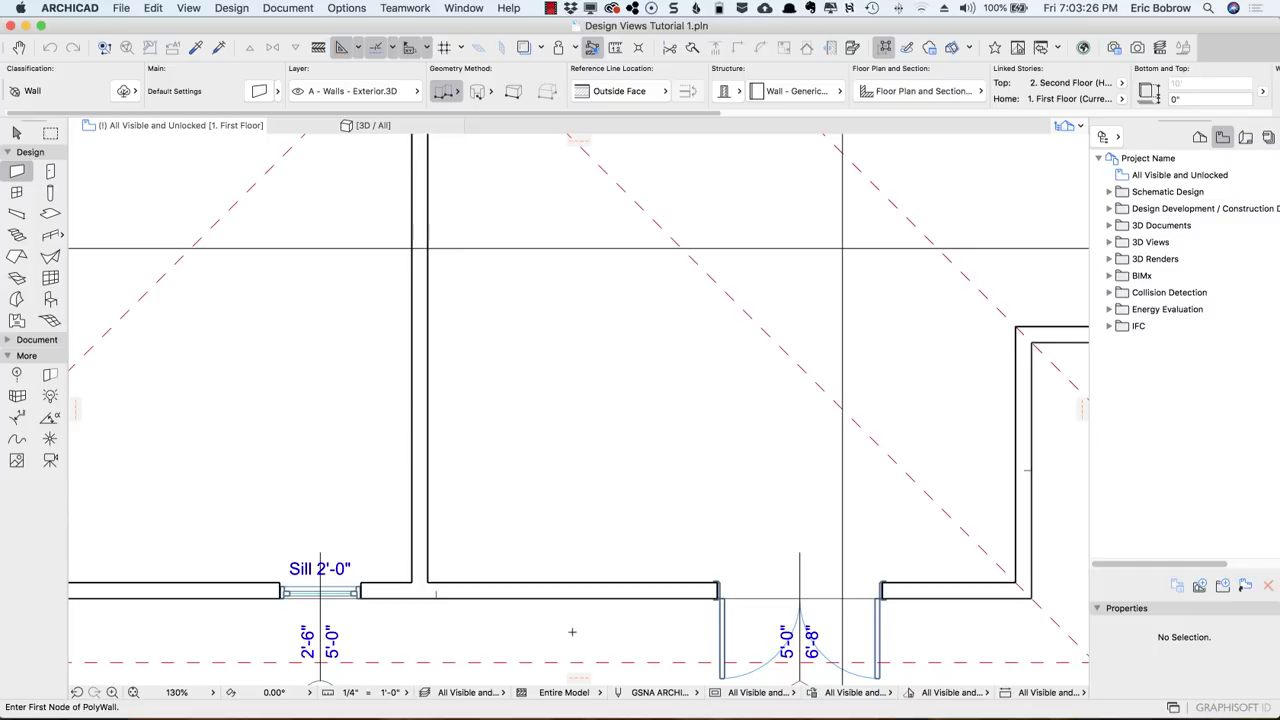
key(super)
super+click(430, 515)
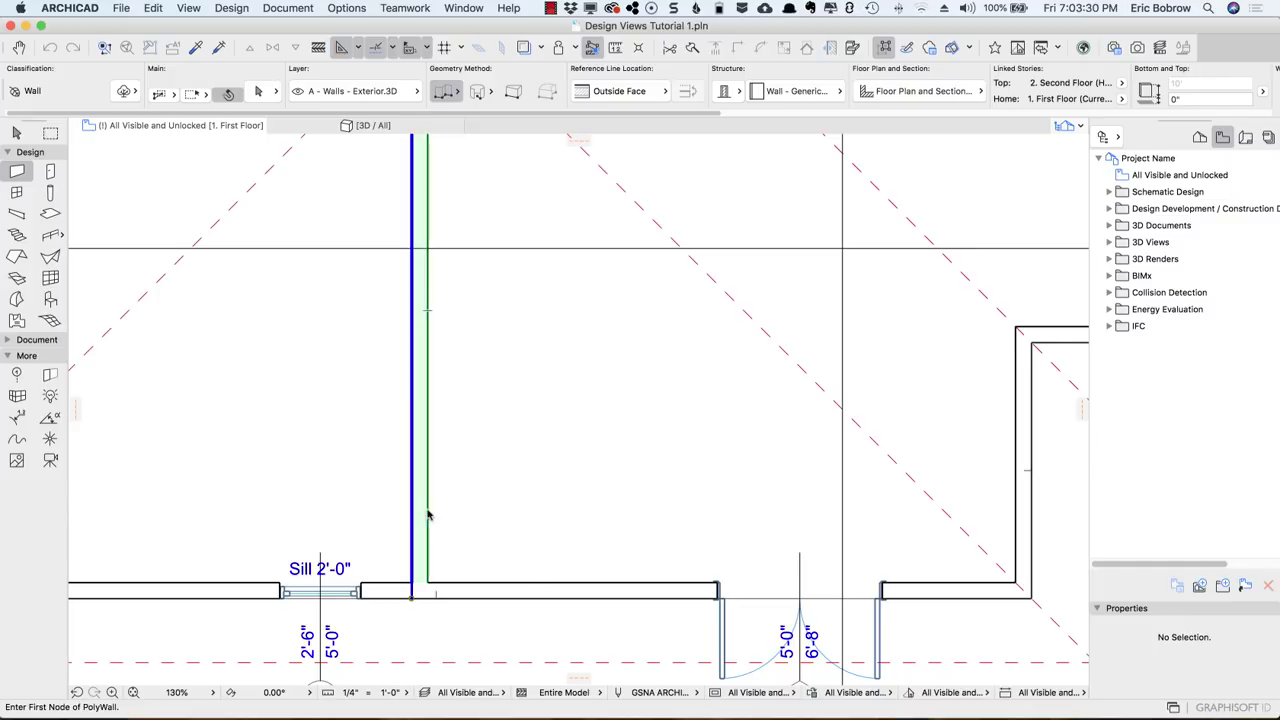
click(837, 92)
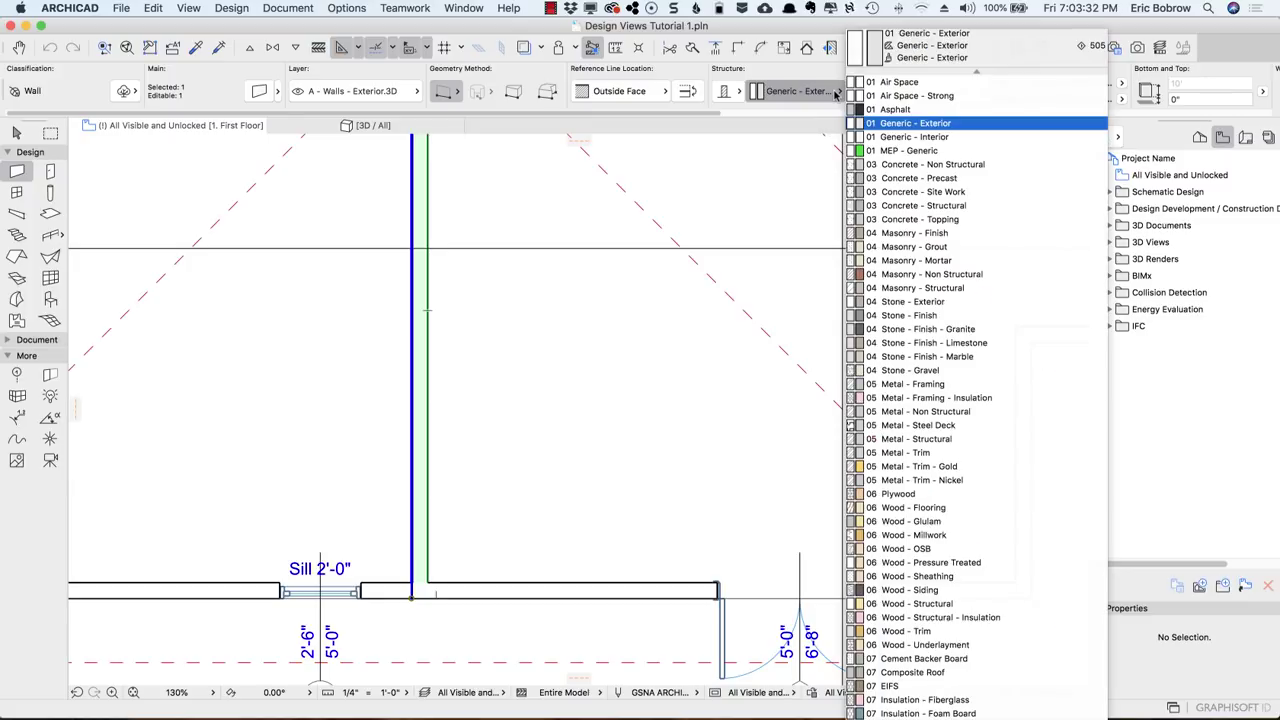
click(671, 148)
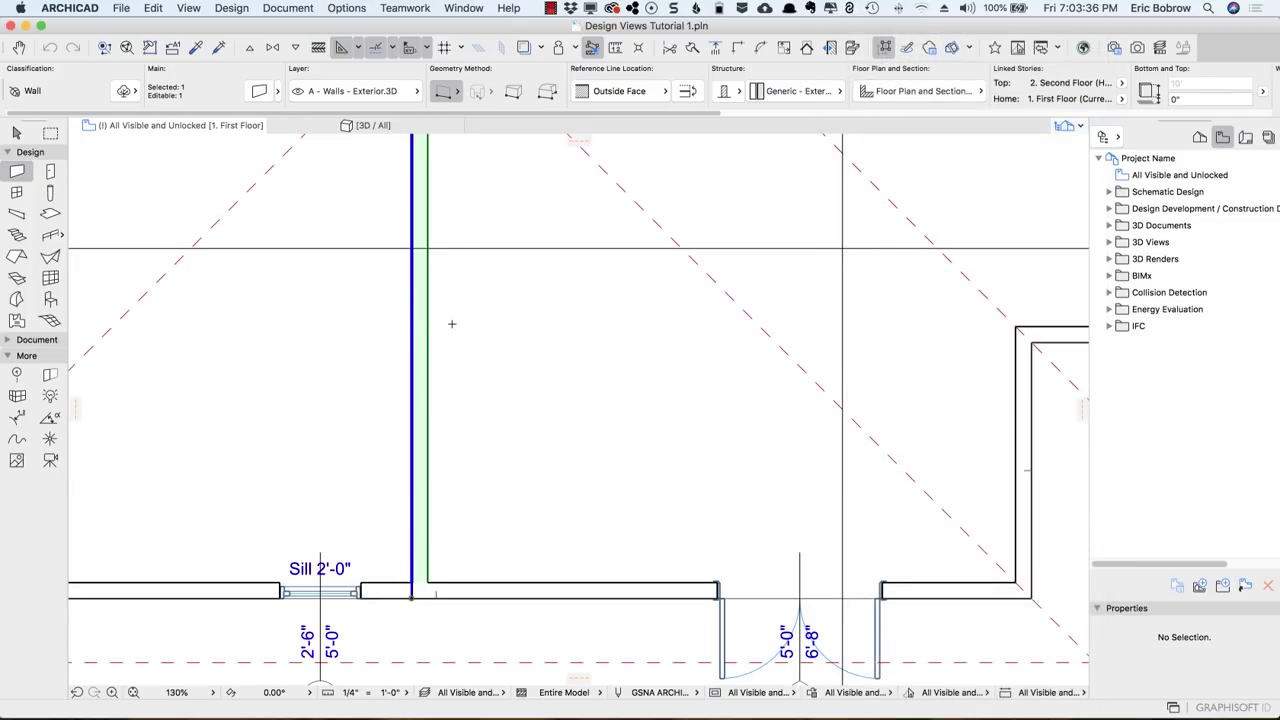
key(Escape)
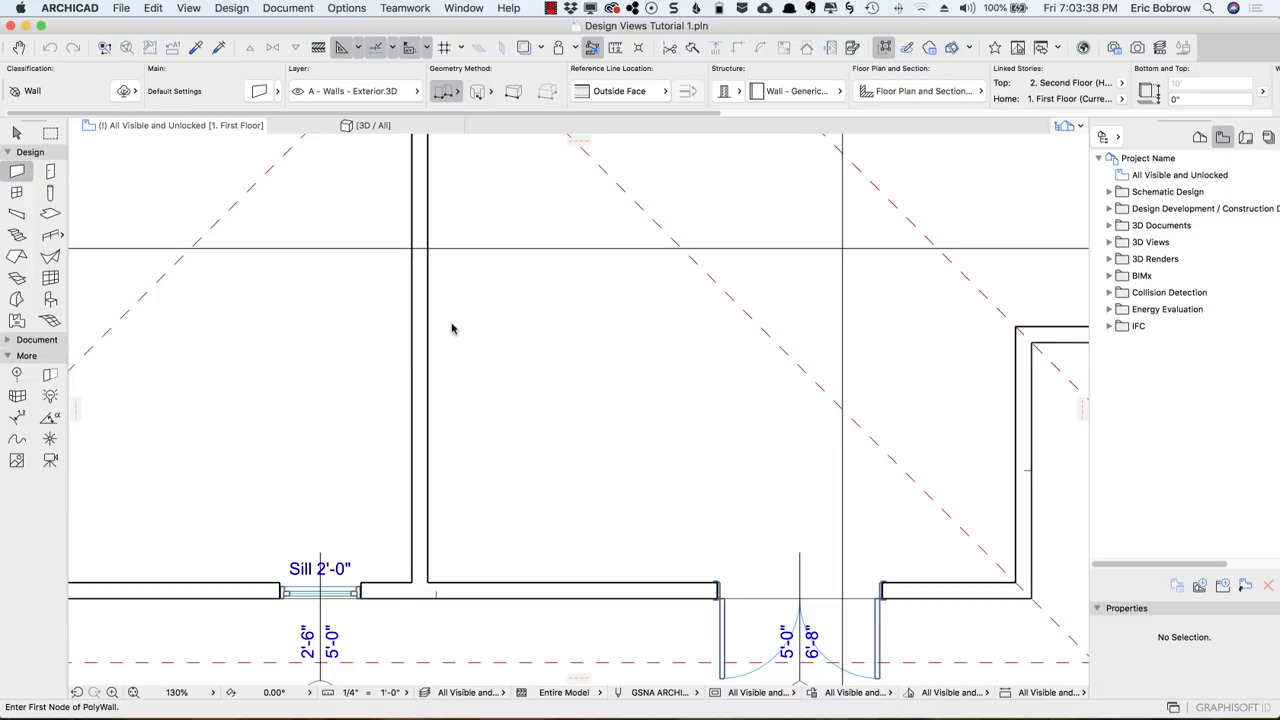
key(F3)
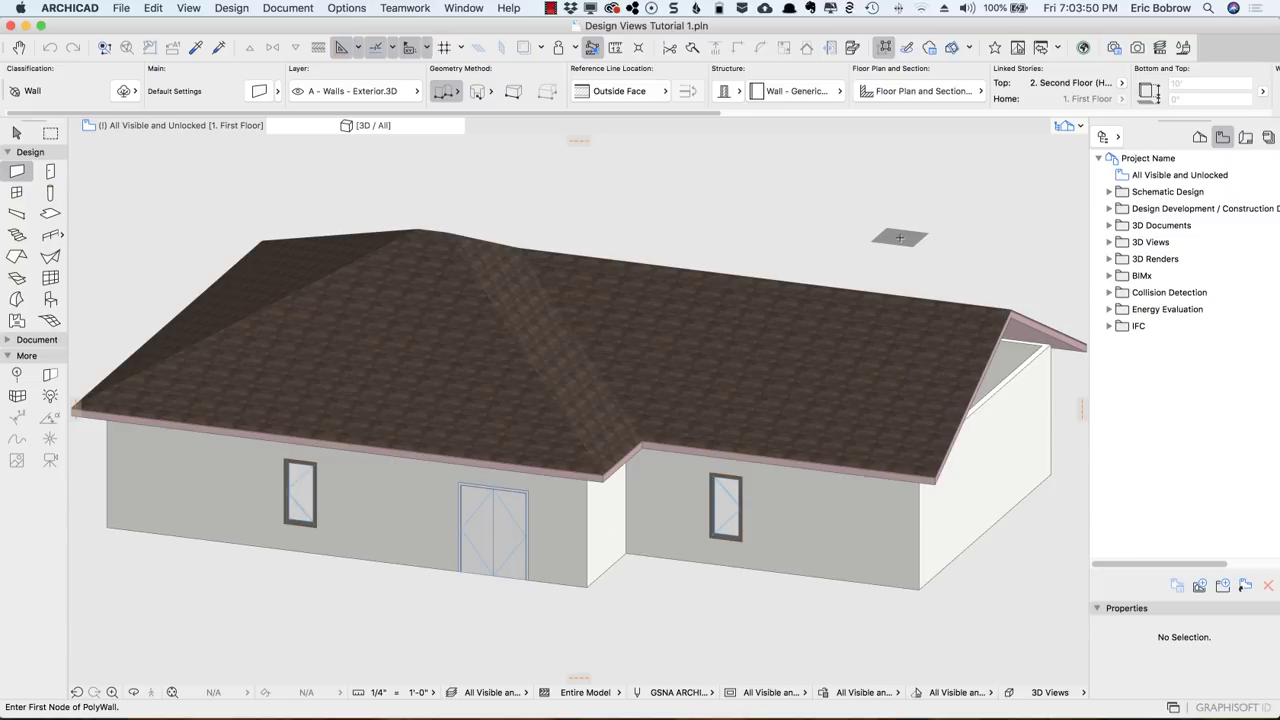
key(F2)
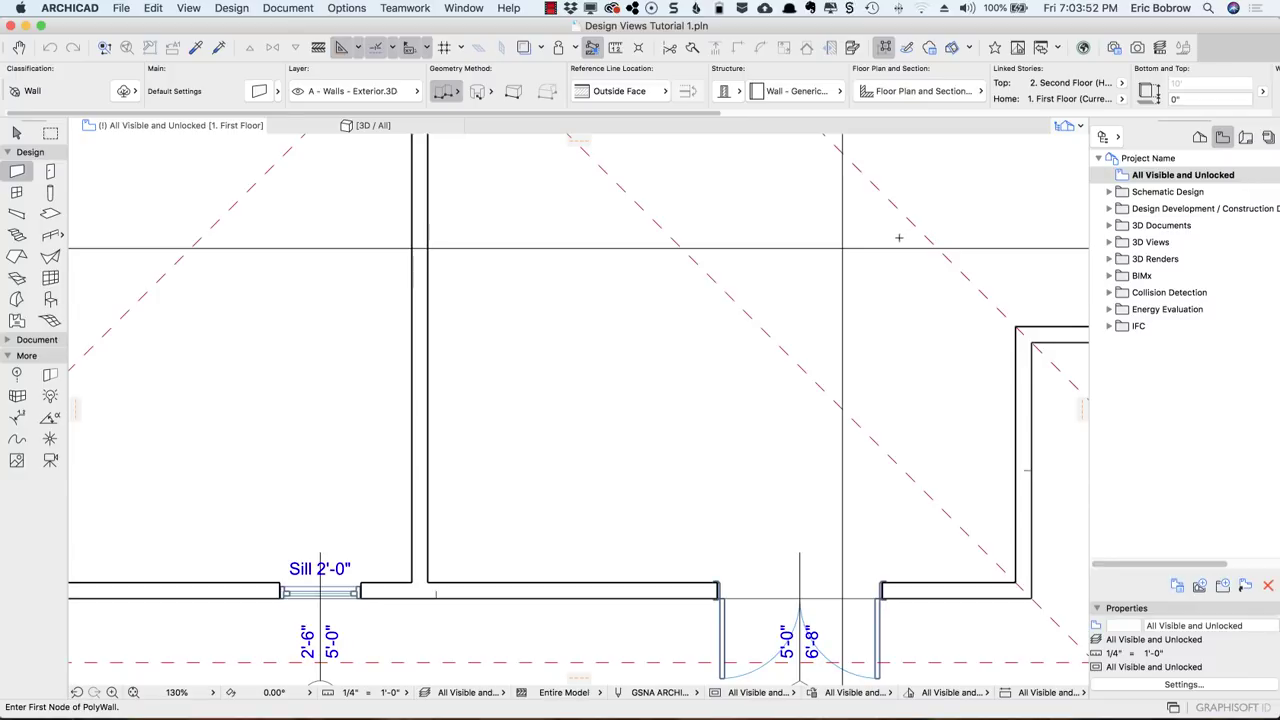
Step: Assign the composite "Wall - Wood 5 1/2" - Sheathing + Stucco - Gypsum : W09" to the exterior walls only, excluding the two interior walls
key(super+apostrophe)
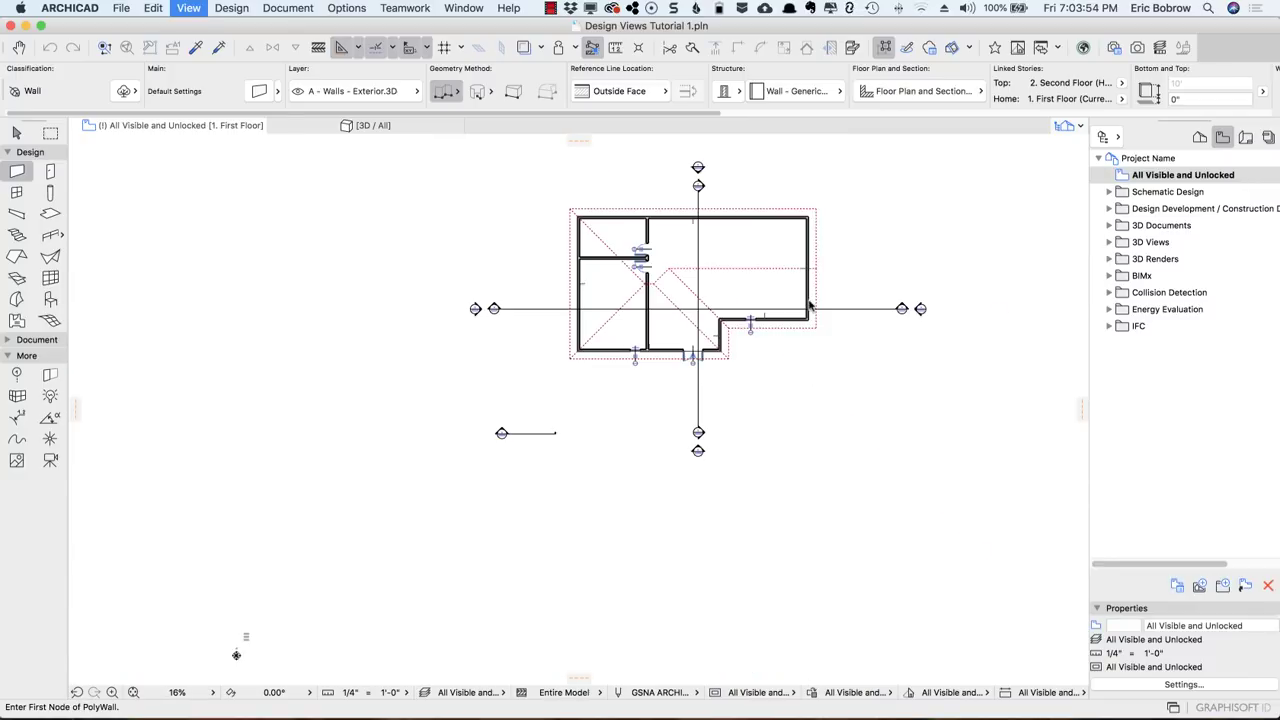
scroll(761, 251, up, 6)
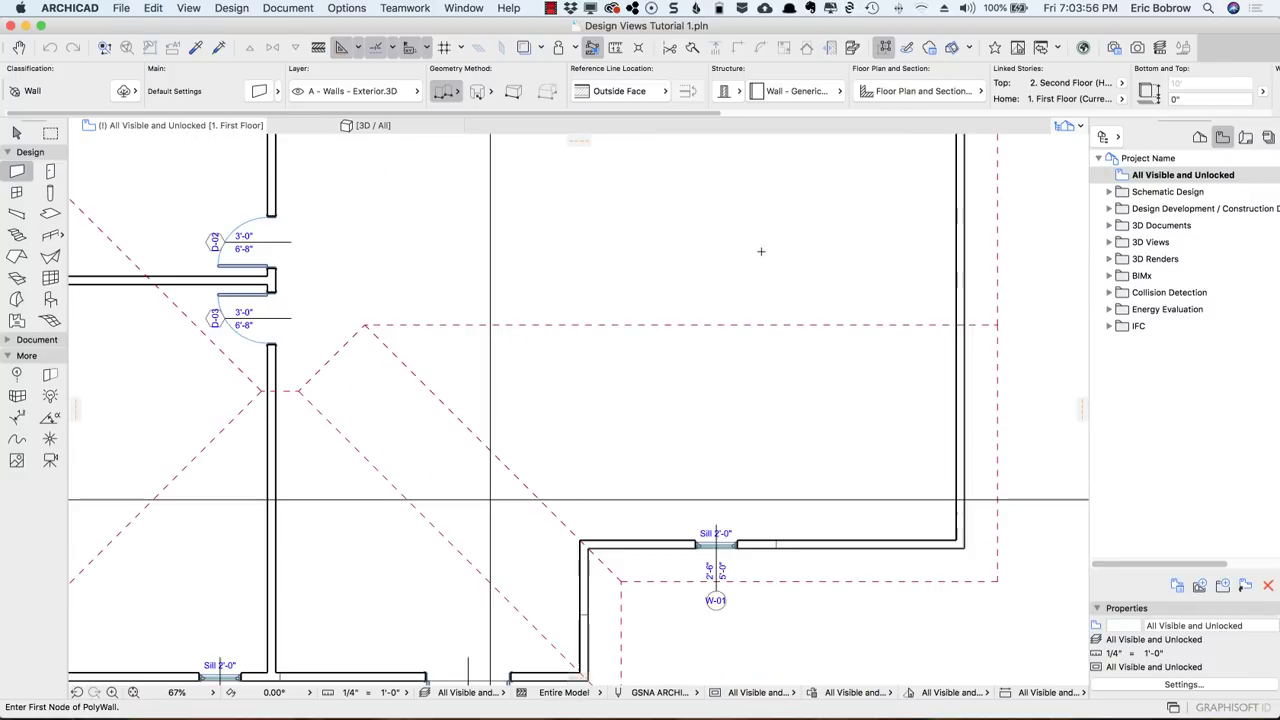
scroll(761, 251, down, 3)
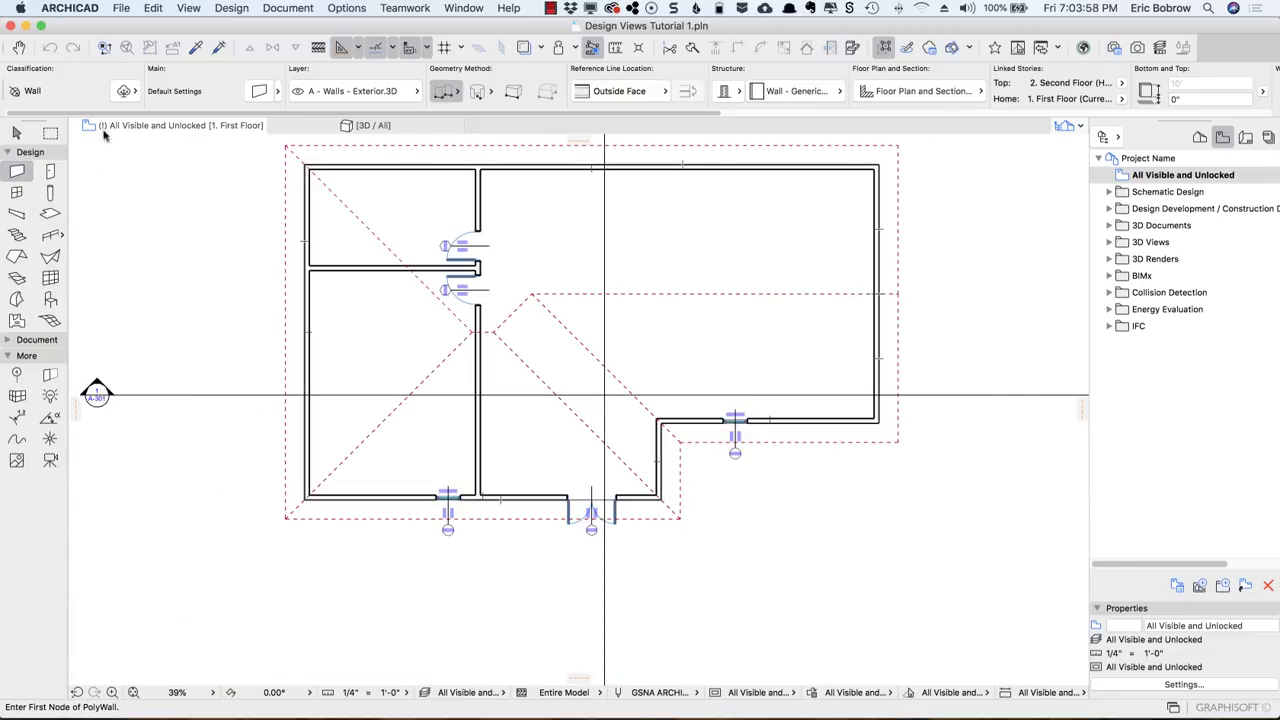
key(super+a)
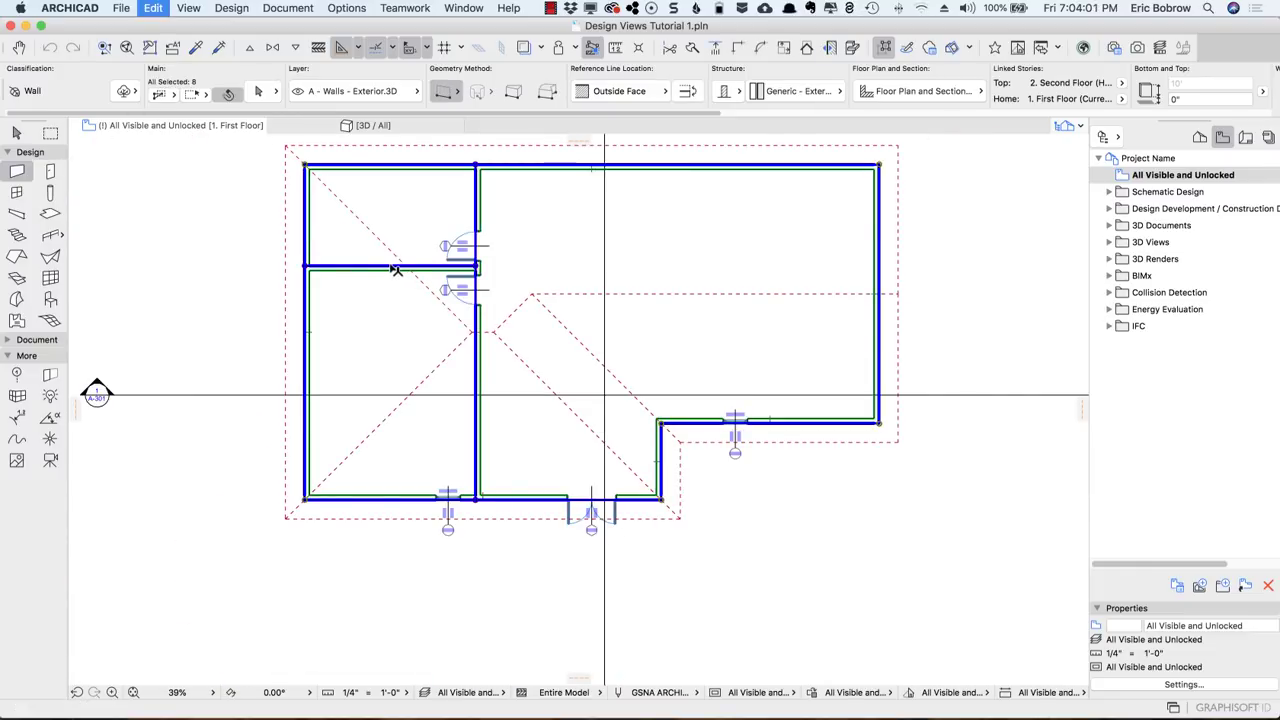
shift+click(477, 222)
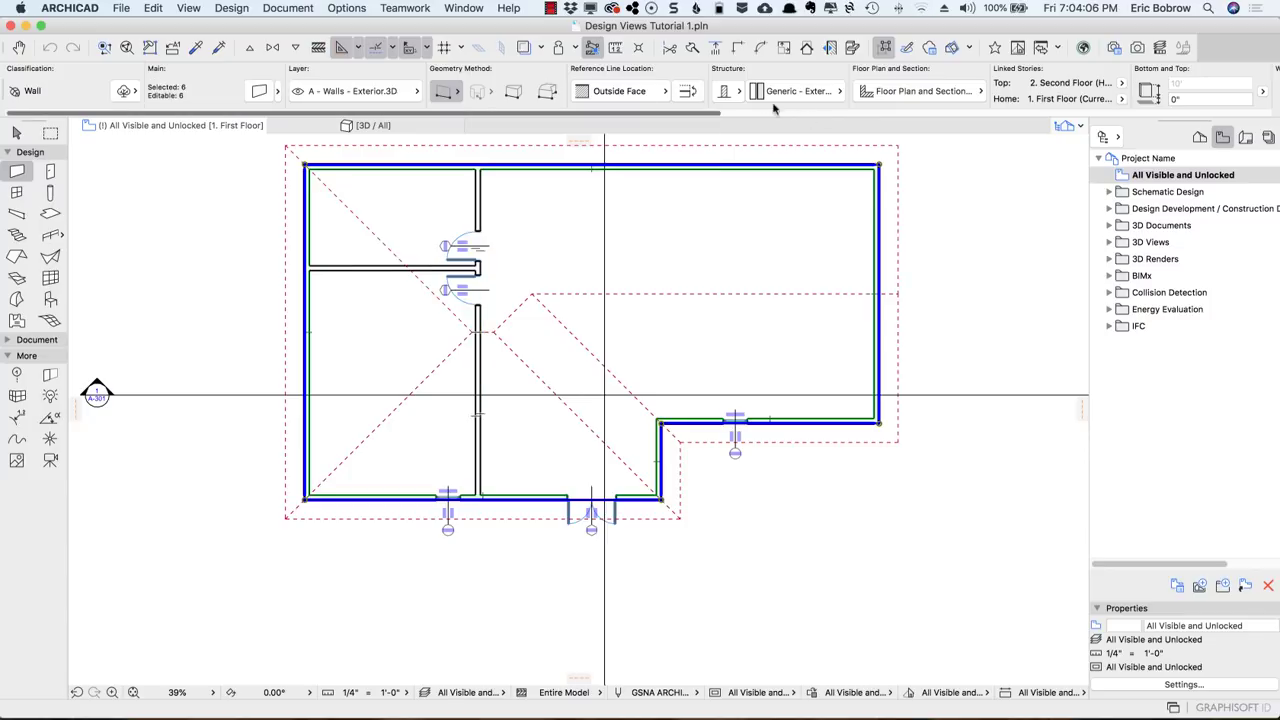
click(740, 94)
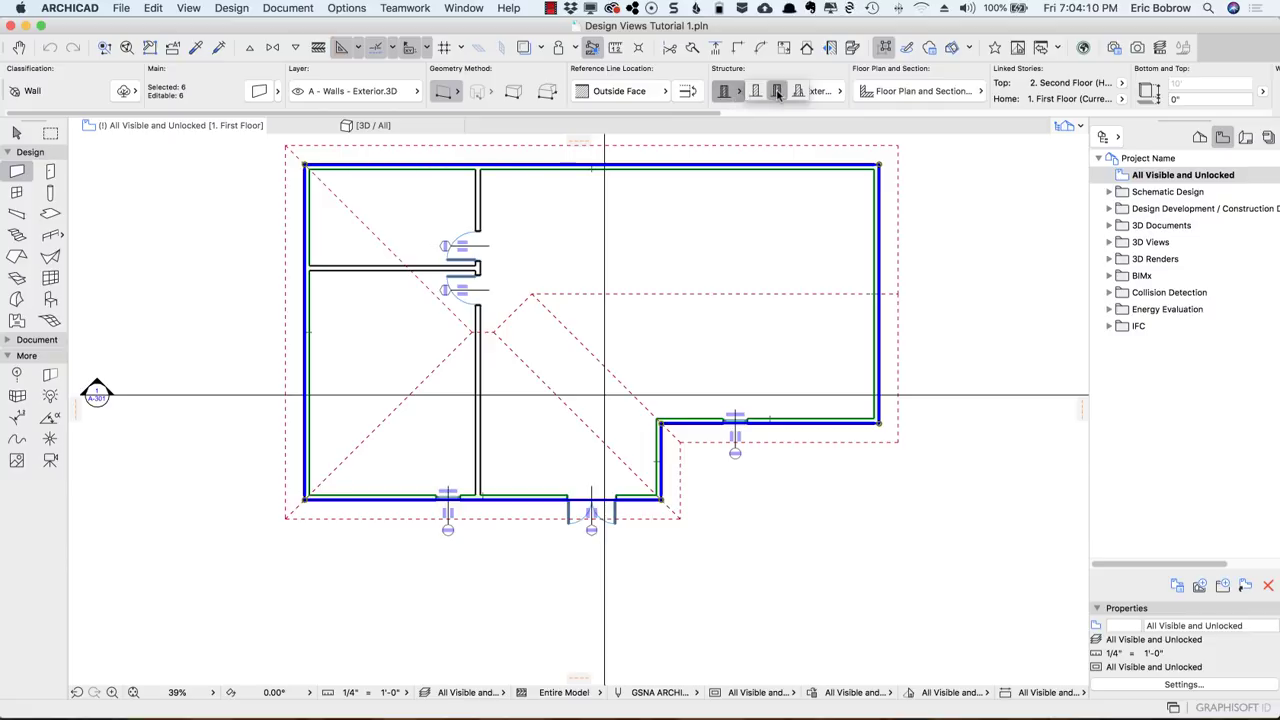
click(778, 92)
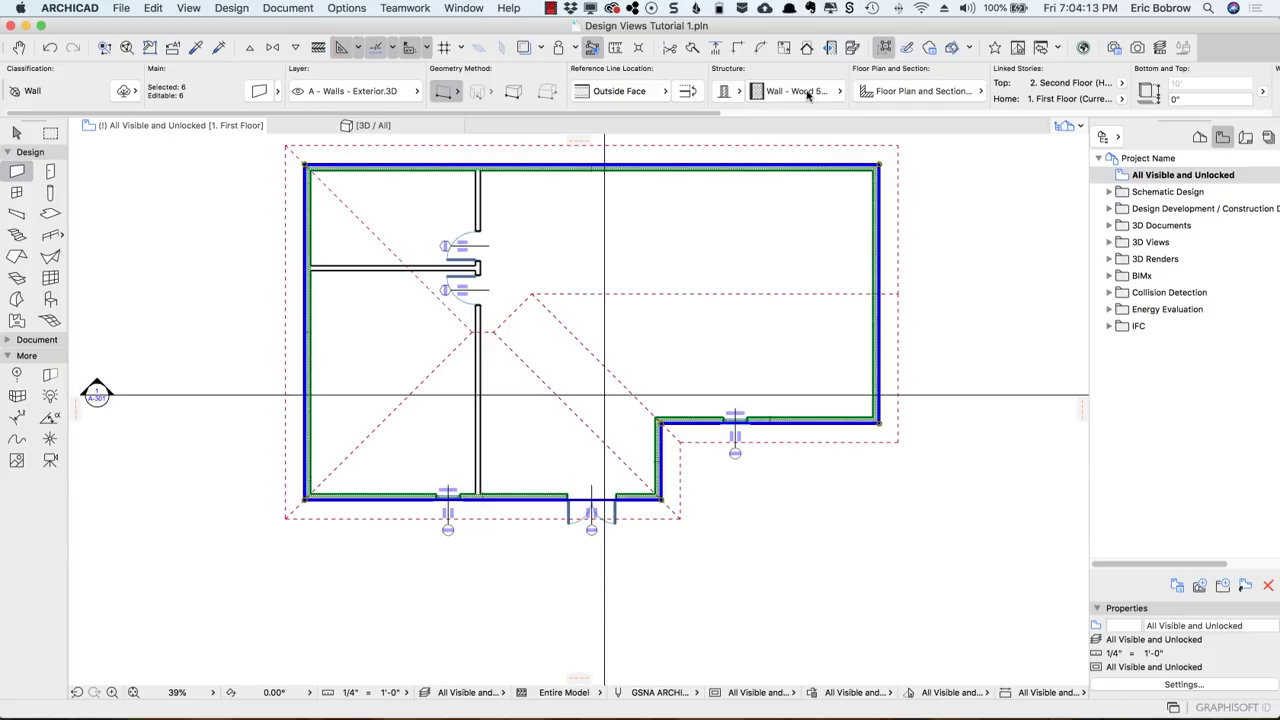
click(815, 93)
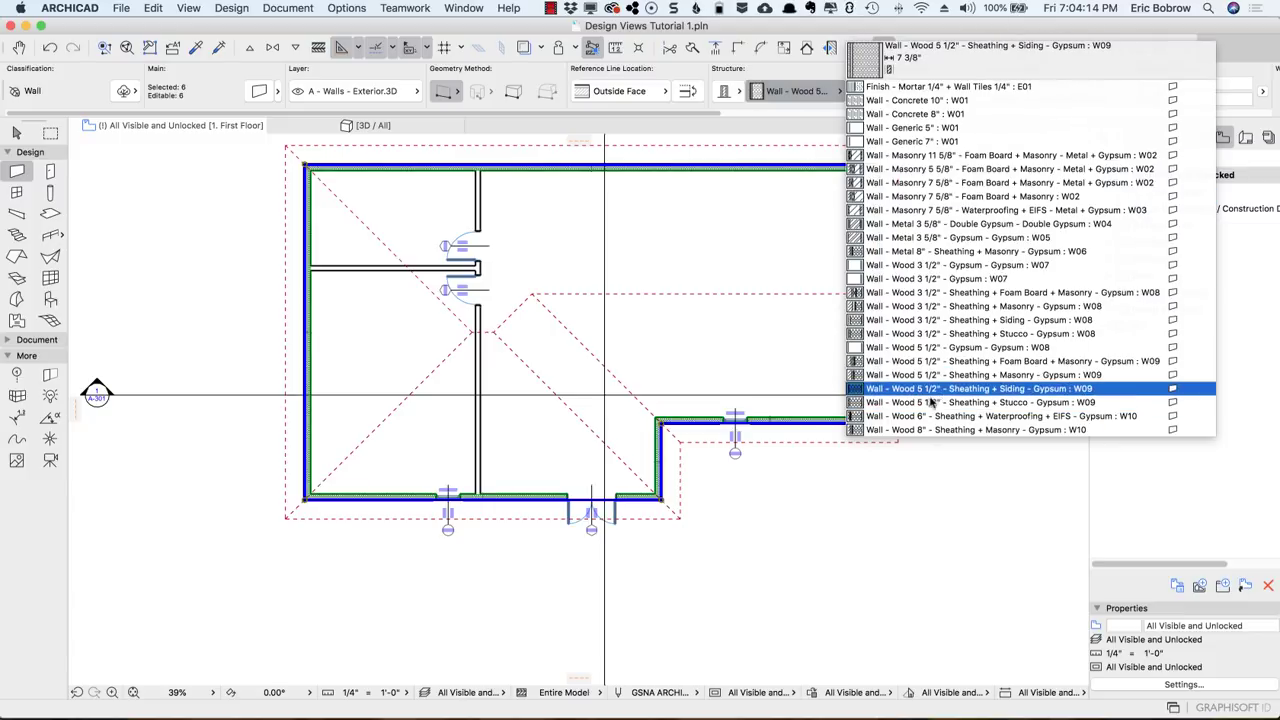
click(1019, 404)
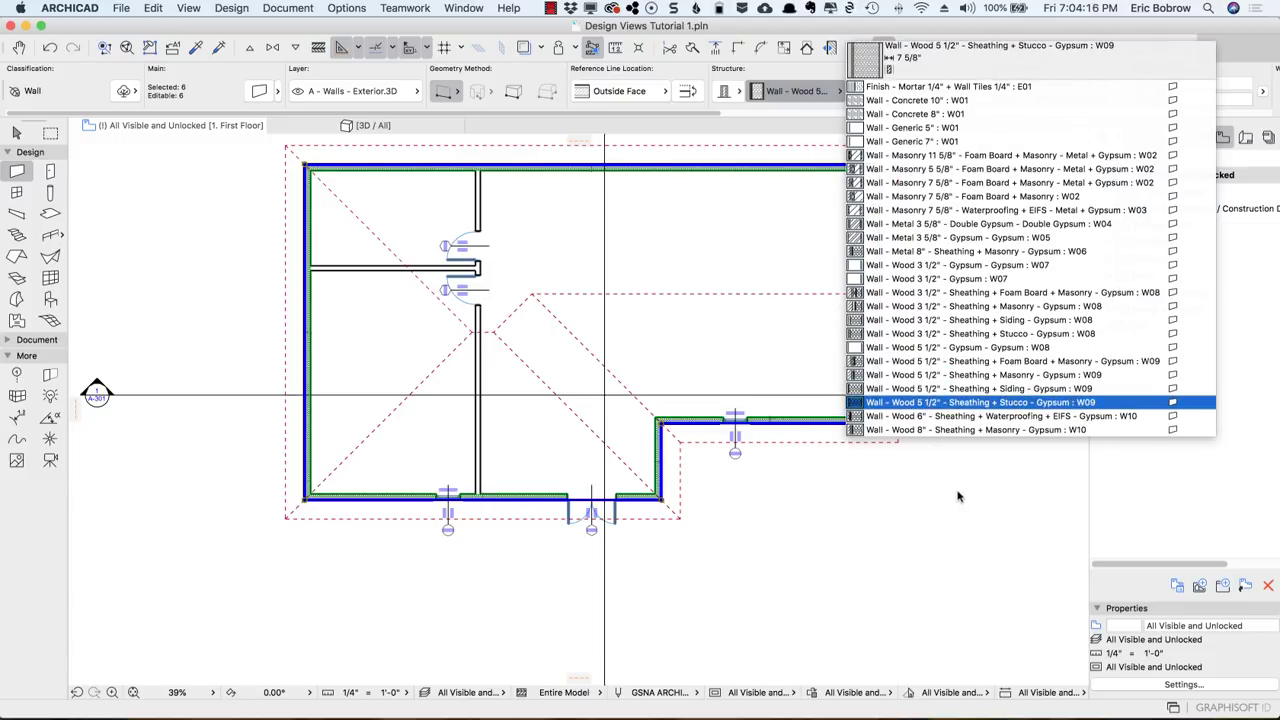
key(Escape)
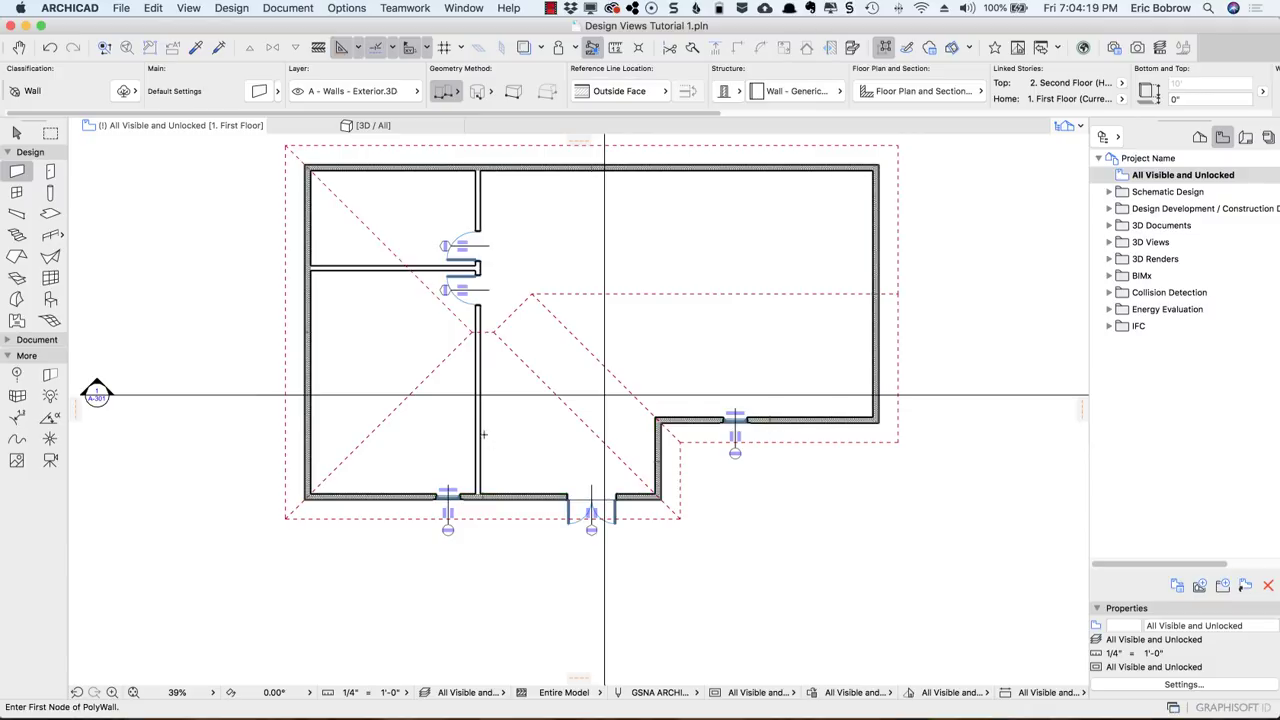
Step: Move the two interior walls to the layer "A - Walls - Interior.3D"
shift+click(480, 437)
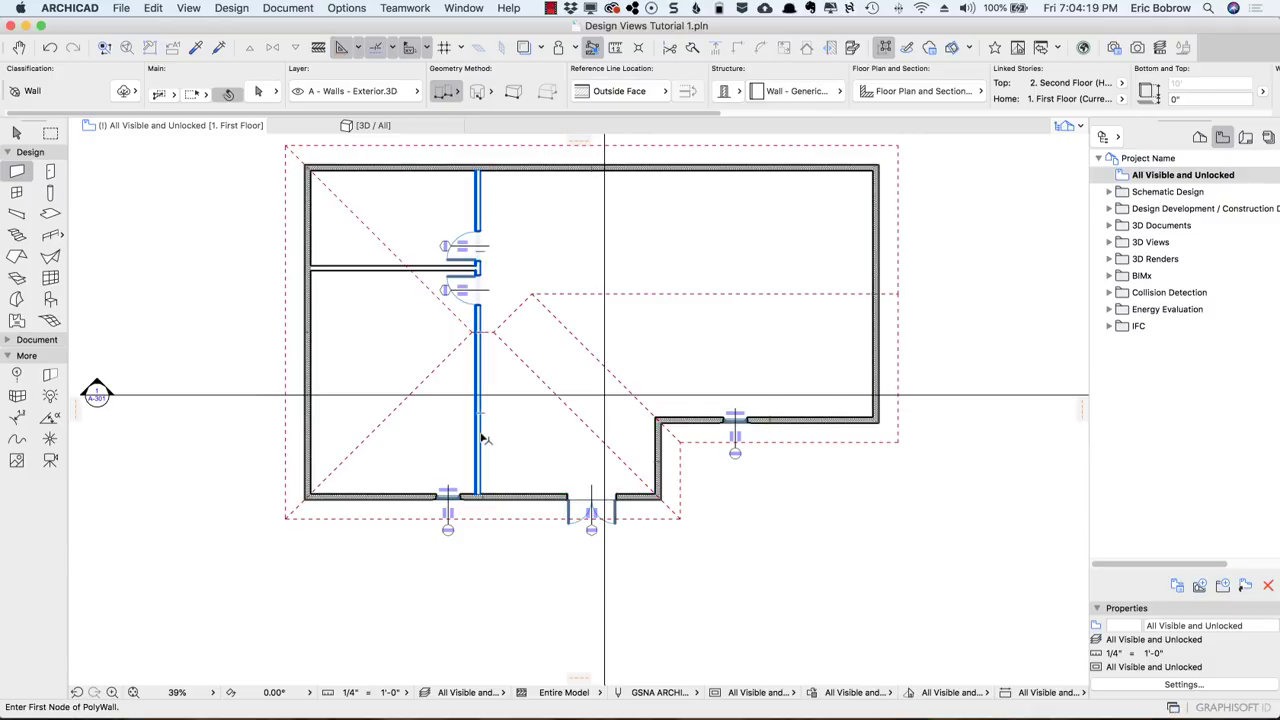
shift+click(388, 269)
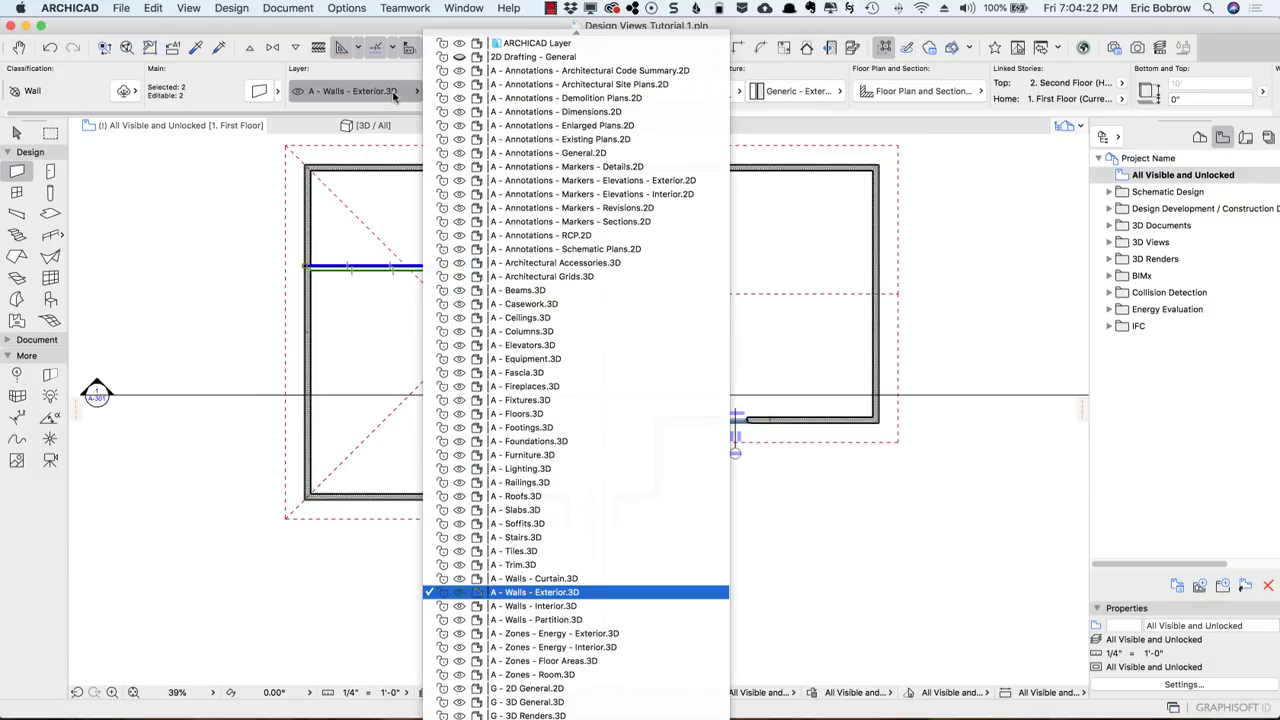
click(399, 95)
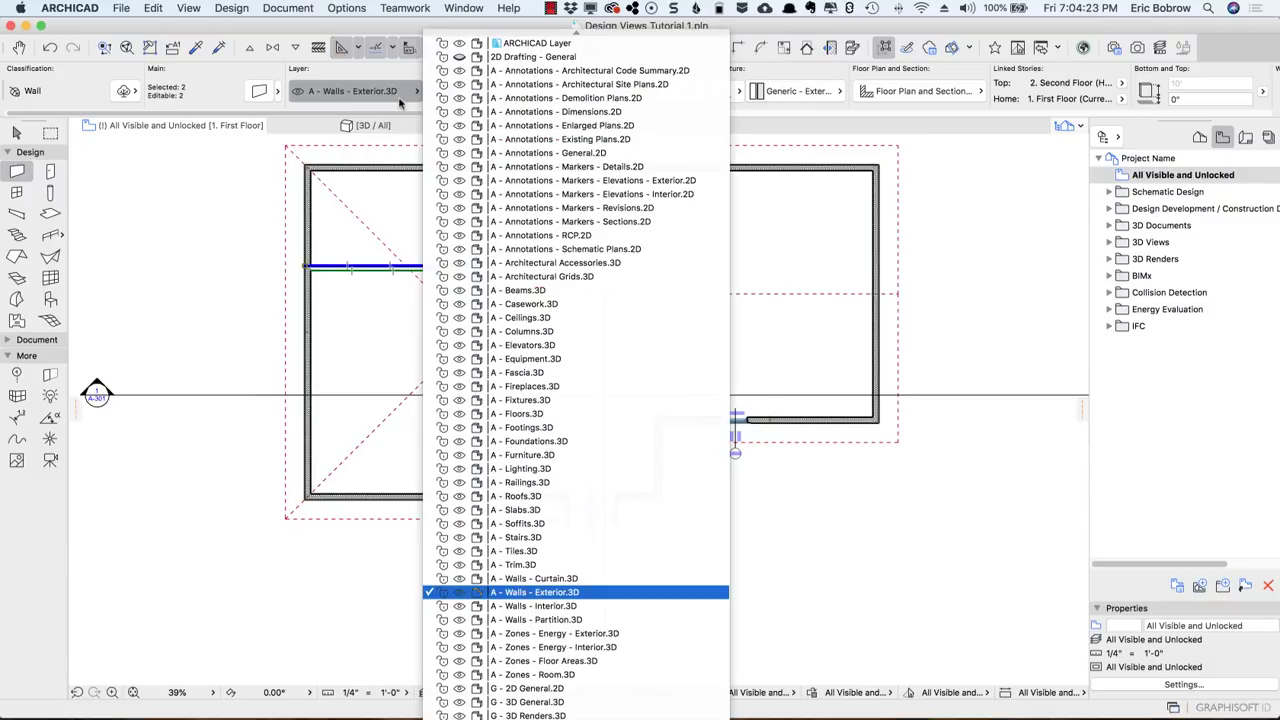
click(556, 606)
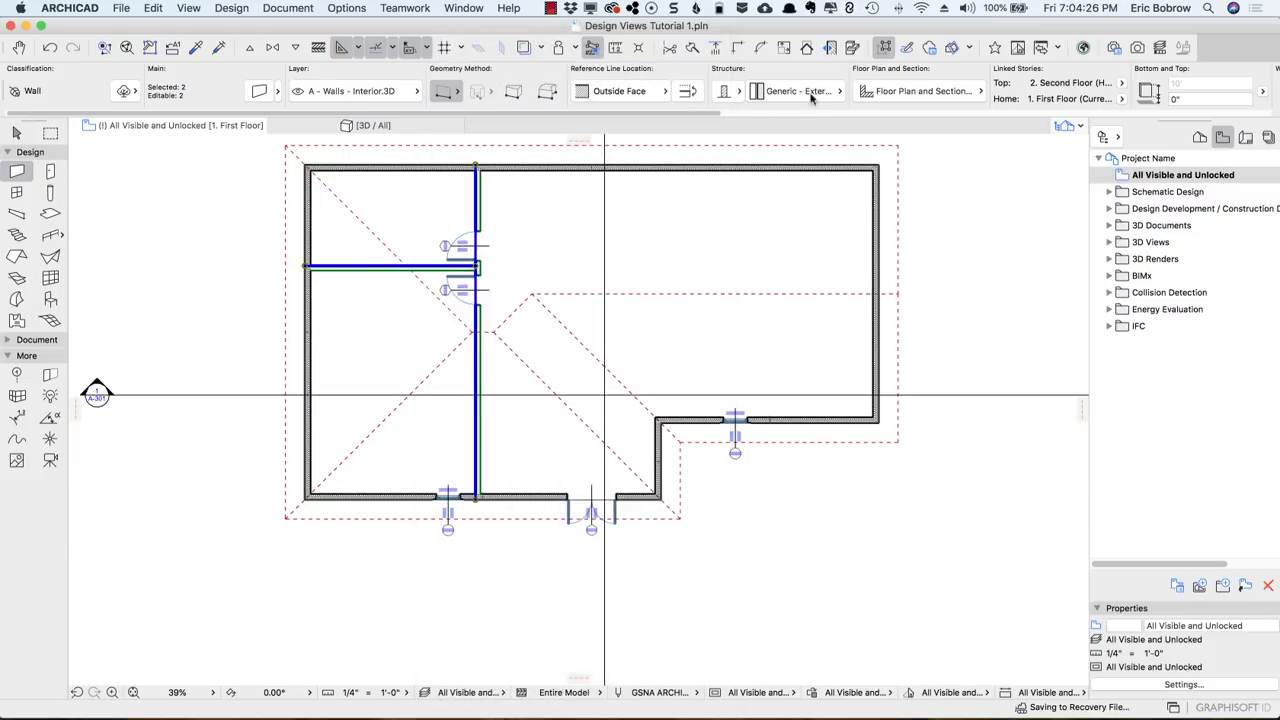
Step: Change the two interior walls to the composite "Wall - Wood 3 1/2" - Gypsum - Gypsum : W07" and deselect them
click(724, 91)
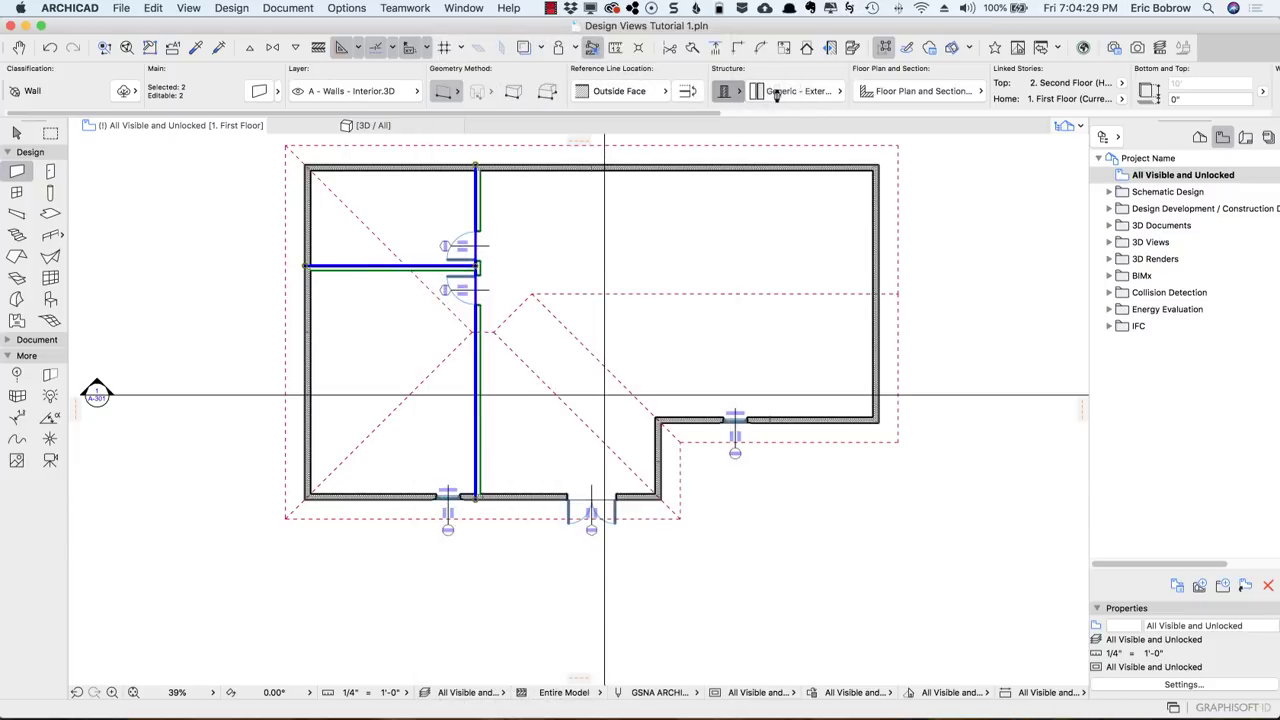
click(836, 91)
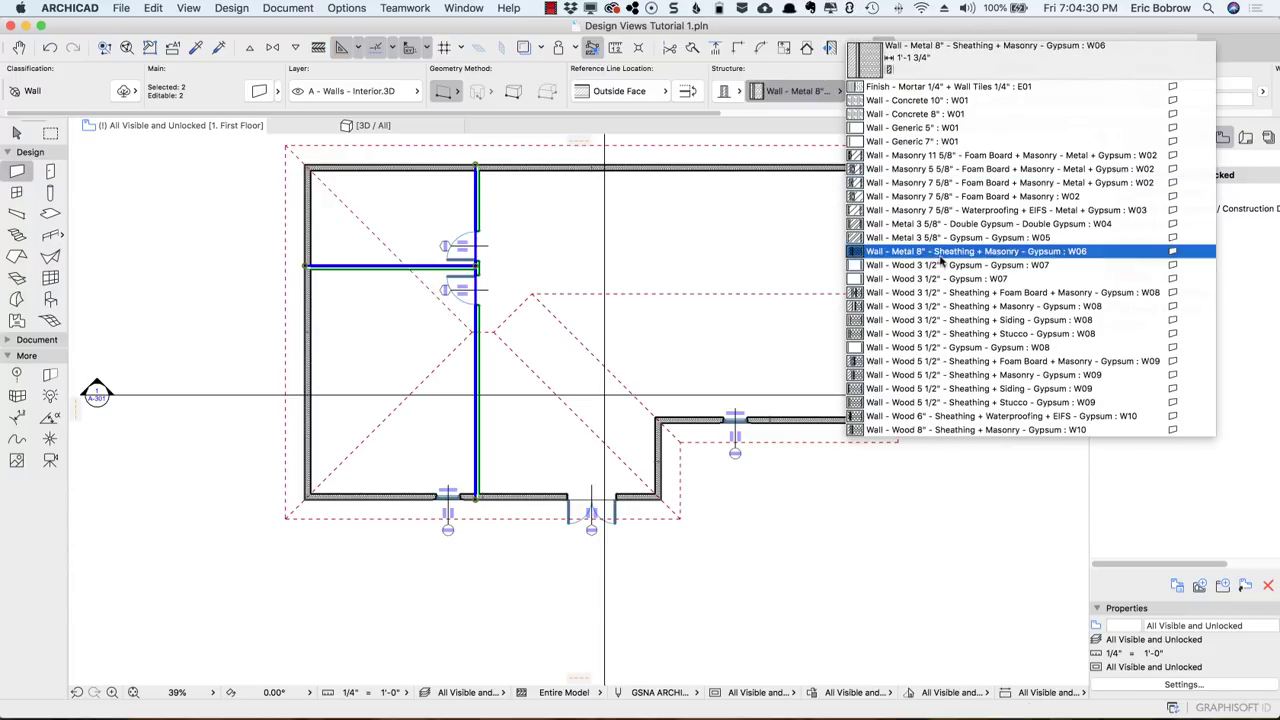
click(800, 265)
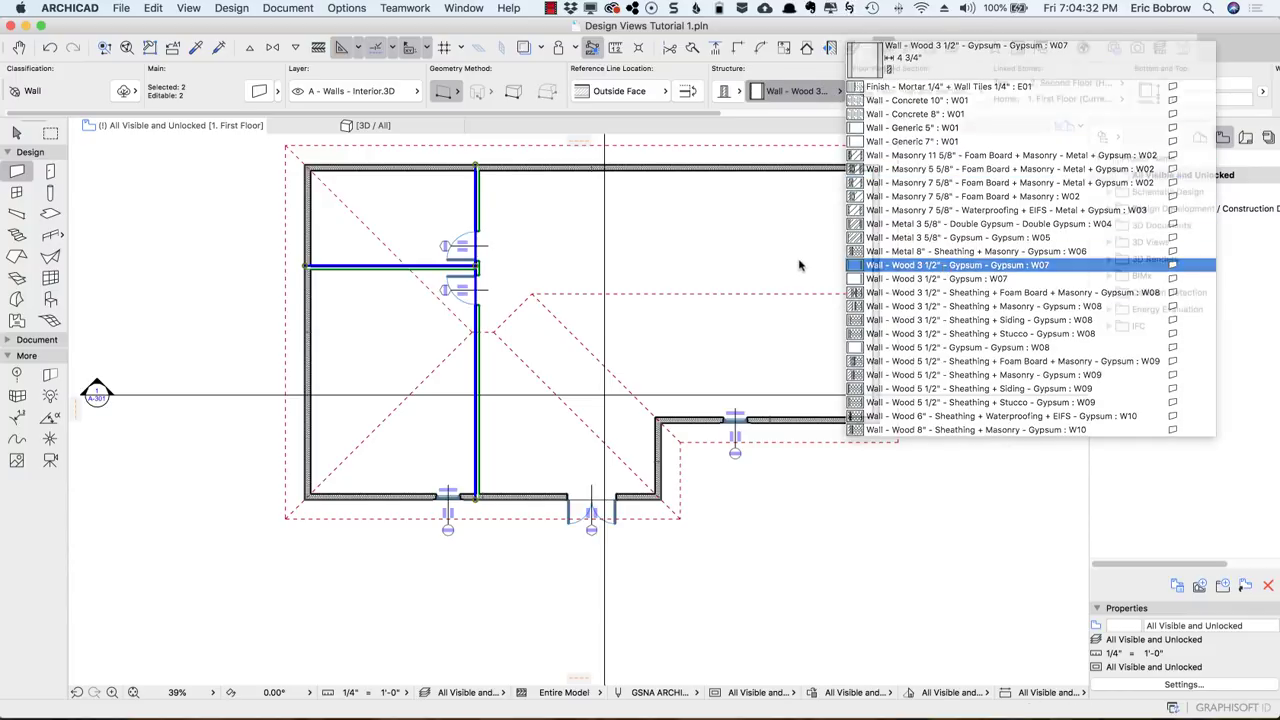
key(Escape)
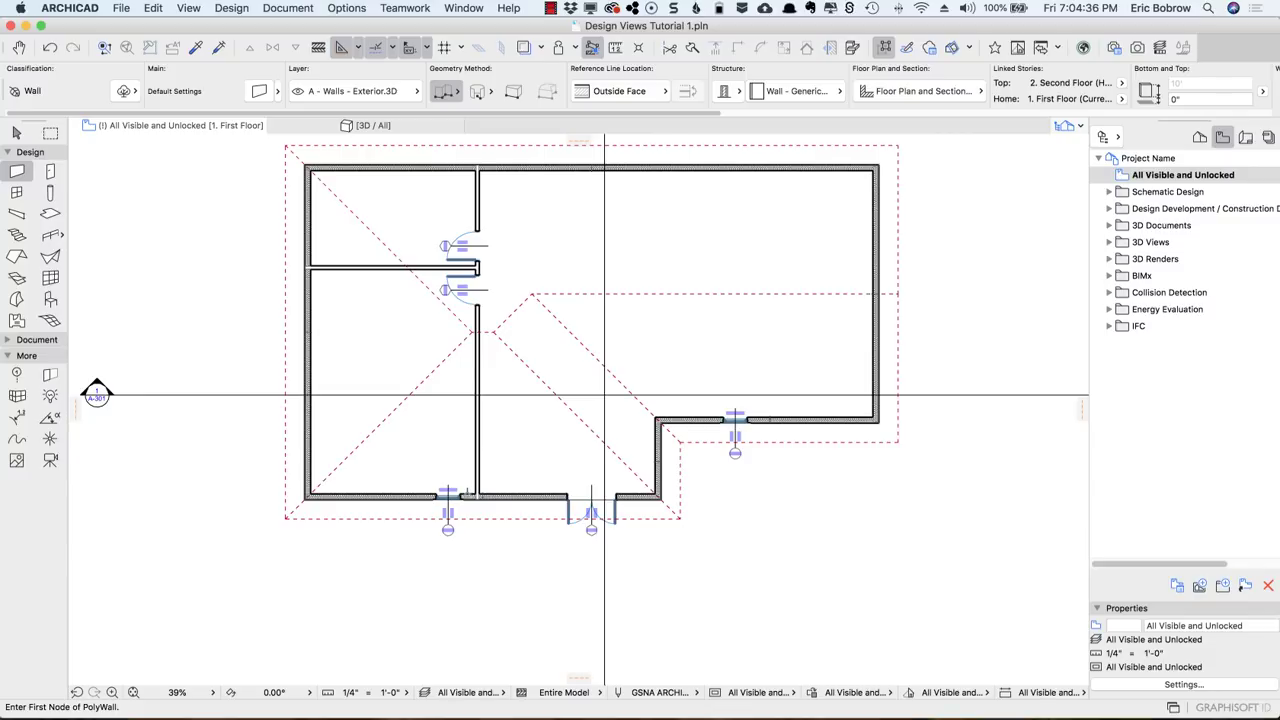
Step: Select the vertical interior wall and the exterior wall it meets beside the window, and open the Building Materials settings
scroll(468, 491, up, 8)
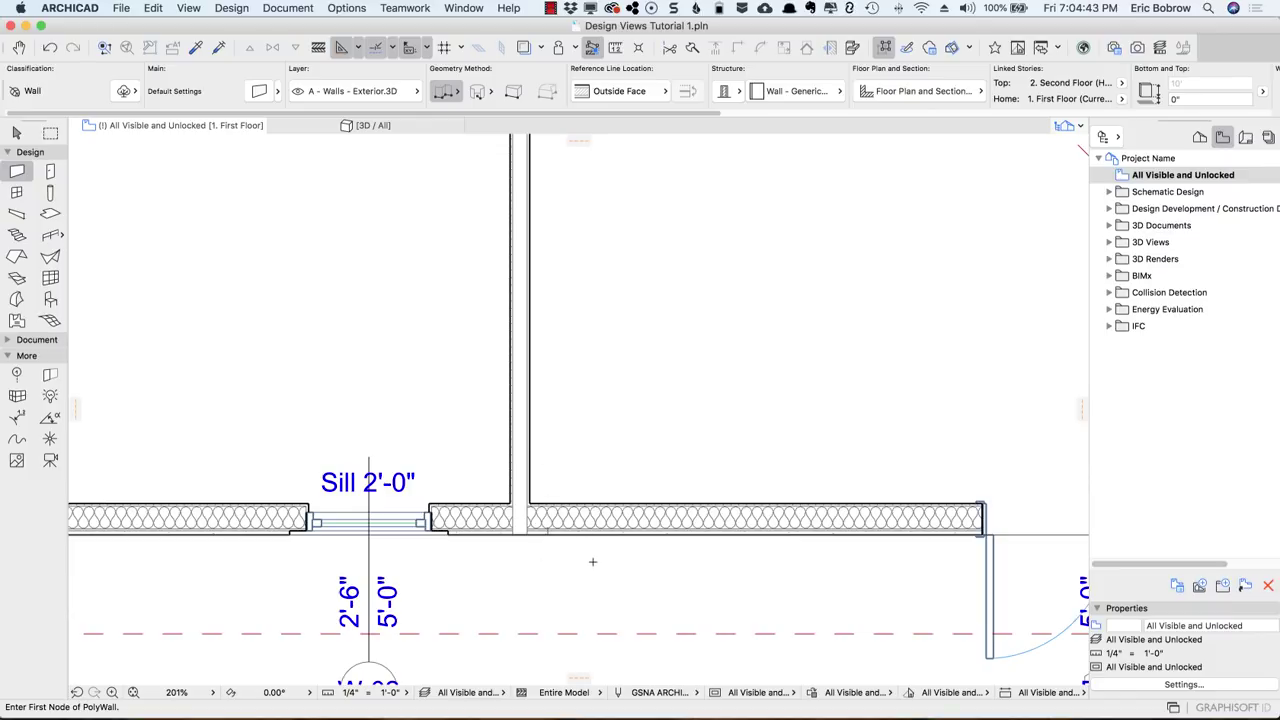
shift+click(528, 464)
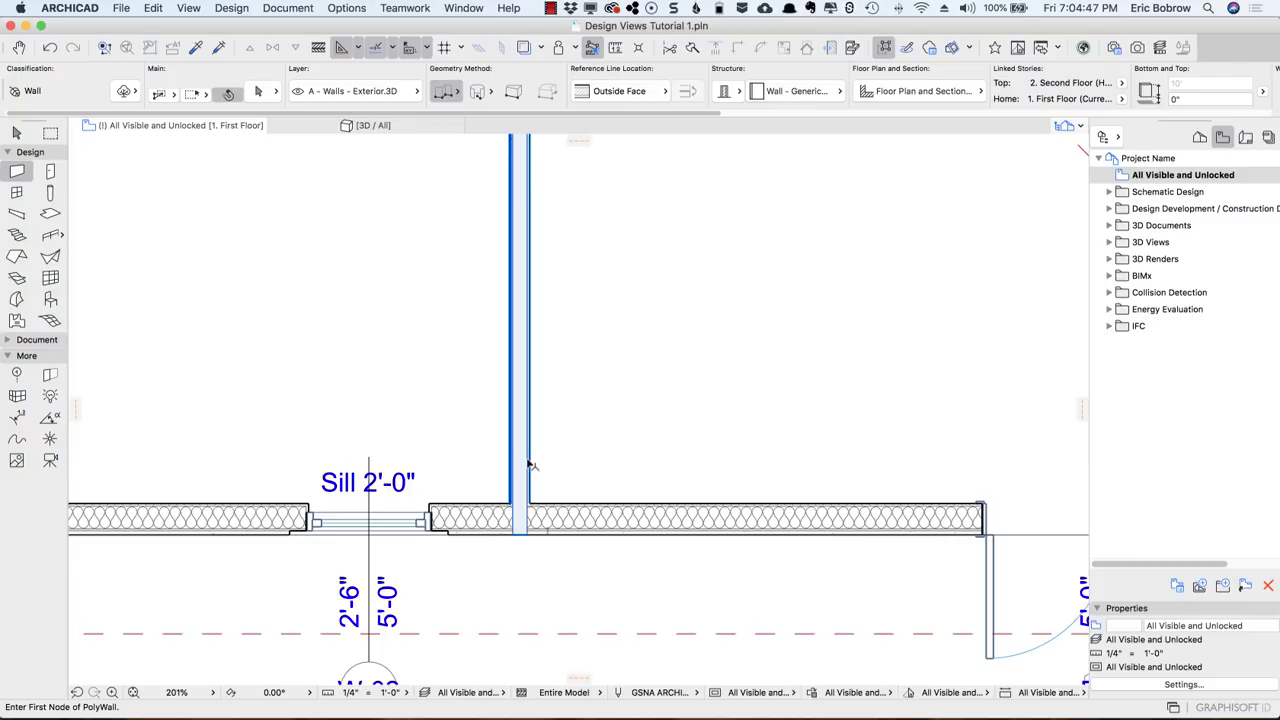
shift+click(577, 509)
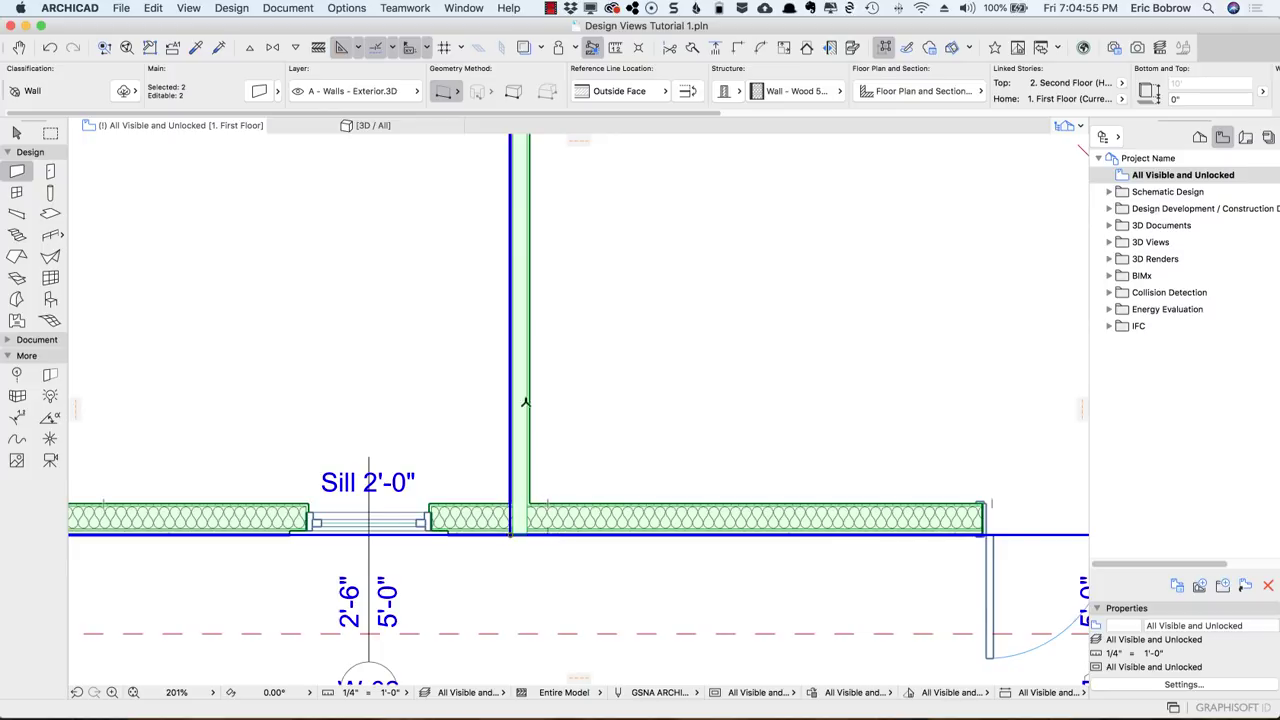
click(352, 8)
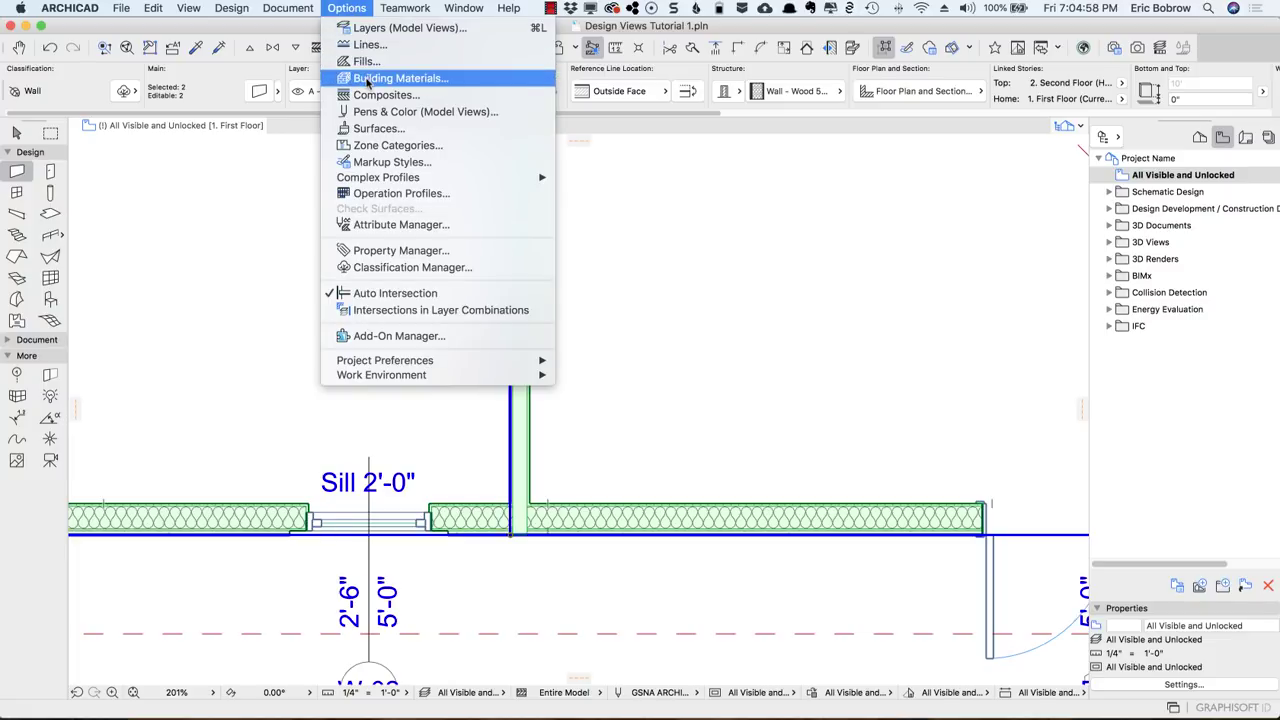
click(368, 80)
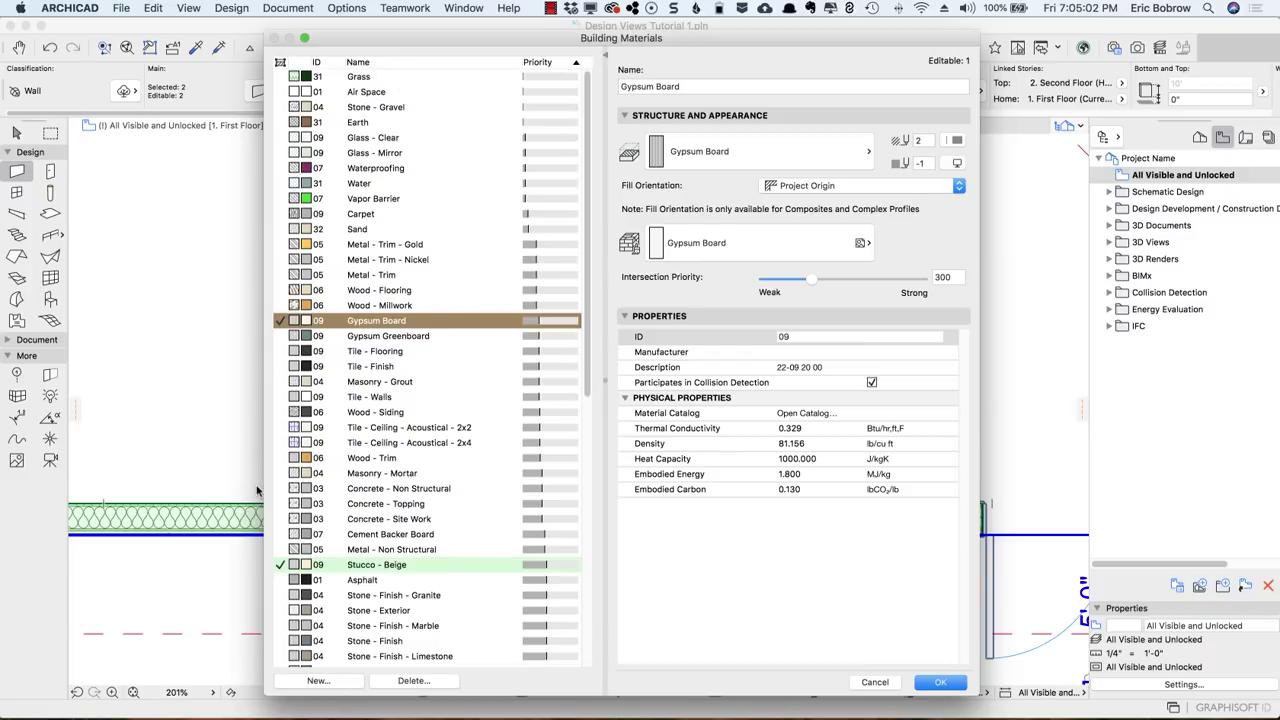
Step: Sort the building materials by name and by priority again, and compare the intersection priorities of the materials in the selected walls
scroll(353, 538, down, 7)
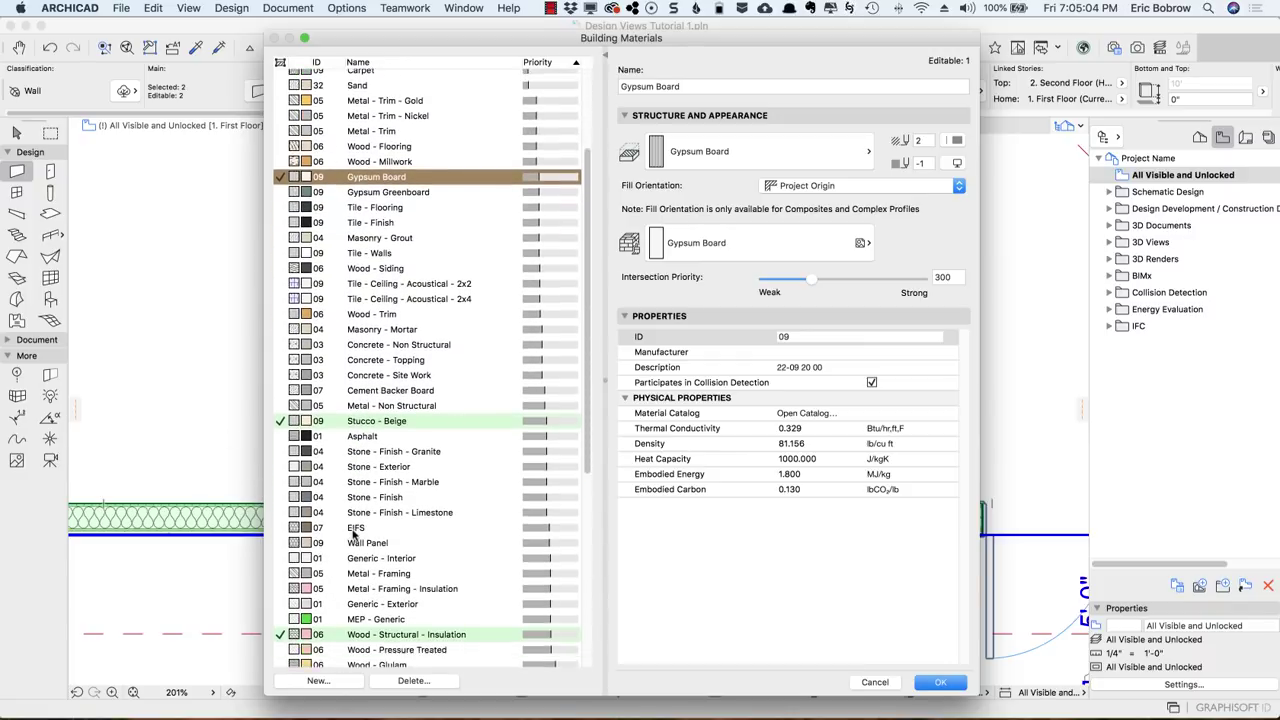
scroll(353, 537, down, 3)
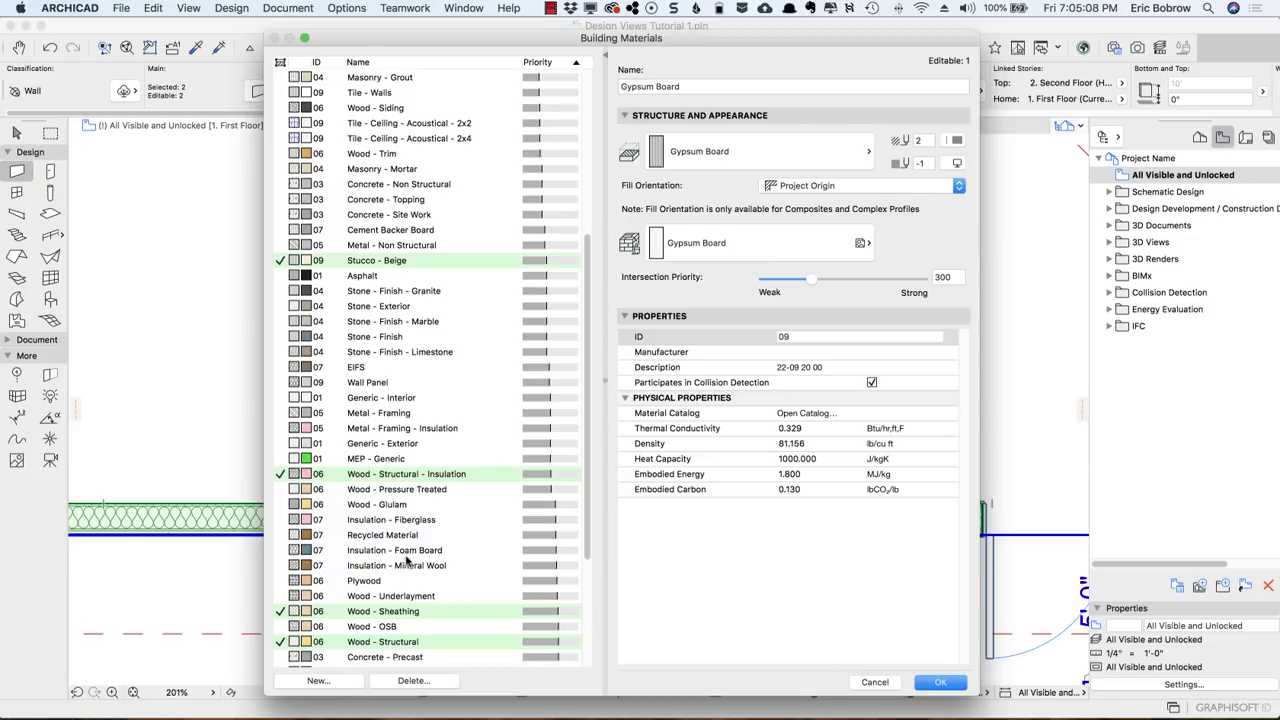
click(363, 64)
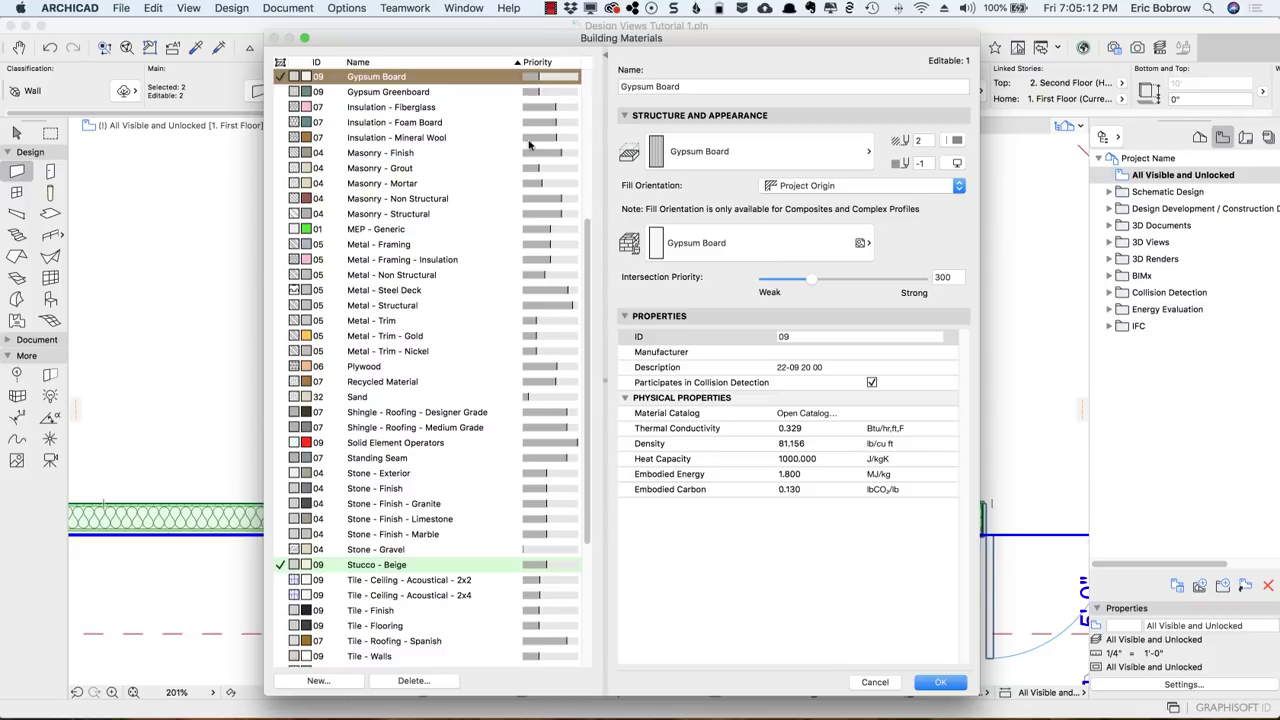
click(553, 64)
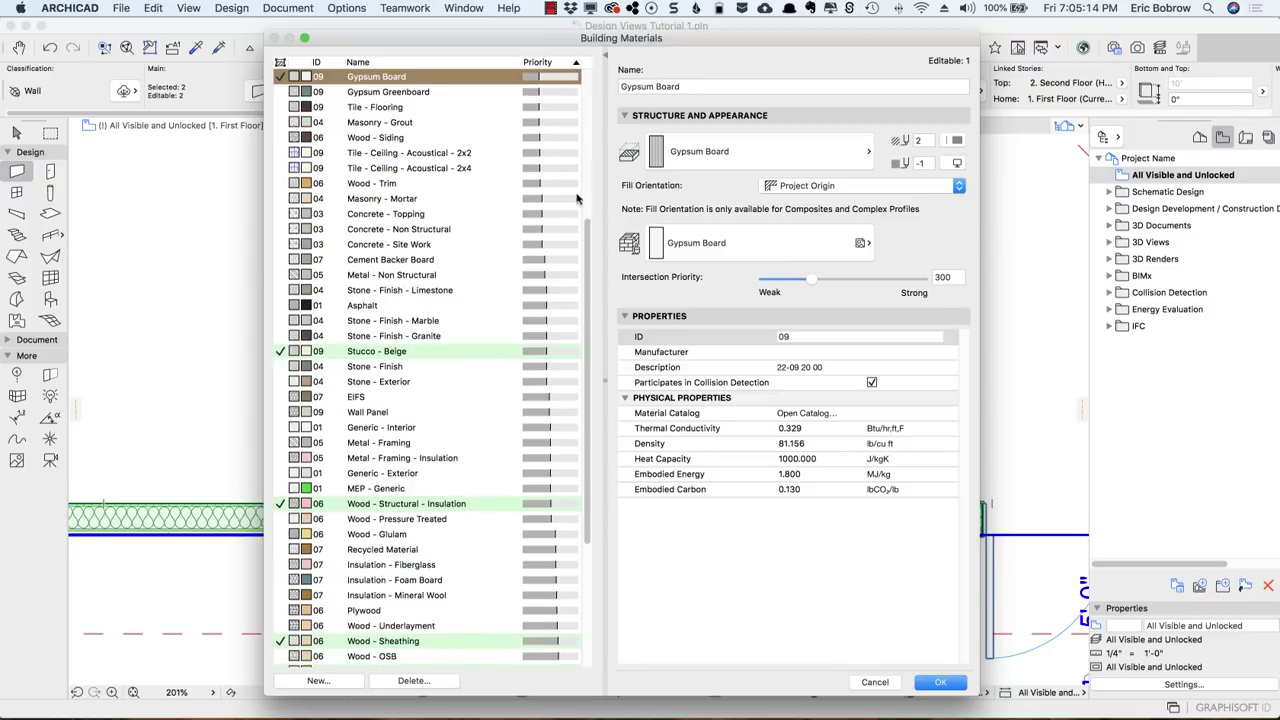
drag(589, 262, 583, 338)
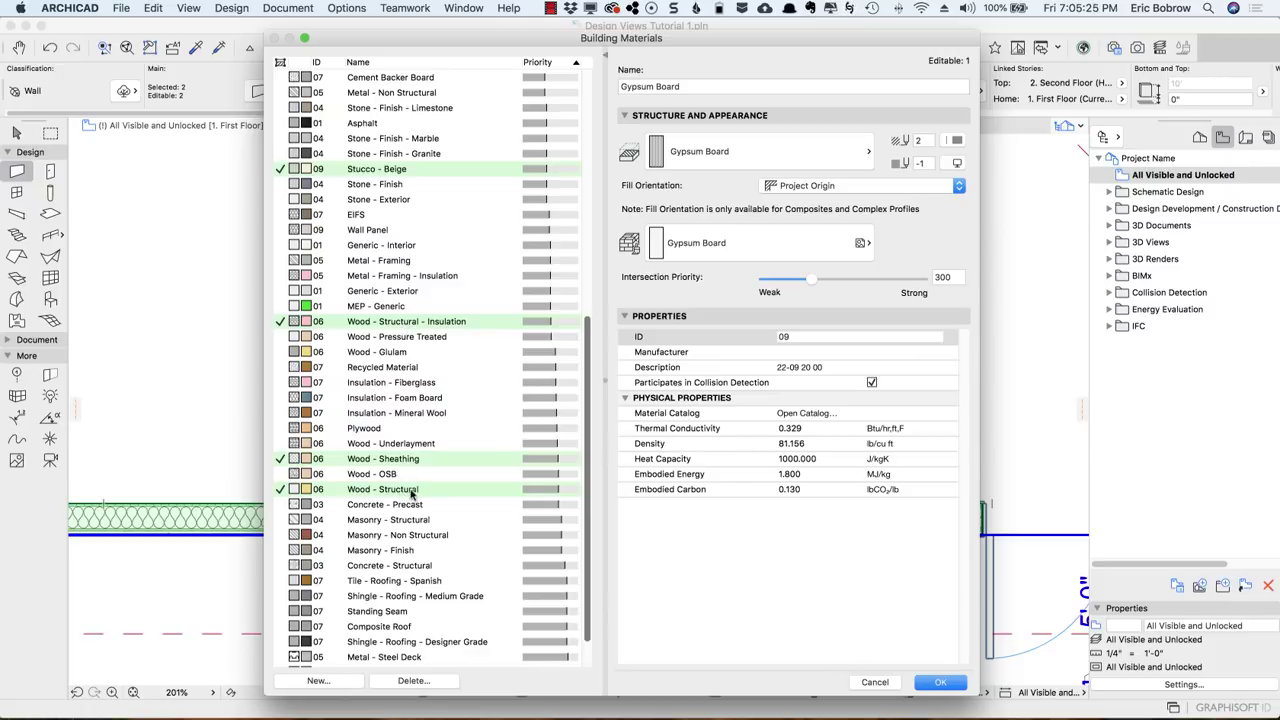
Step: Move "Wood - Structural - Insulation" just past "Wood - Structural" in the priority order, giving it priority 648, accept the change and deselect the walls
click(408, 325)
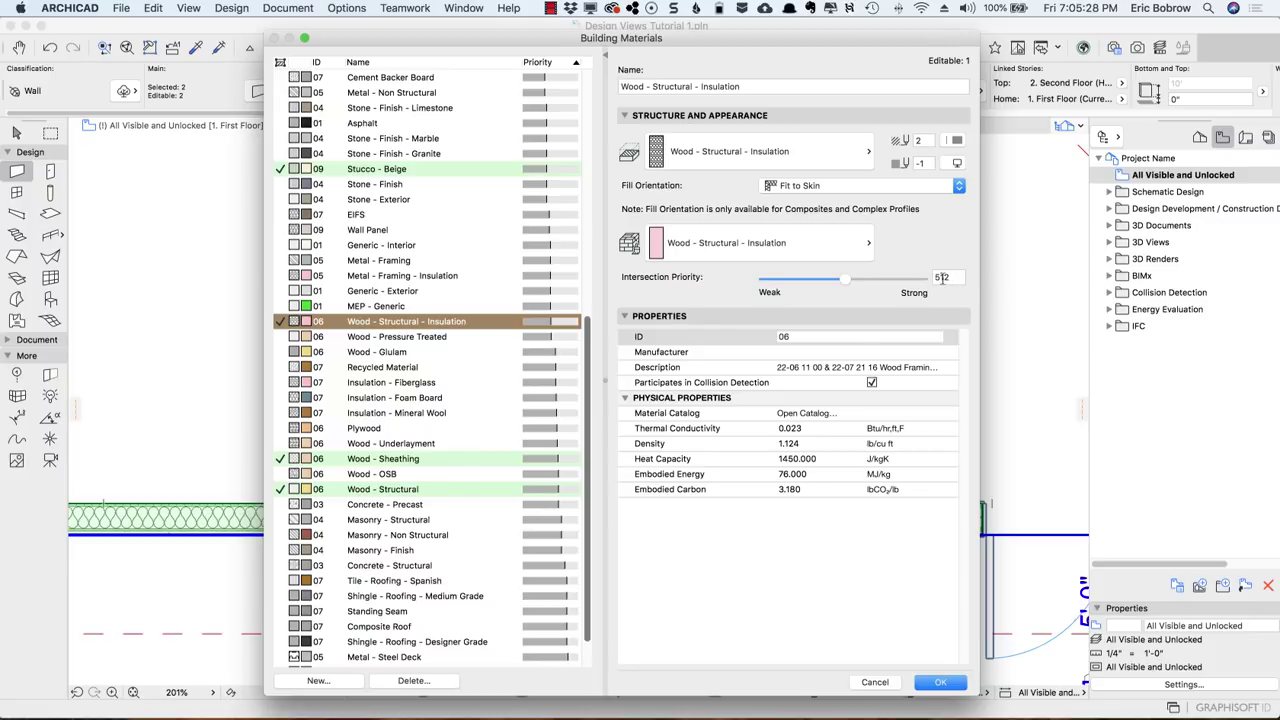
click(942, 278)
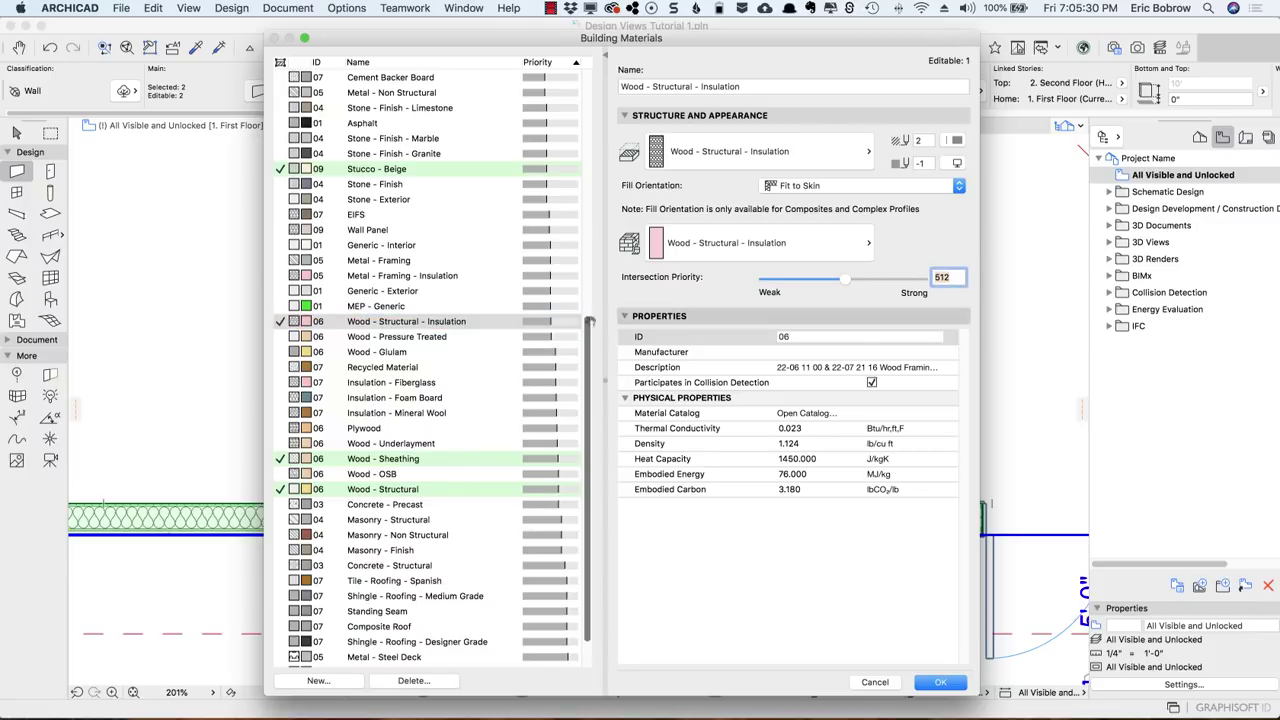
drag(426, 325, 428, 505)
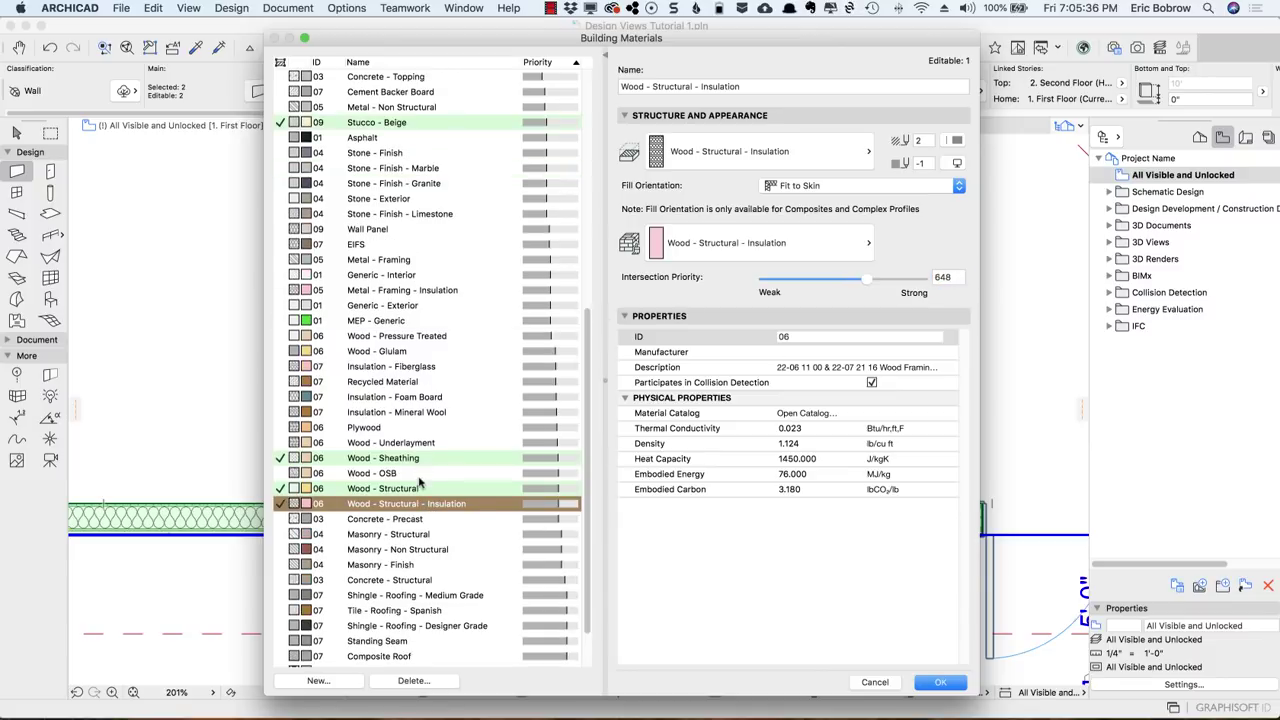
click(418, 488)
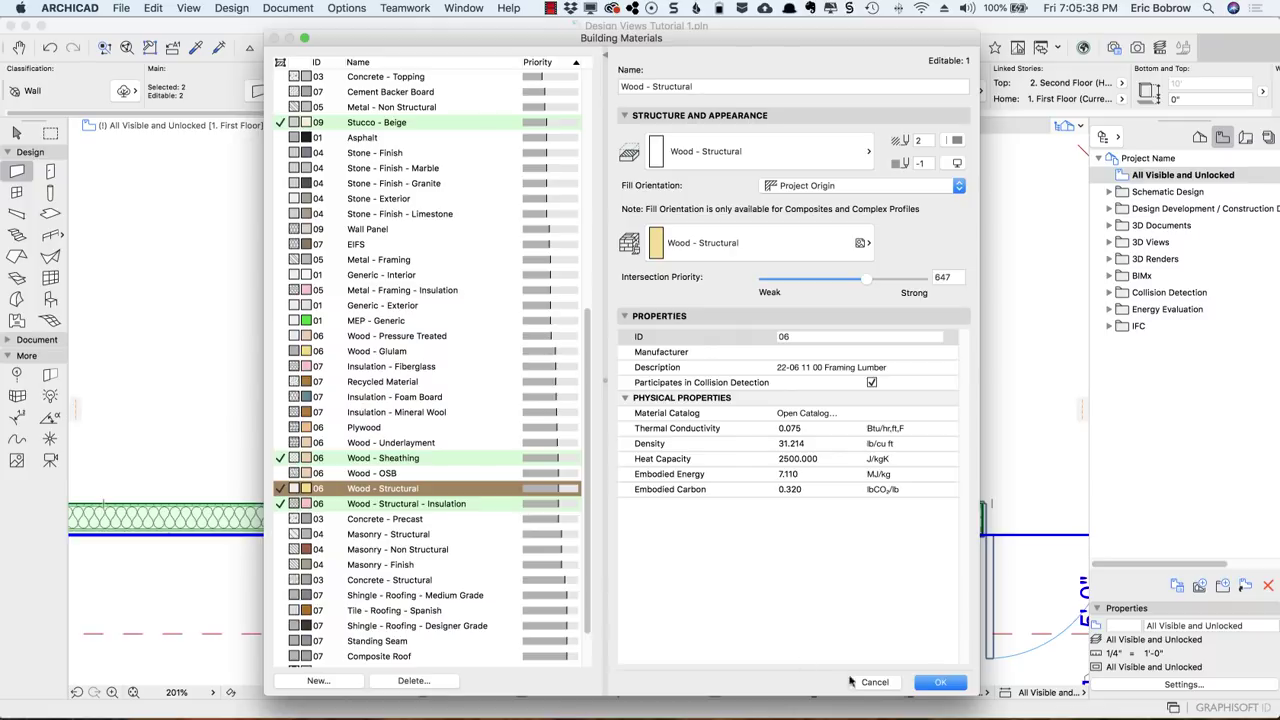
click(940, 682)
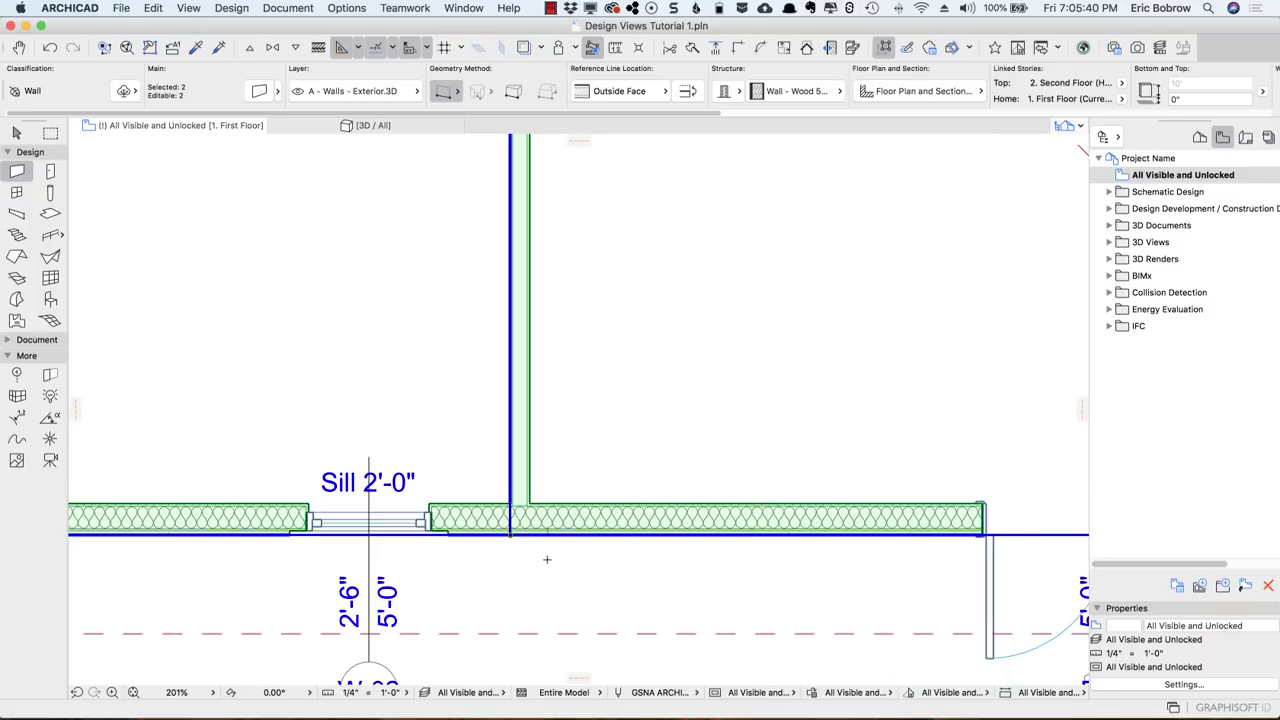
key(Escape)
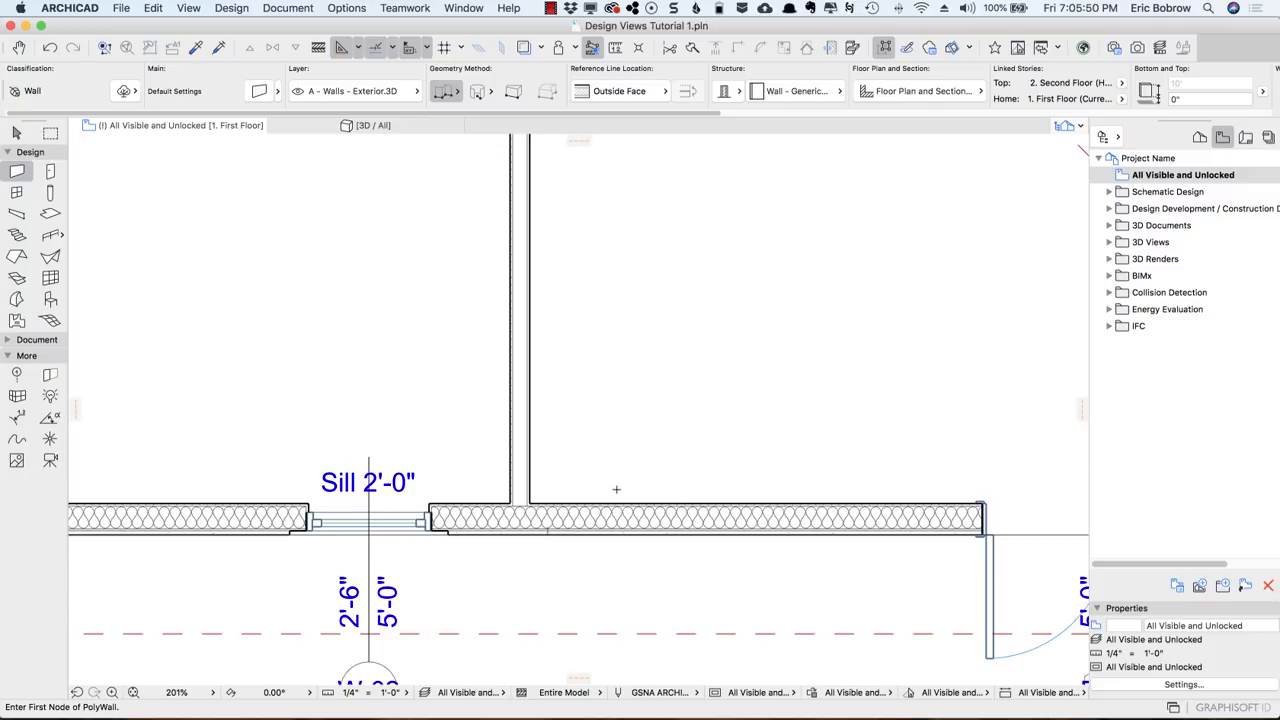
Step: Select the horizontal building section marker crossing the floor plan, check which layer it is on, and deselect it
scroll(647, 484, down, 10)
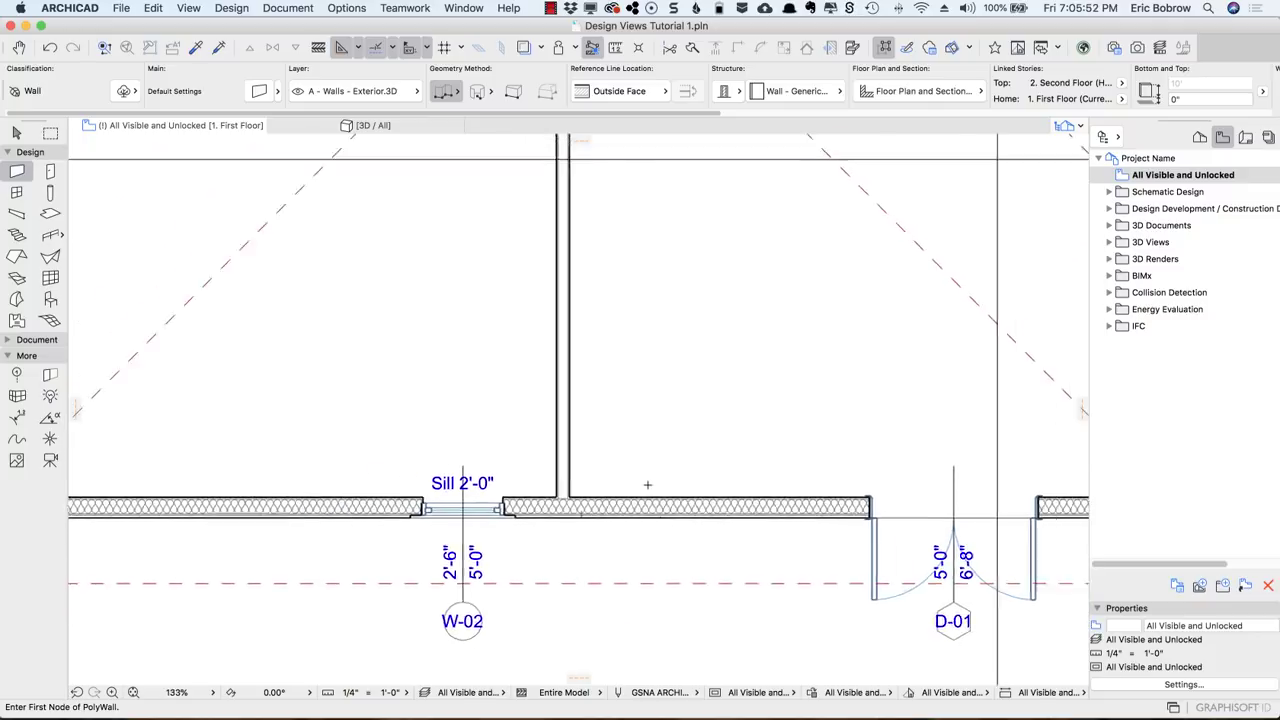
scroll(731, 431, right, 5)
scroll(731, 431, up, 3)
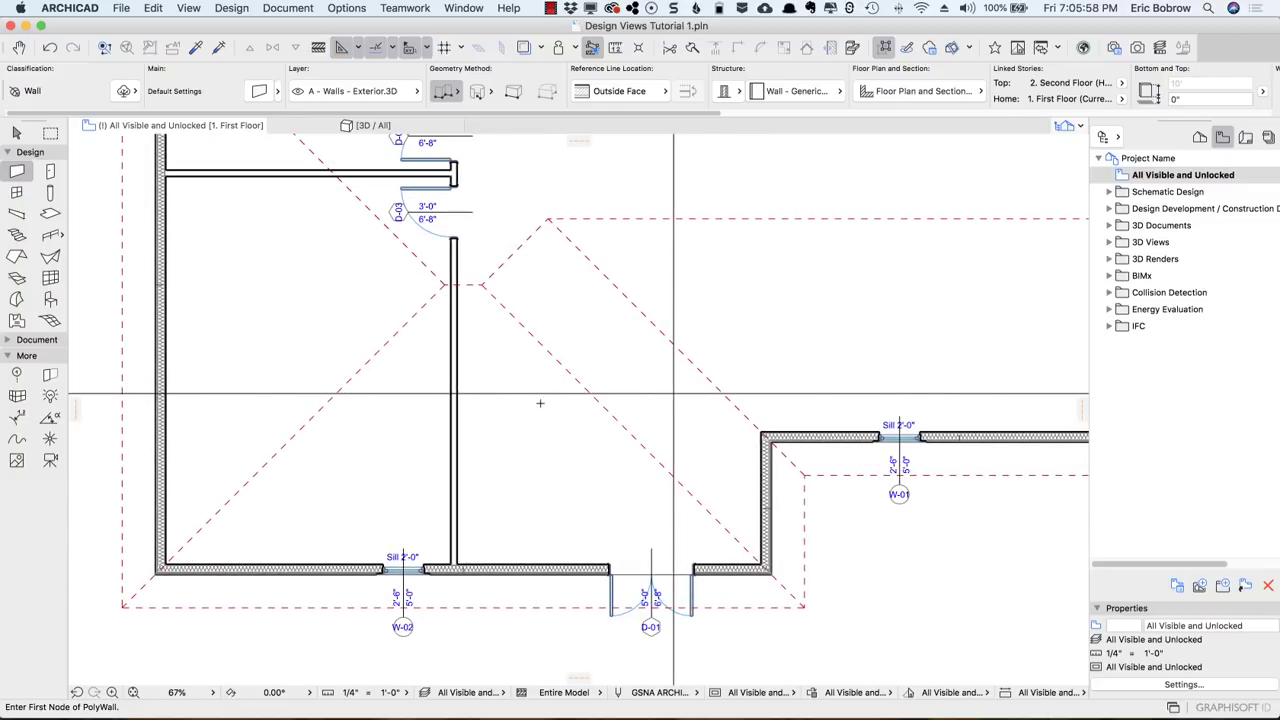
scroll(542, 402, down, 5)
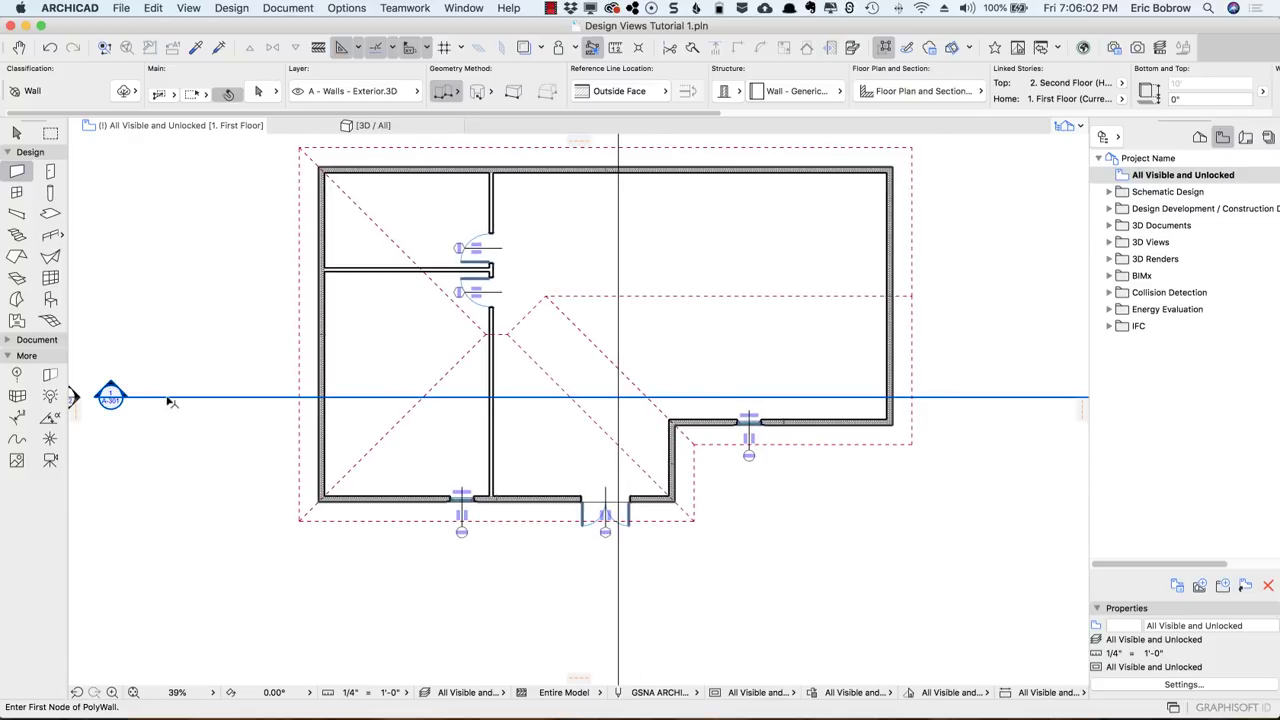
shift+click(167, 399)
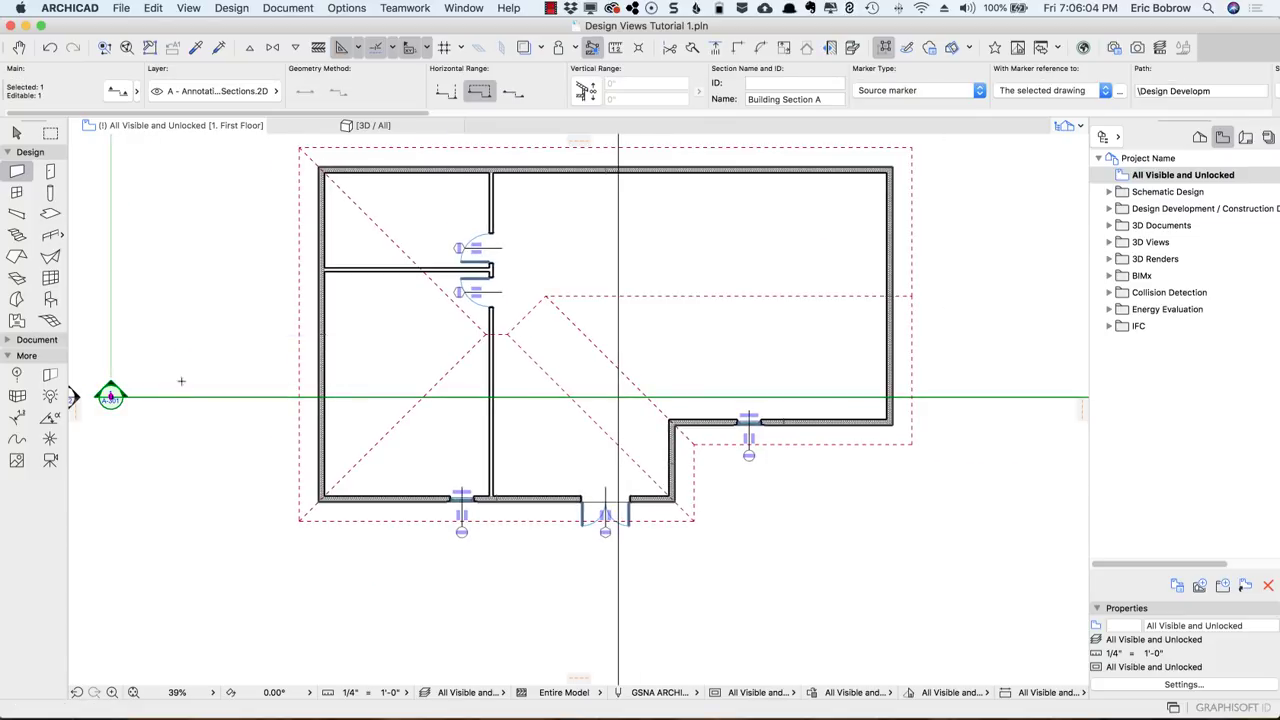
click(263, 92)
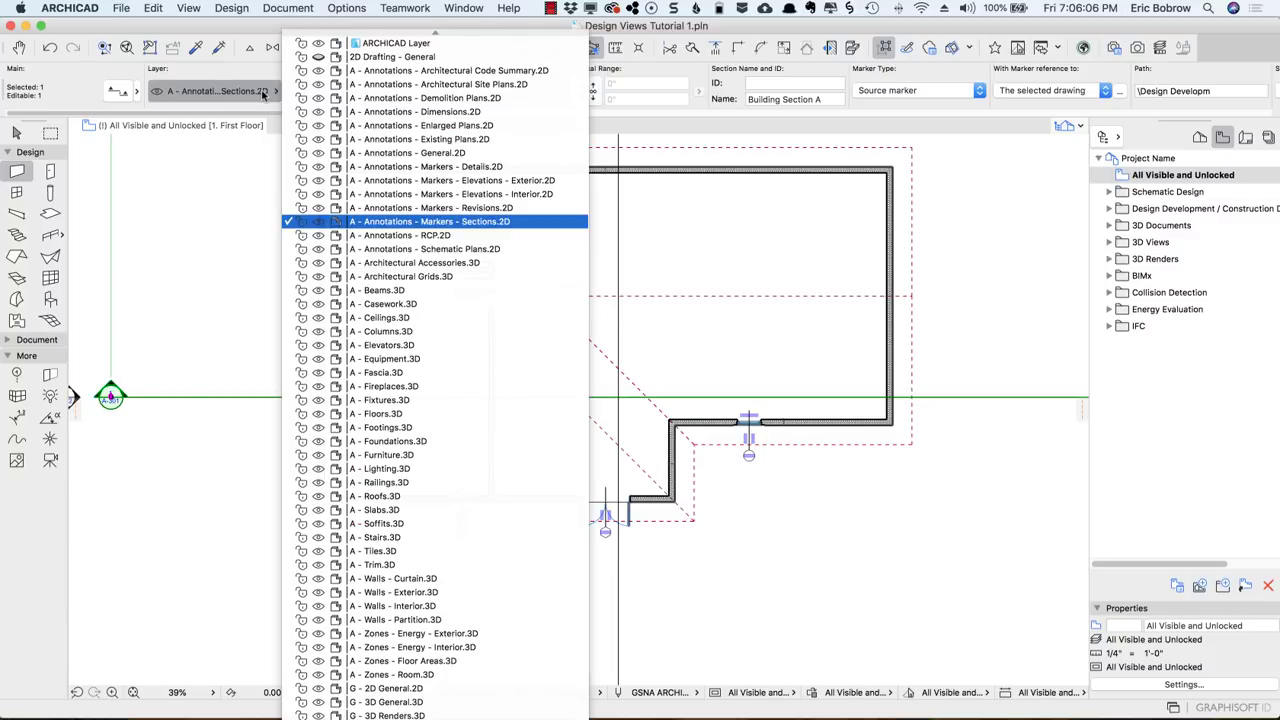
click(263, 92)
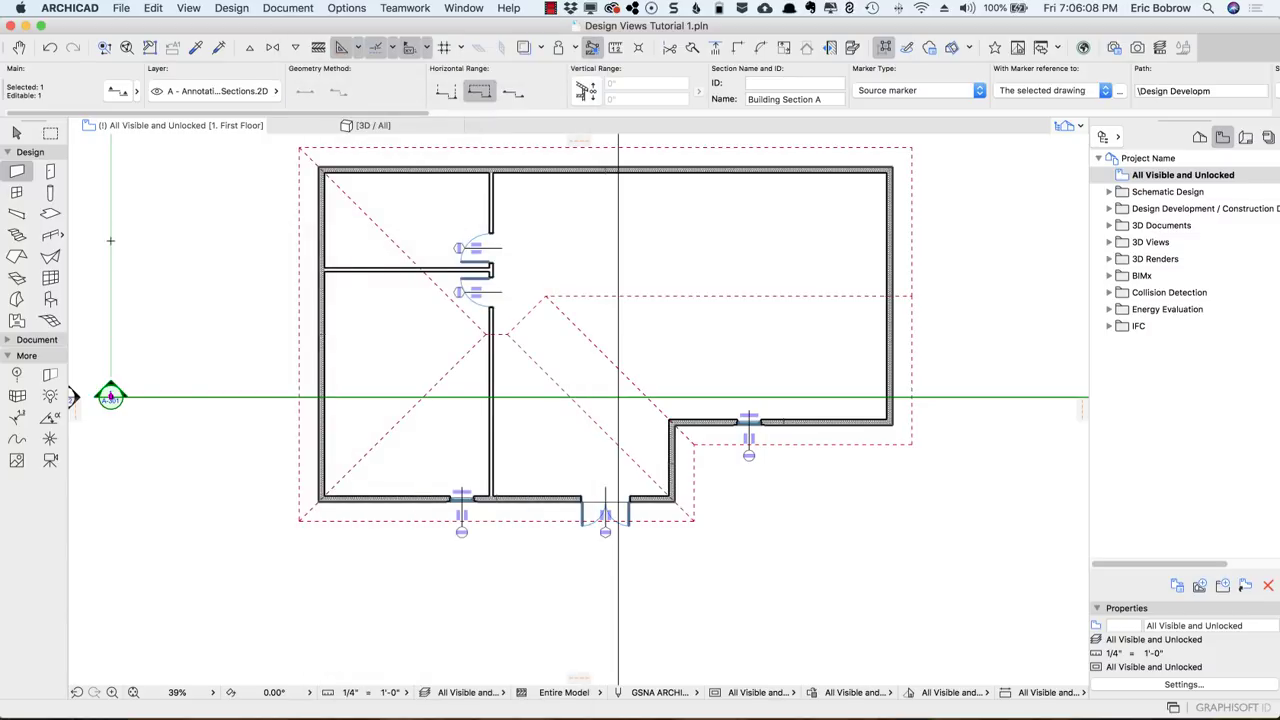
key(Escape)
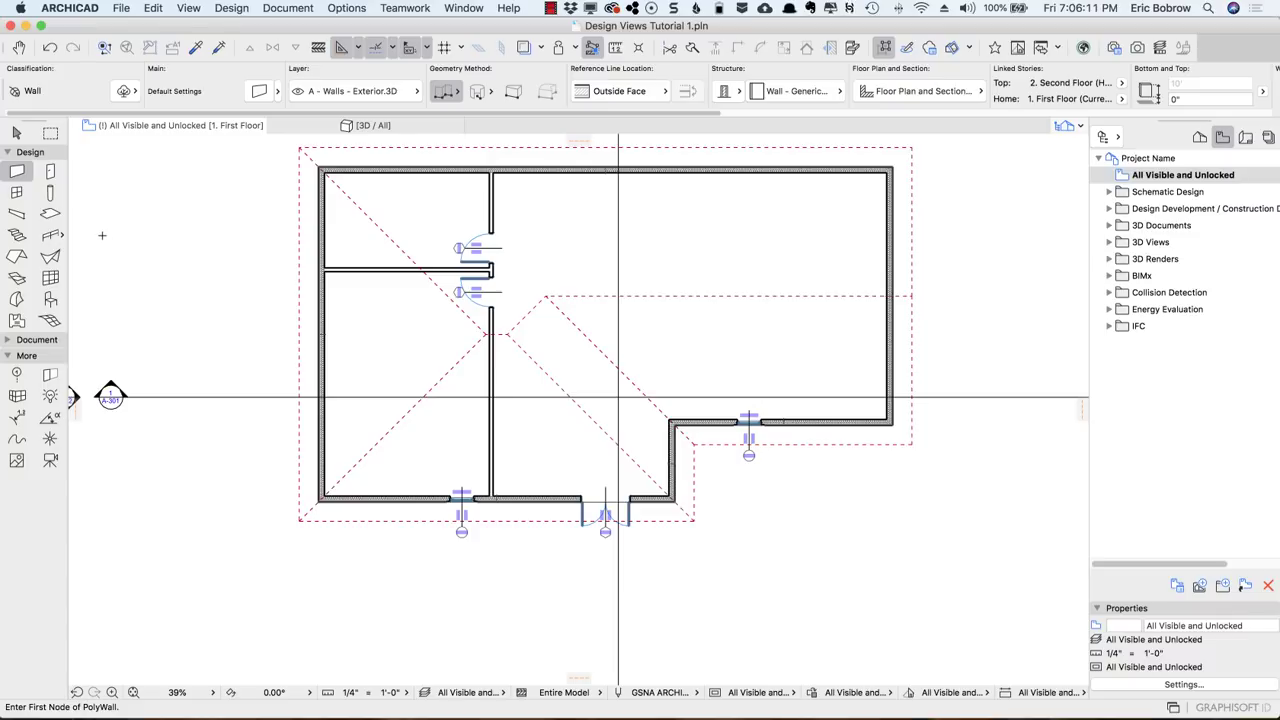
Step: Hide the layer "A - Annotations - Markers - Sections" in the layer settings
key(super+l)
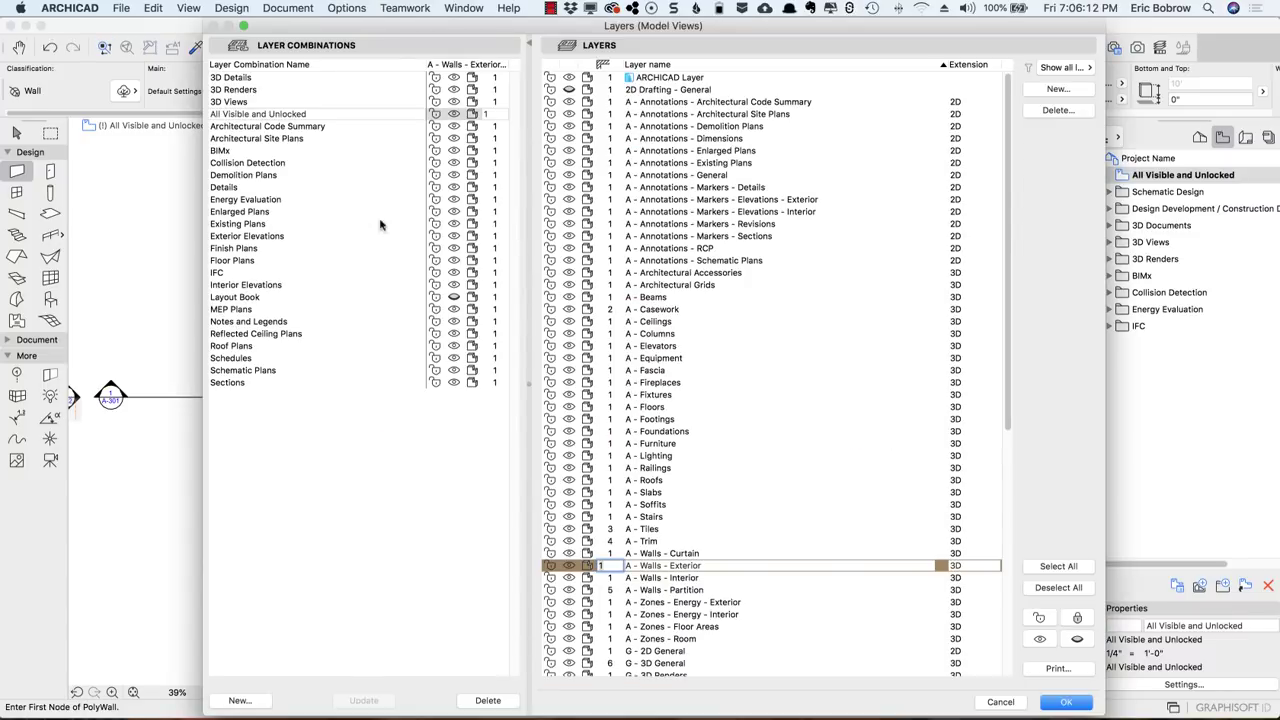
click(569, 237)
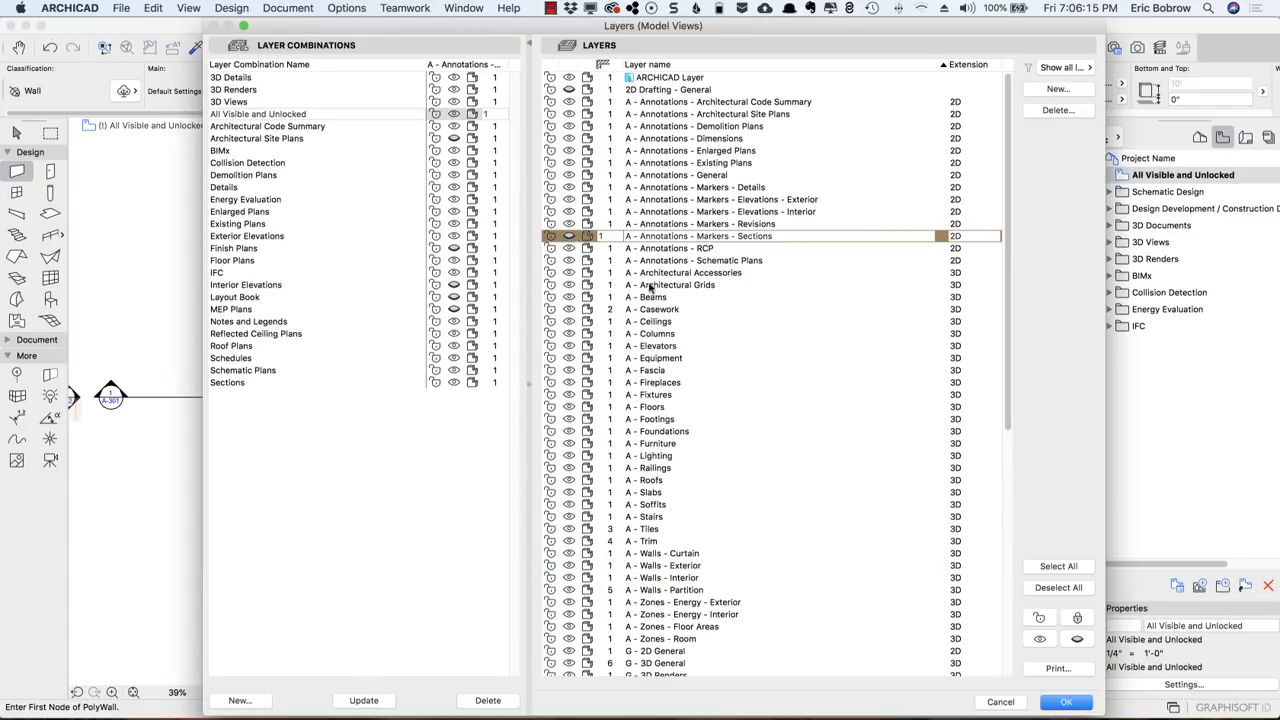
click(1064, 702)
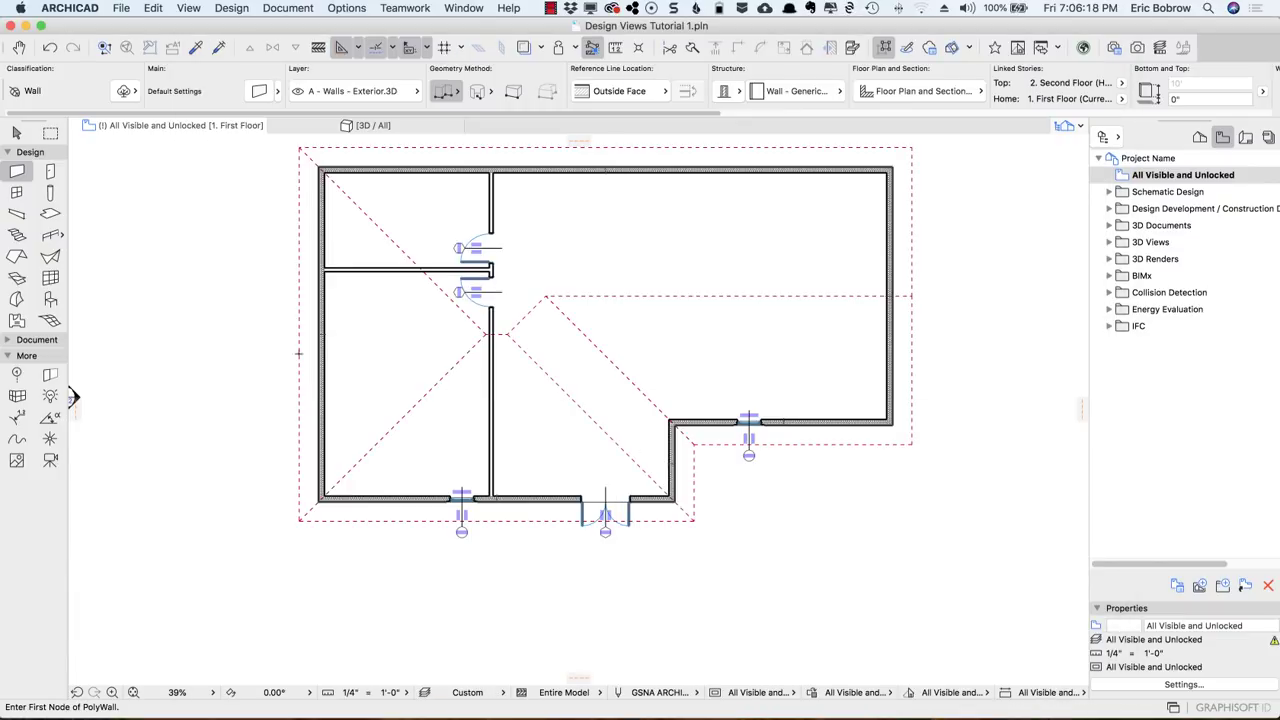
Step: Select the roof together with the west elevation marker and hide the layers of both elements
middle_drag(224, 321, 310, 331)
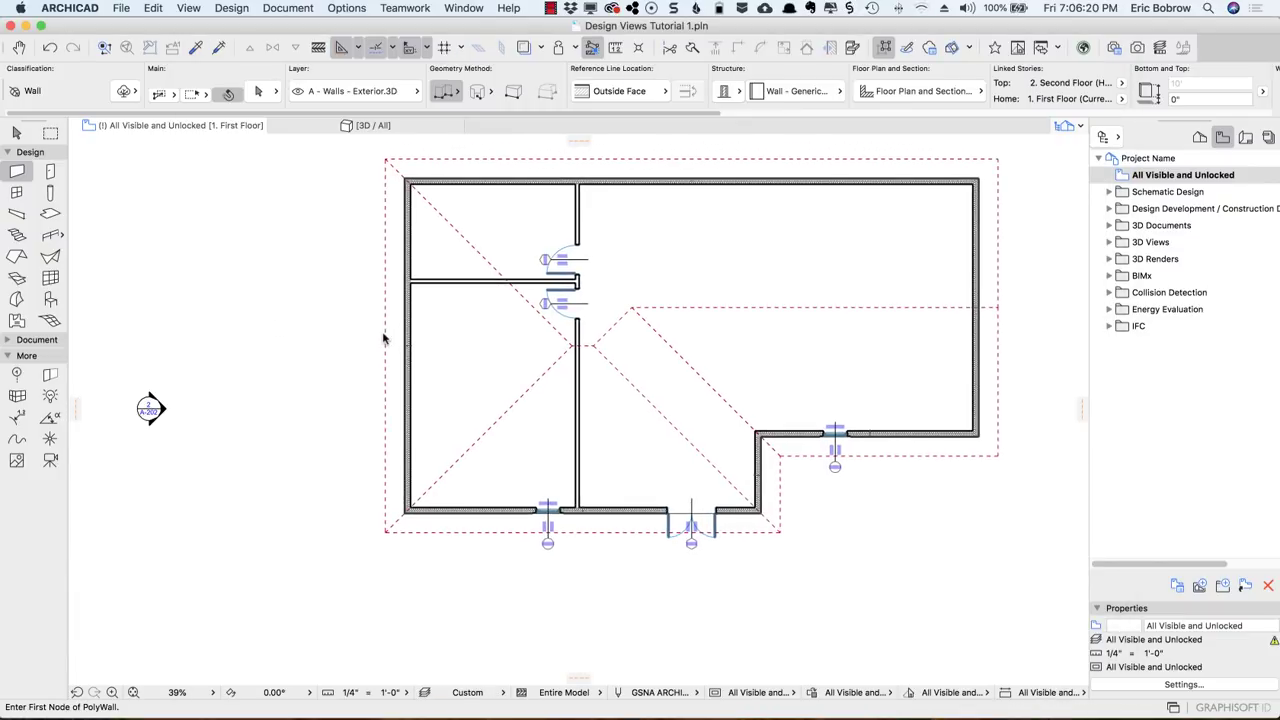
shift+click(383, 340)
shift+click(383, 340)
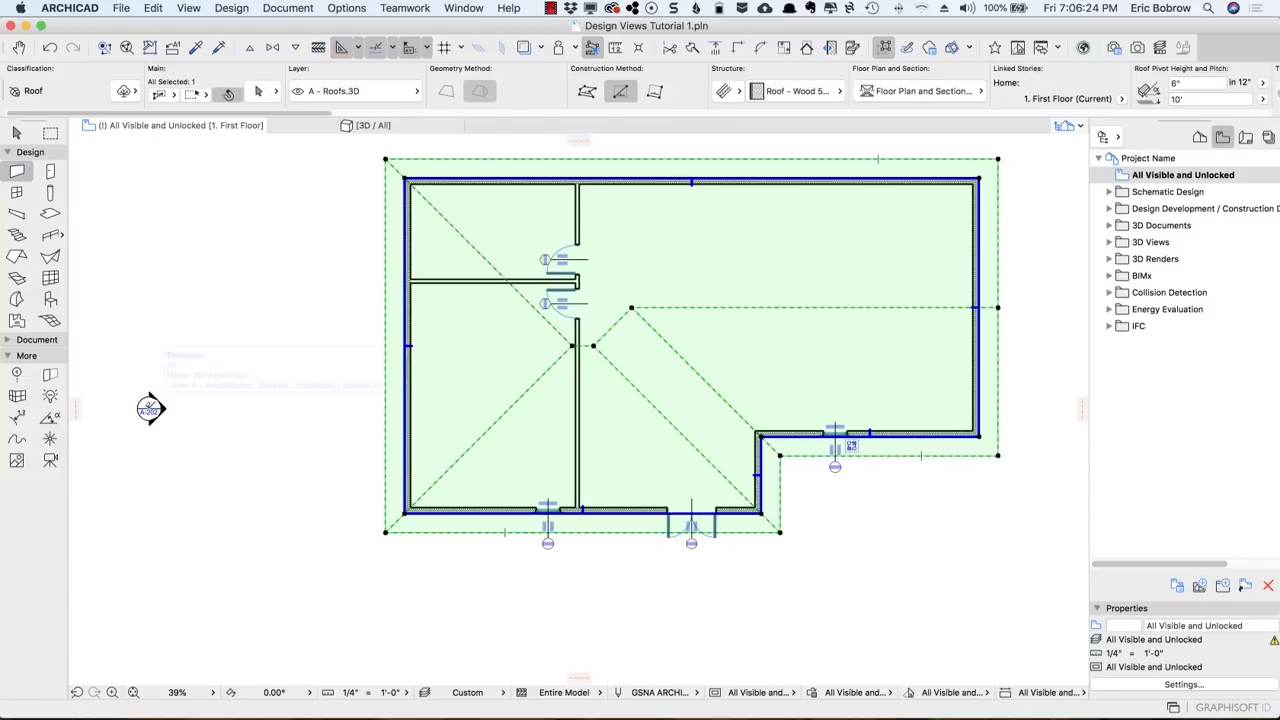
click(150, 408)
right_click(281, 216)
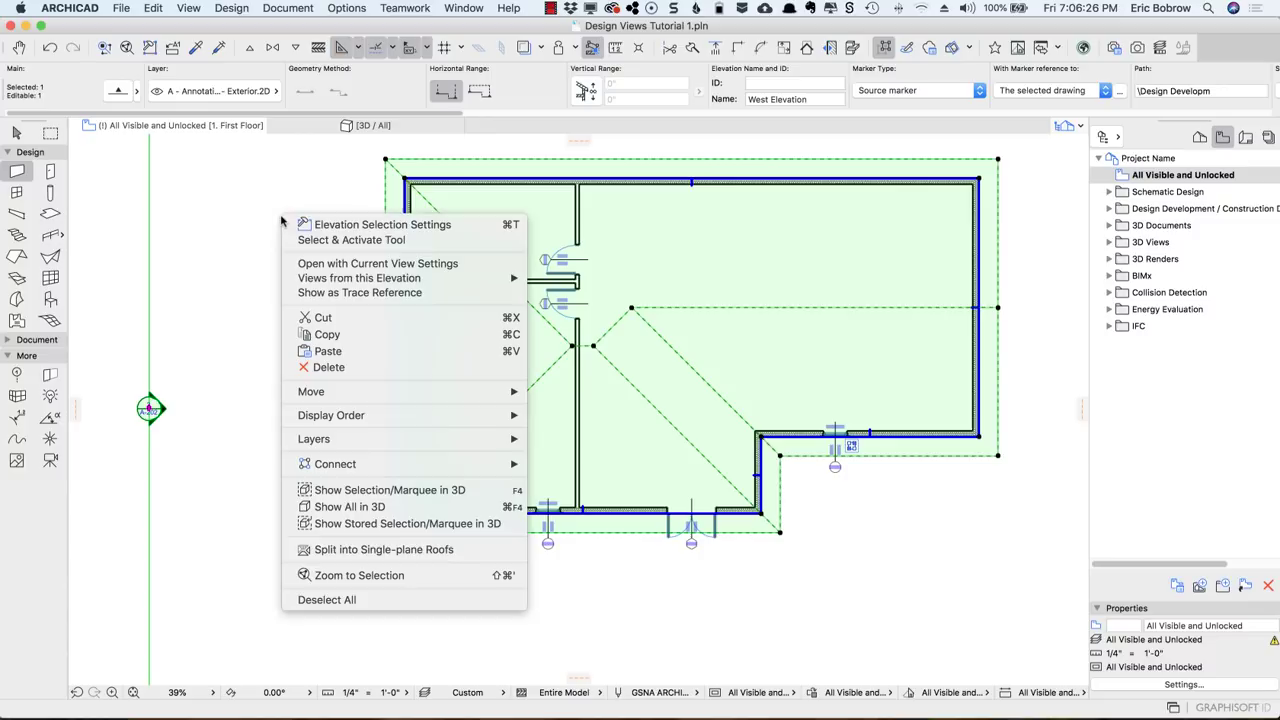
mouse_move(395, 445)
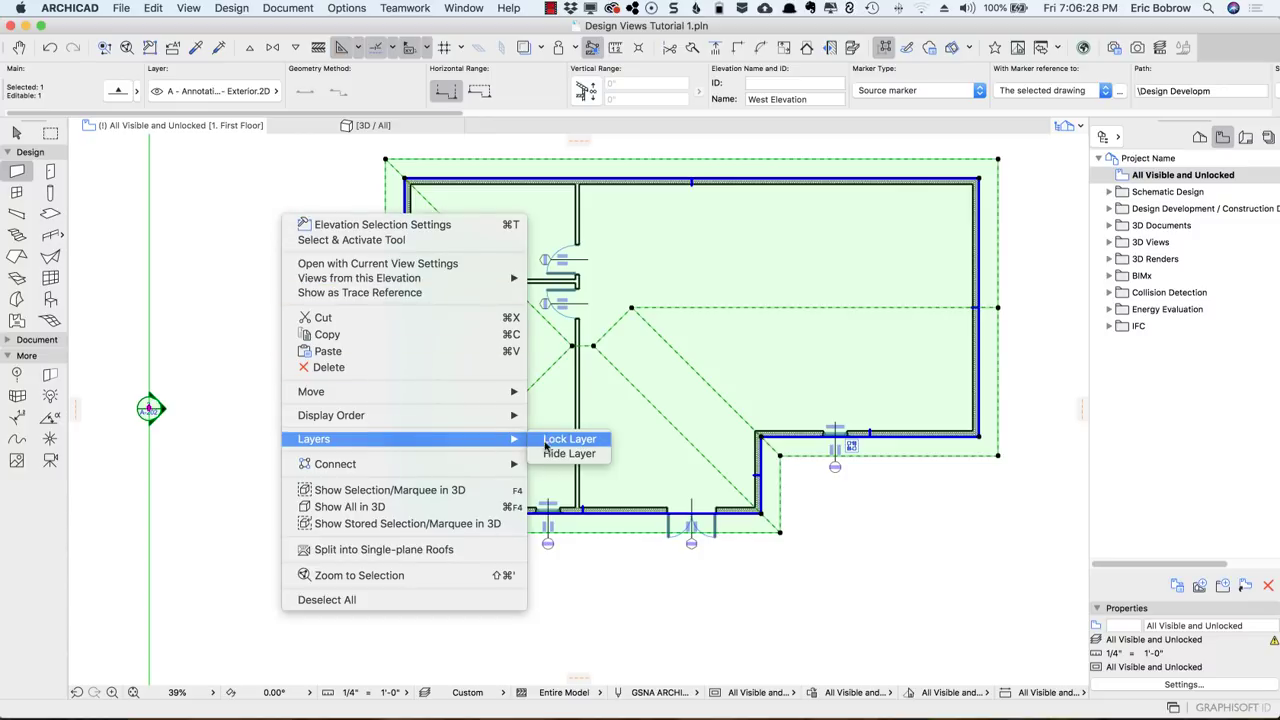
click(548, 454)
key(Escape)
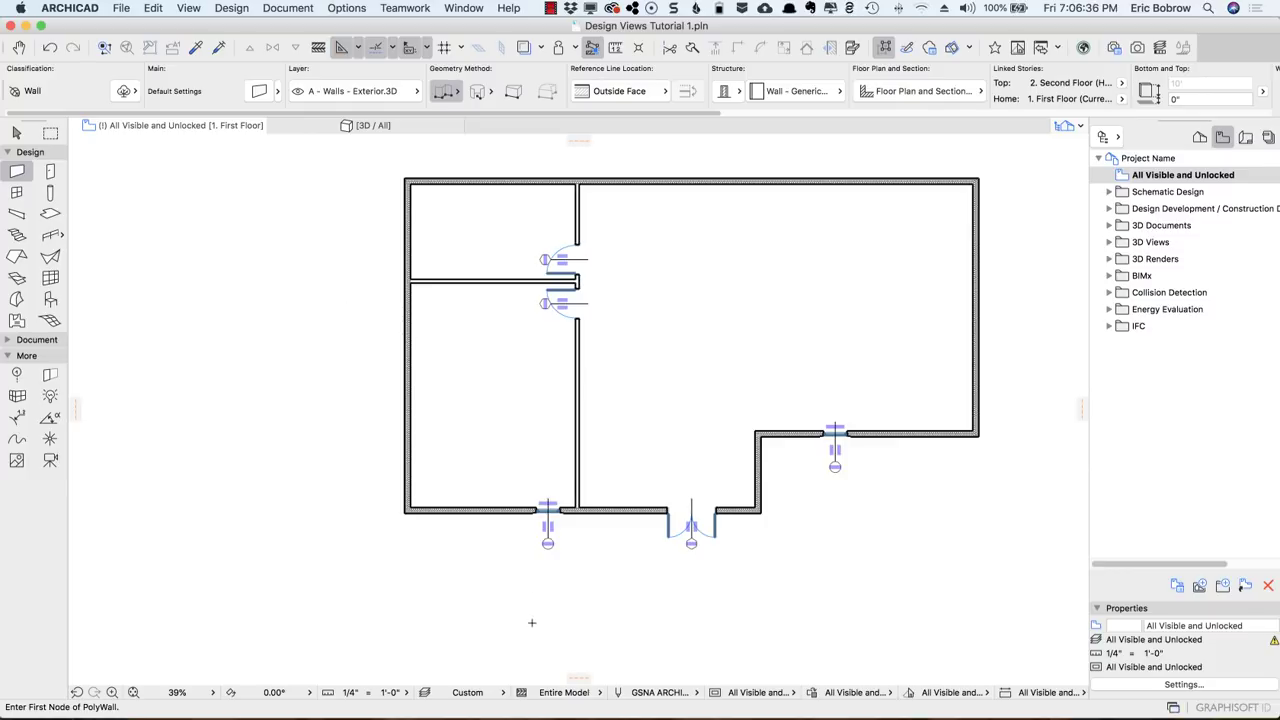
Step: Apply the layer combination "Schematic Plans" to the floor plan and replace it with "Finish Plans"
click(424, 693)
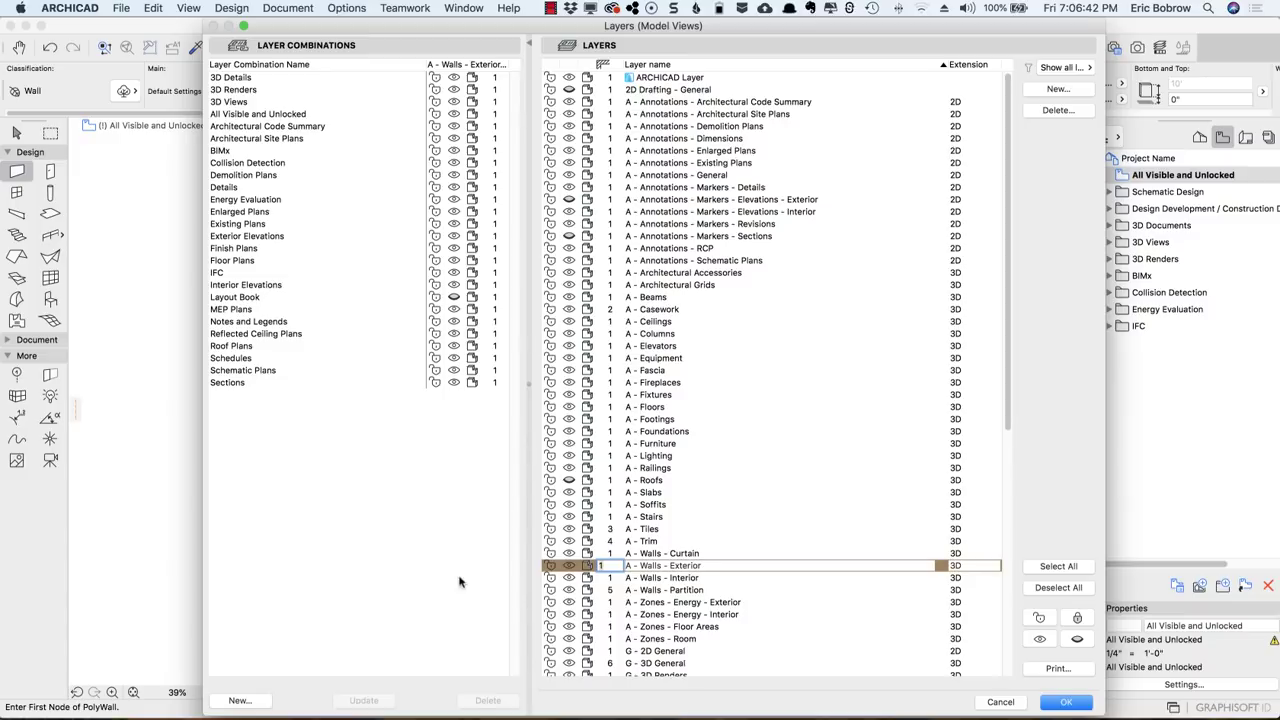
click(258, 371)
click(258, 371)
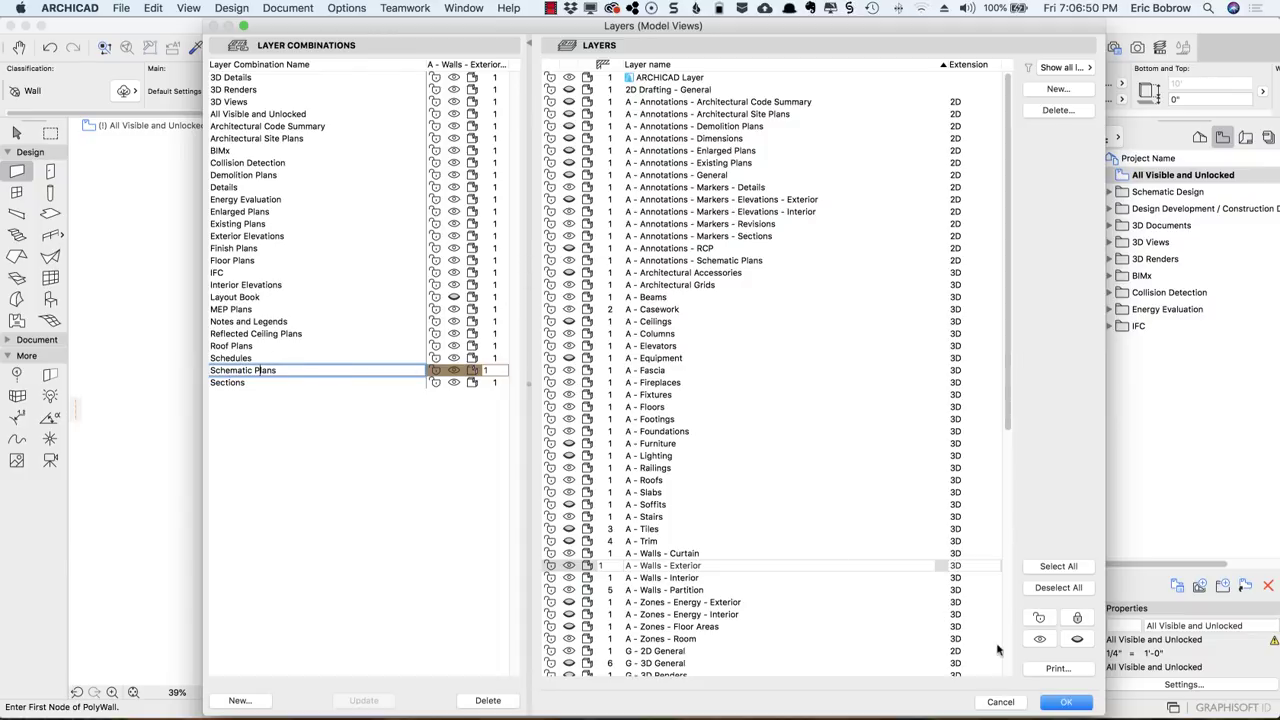
click(1068, 704)
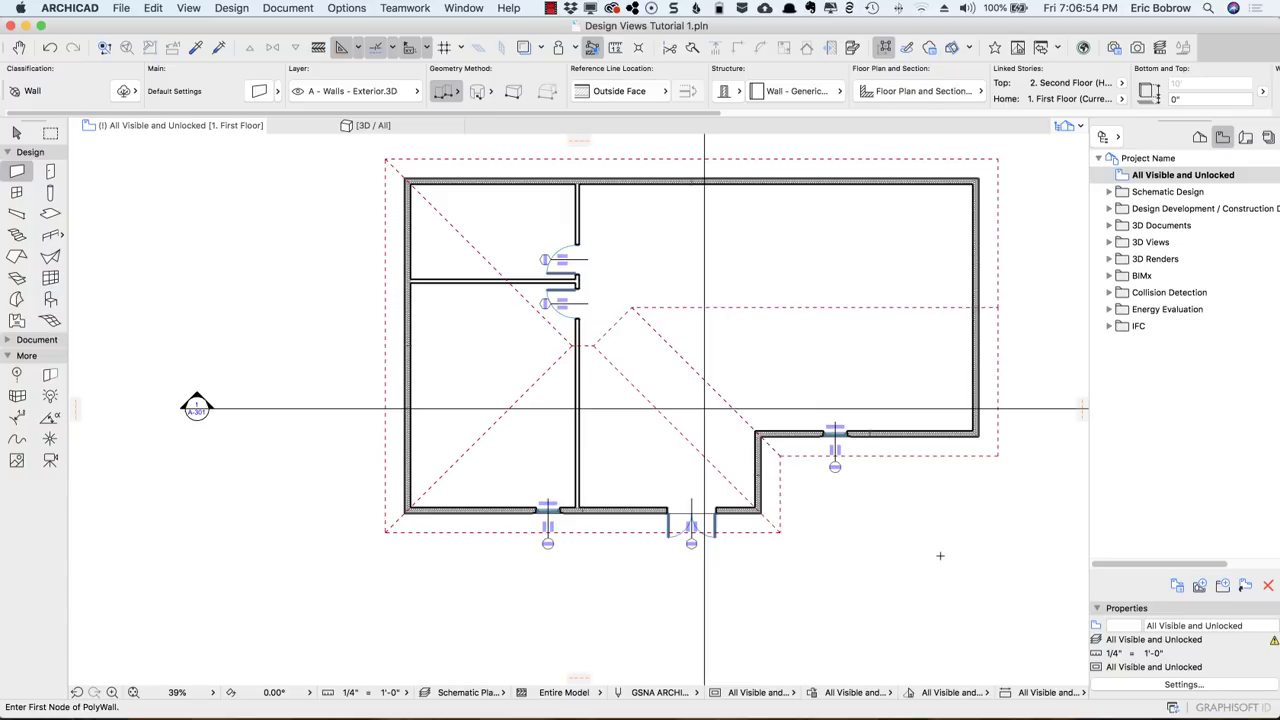
click(505, 694)
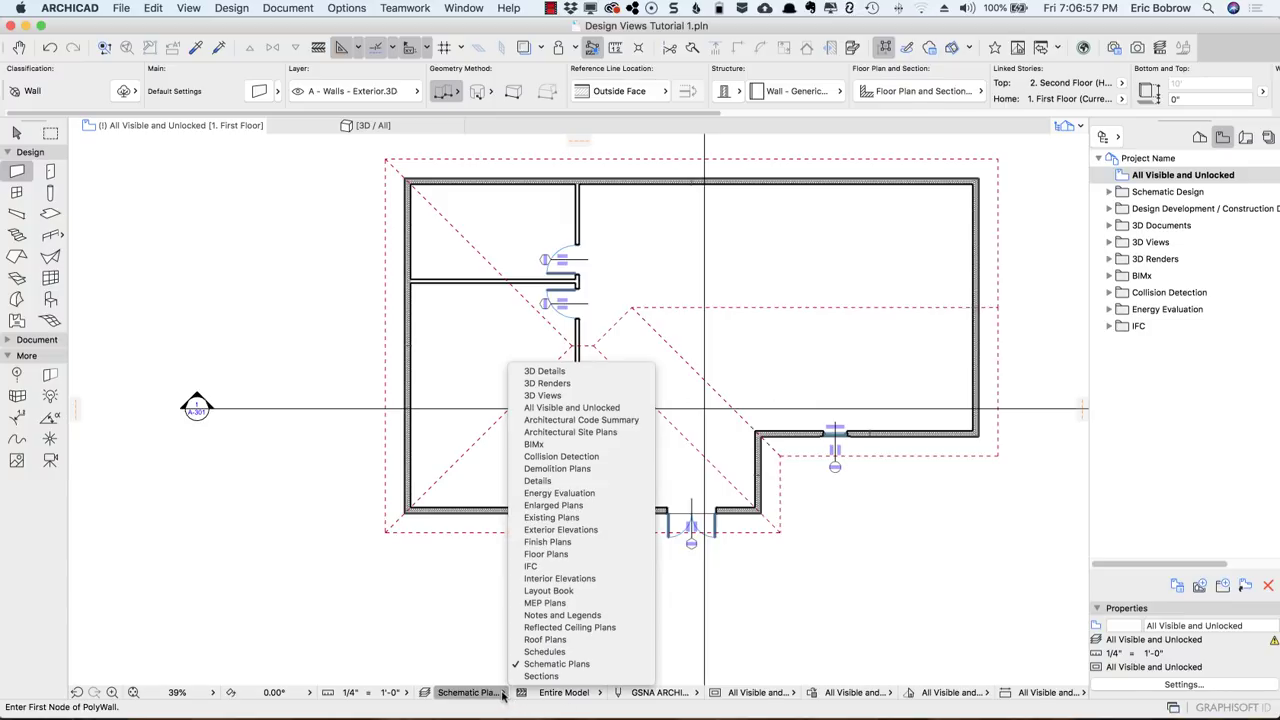
click(548, 544)
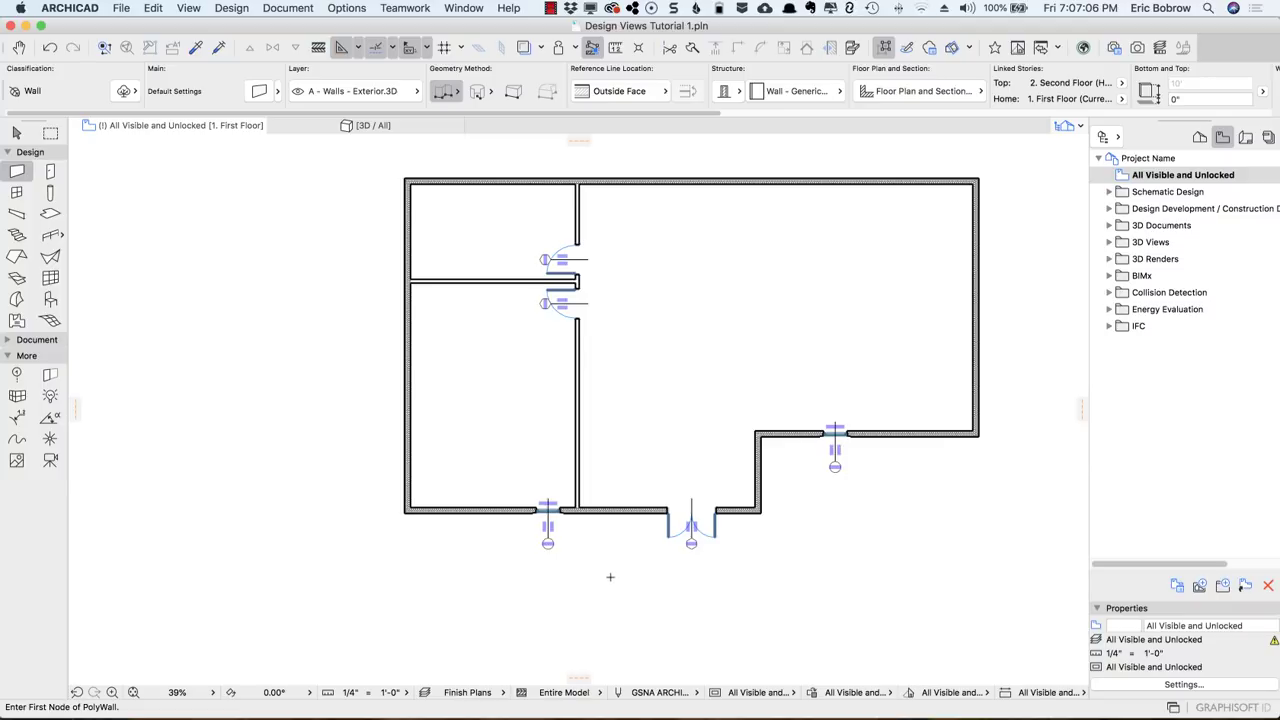
Step: Set the floor plan's partial structure display to "Without Finishes"
scroll(595, 515, up, 5)
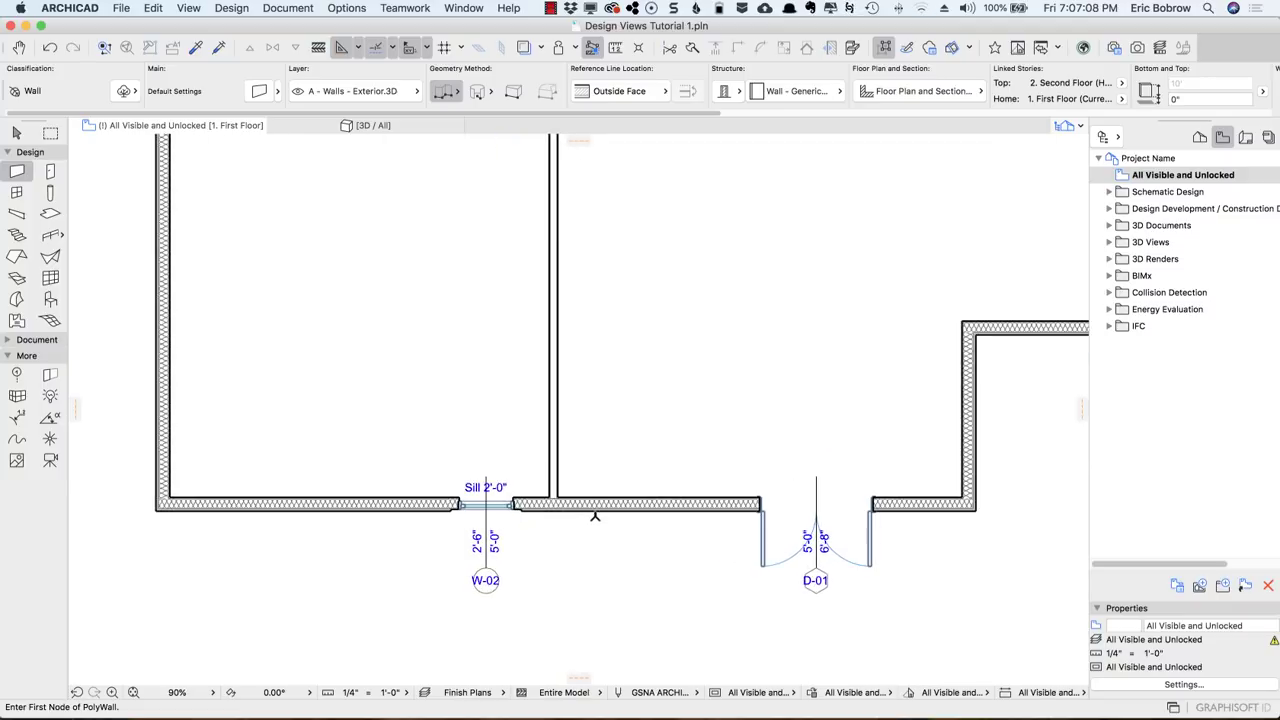
scroll(595, 516, up, 3)
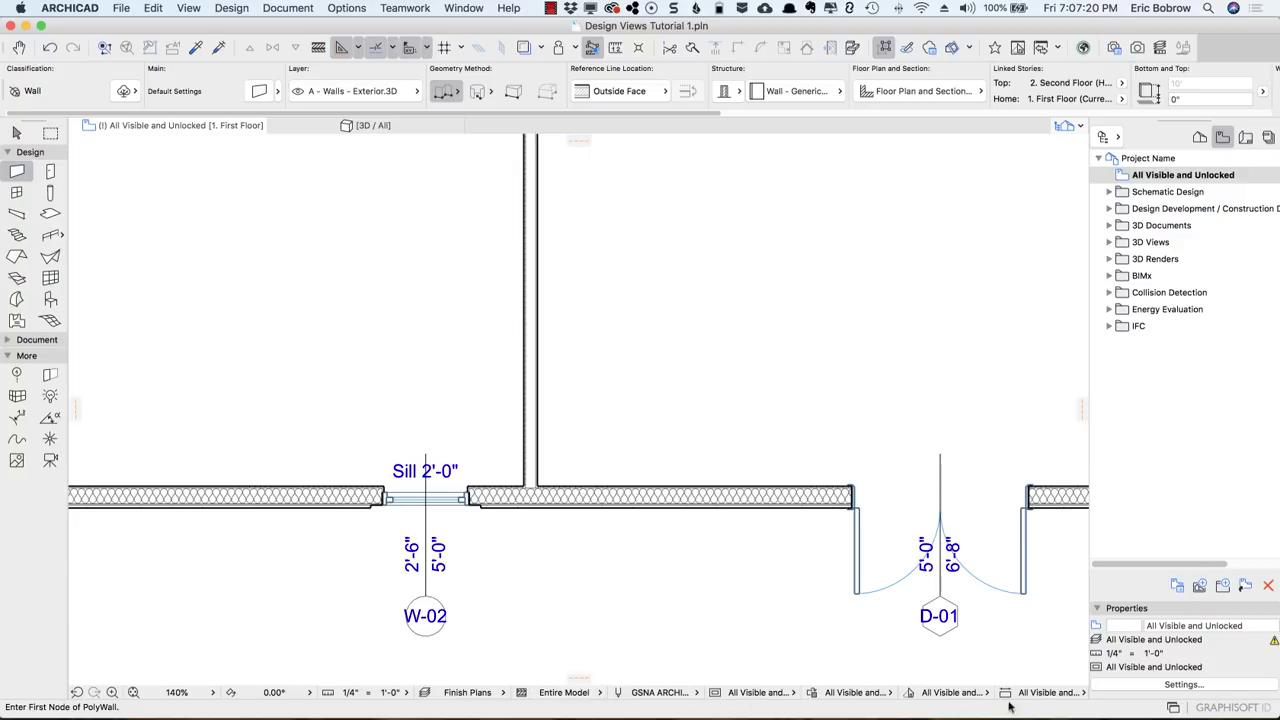
click(596, 693)
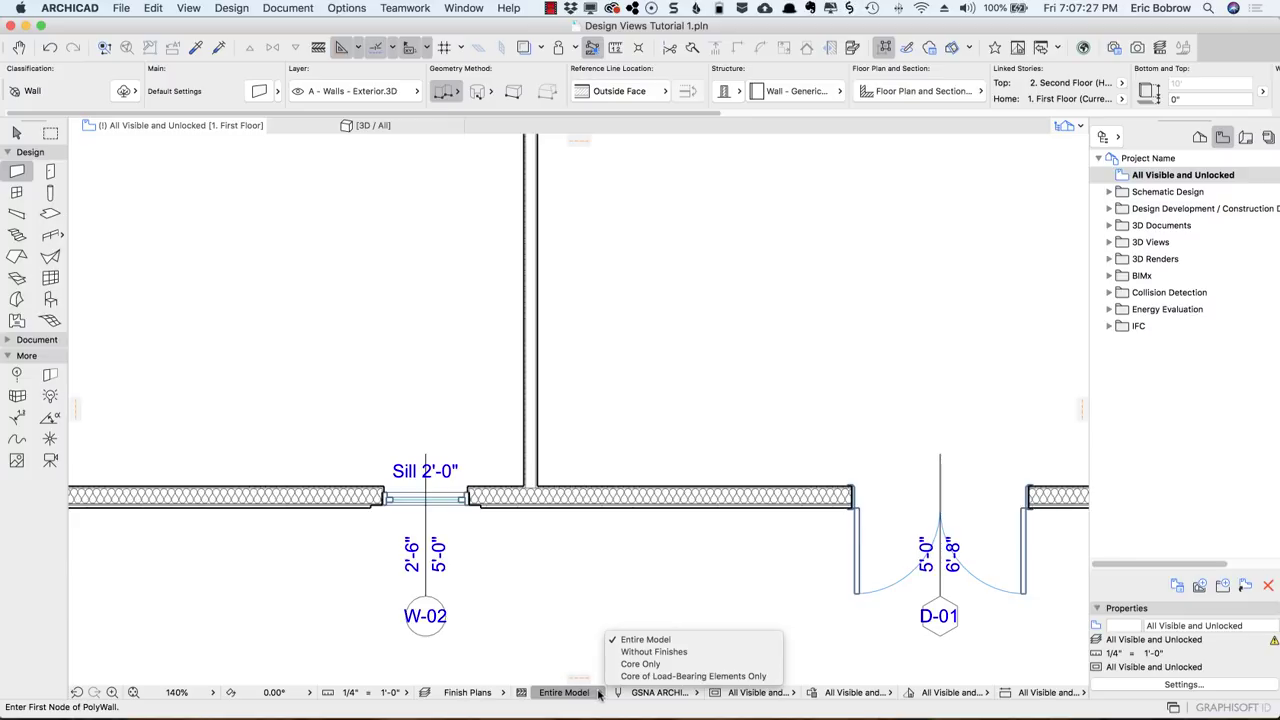
click(641, 654)
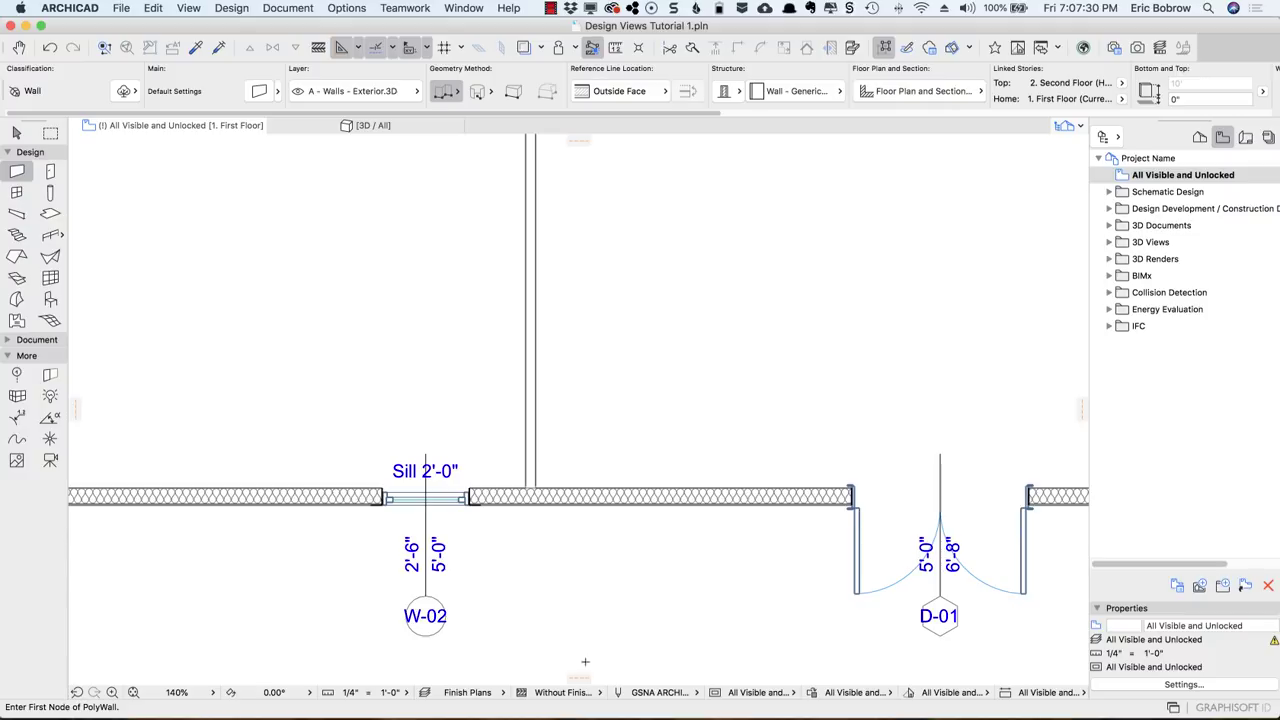
Step: Try the partial structure displays "Core Only" and "Core of Load-Bearing Elements Only" on the floor plan and set it to "Entire Model"
click(588, 691)
click(628, 671)
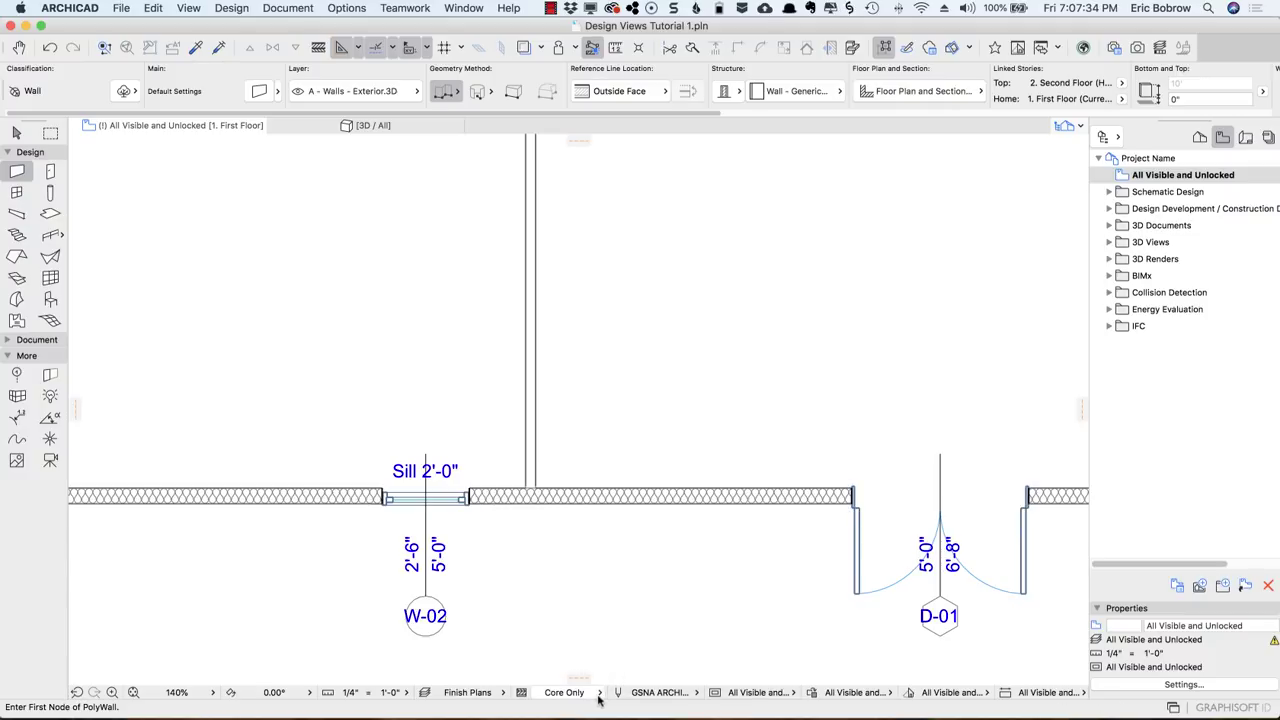
click(599, 692)
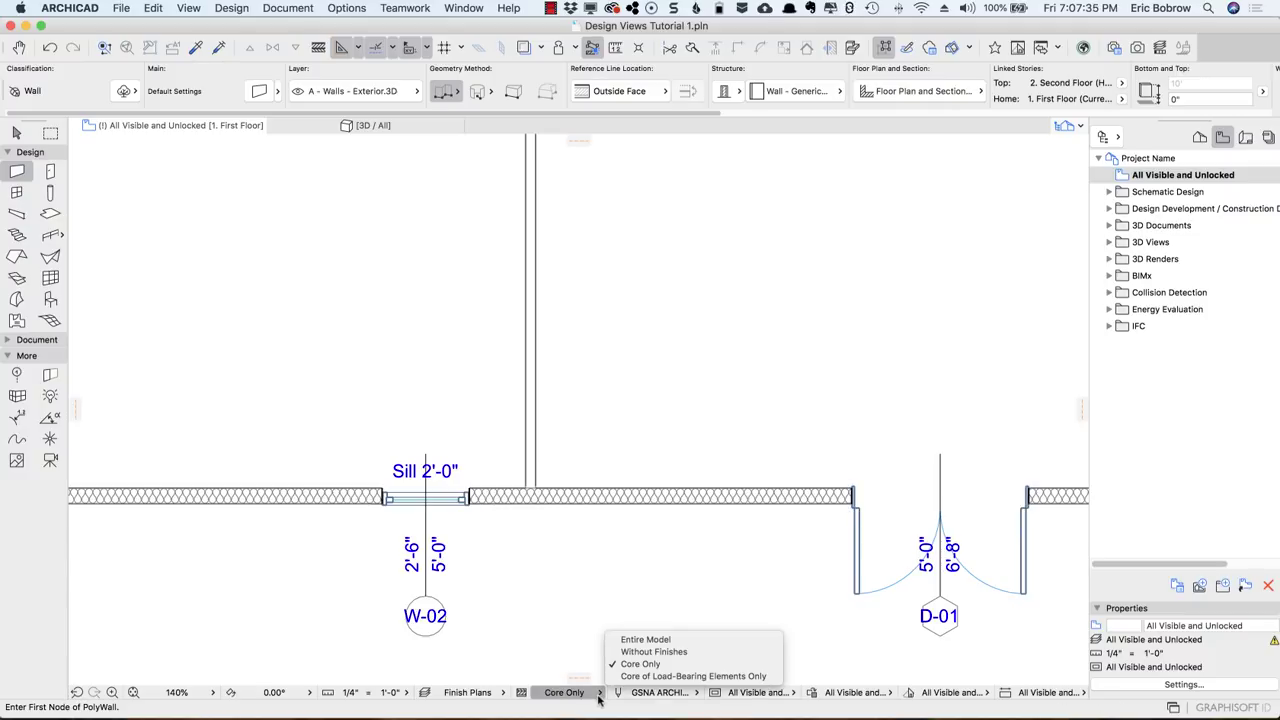
click(659, 680)
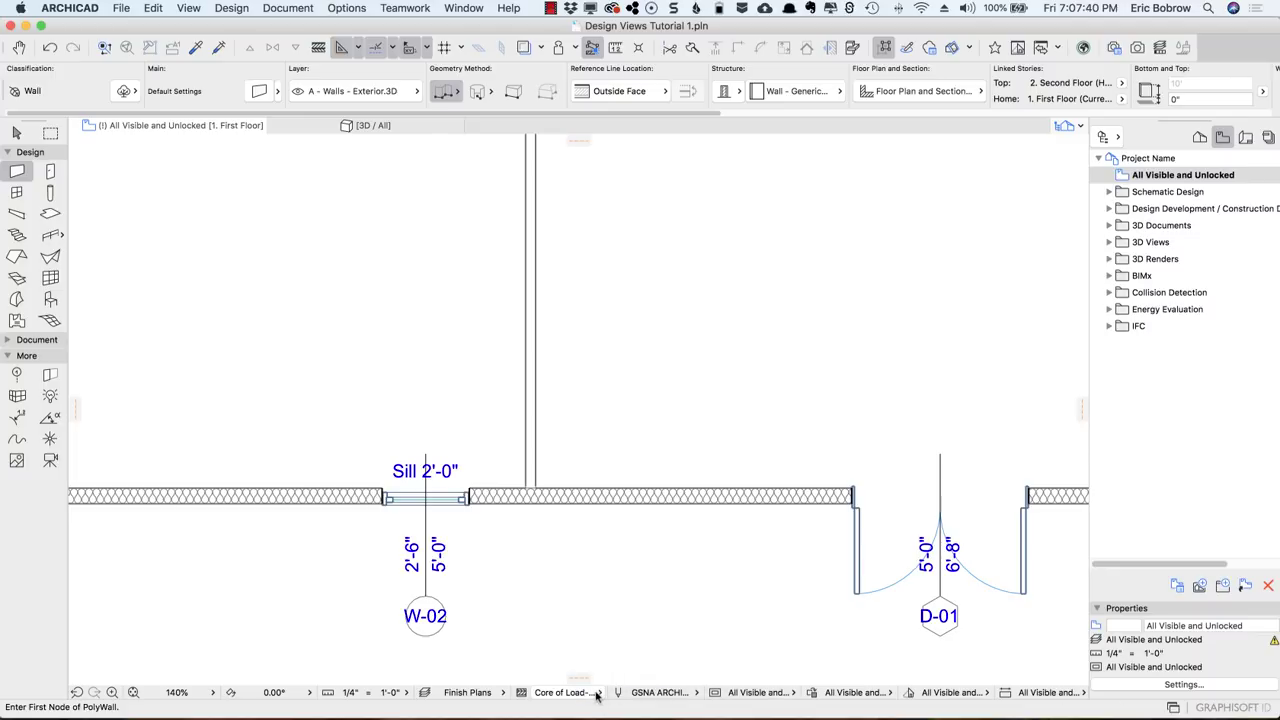
click(597, 694)
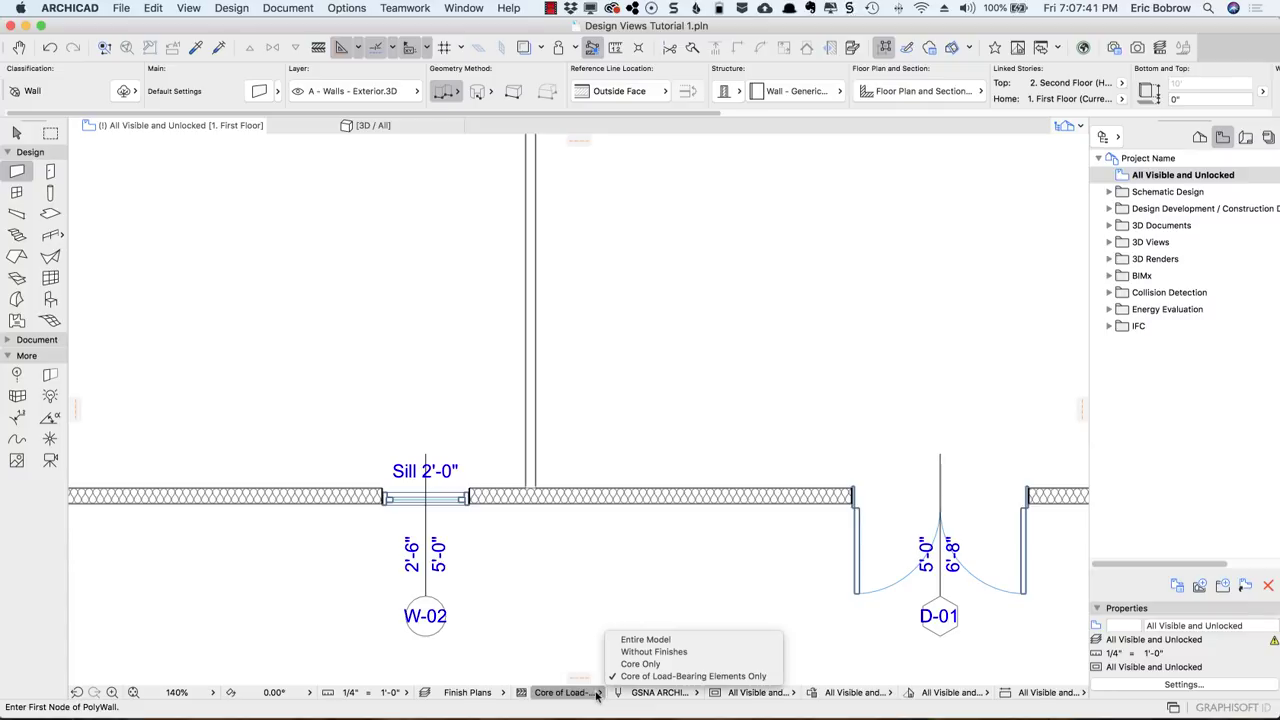
click(655, 640)
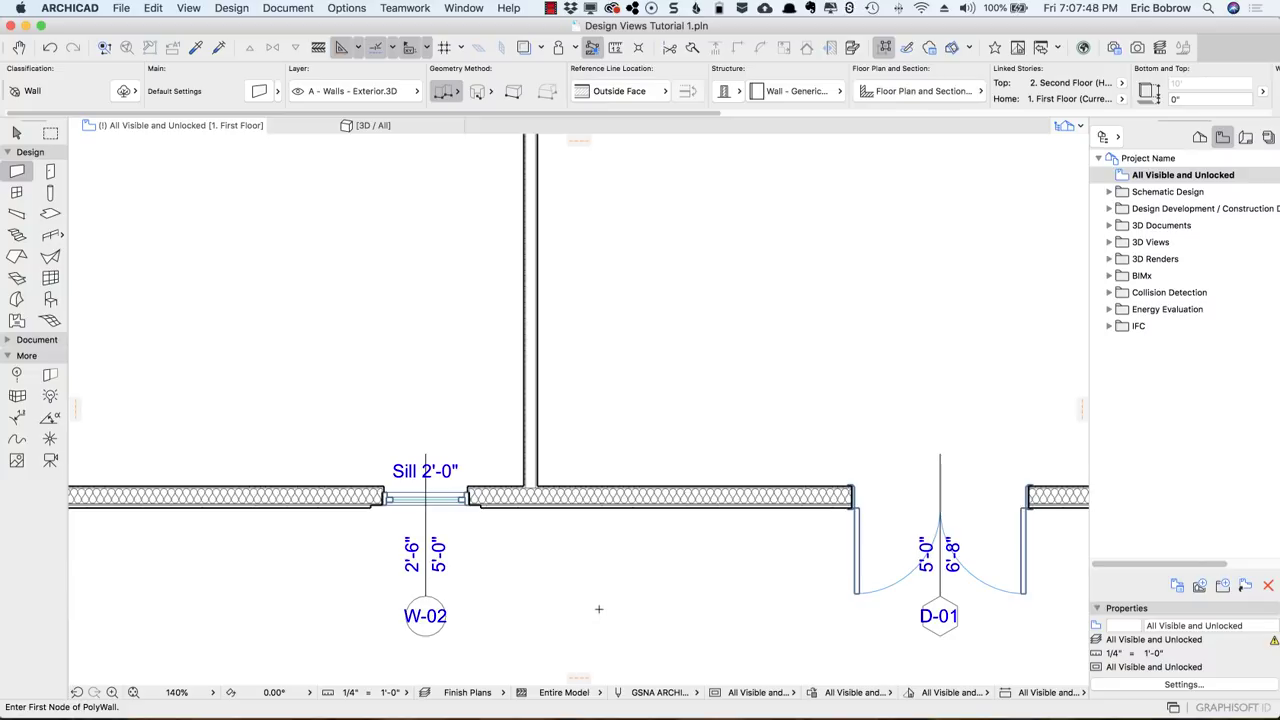
Step: Switch the floor plan's pen set to "GSNA ARCHICAD Layout Pens" and return it to "GSNA ARCHICAD View Pens"
click(696, 694)
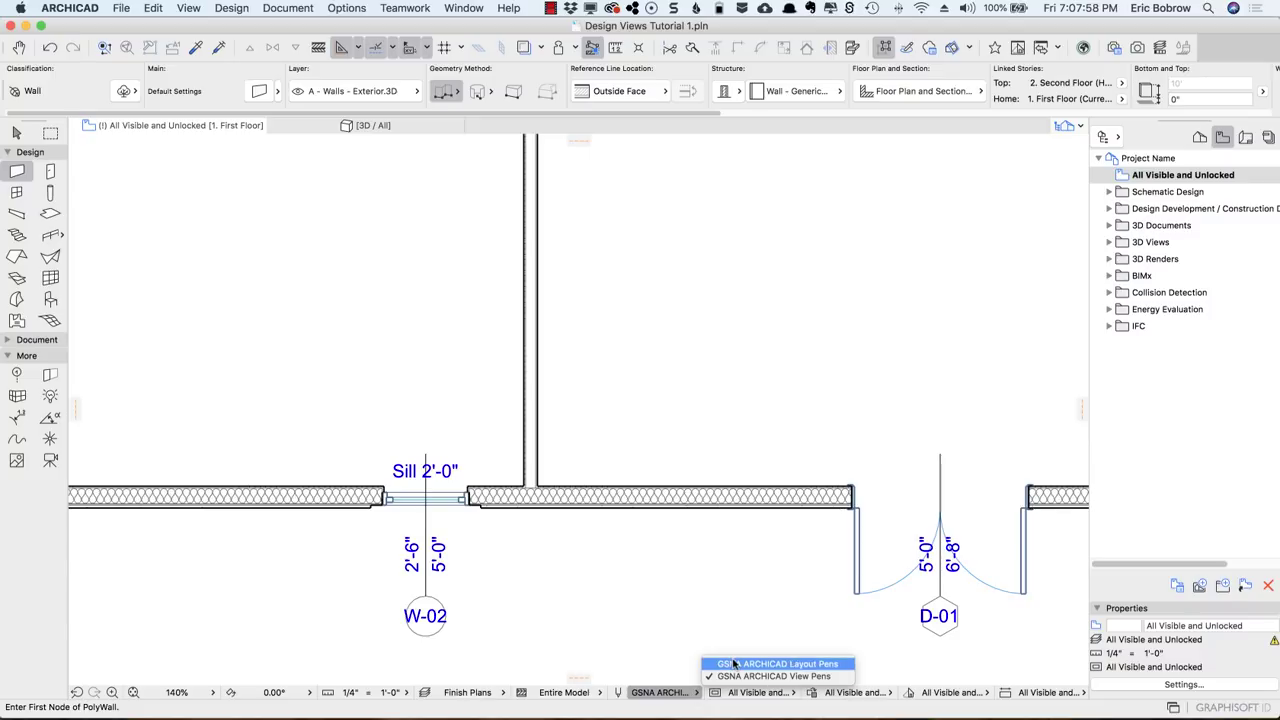
click(733, 664)
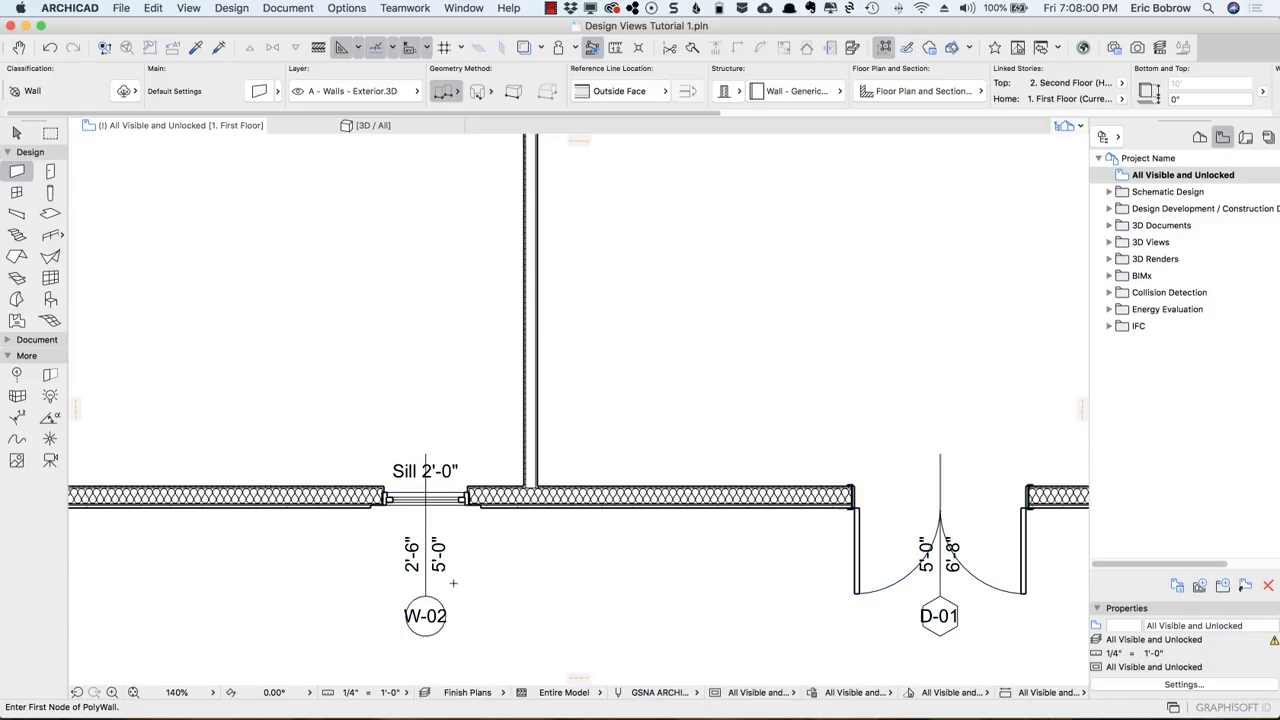
click(690, 692)
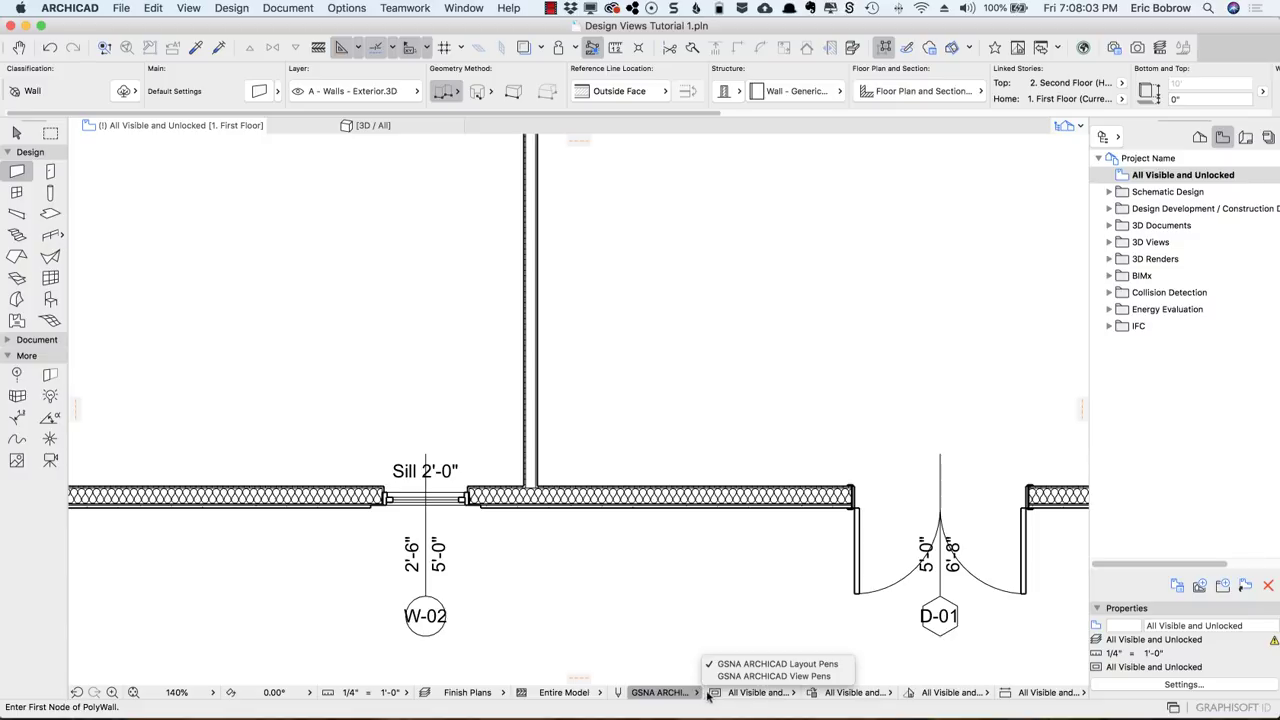
click(740, 676)
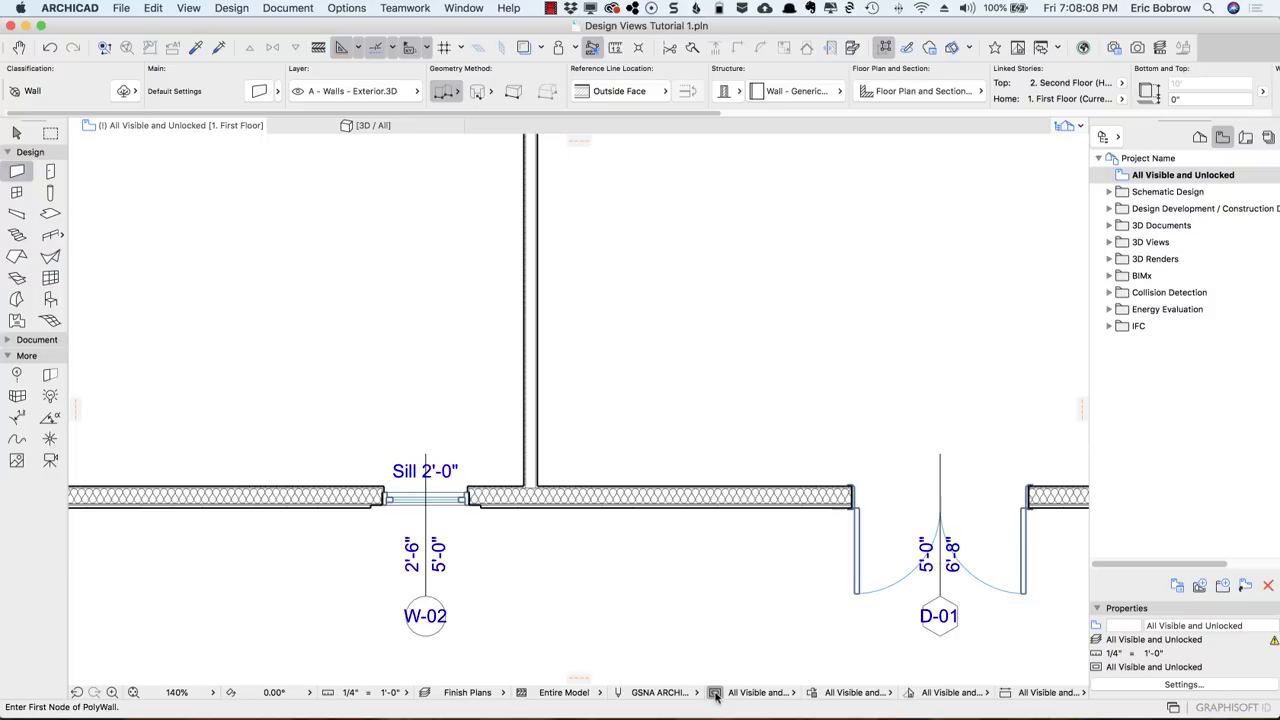
Step: Open the model view option settings for the combination "All Visible and Unlocked"
click(715, 694)
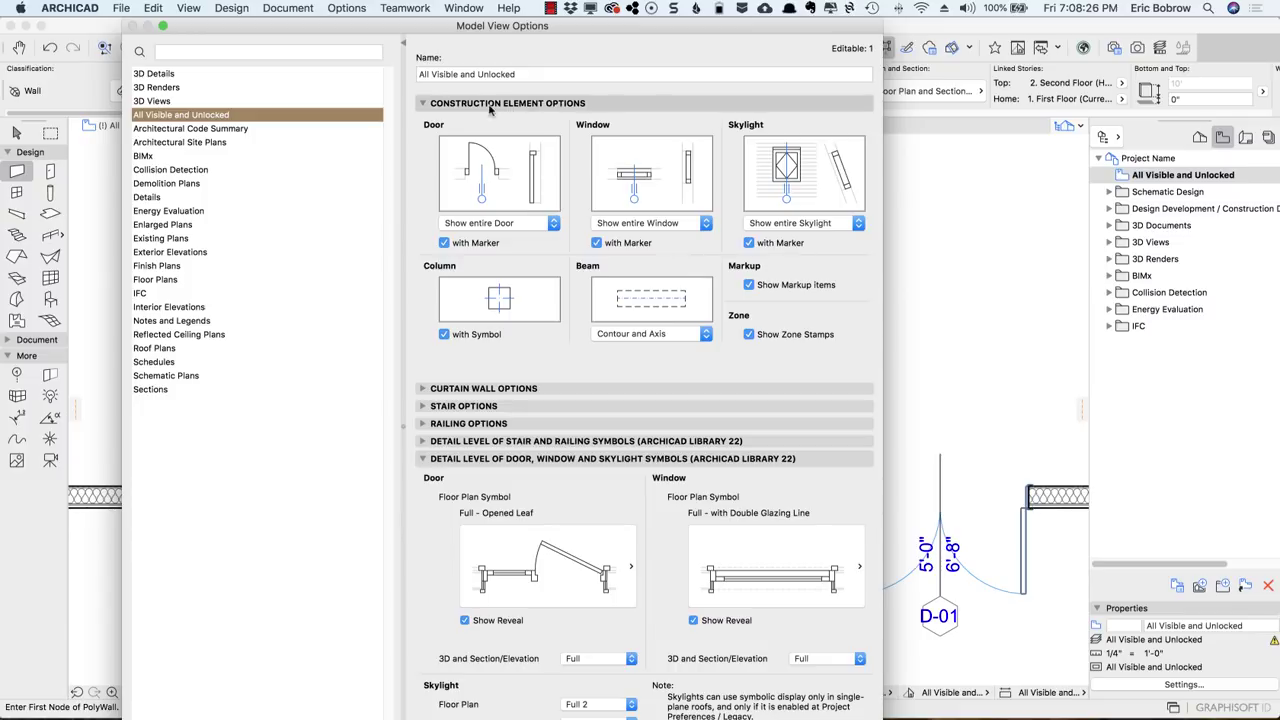
click(288, 8)
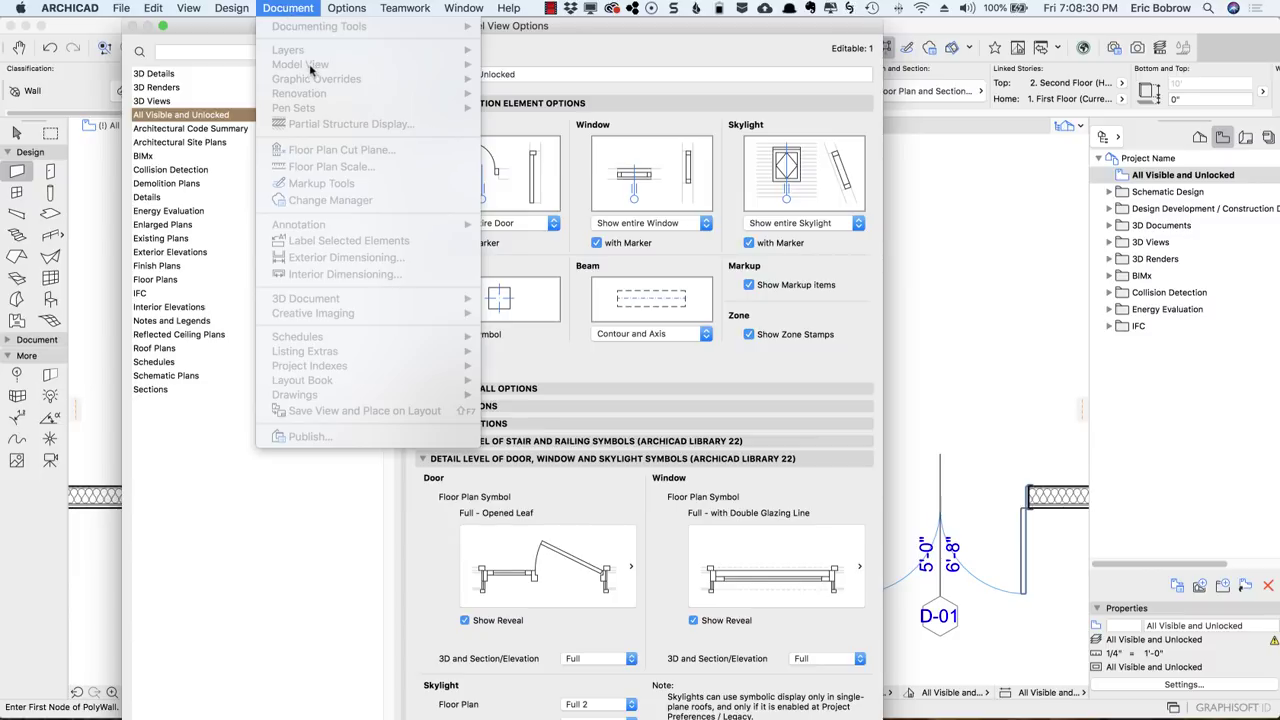
click(296, 10)
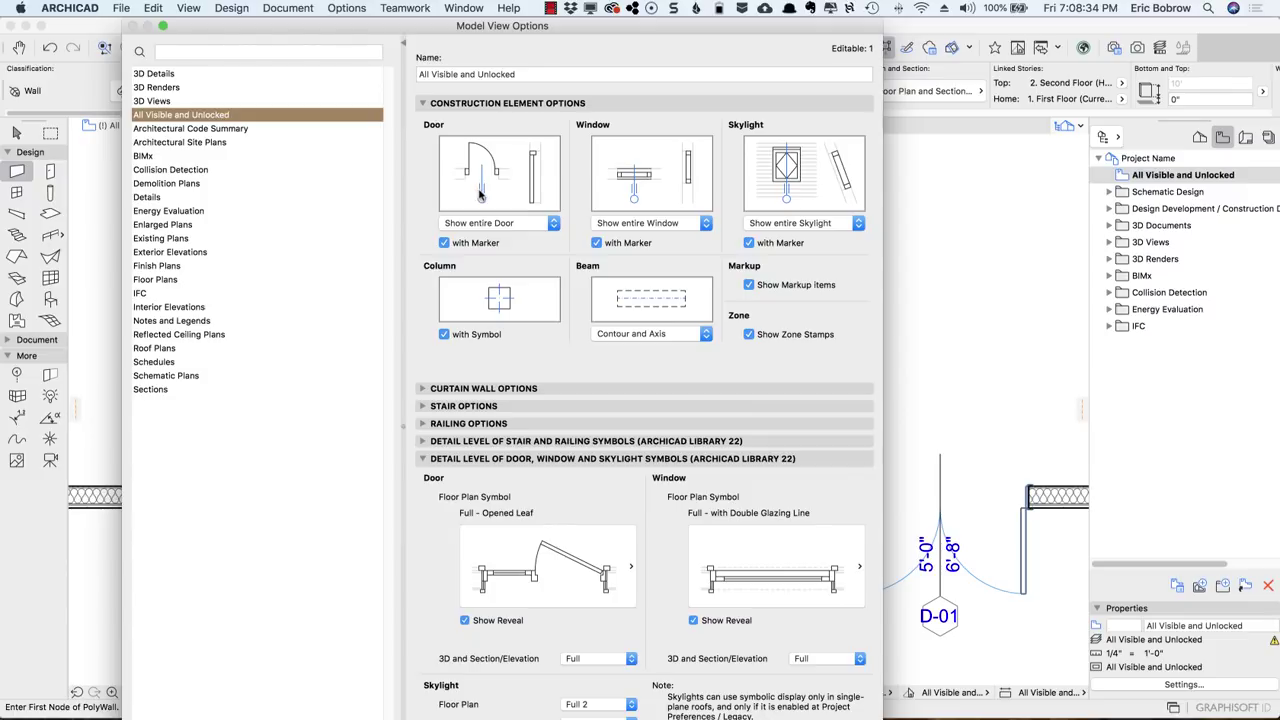
Step: Turn off the door markers, review the door's floor plan symbols and 3D detail levels, and turn the markers back on
click(445, 244)
click(629, 568)
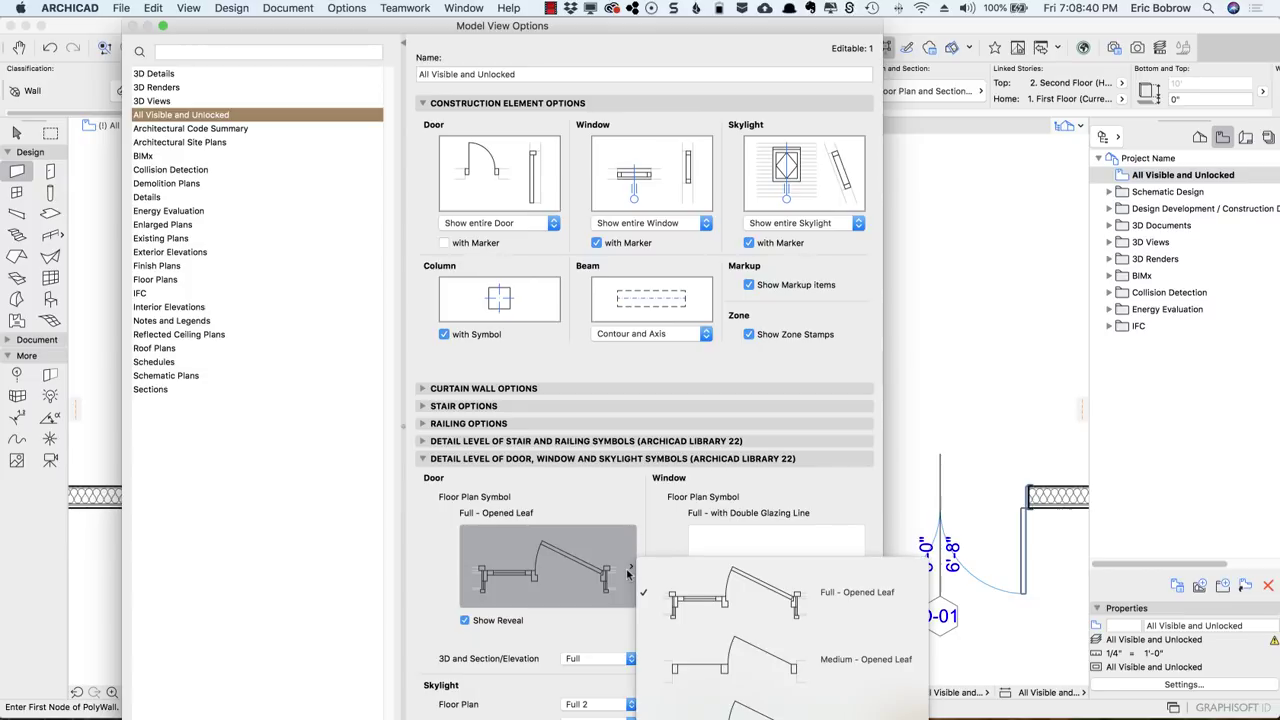
click(444, 568)
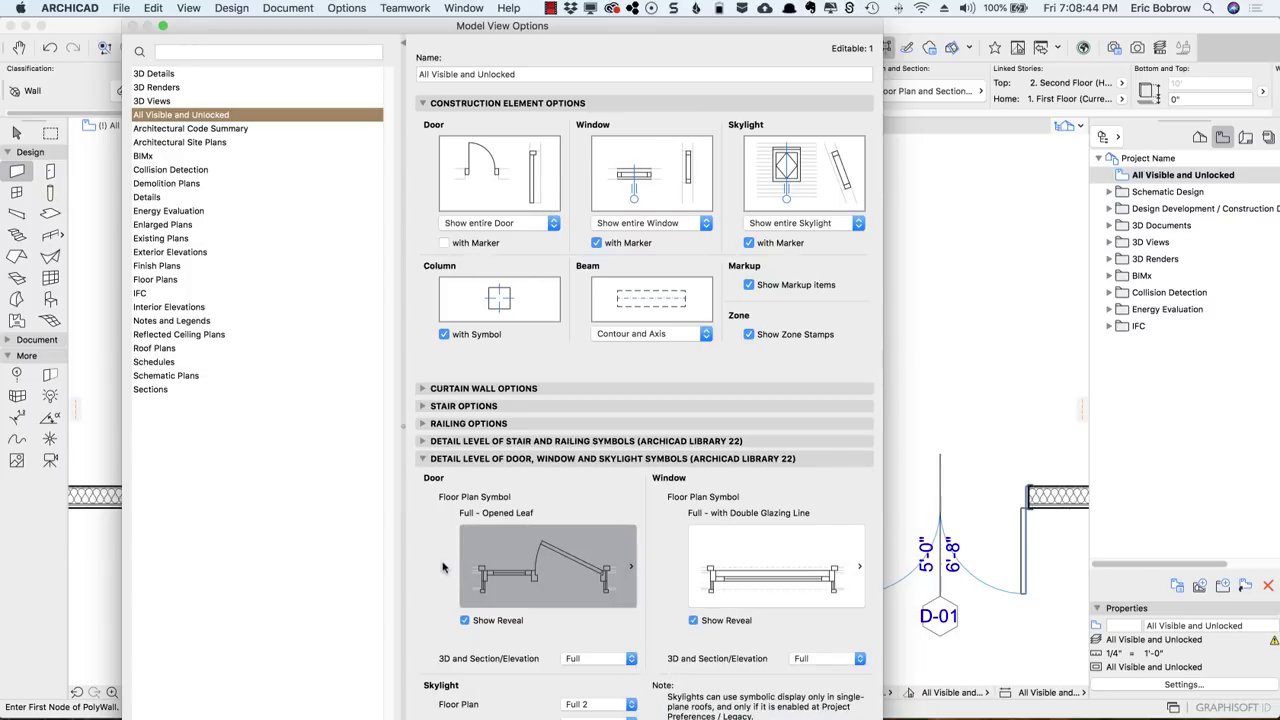
click(629, 659)
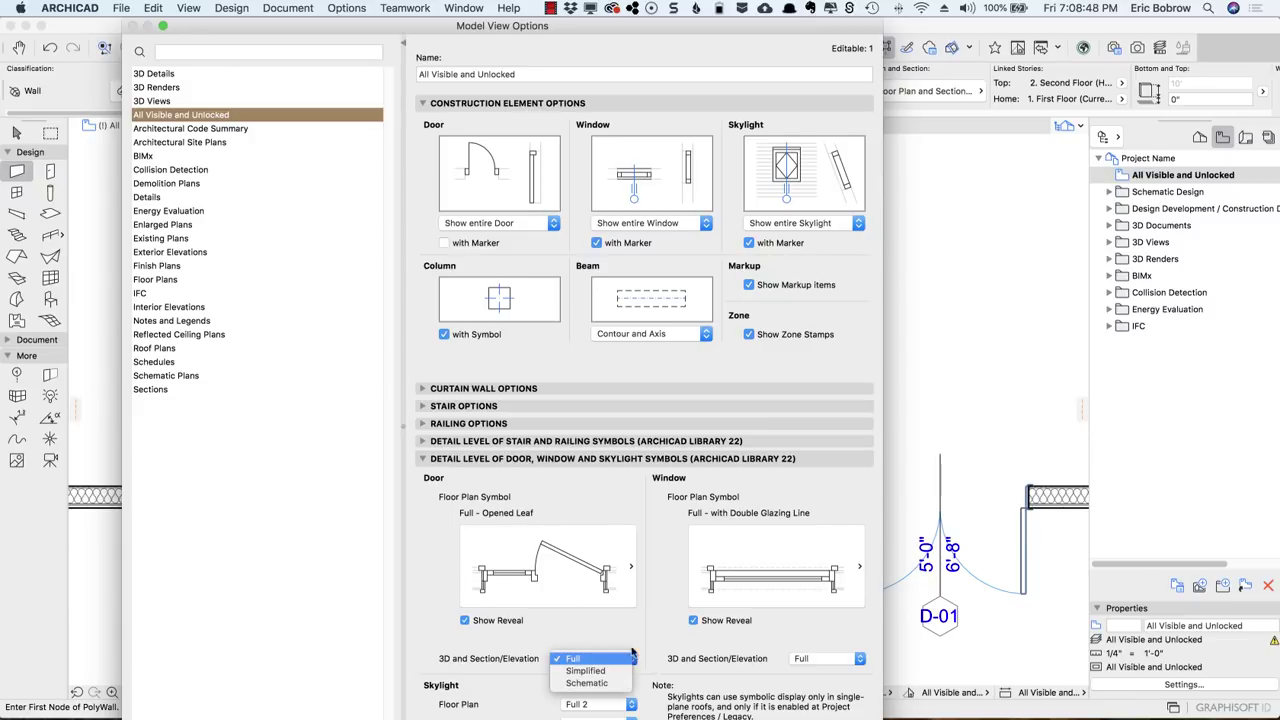
click(641, 622)
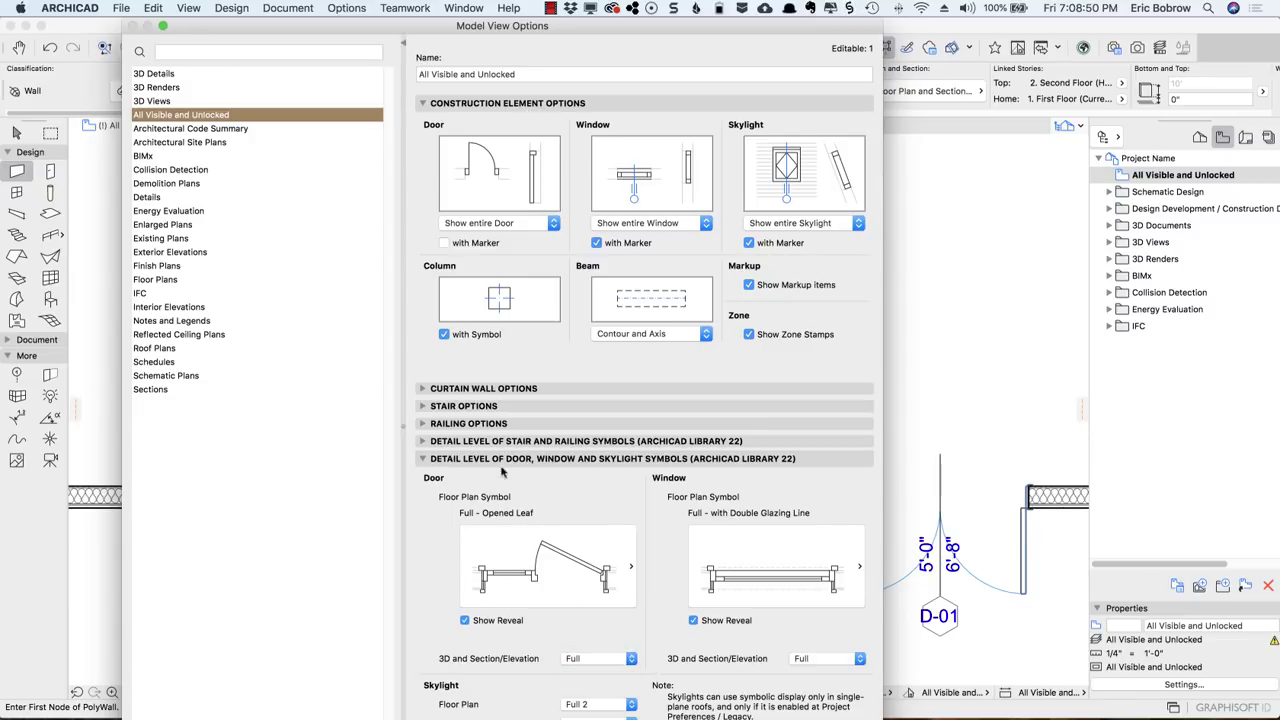
click(445, 244)
Step: Apply the model view option combination "Schematic Plans" to the floor plan after reviewing its door symbol choices
click(170, 376)
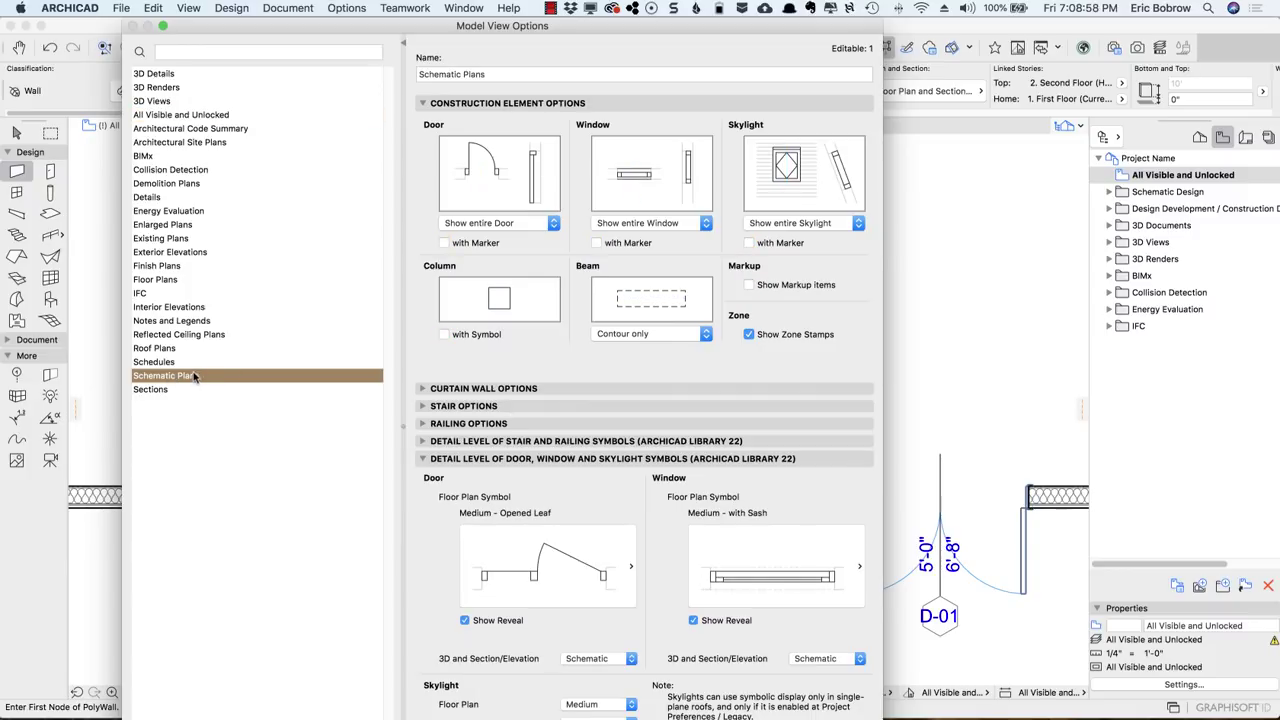
click(630, 569)
click(630, 569)
key(Return)
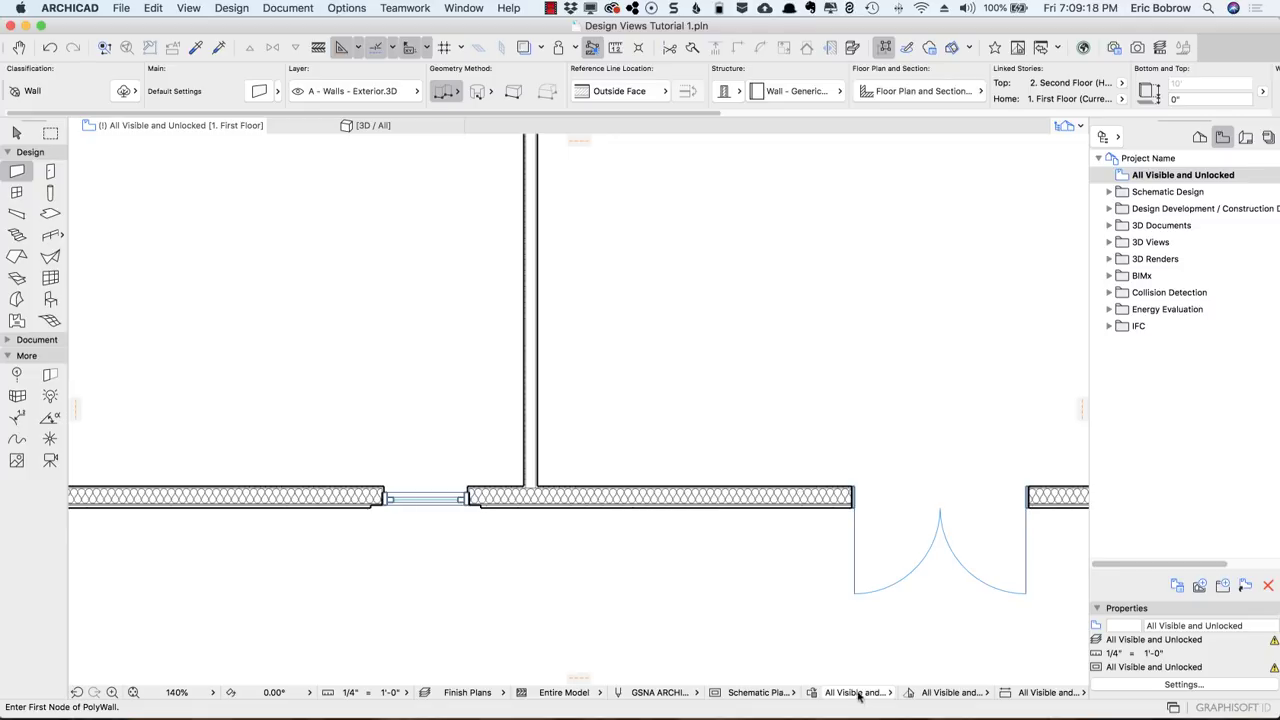
Step: Review the rule "Cut Fills - Solid Black" in the graphic override combination "Schematic Plans" and apply that combination to the plan
click(813, 694)
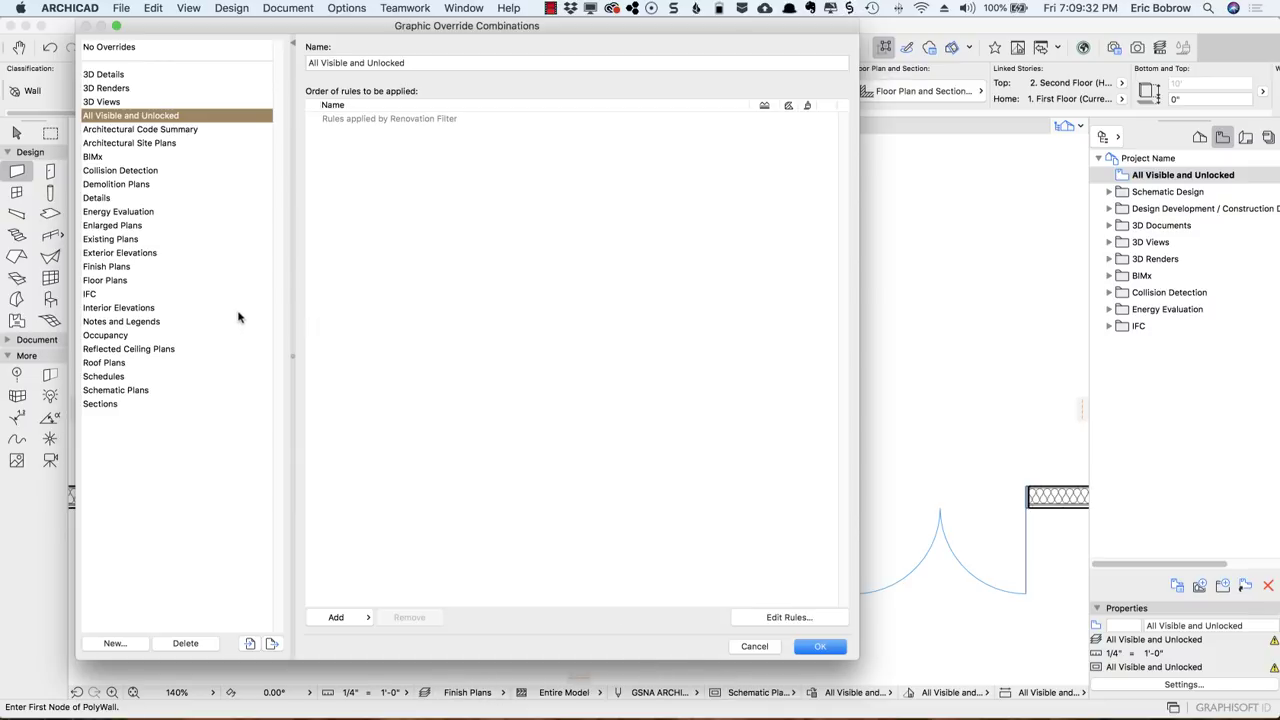
click(135, 391)
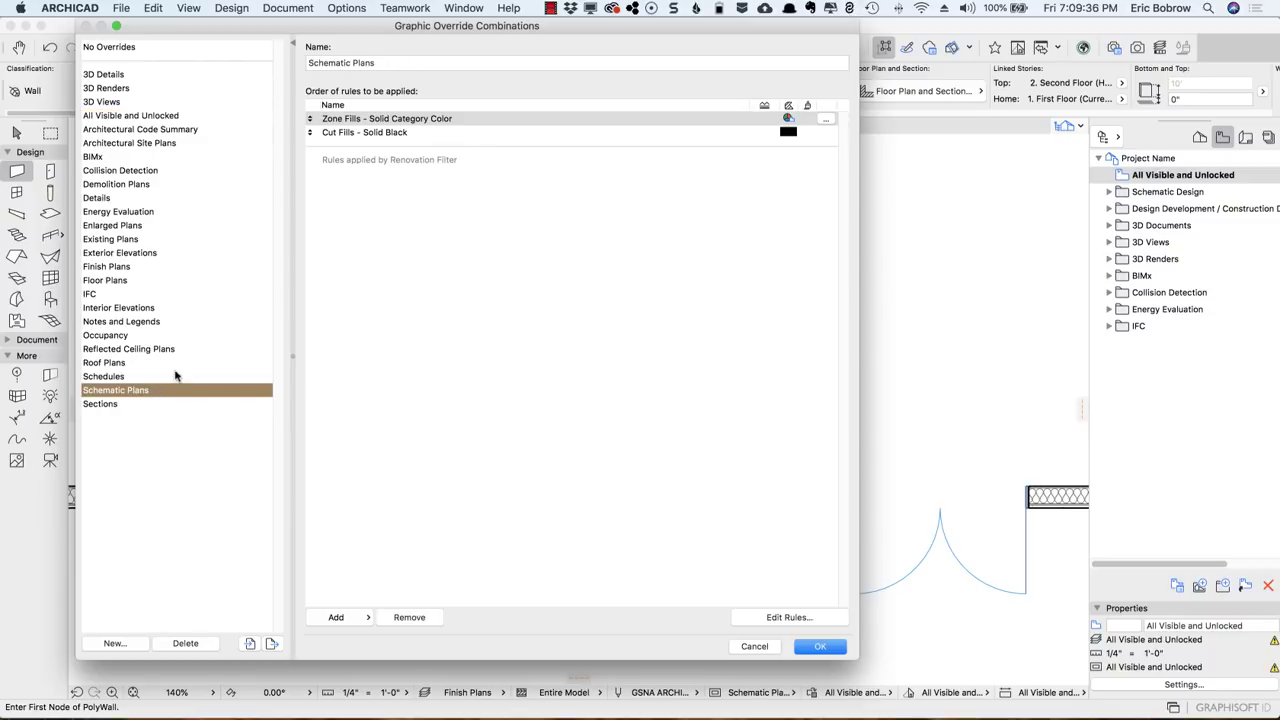
click(362, 134)
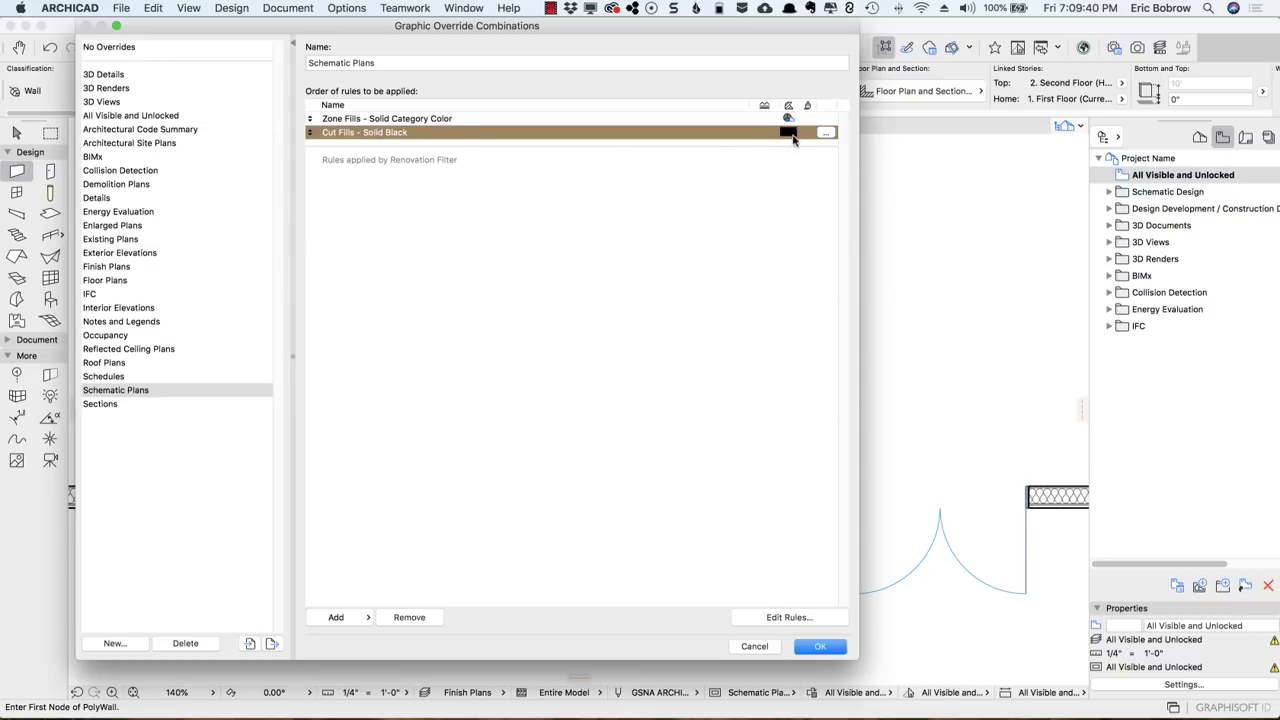
click(801, 617)
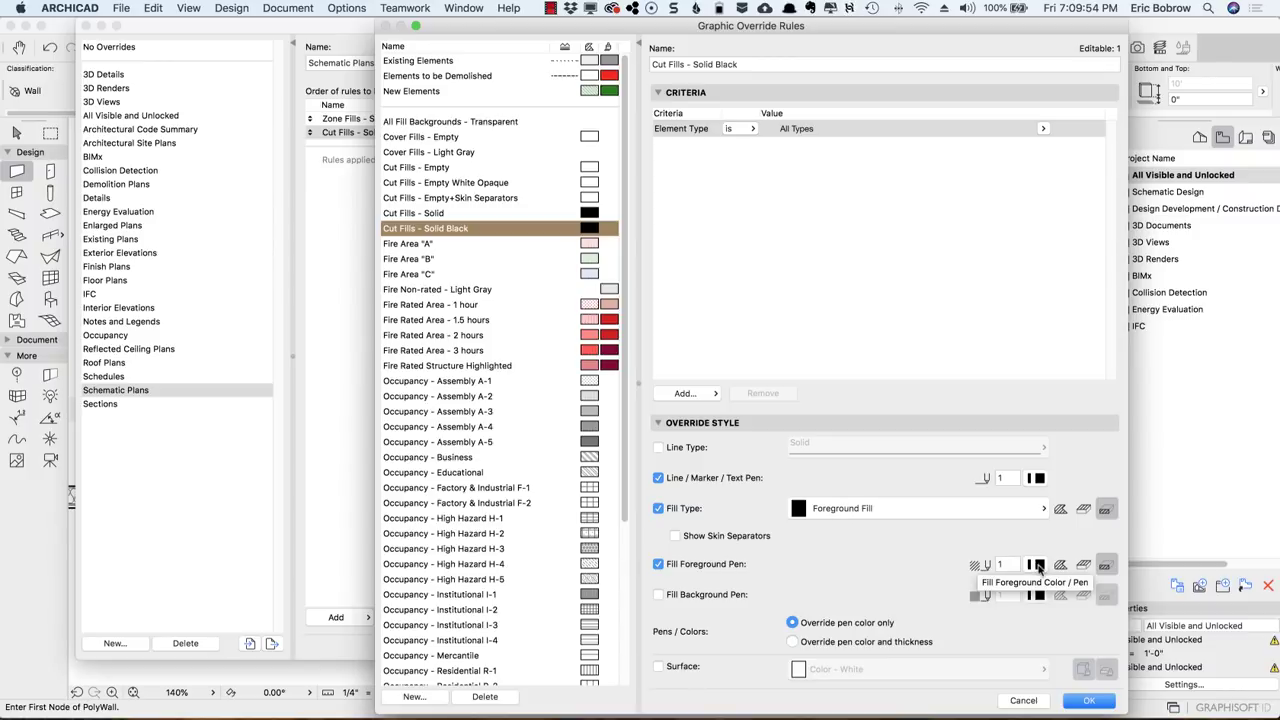
click(1088, 700)
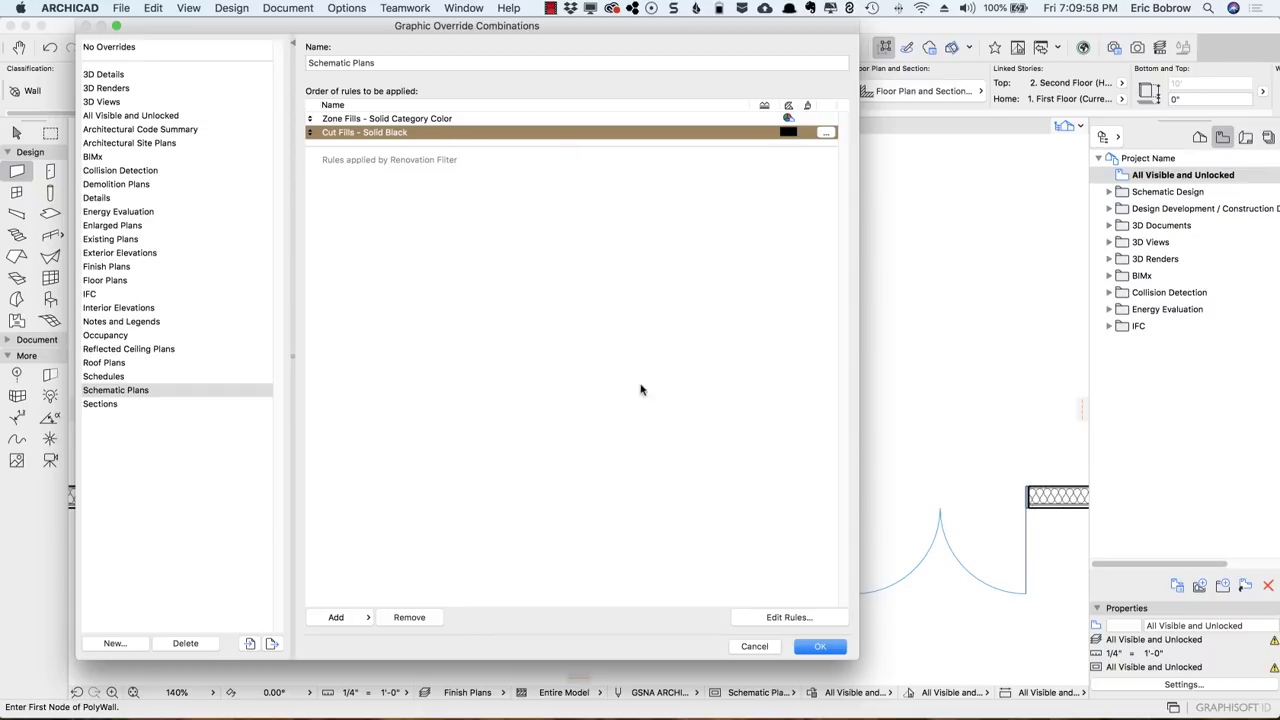
click(820, 647)
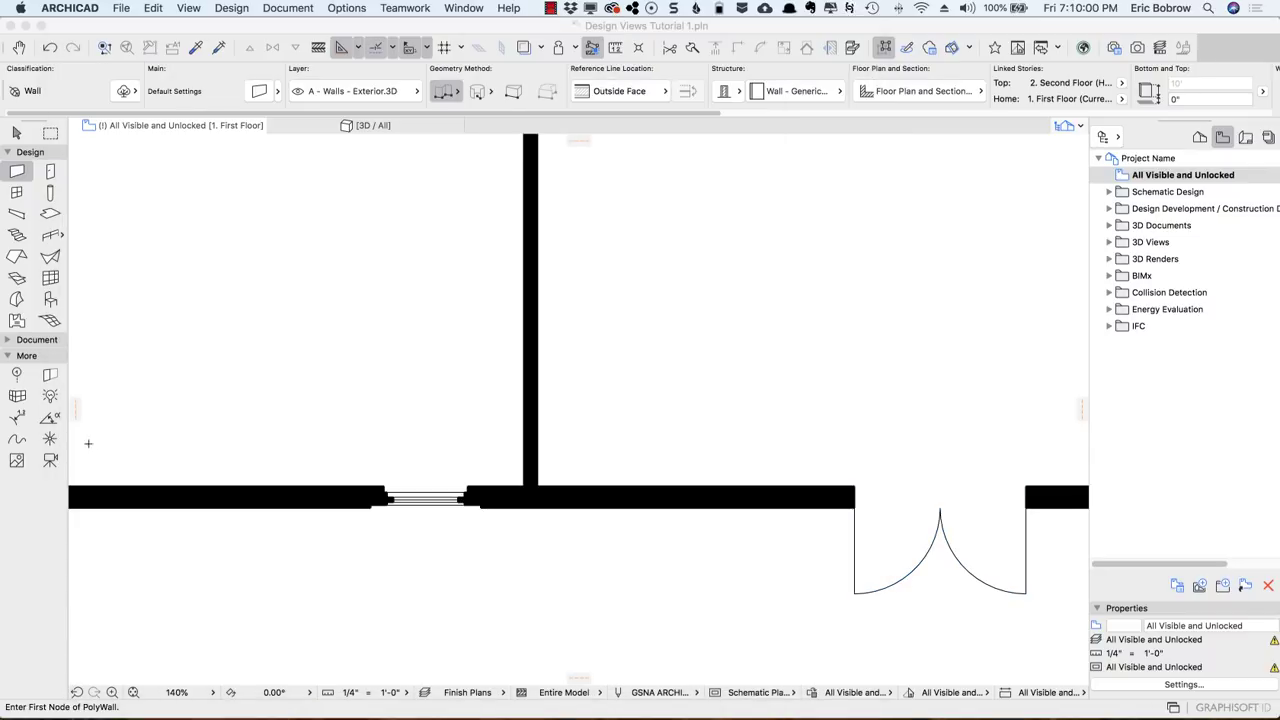
Step: Set the floor plan's graphic override combination to "Reflected Ceiling Plans"
scroll(644, 505, down, 10)
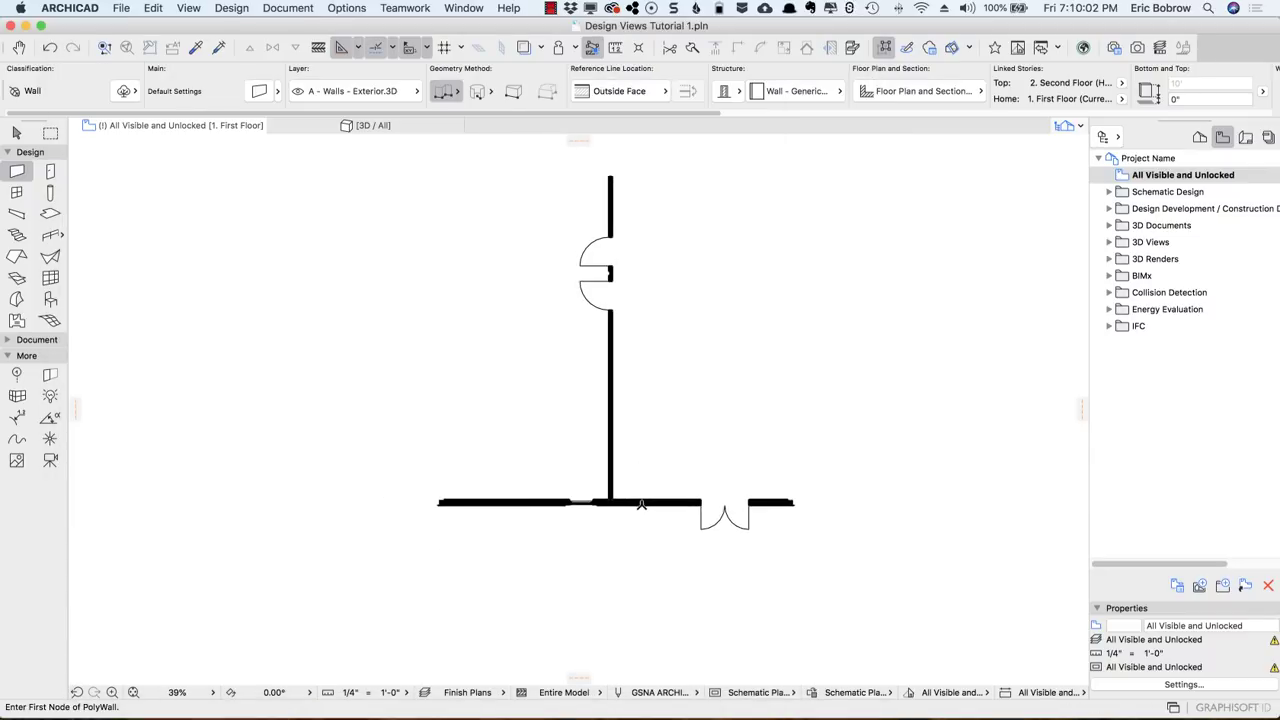
scroll(697, 380, right, 3)
scroll(697, 380, up, 1)
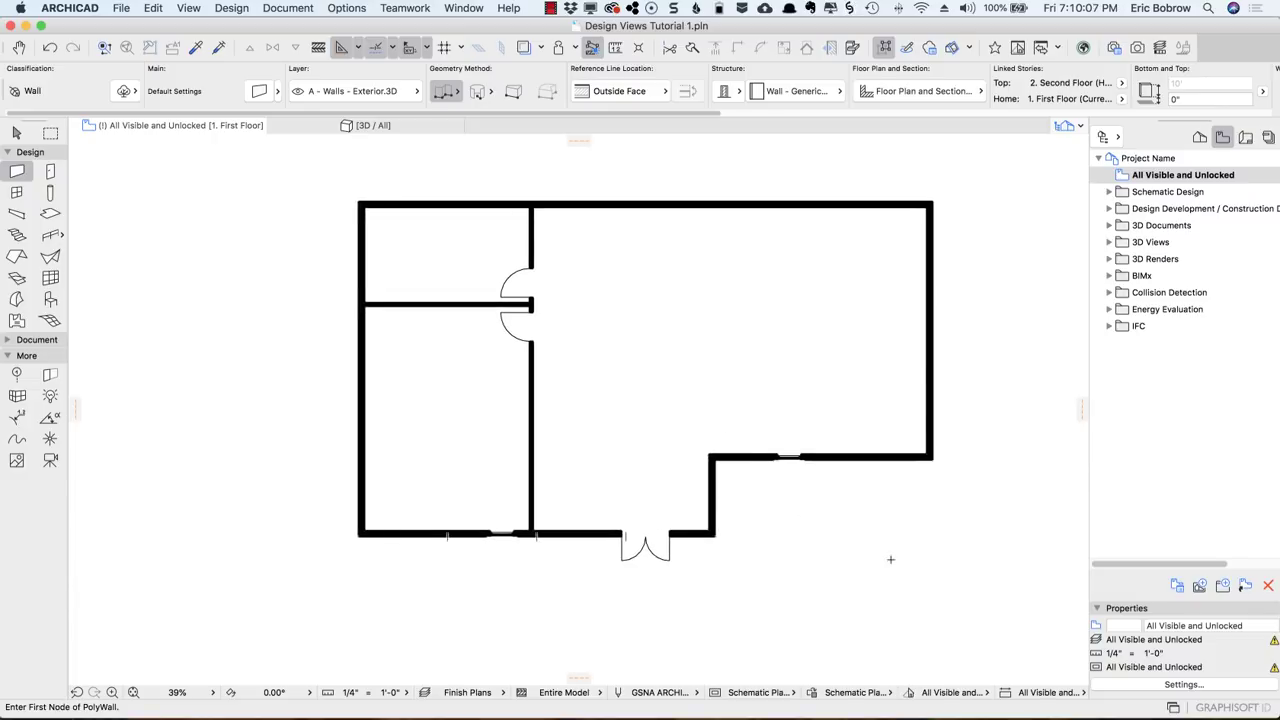
click(891, 692)
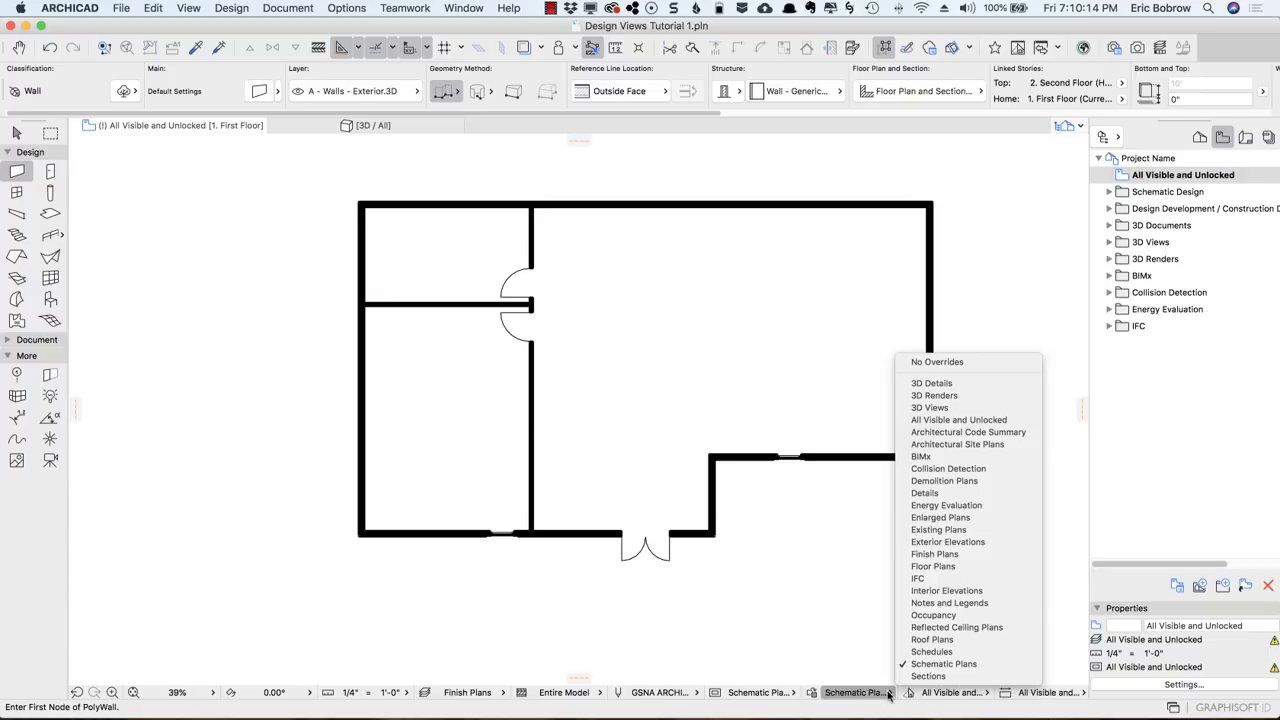
click(985, 627)
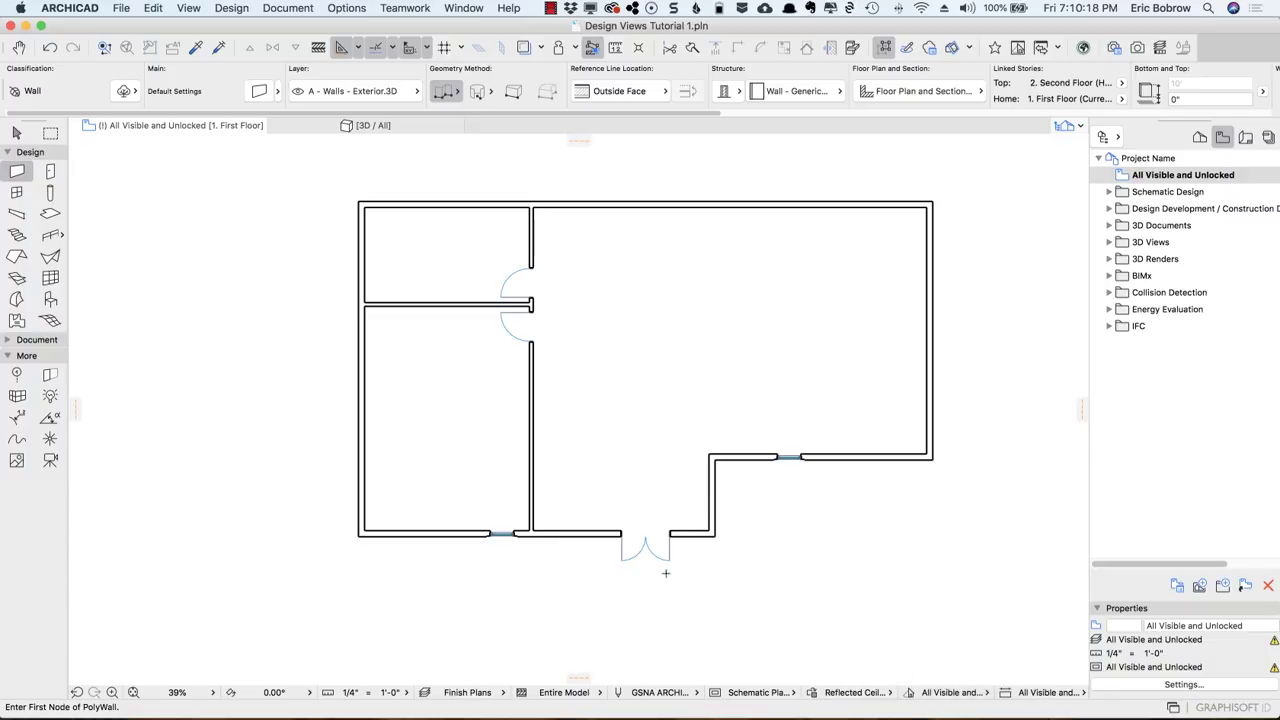
Step: Switch the model view options to "Reflected Ceiling Plans" and return them to "Schematic Plans"
scroll(526, 520, up, 5)
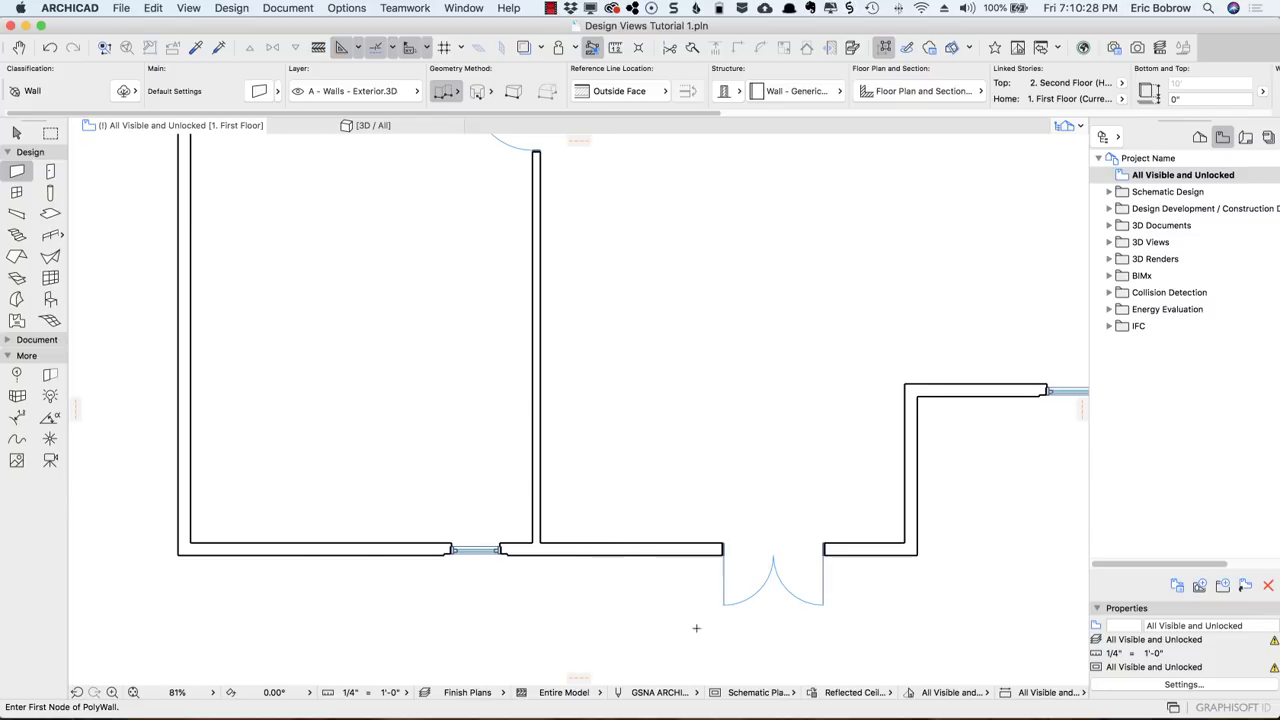
click(791, 693)
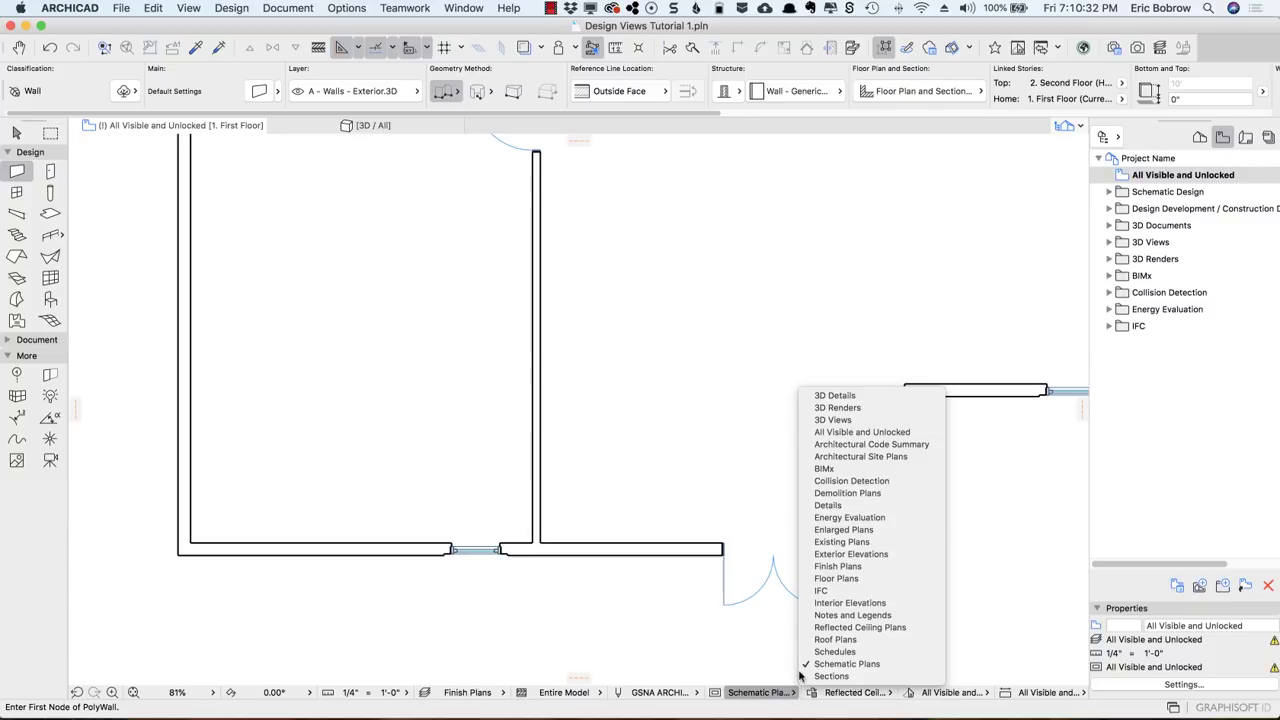
click(834, 627)
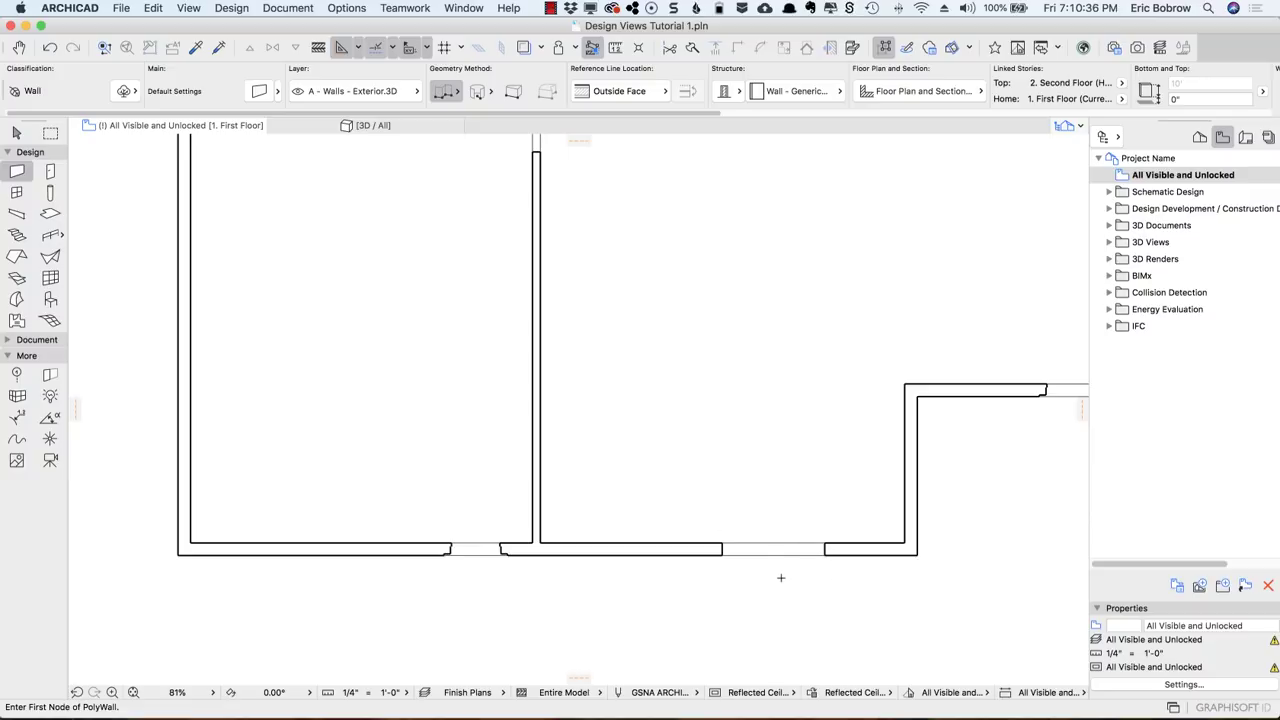
click(791, 693)
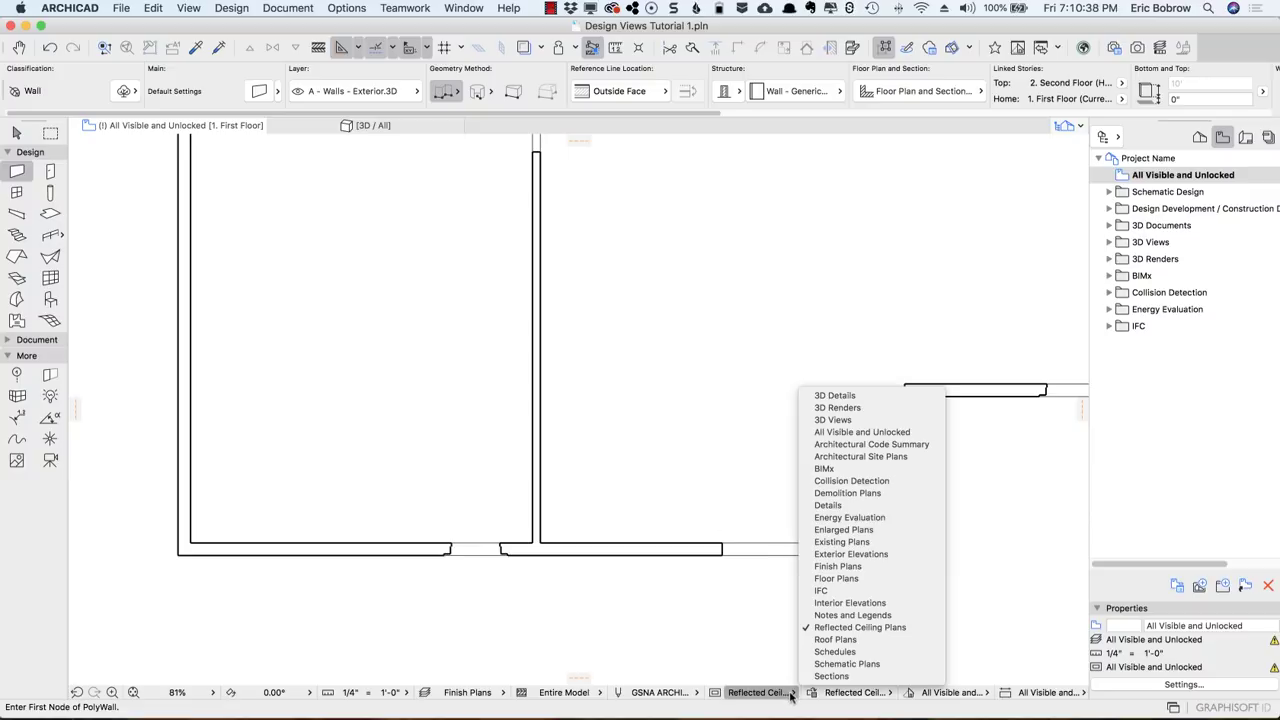
click(840, 664)
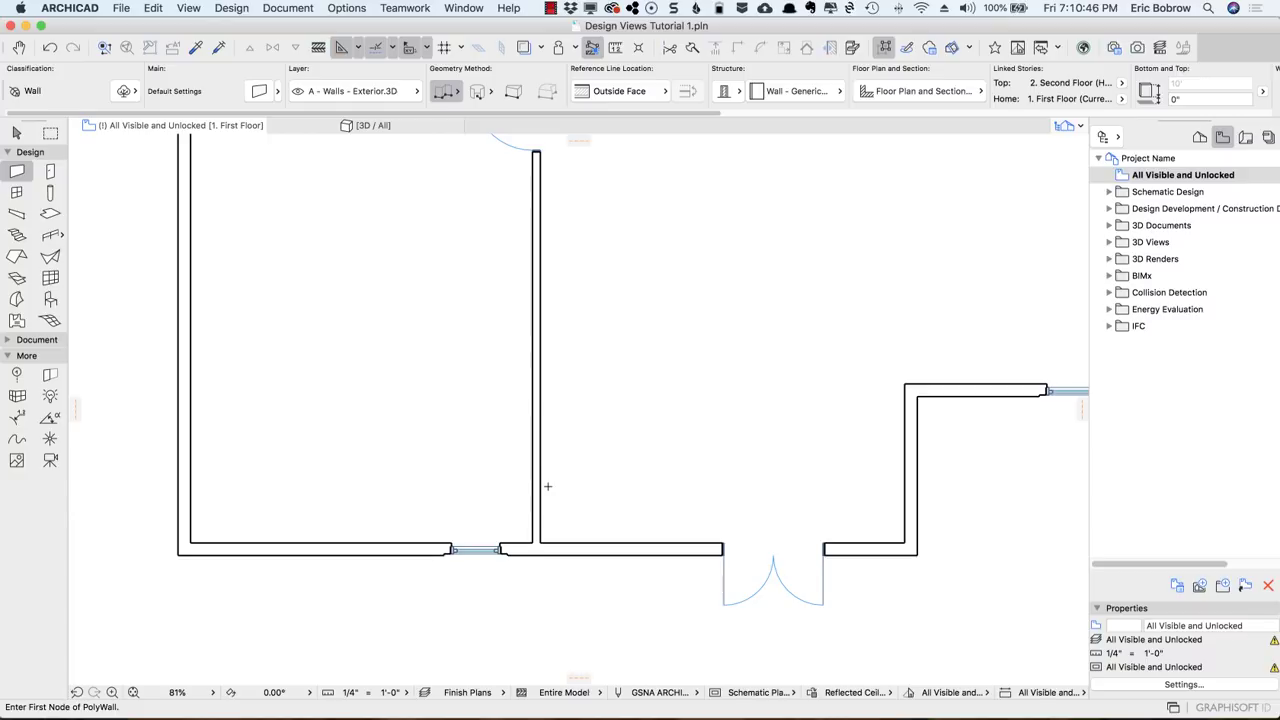
Step: Save the current first floor display settings as a new view named "SIMPLE PLAN"
click(1200, 587)
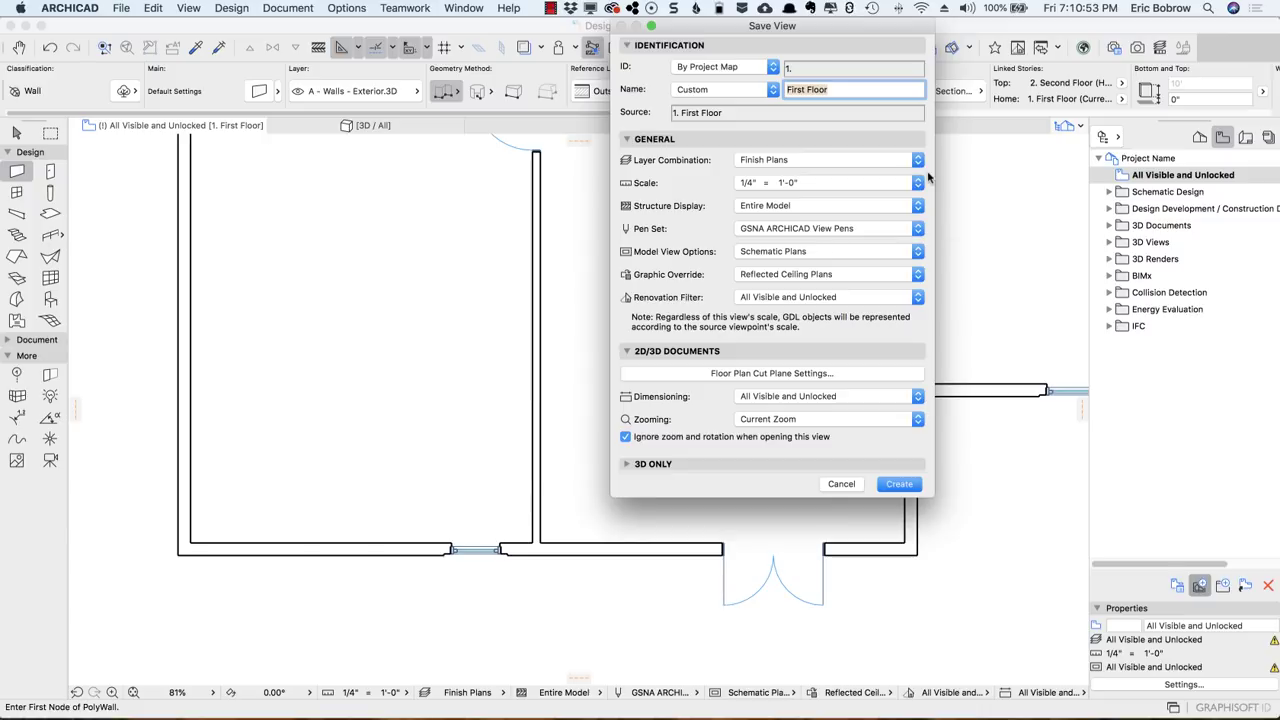
text(SIMPLE PLAN)
key(Return)
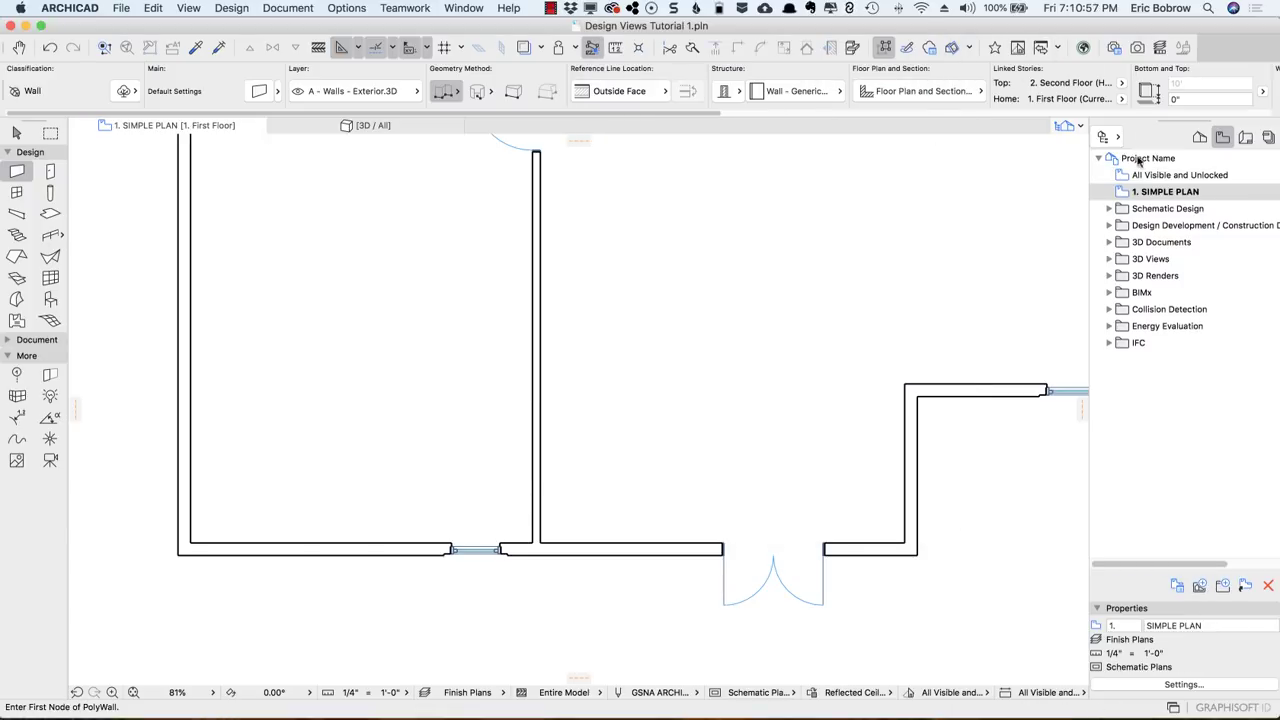
Step: Compare the saved view "All Visible and Unlocked" with "1. SIMPLE PLAN" by opening one after the other
click(1122, 175)
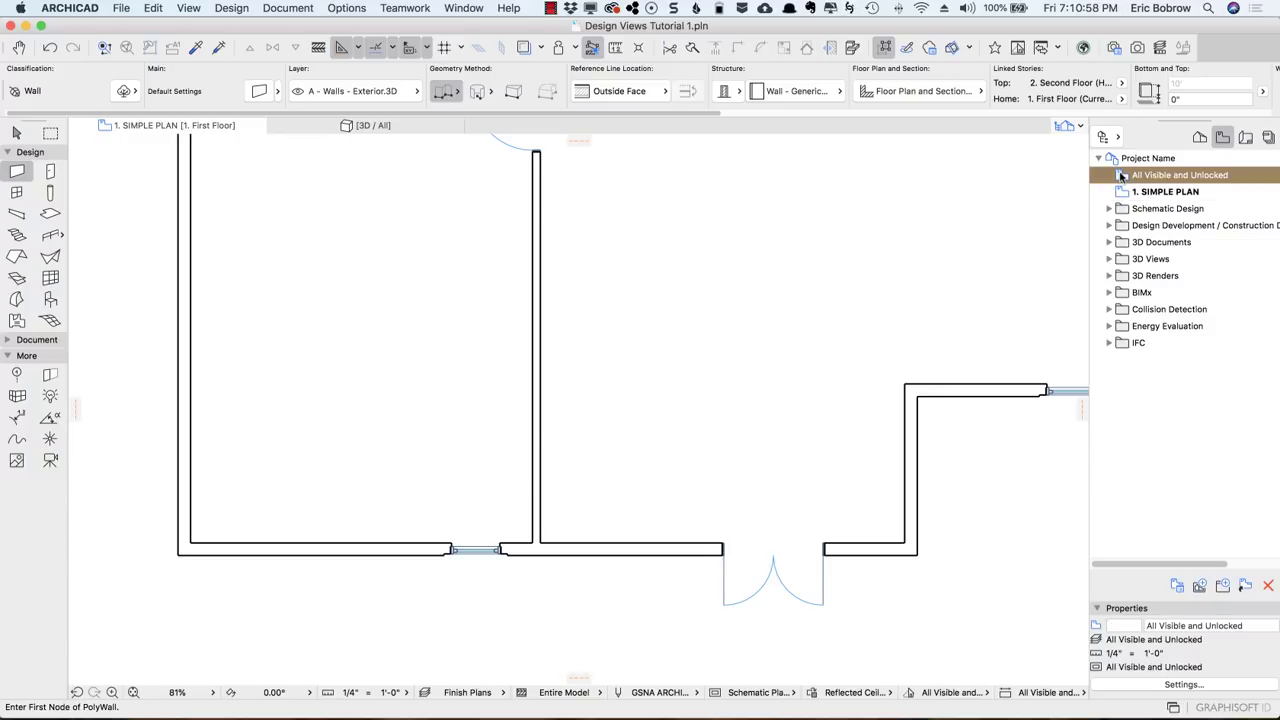
double_click(1122, 175)
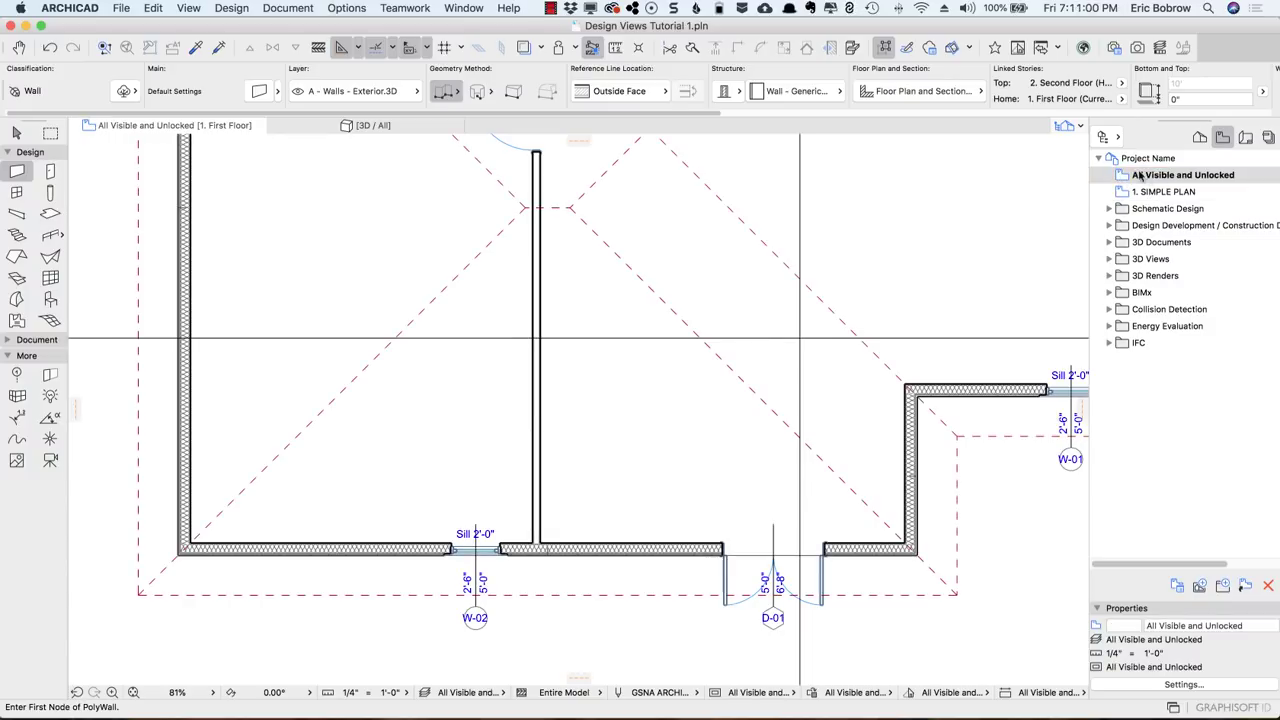
click(1125, 192)
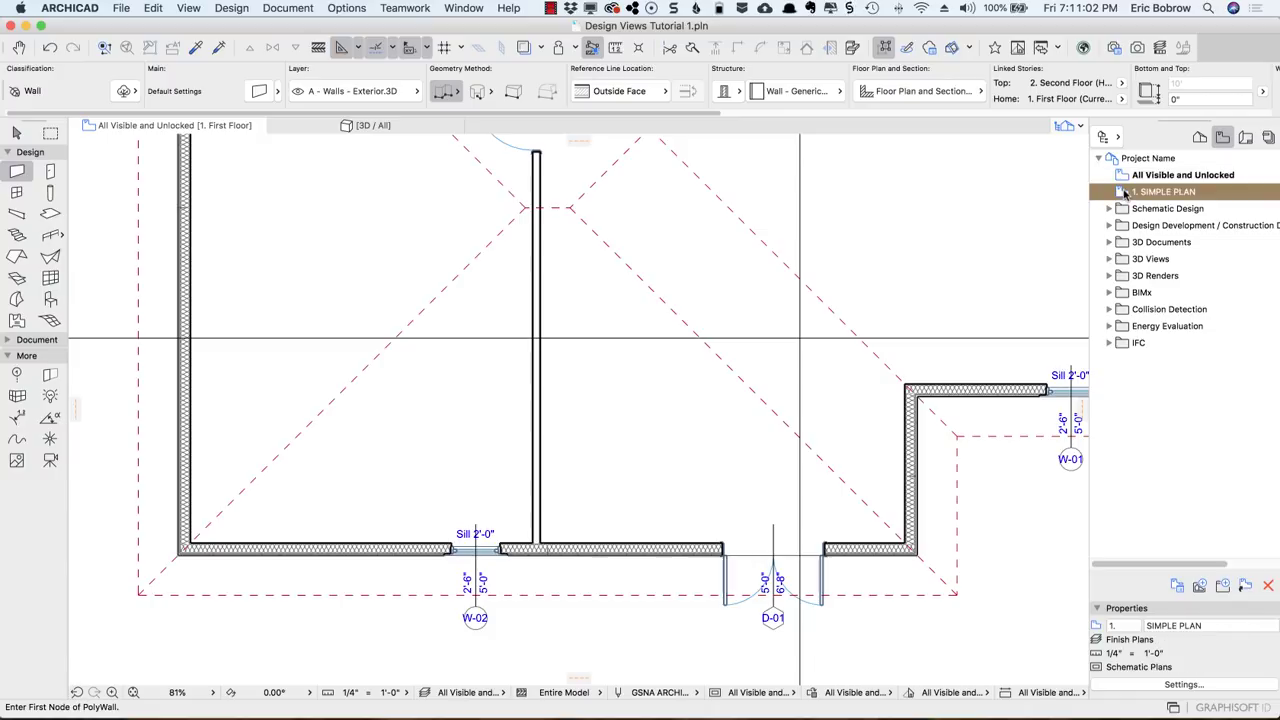
double_click(1125, 192)
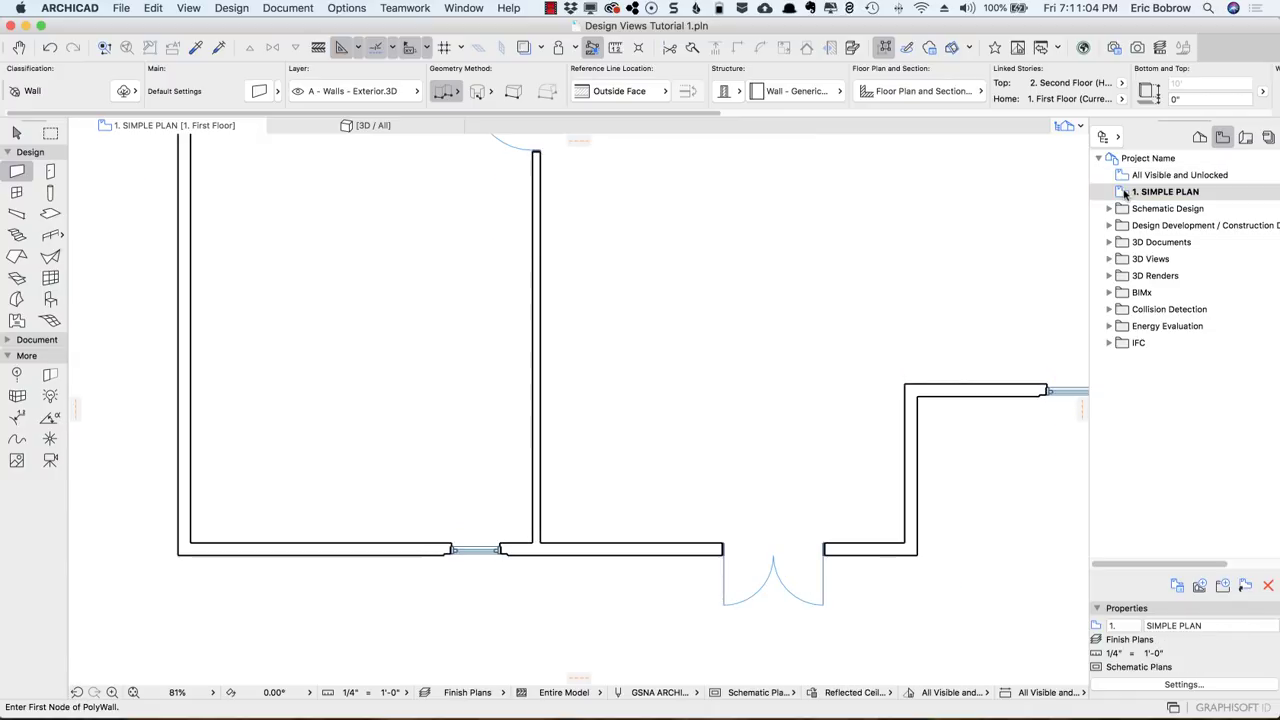
Step: In the 3D model, change the double-door front wall and its adjoining short return wall to the composite "Wall - Wood 5 1/2" - Sheathing + Siding - Gypsum"
click(344, 131)
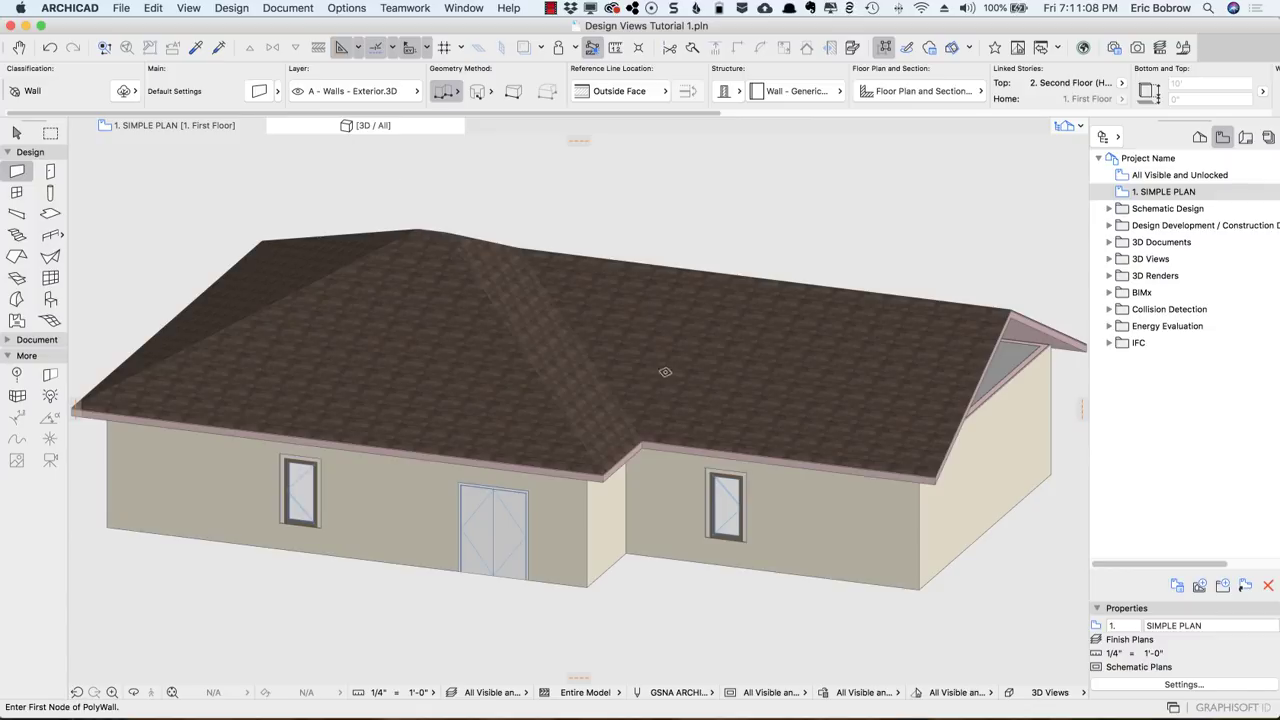
shift+click(618, 532)
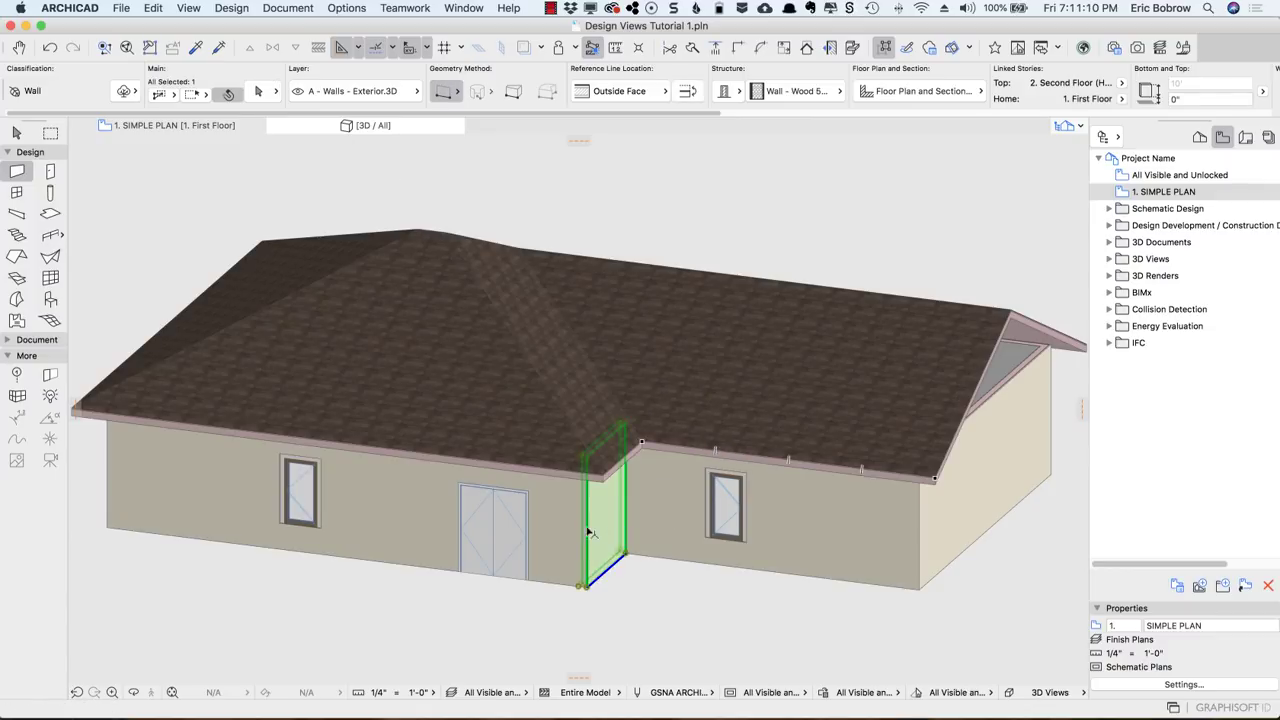
shift+click(580, 531)
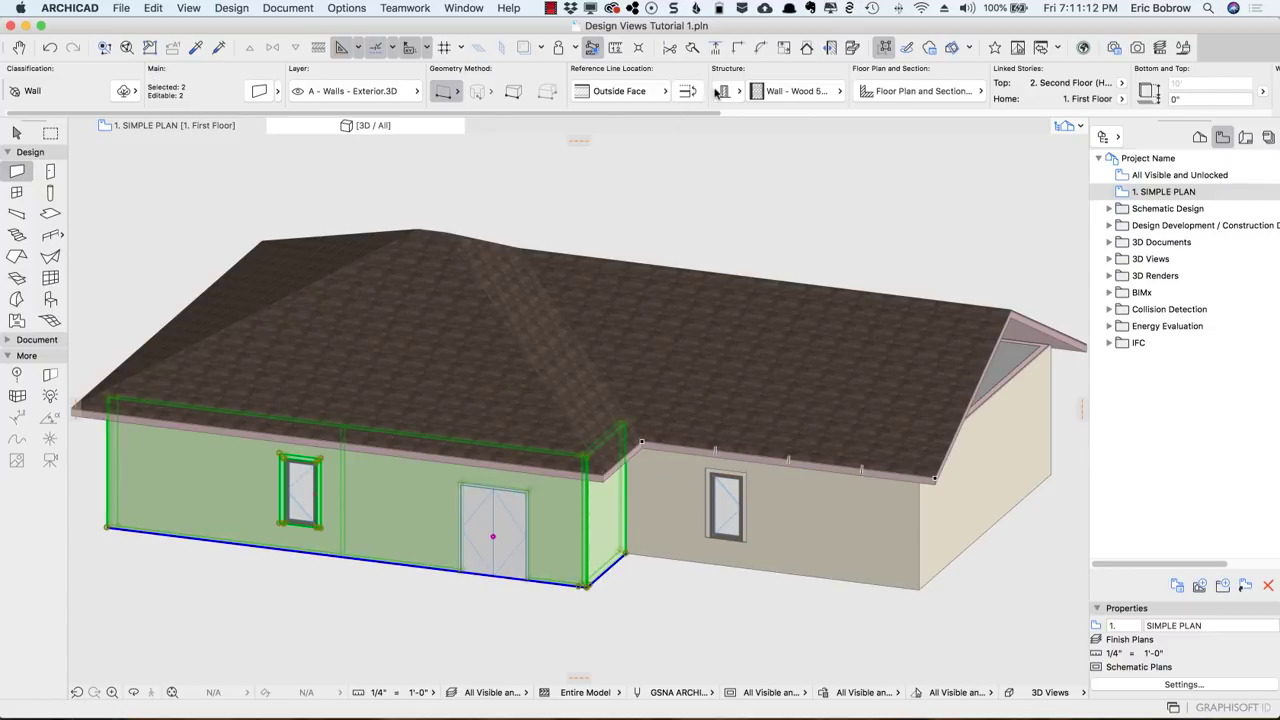
click(833, 91)
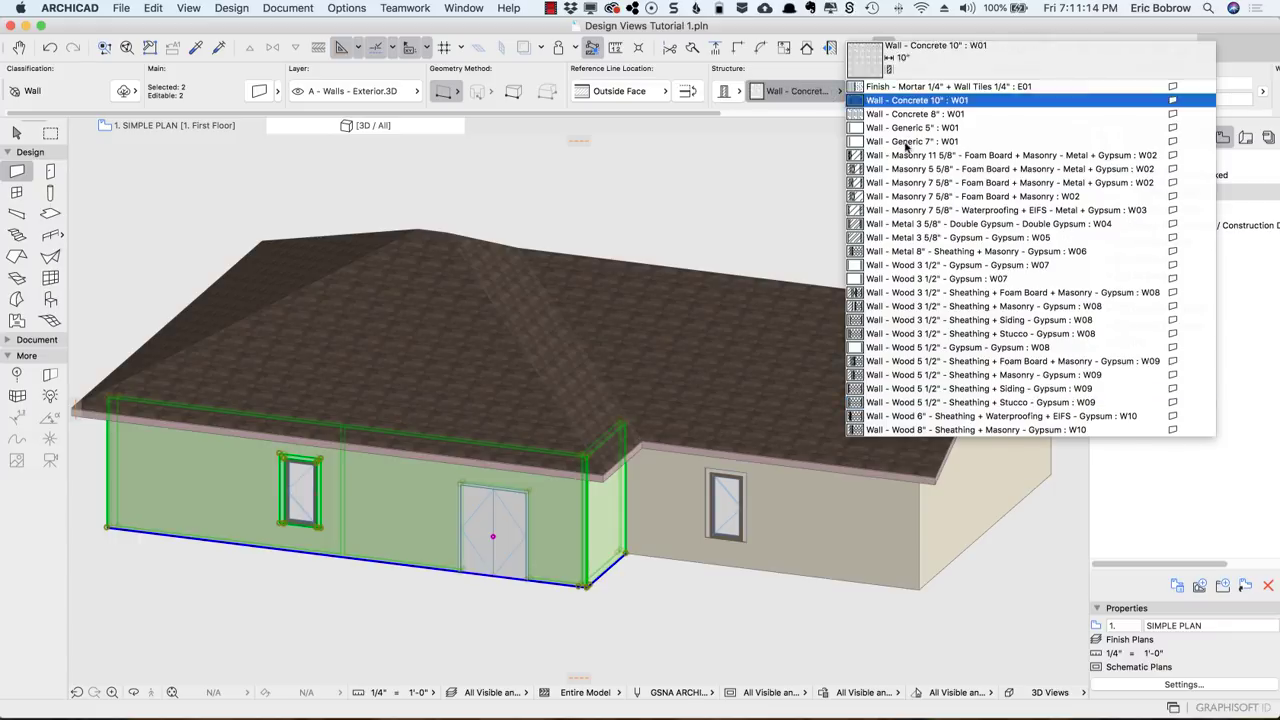
click(1008, 389)
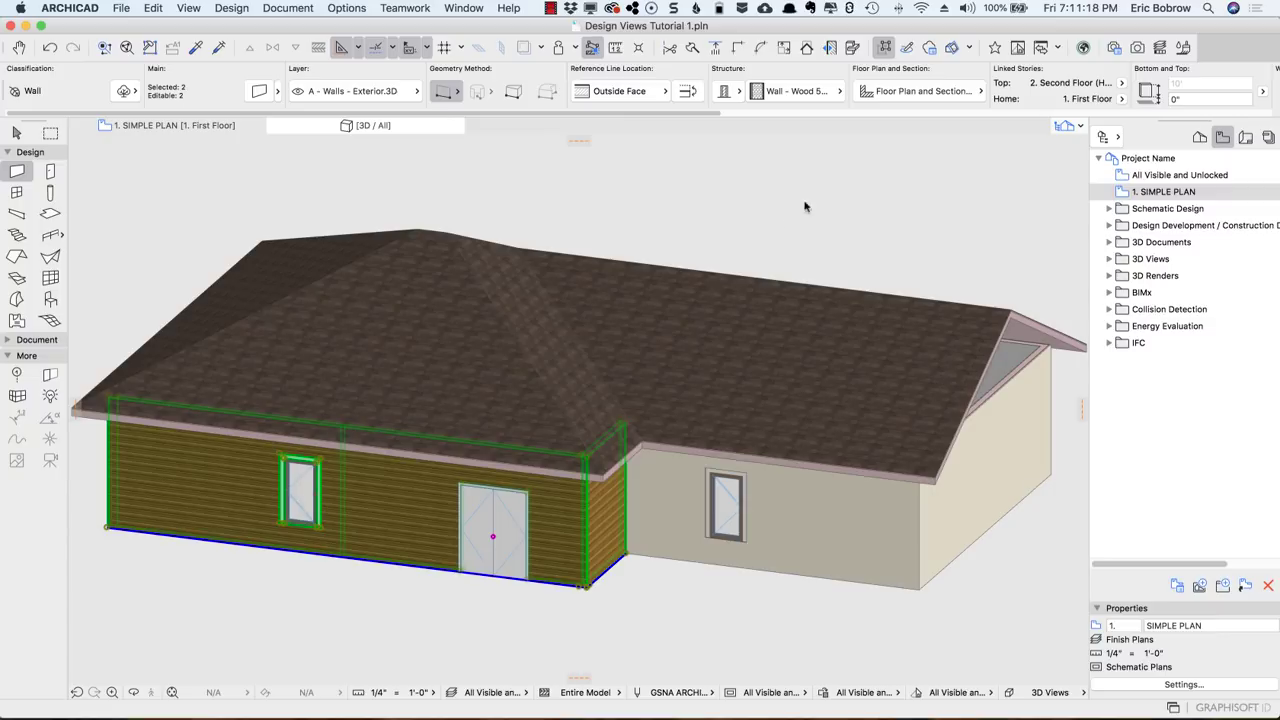
key(Escape)
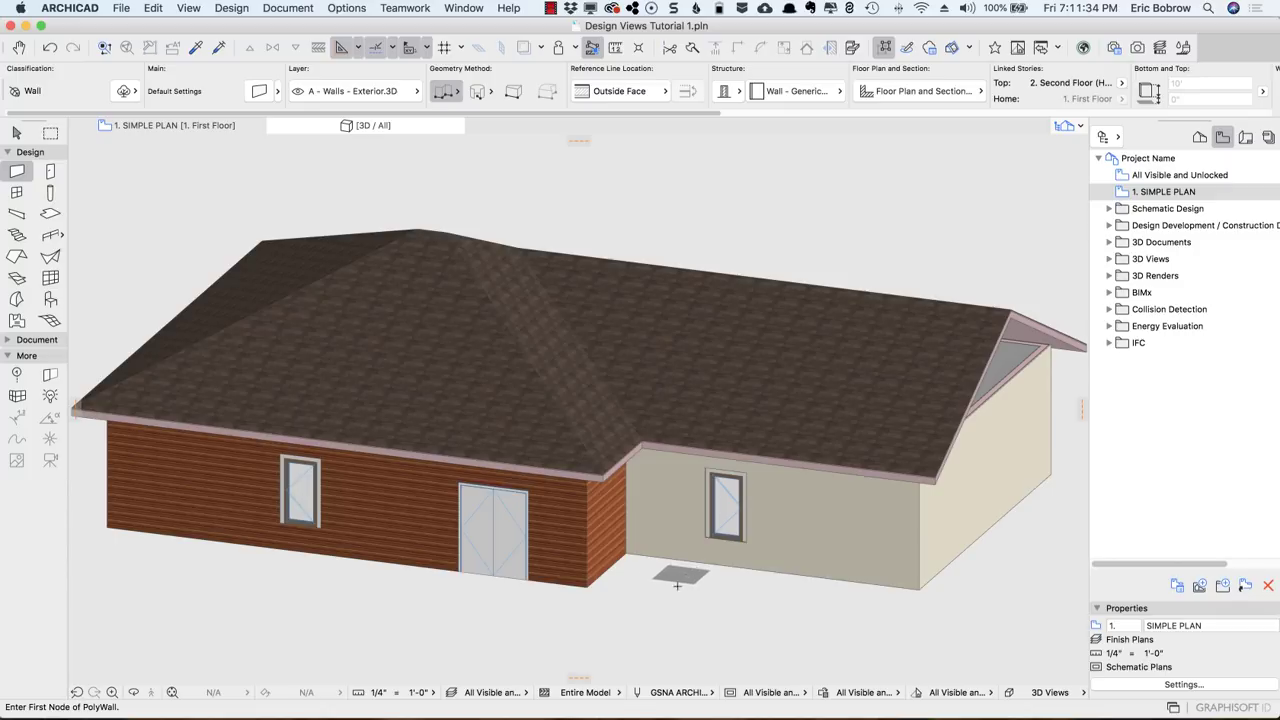
Step: Set the 3D window's style to "White Model"
click(192, 9)
mouse_move(265, 333)
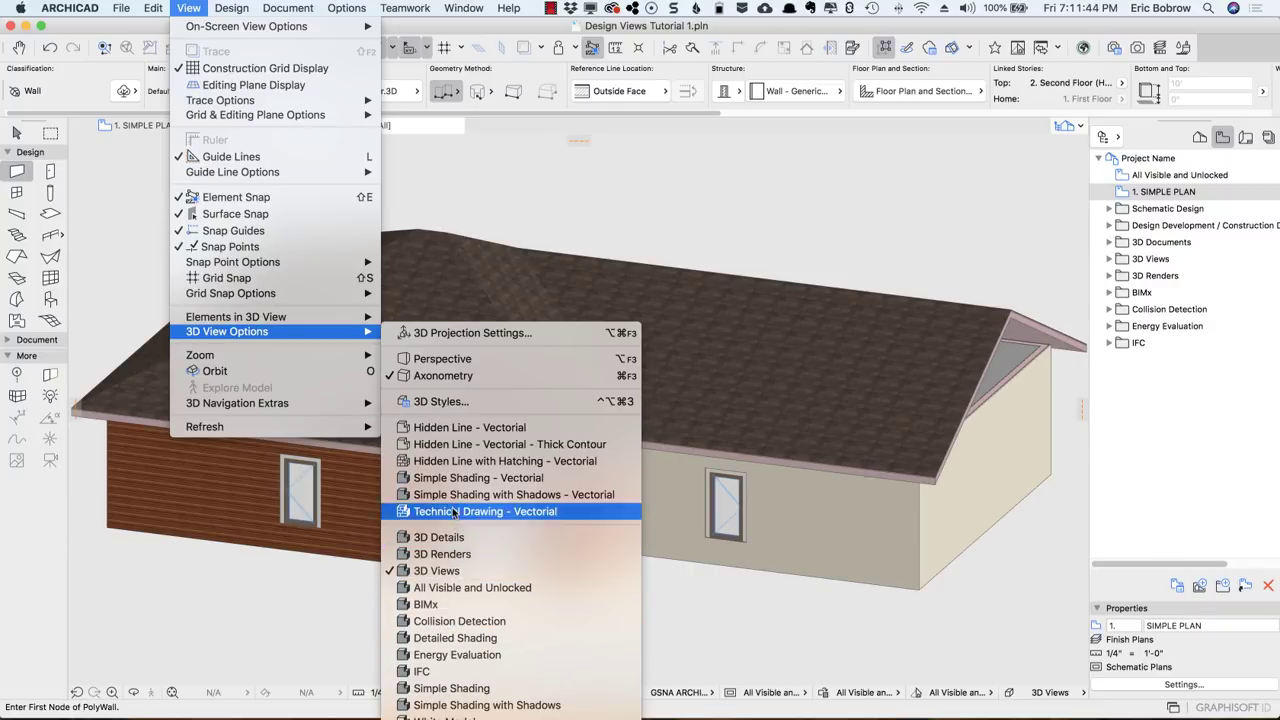
click(443, 402)
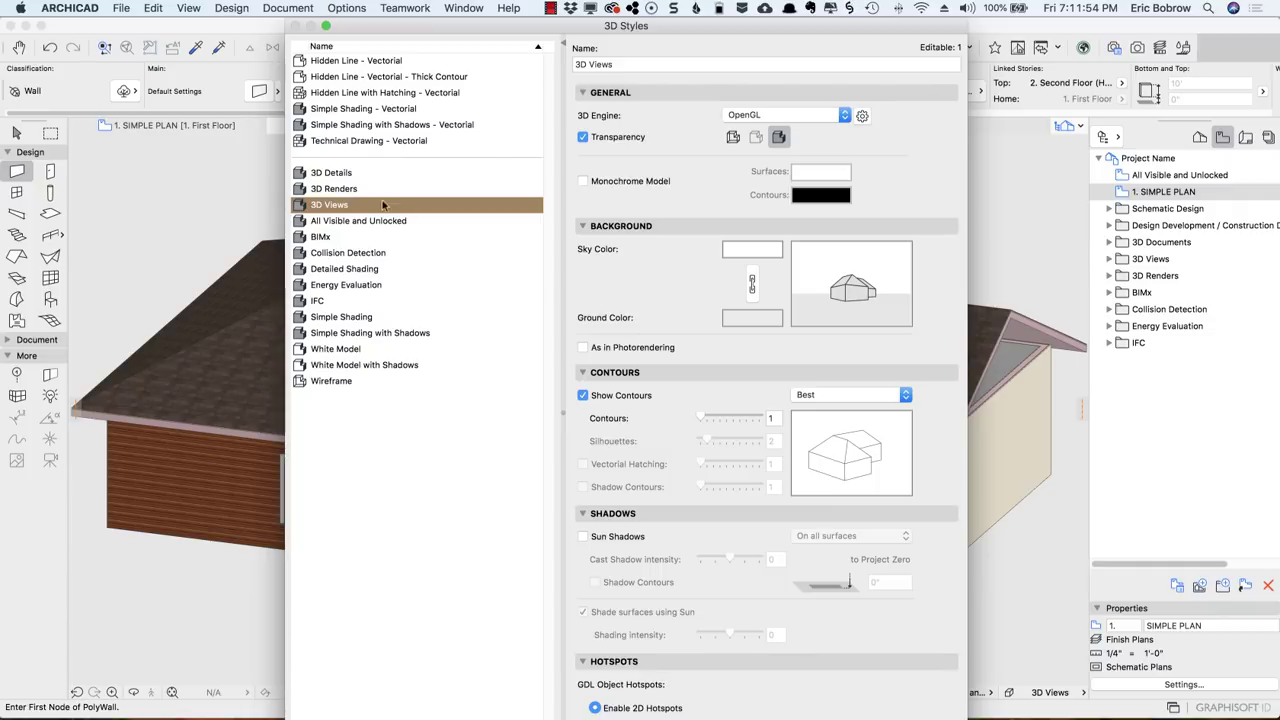
click(338, 349)
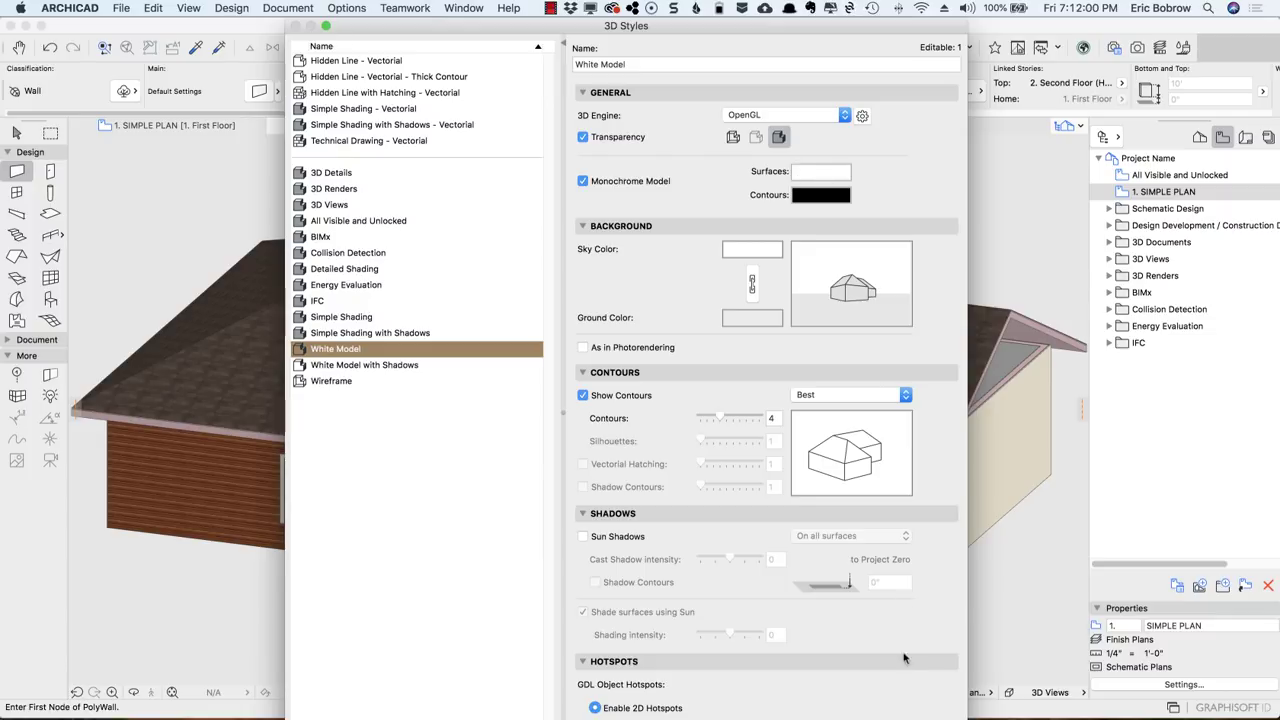
key(Return)
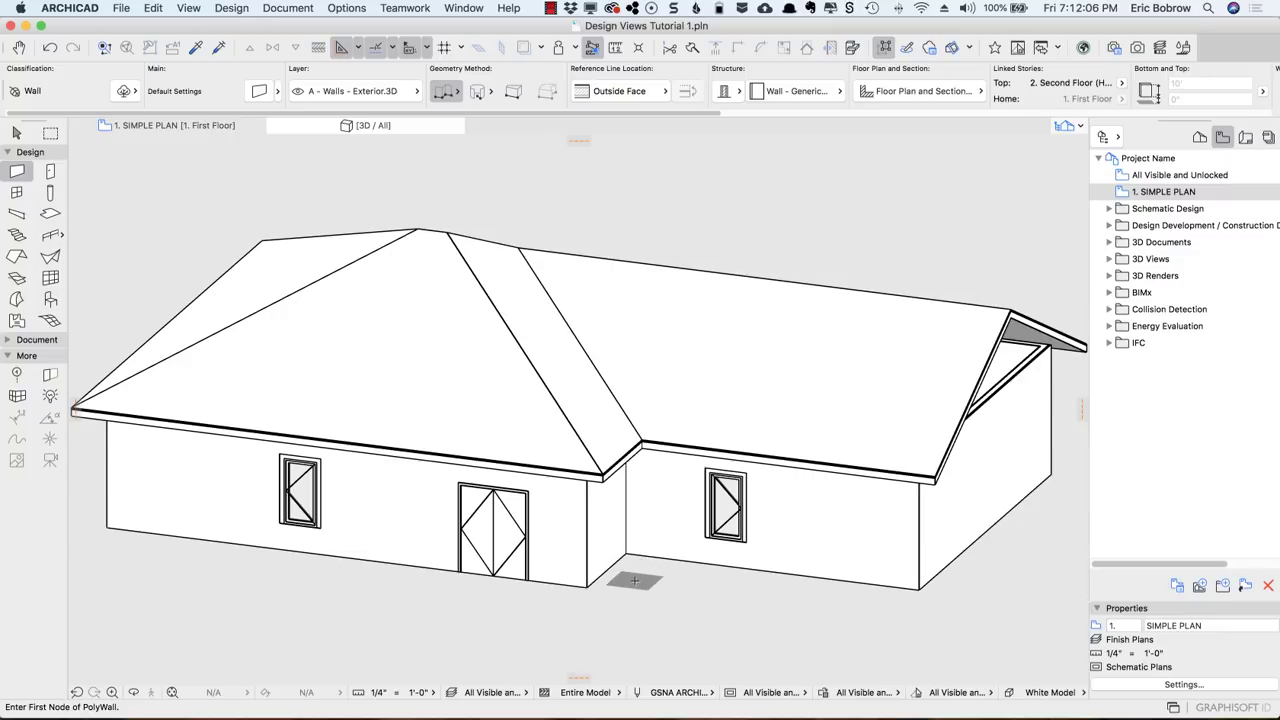
Step: Stretch the top of the gable end wall up to the roof peak so it fills the gable
shift+click(970, 500)
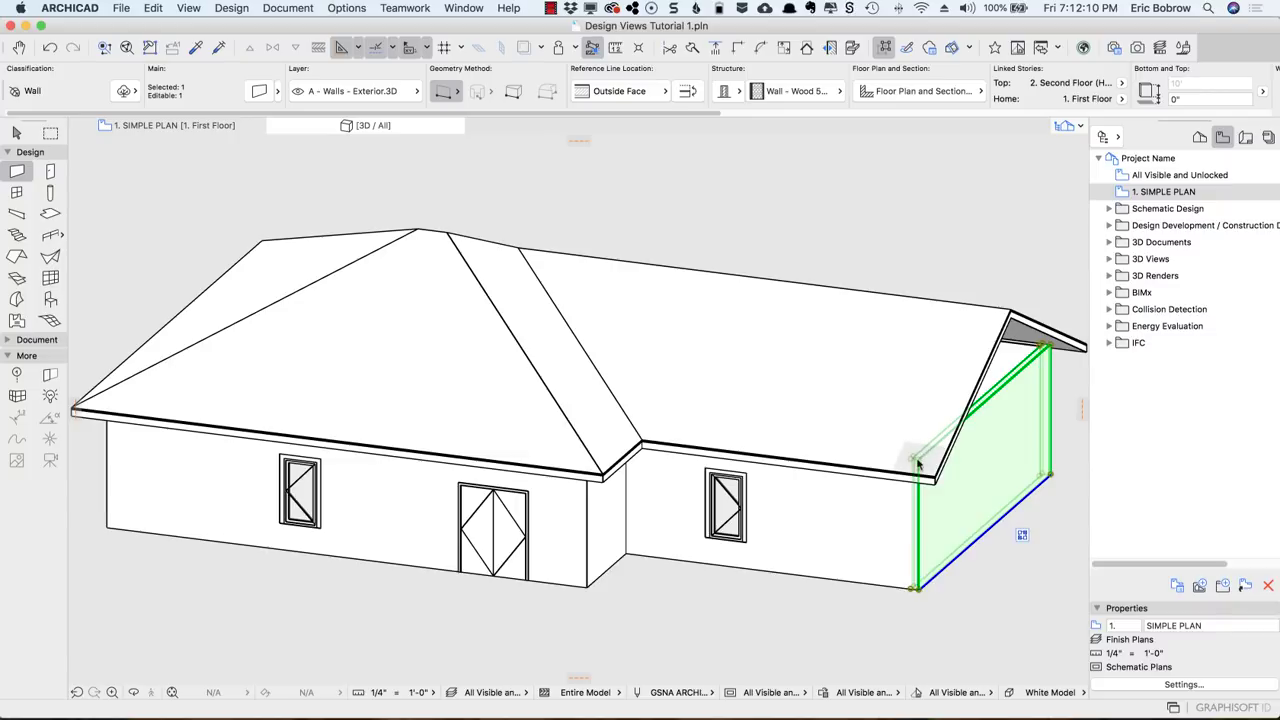
click(918, 461)
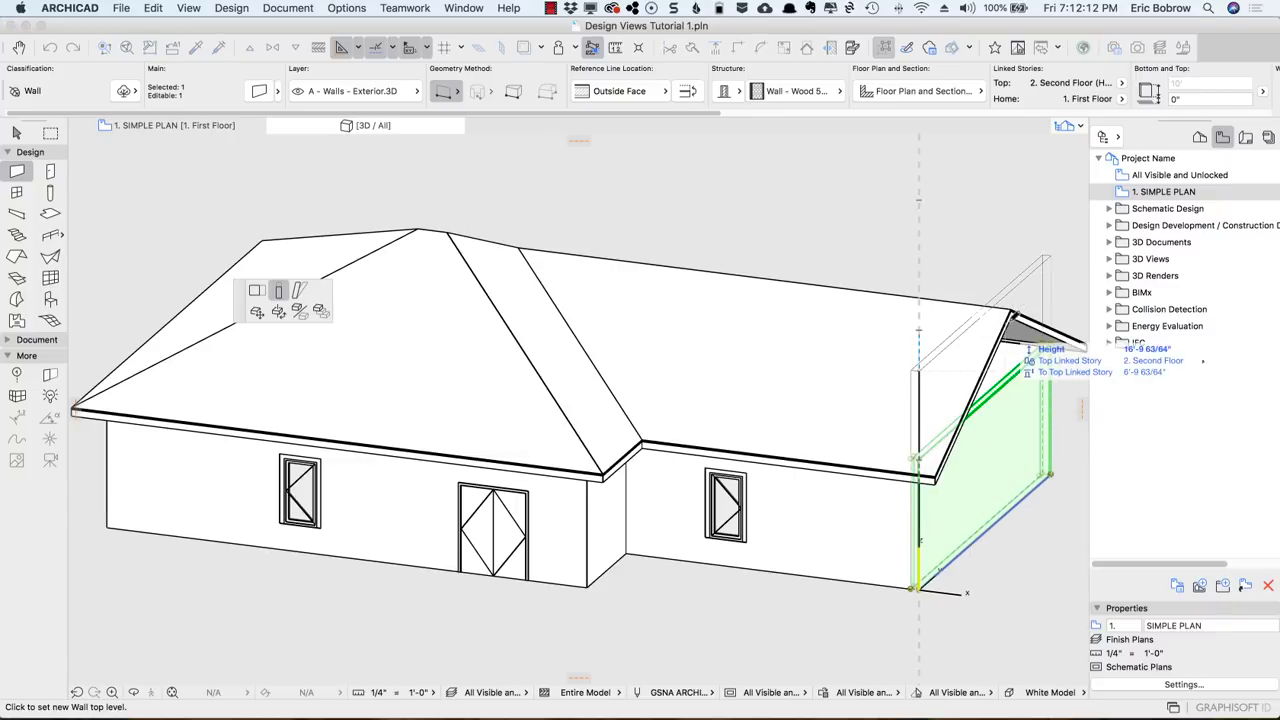
click(1010, 318)
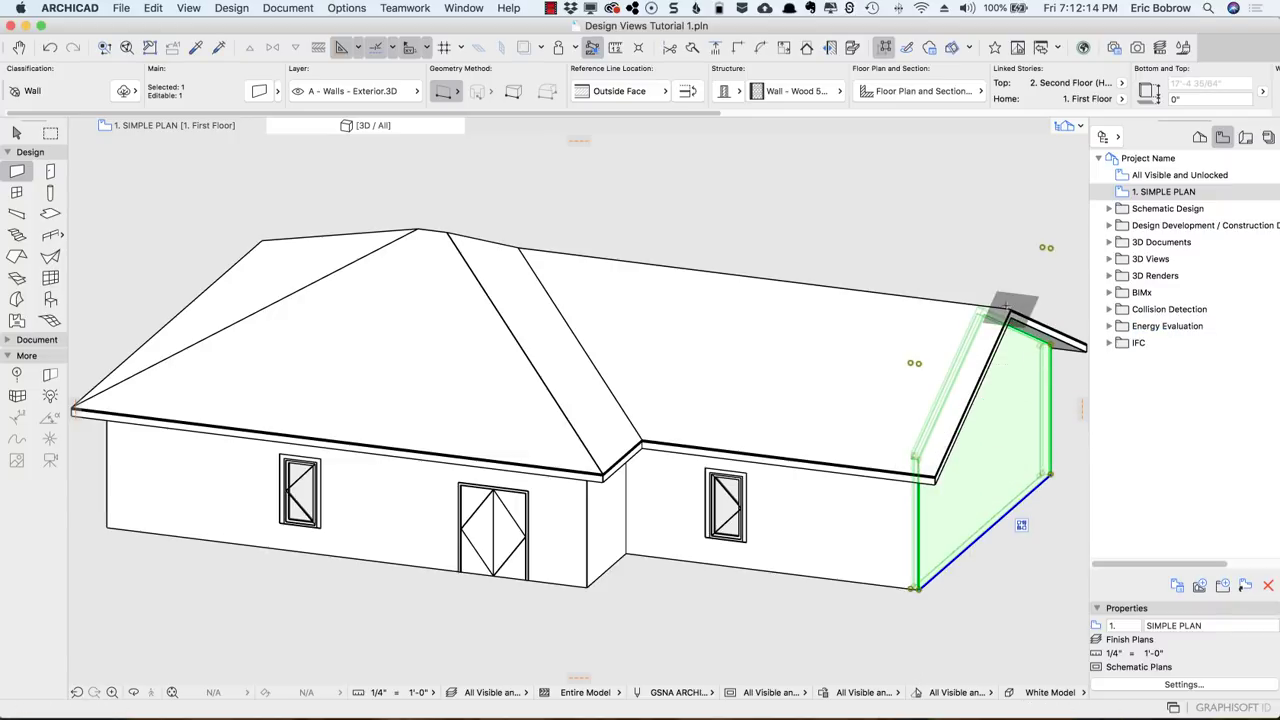
key(Escape)
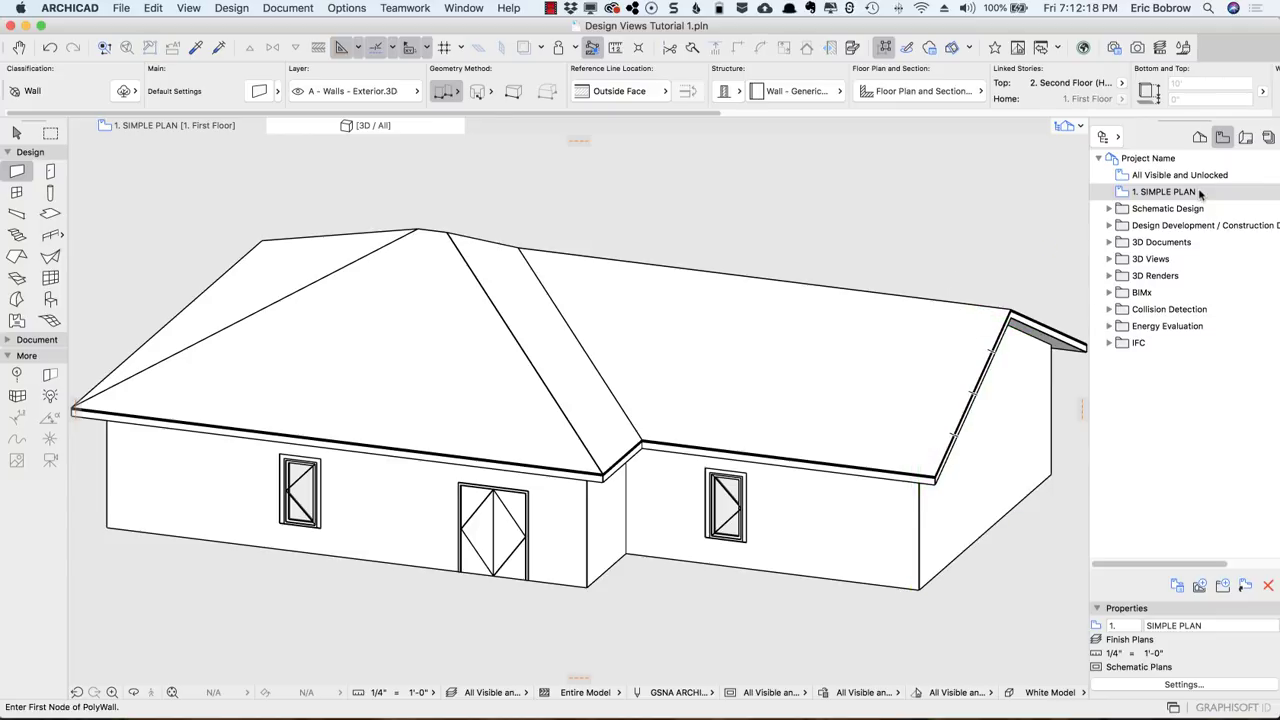
Step: Save the current white 3D display as a new view named "WHITE AXO"
click(1199, 587)
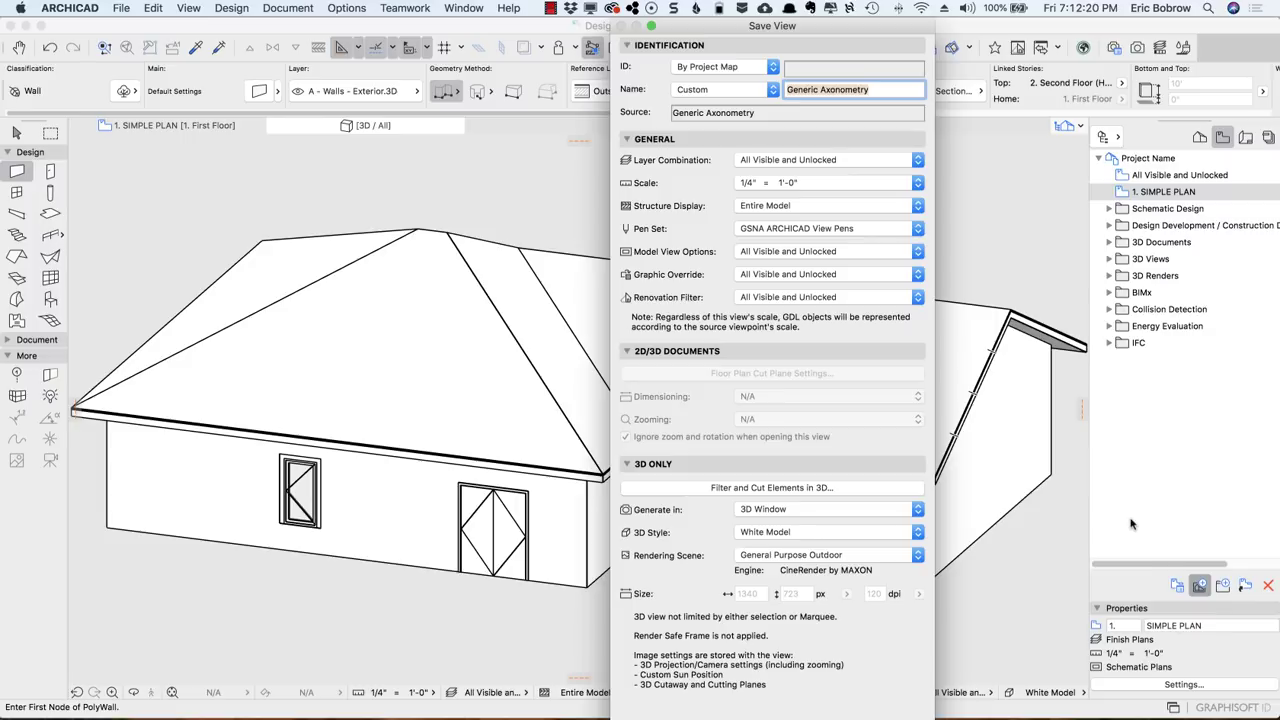
text(WHITE AXO)
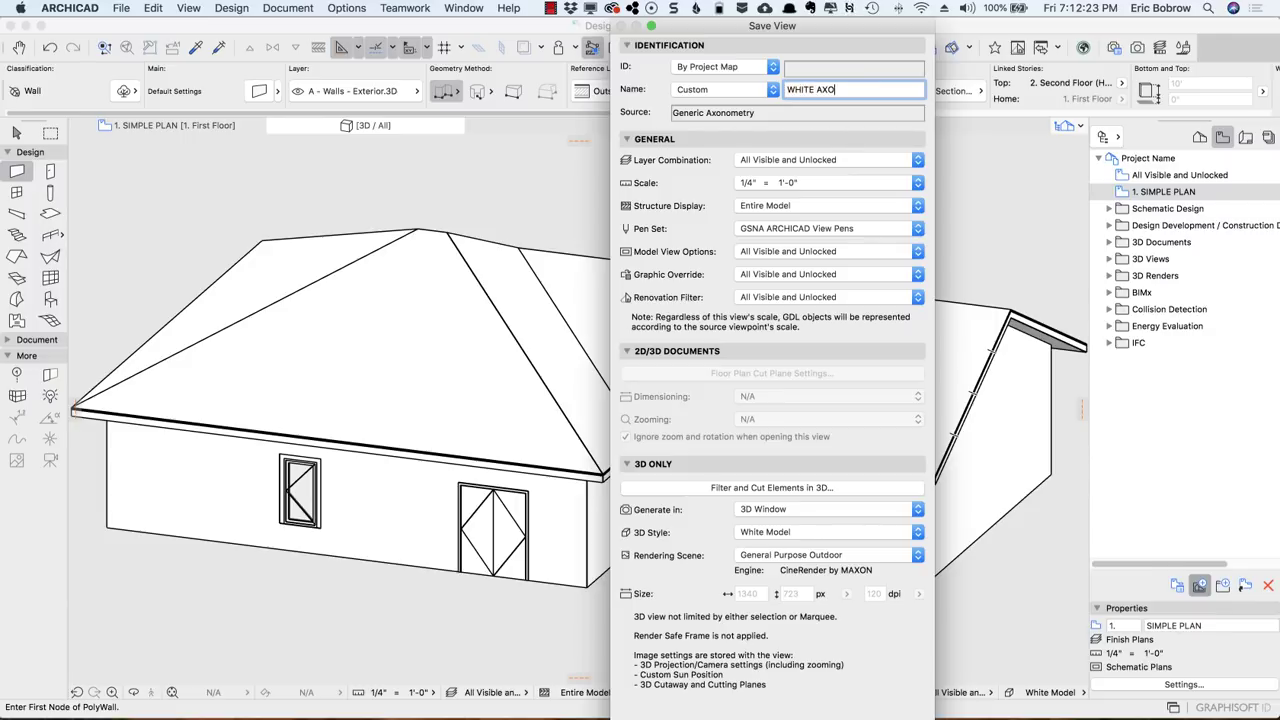
key(Return)
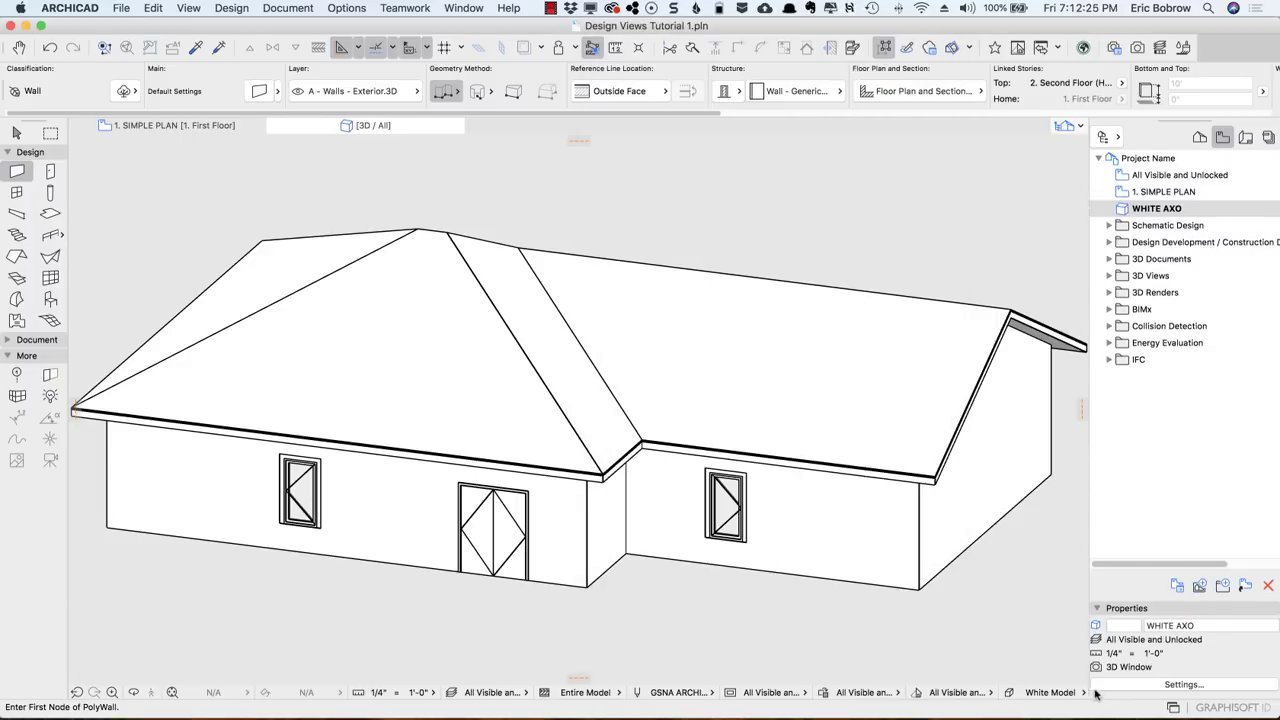
Step: Switch the 3D style to "3D Views" and save the display as a new view named "COLOR AXO"
click(1076, 693)
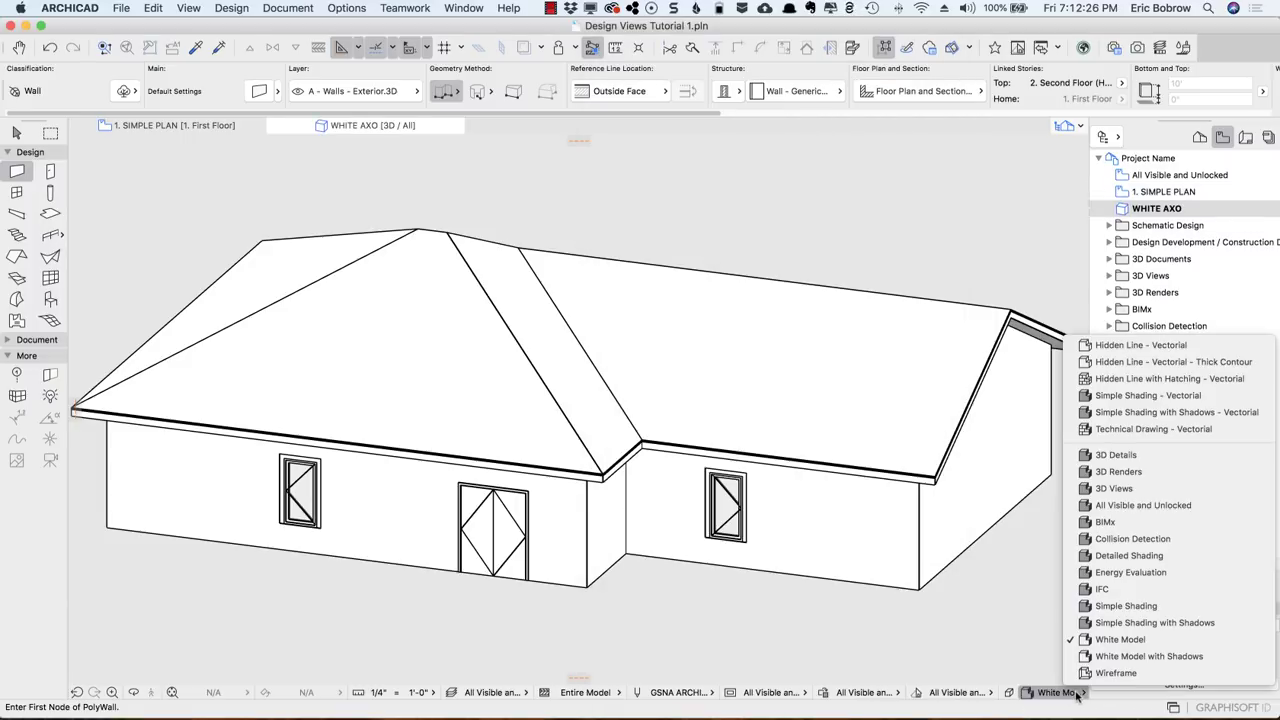
click(1105, 489)
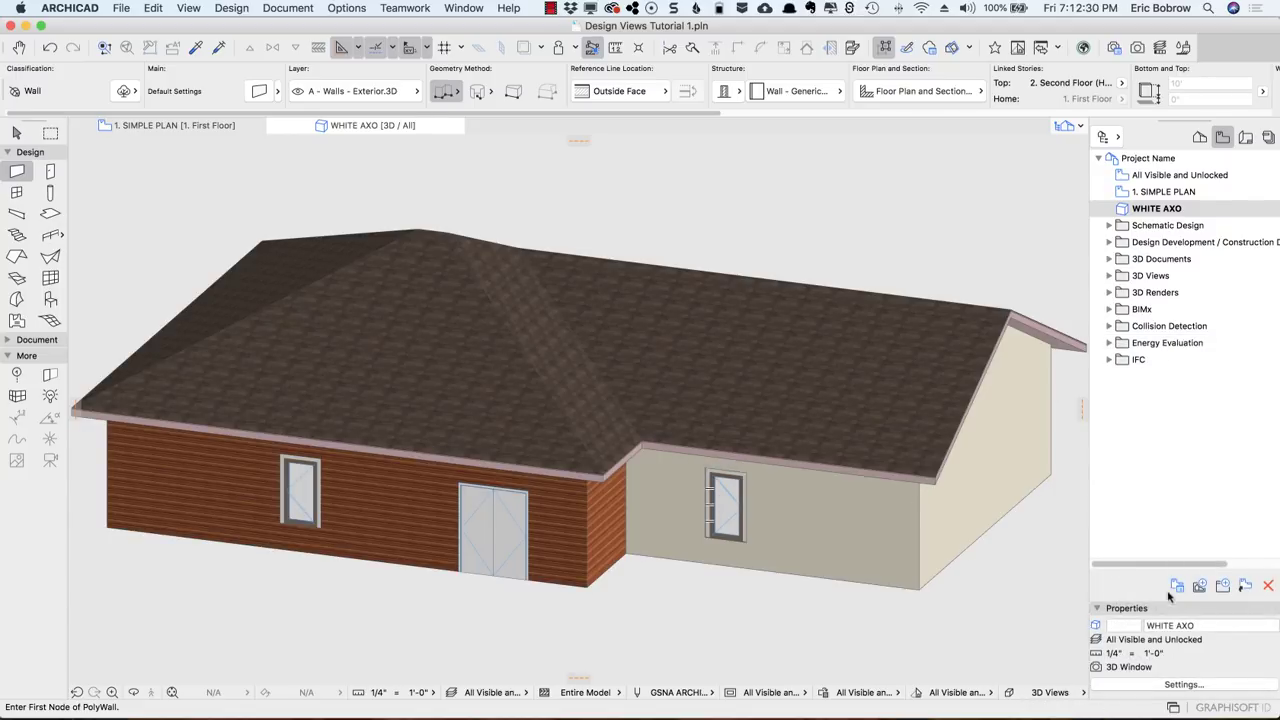
click(1201, 587)
text(CO)
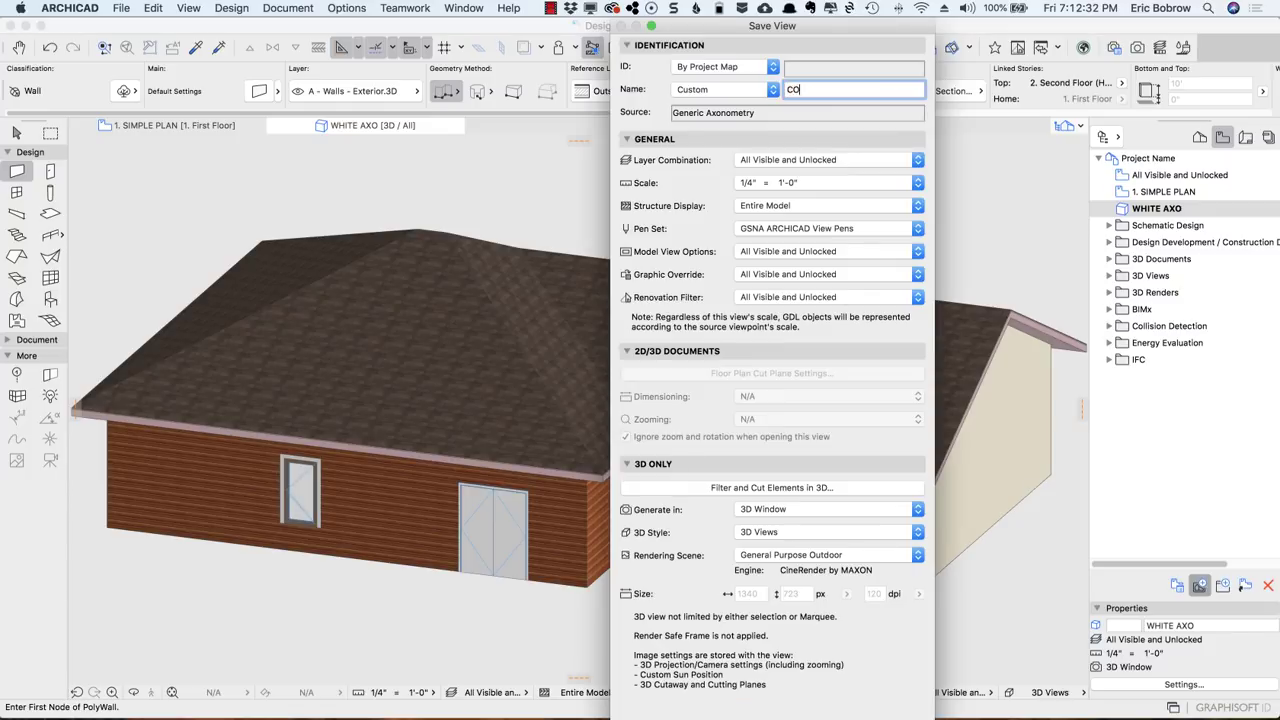
text(LOR AXO)
key(Return)
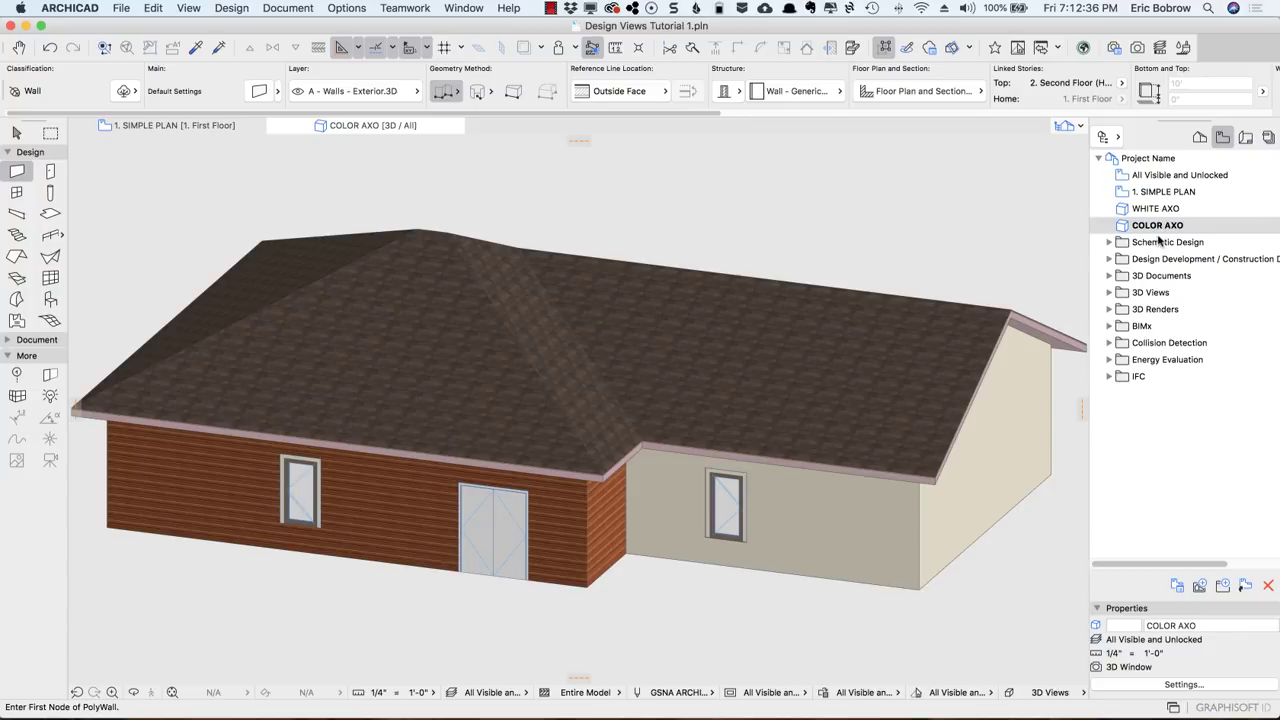
Step: Open the saved views "WHITE AXO", "1. SIMPLE PLAN" and "All Visible and Unlocked" in turn to compare their displays
double_click(1123, 210)
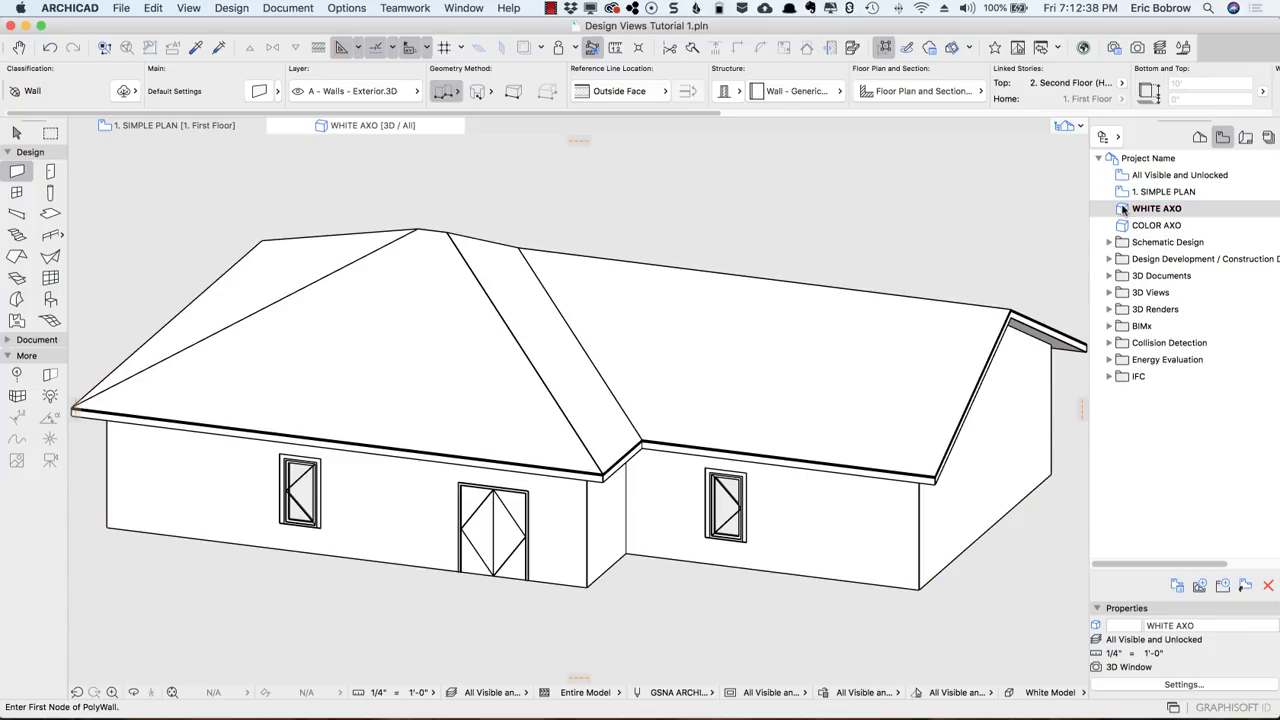
click(1125, 193)
click(1125, 193)
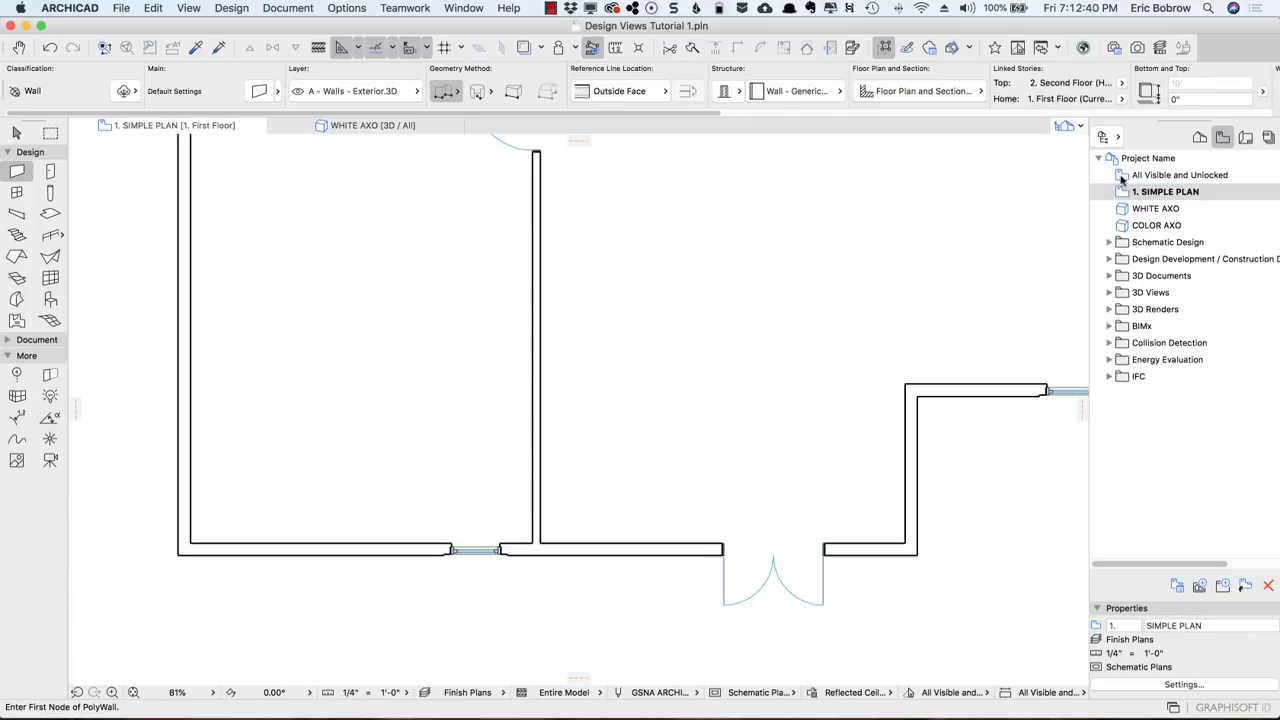
double_click(1123, 176)
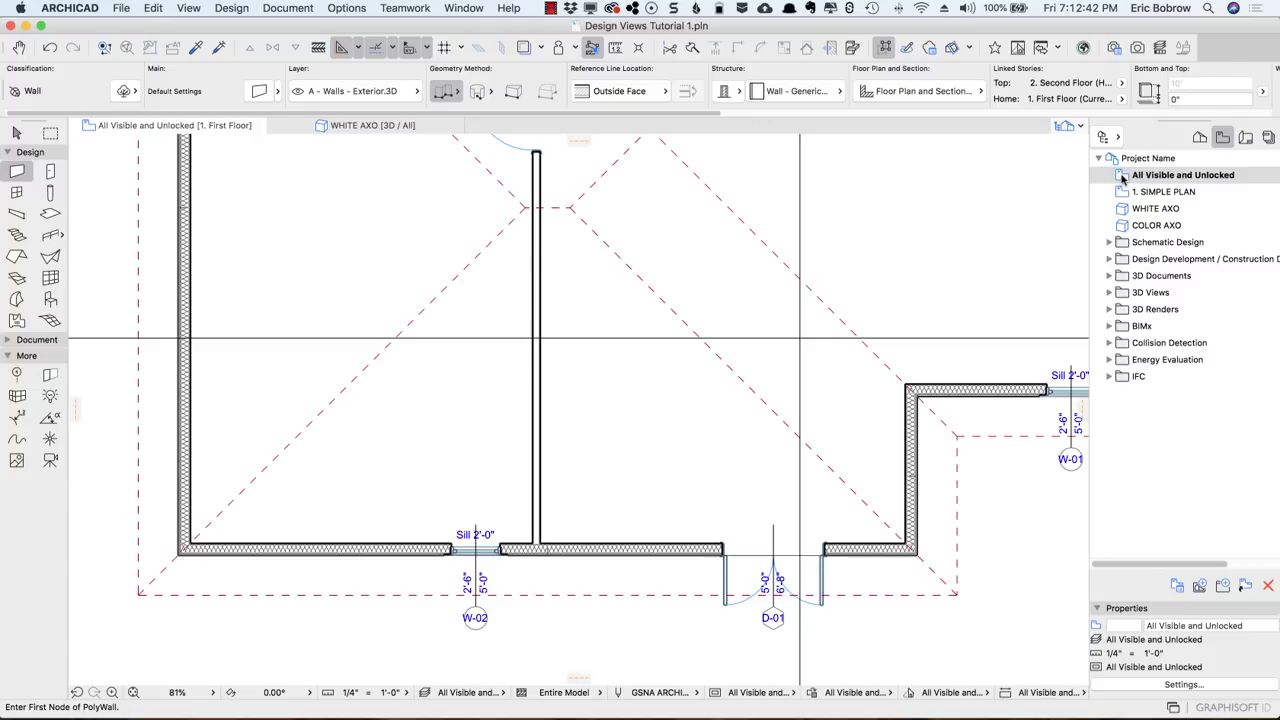
Step: Open the "First Floor Plan" view from the Floor Plans folder within Schematic Design
click(1110, 243)
click(1110, 243)
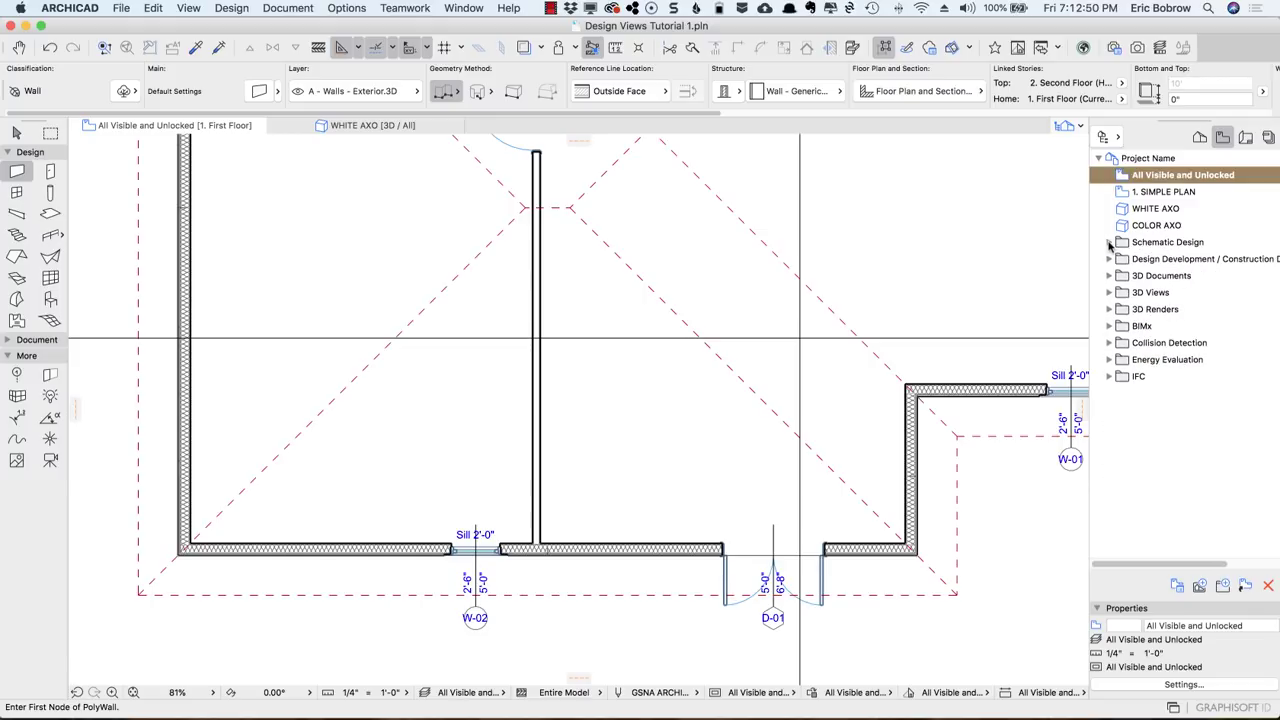
click(1110, 243)
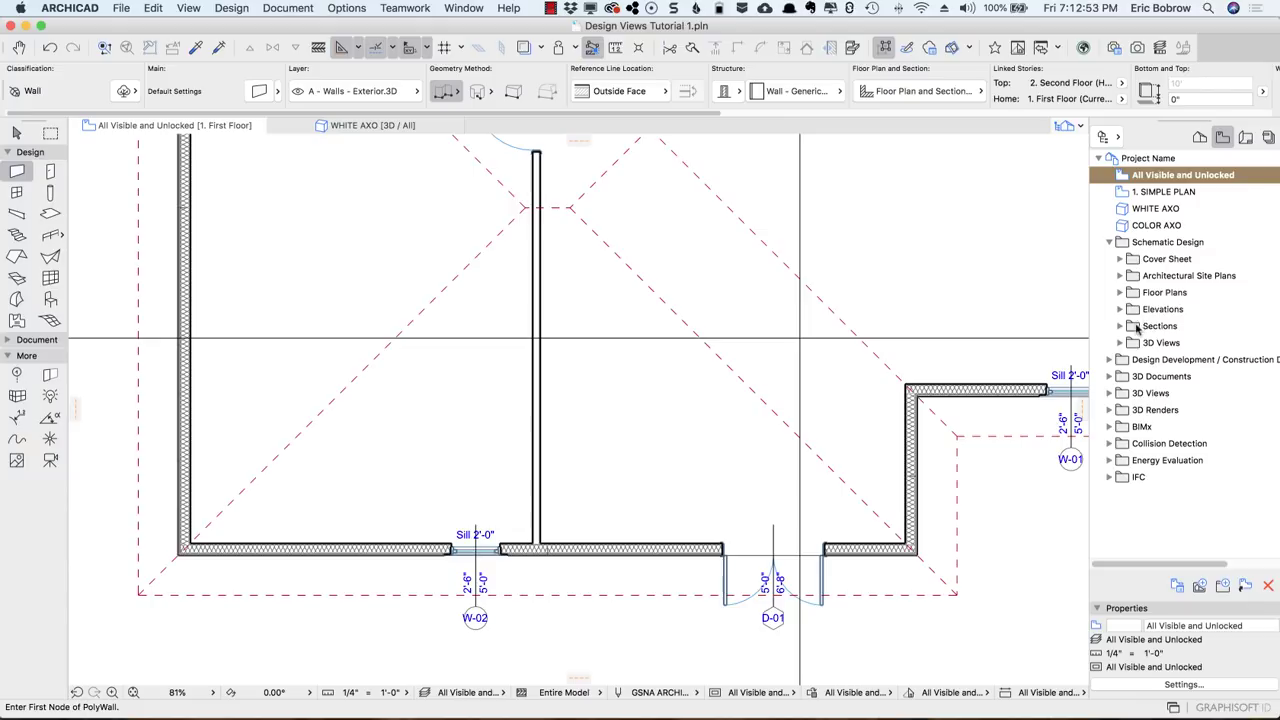
click(1120, 293)
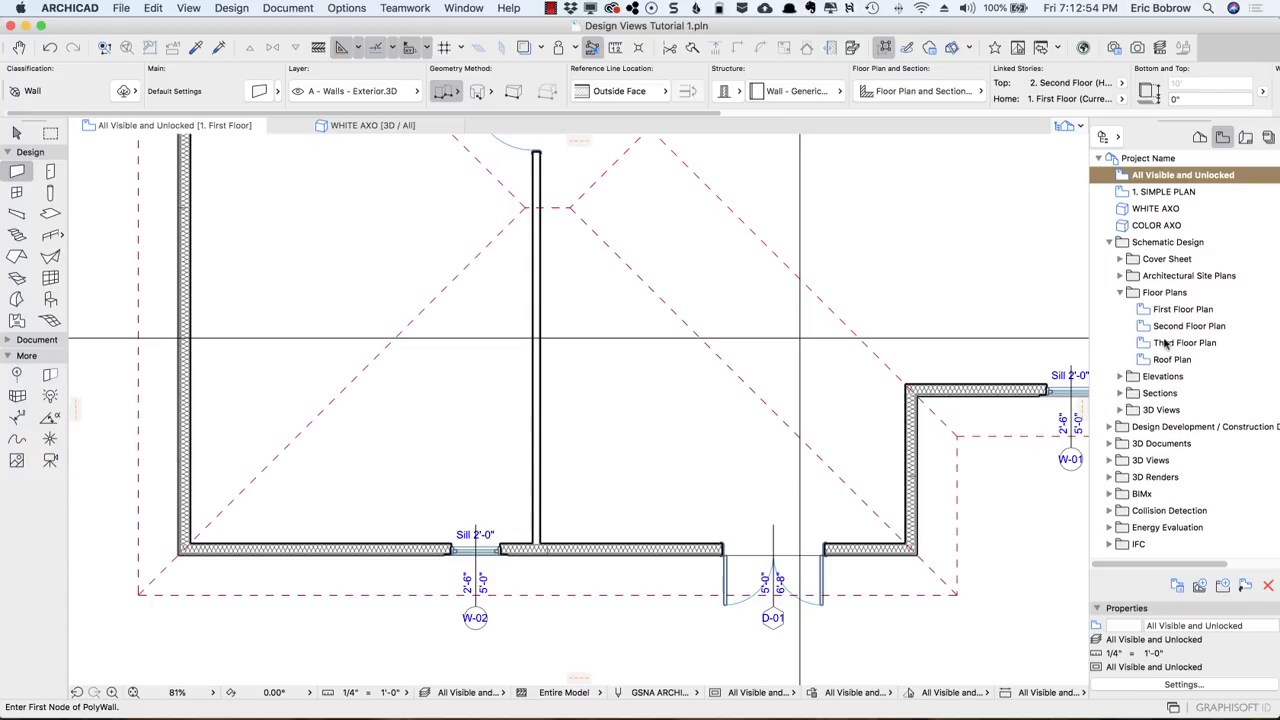
click(1146, 311)
double_click(1146, 311)
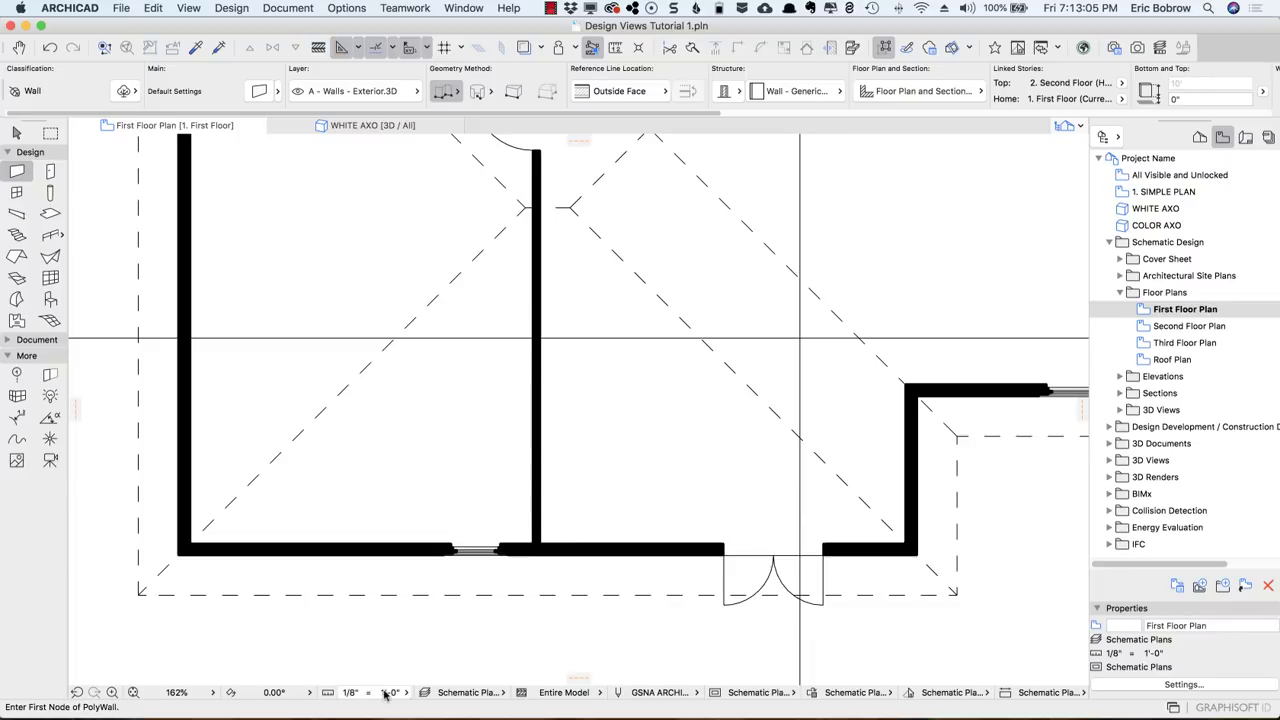
Step: Set the layer combination of the First Floor Plan view to Finish Plans in its view settings
scroll(494, 513, down, 5)
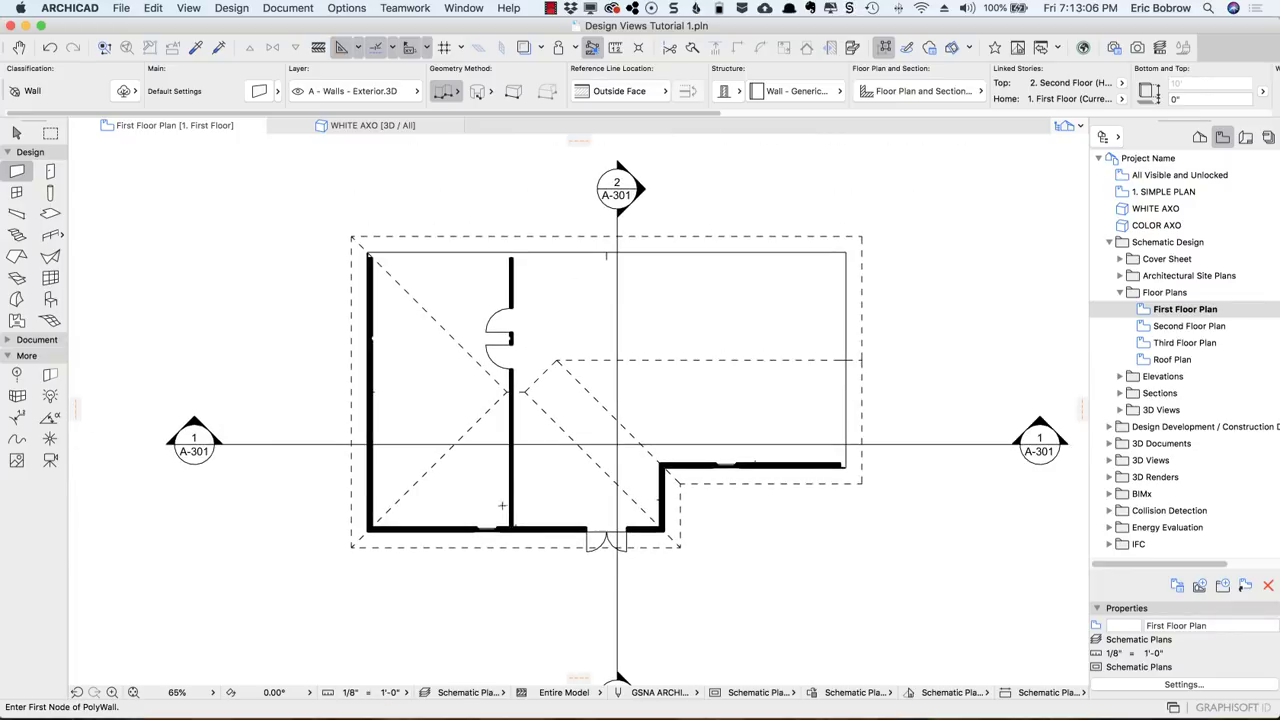
scroll(610, 366, up, 2)
scroll(620, 300, down, 2)
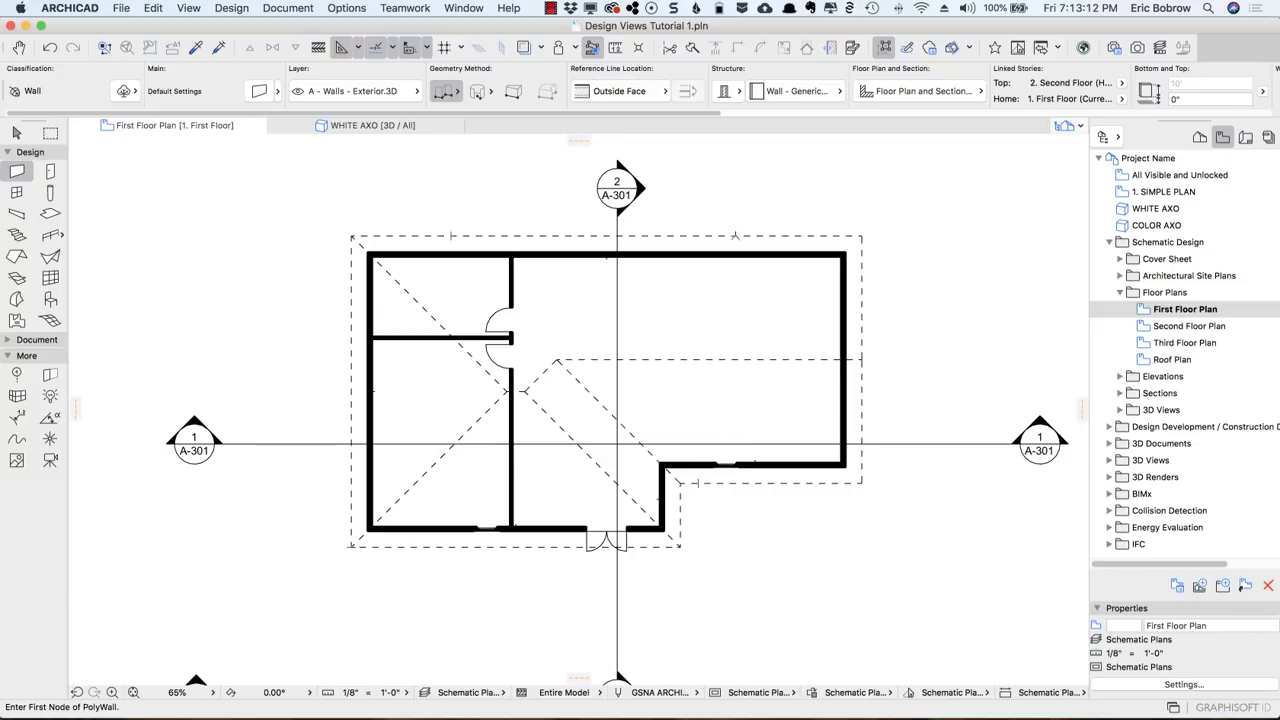
click(1182, 685)
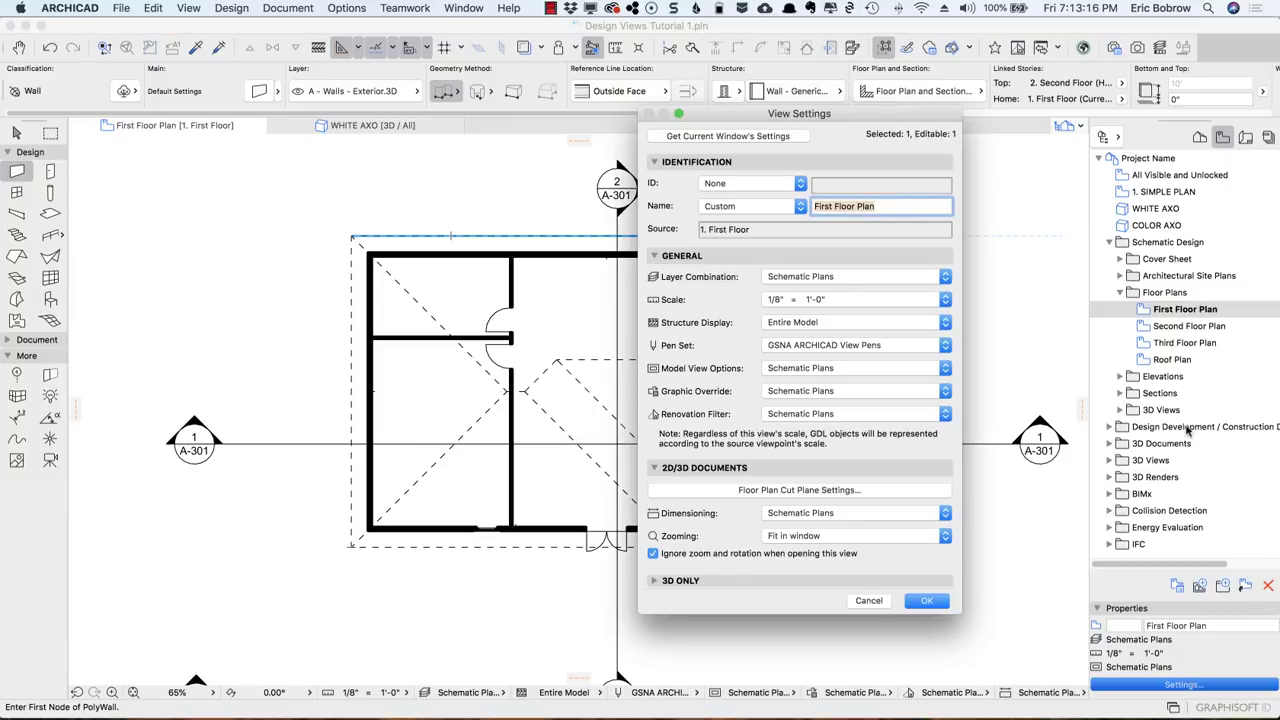
click(815, 280)
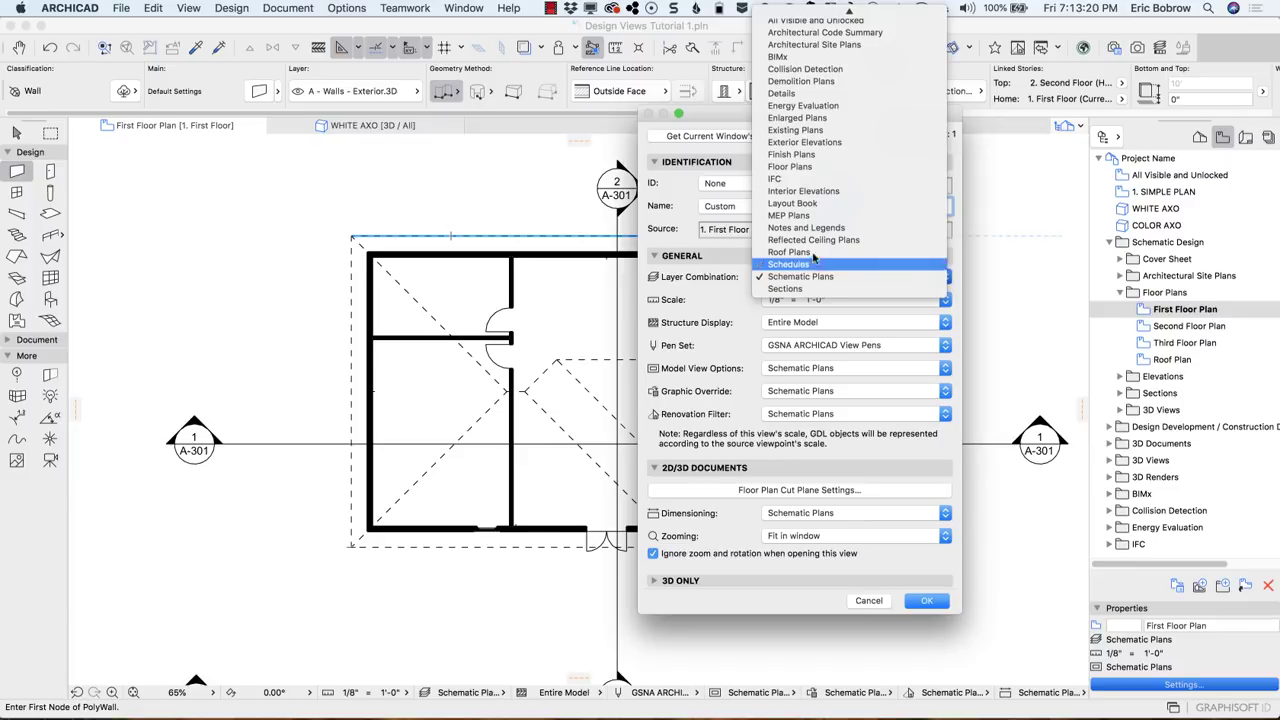
click(798, 156)
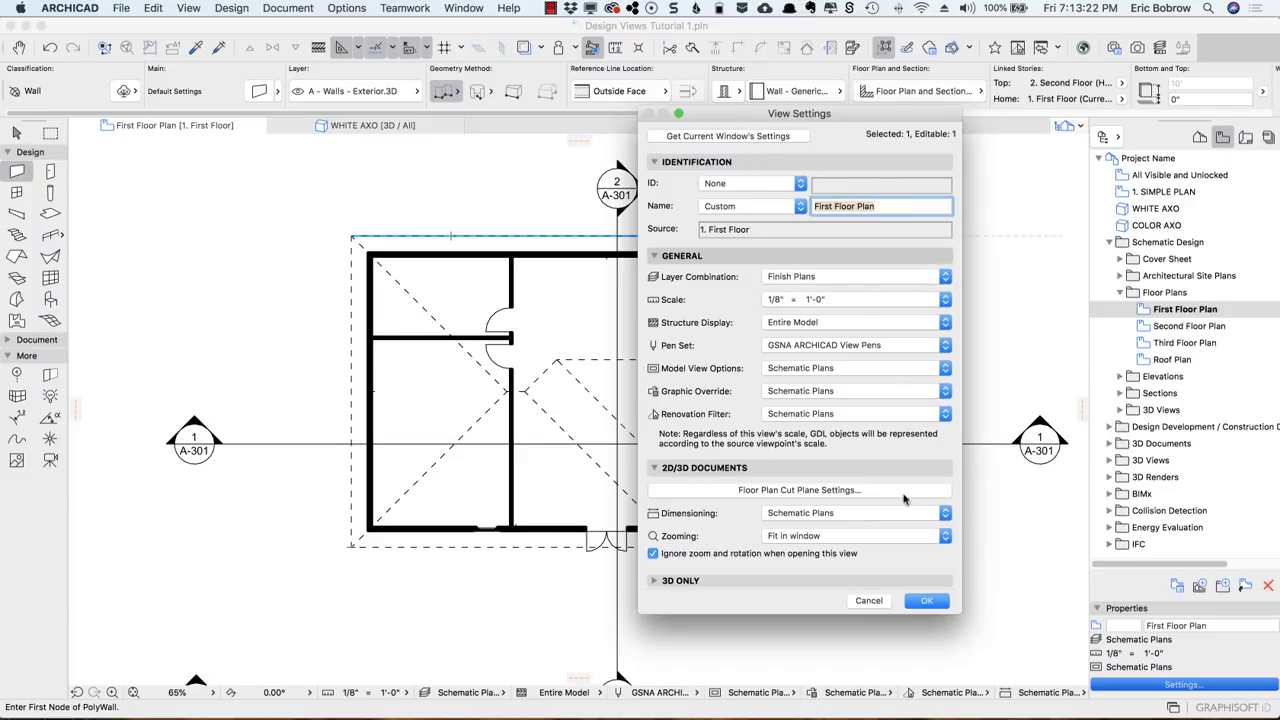
click(940, 601)
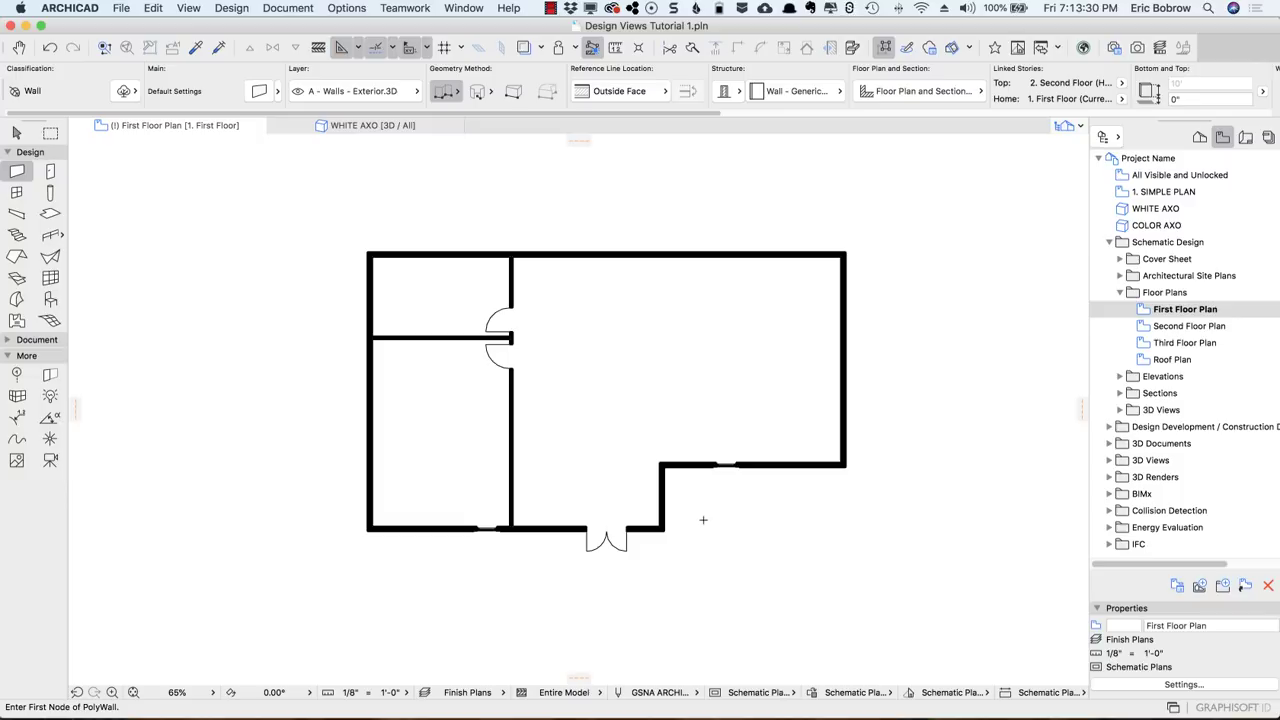
Step: Open the "1. SIMPLE PLAN" view, redefine First Floor Plan with those current window settings, and open the redefined view
click(1124, 193)
double_click(1123, 194)
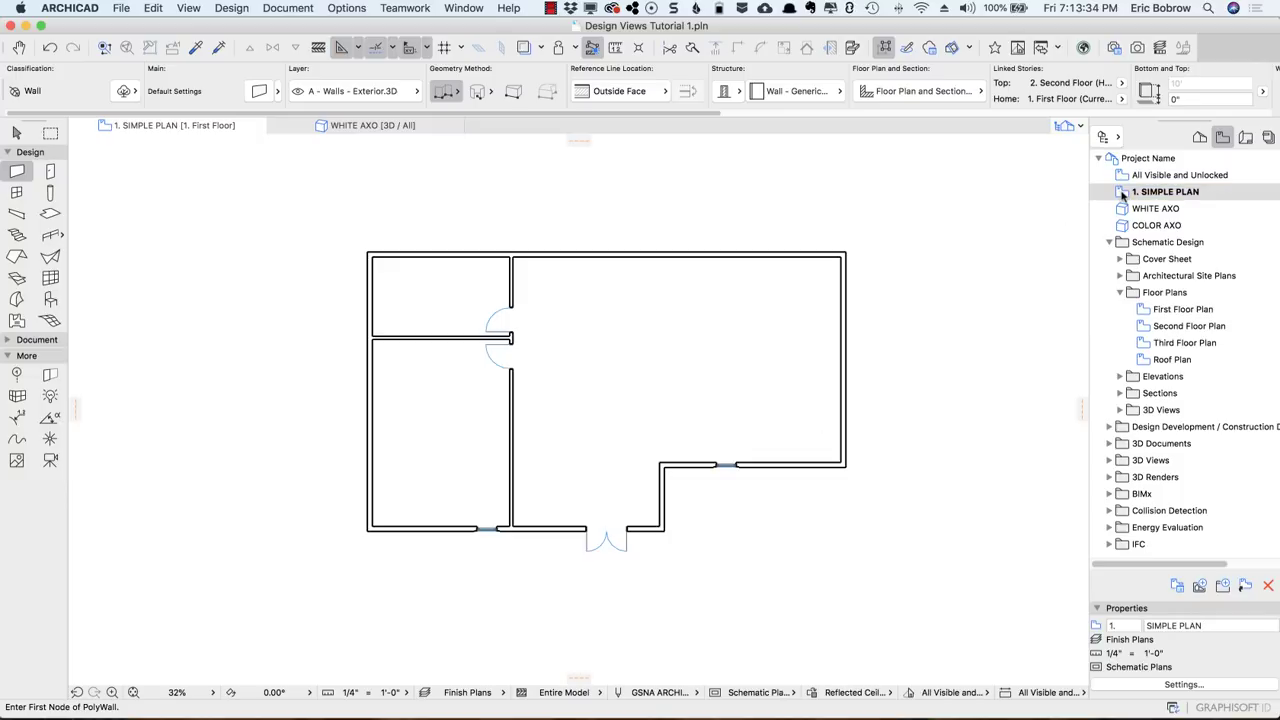
right_click(1147, 314)
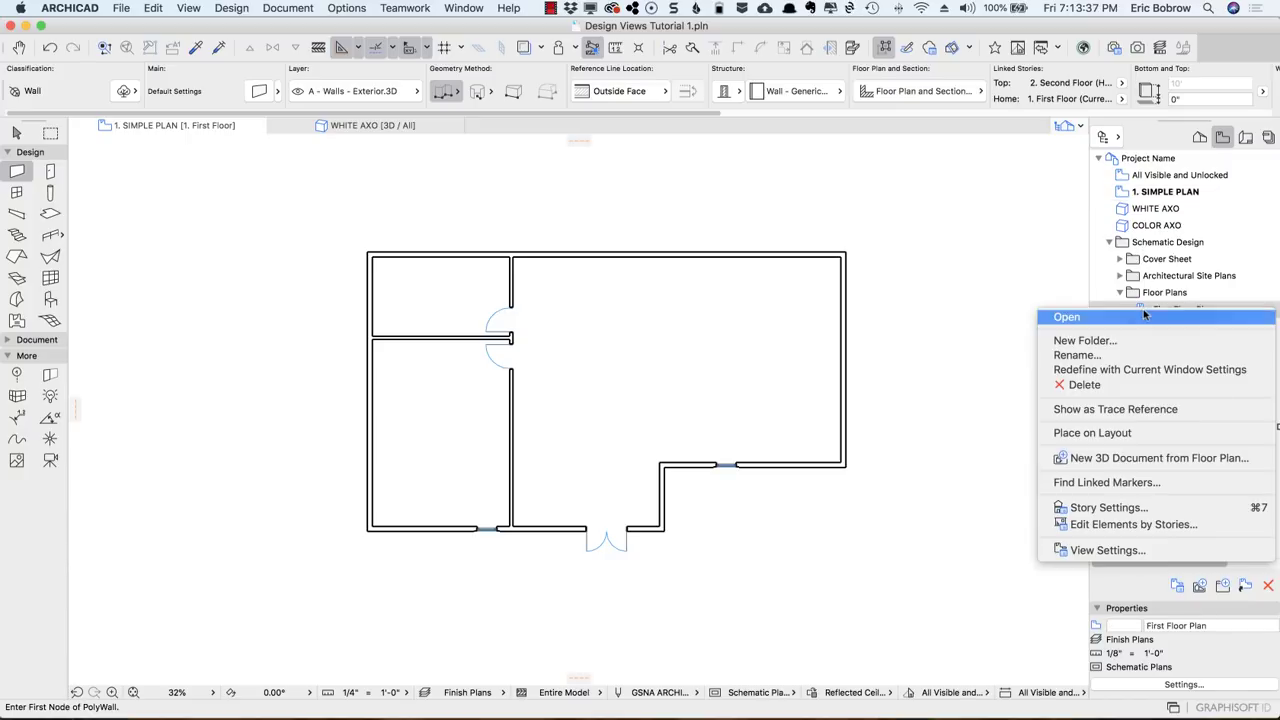
click(1147, 372)
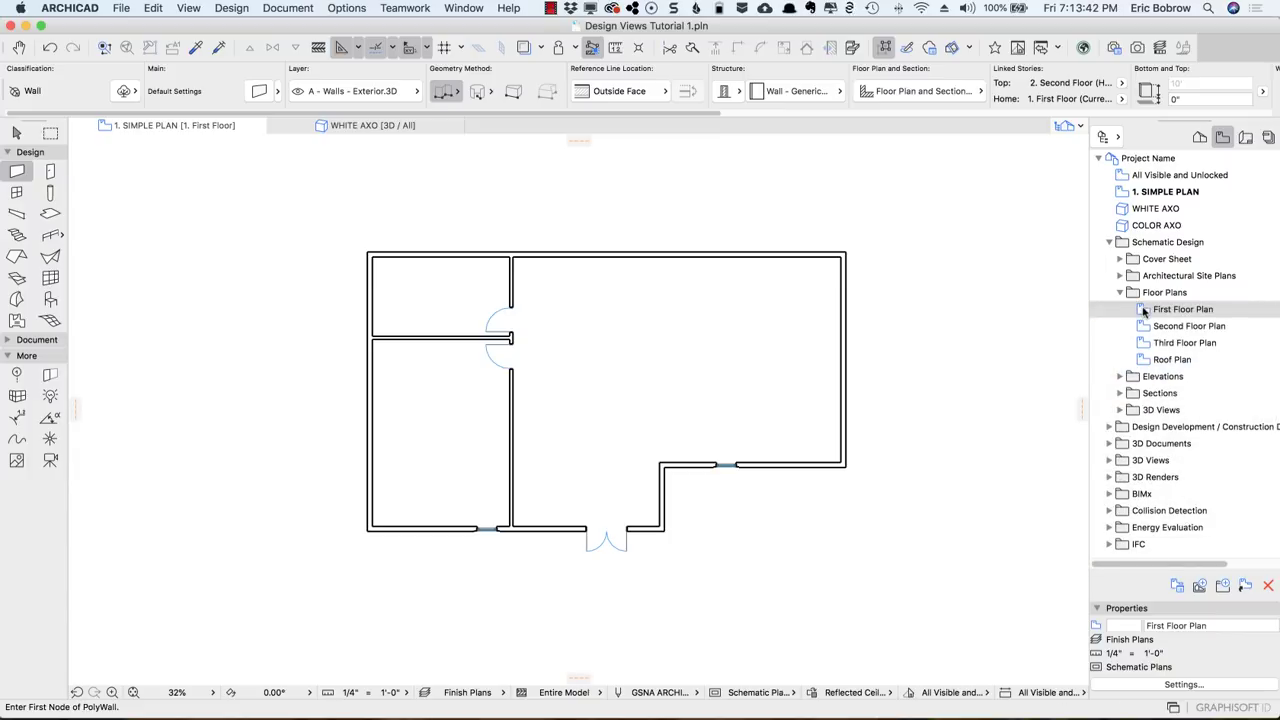
double_click(1145, 312)
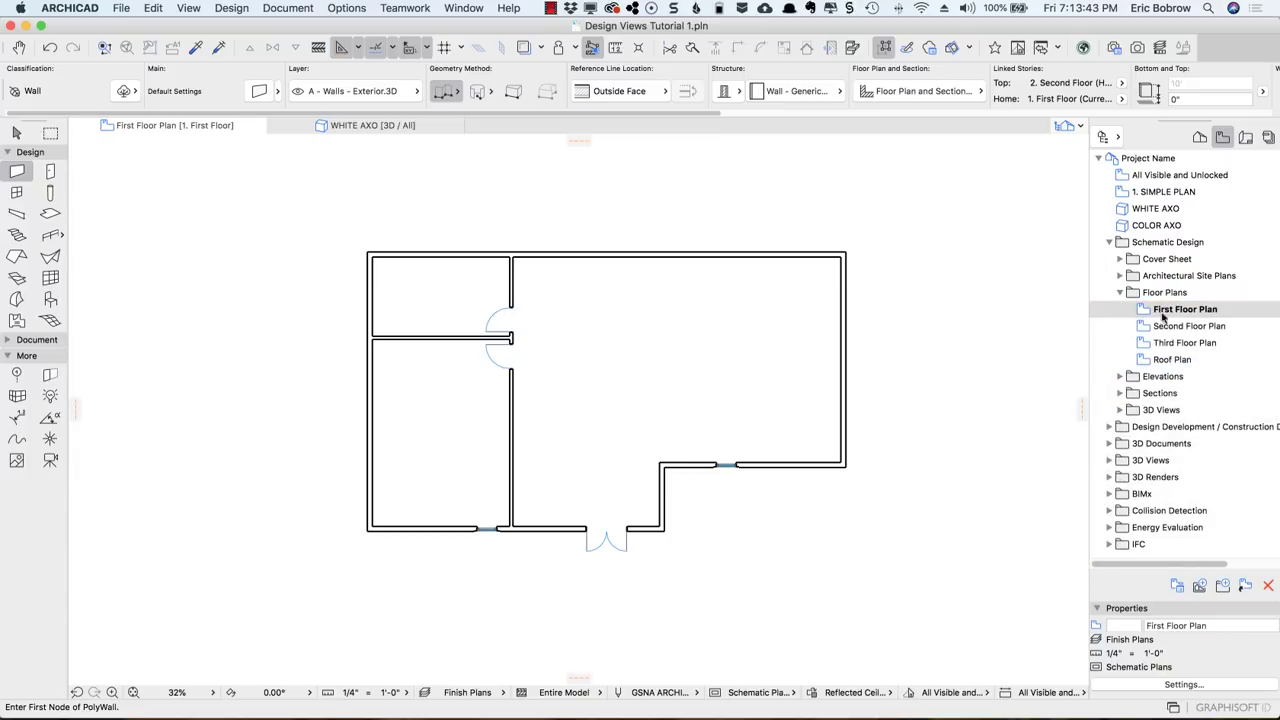
Step: Apply the current window's settings to the First Floor Plan view through its view settings and accept them
click(1184, 684)
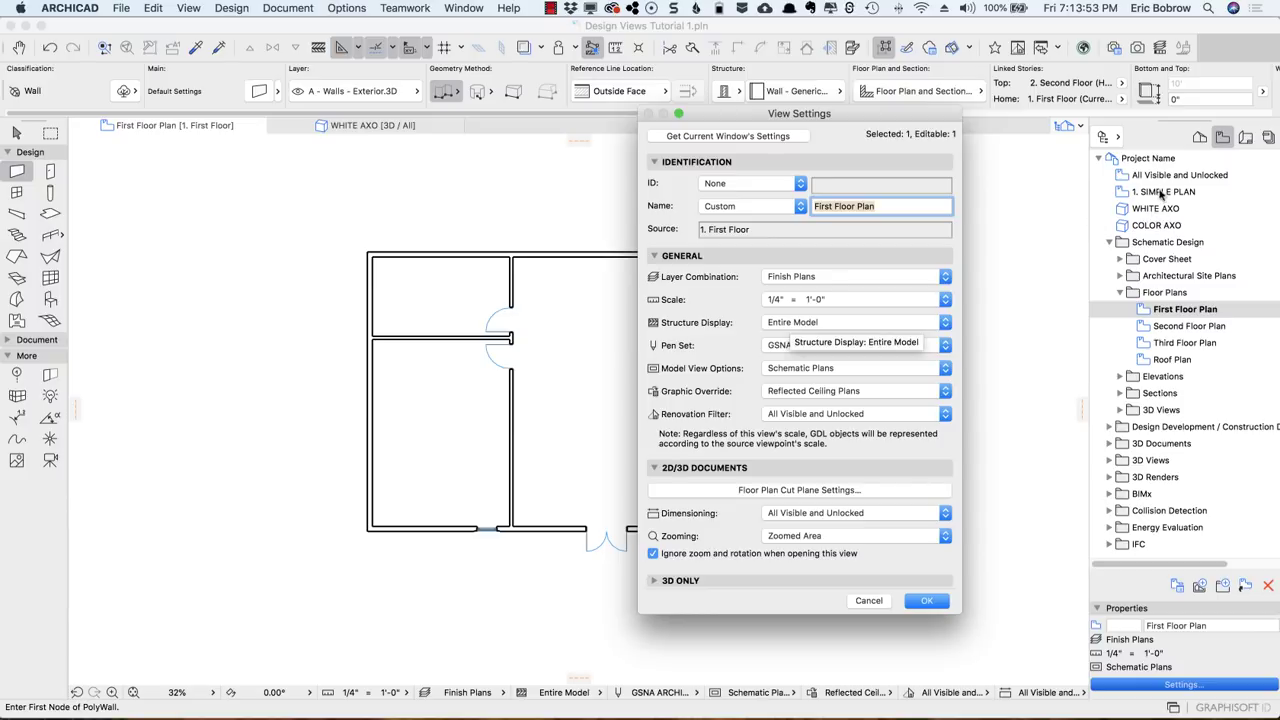
click(759, 138)
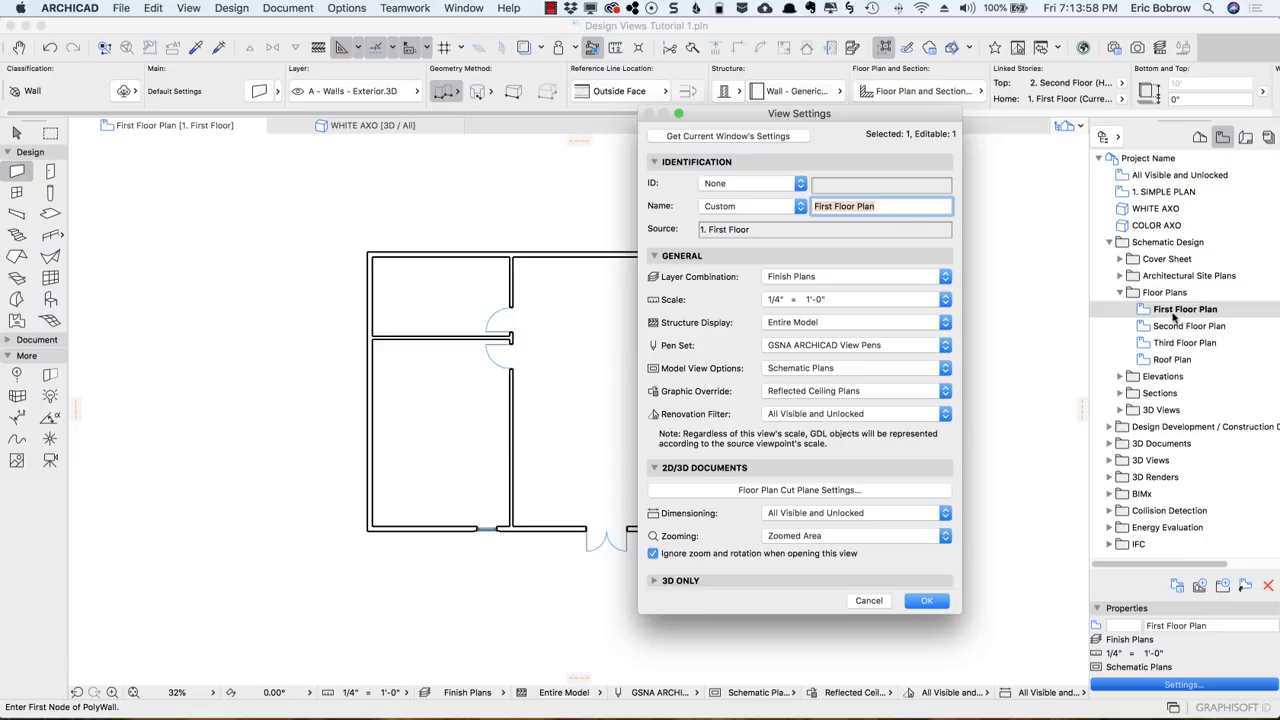
click(927, 601)
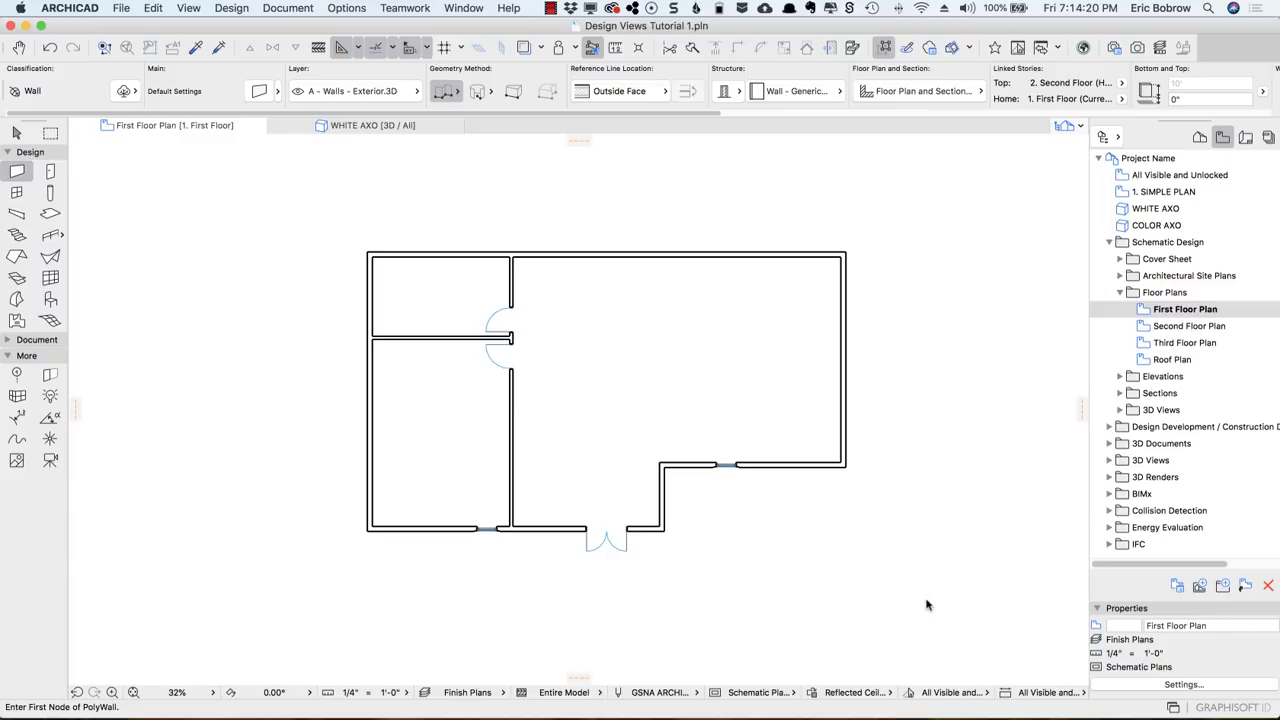
Step: Switch to the AMT22 Sample Project and examine the wall, door and window detail in its construction-document "1. FIRST FLOOR PLAN"
key(super+Tab)
key(super+Tab)
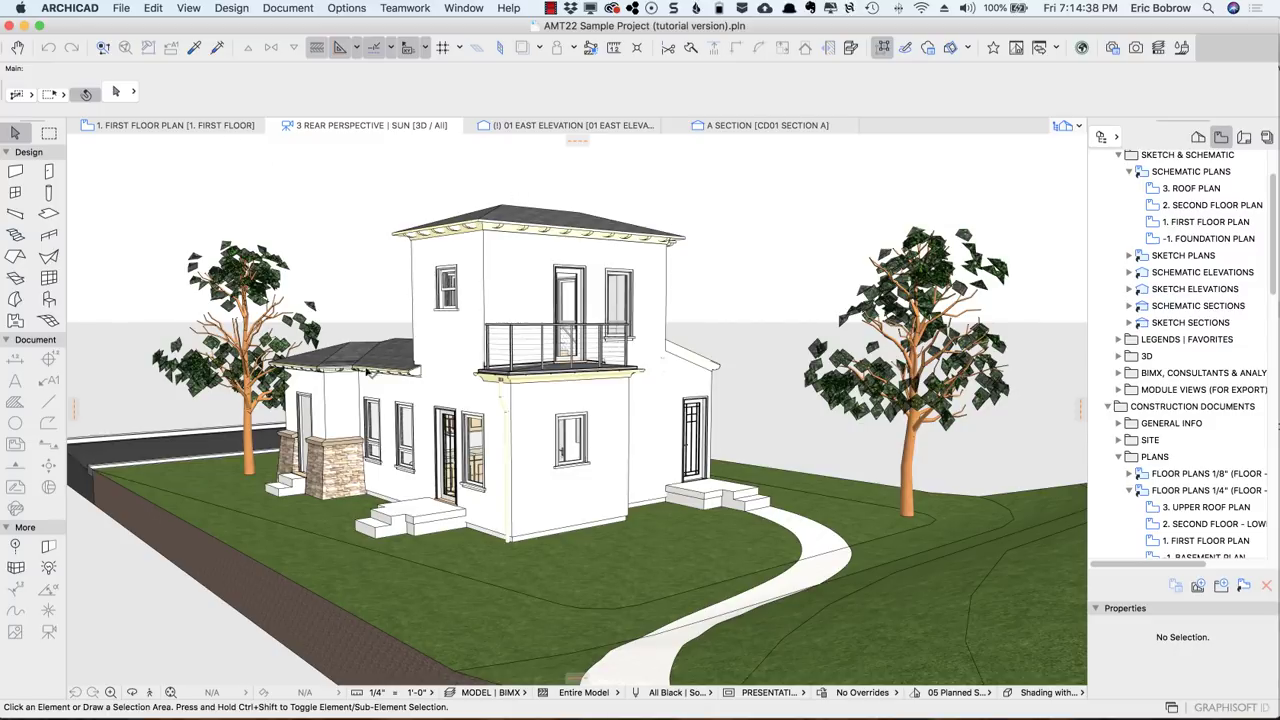
click(210, 125)
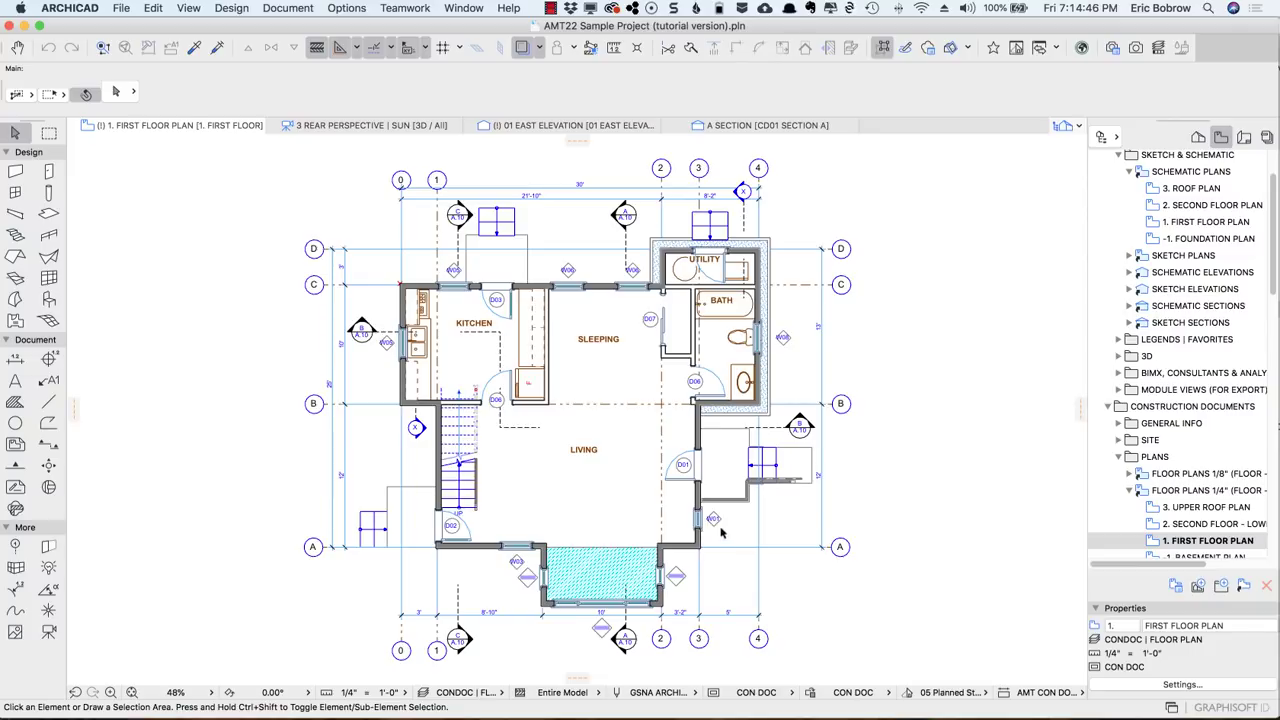
scroll(722, 533, up, 10)
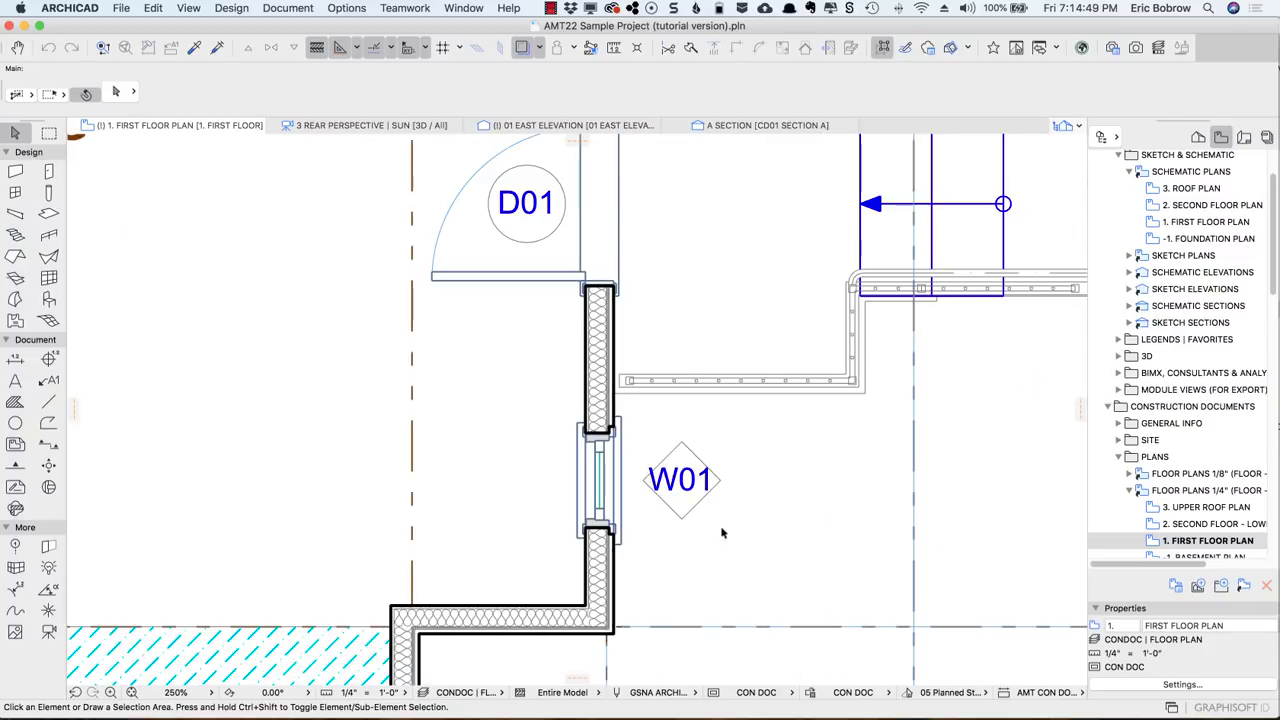
scroll(722, 533, down, 3)
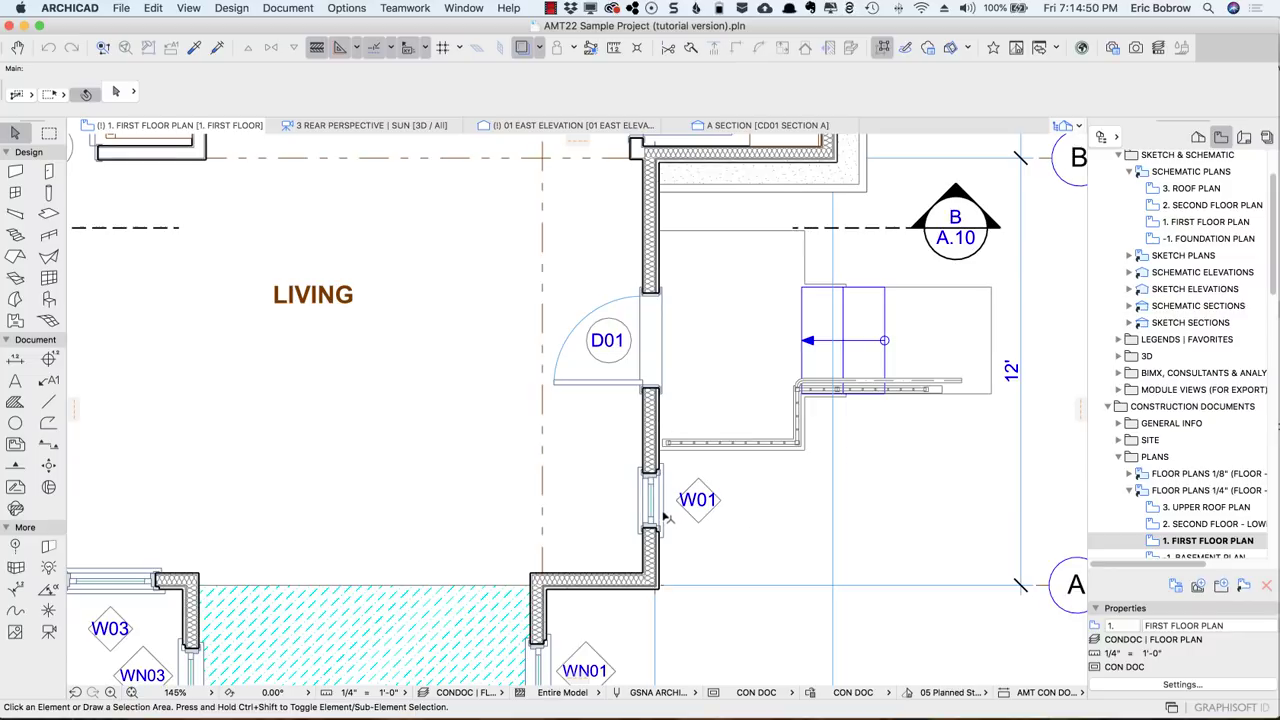
scroll(664, 516, down, 2)
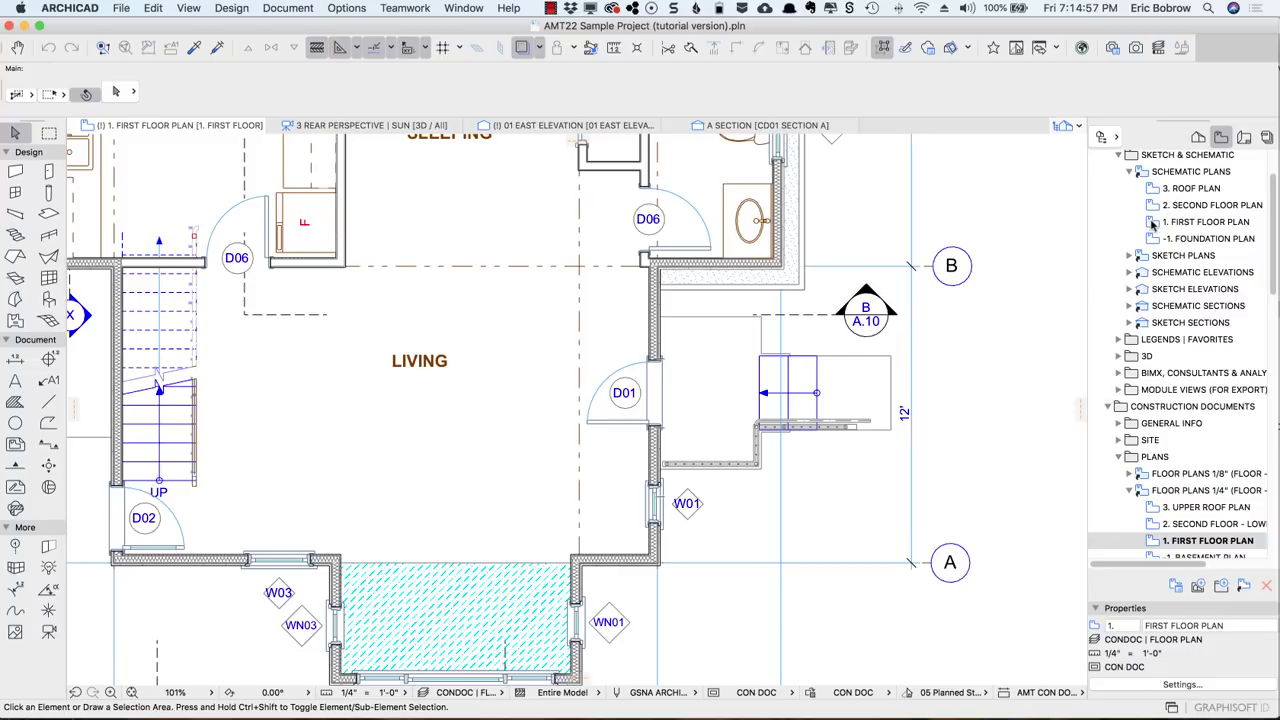
Step: Open the Schematic Plans view "1. FIRST FLOOR PLAN" and the Sketch Plans view "1. FIRST FLOOR SKETCH" to compare their displays
click(1155, 223)
double_click(1155, 223)
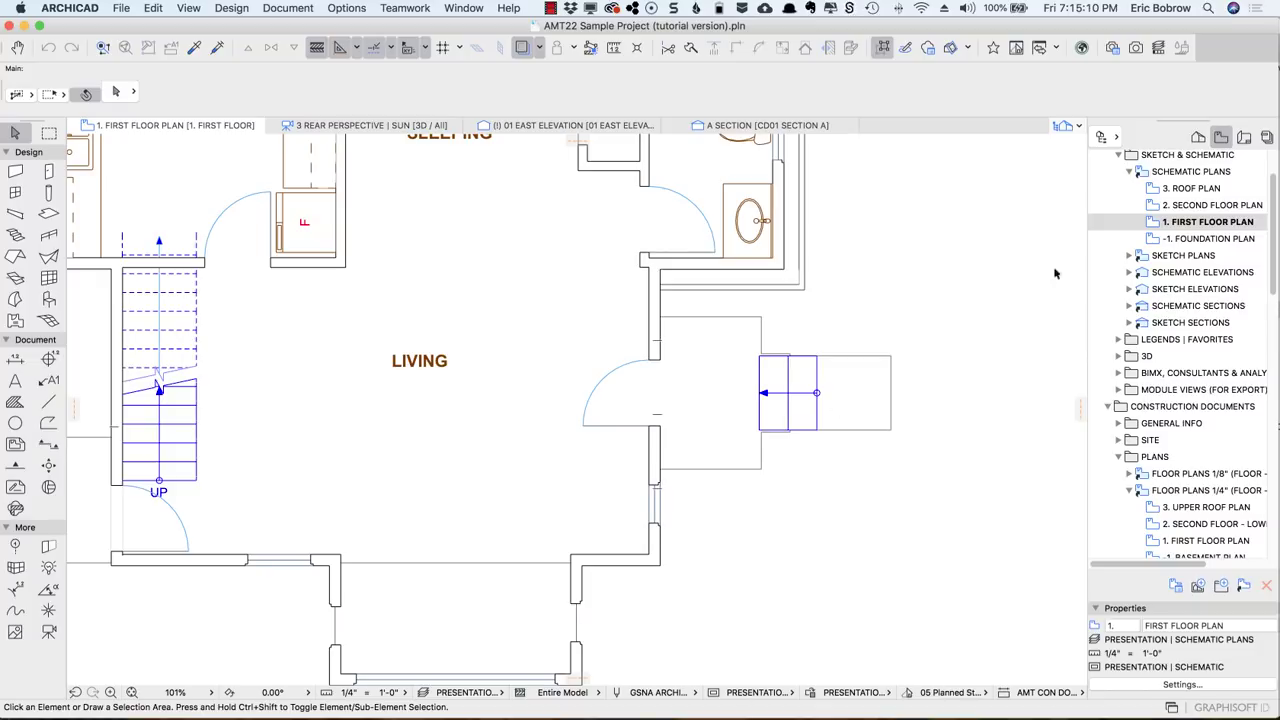
click(1128, 256)
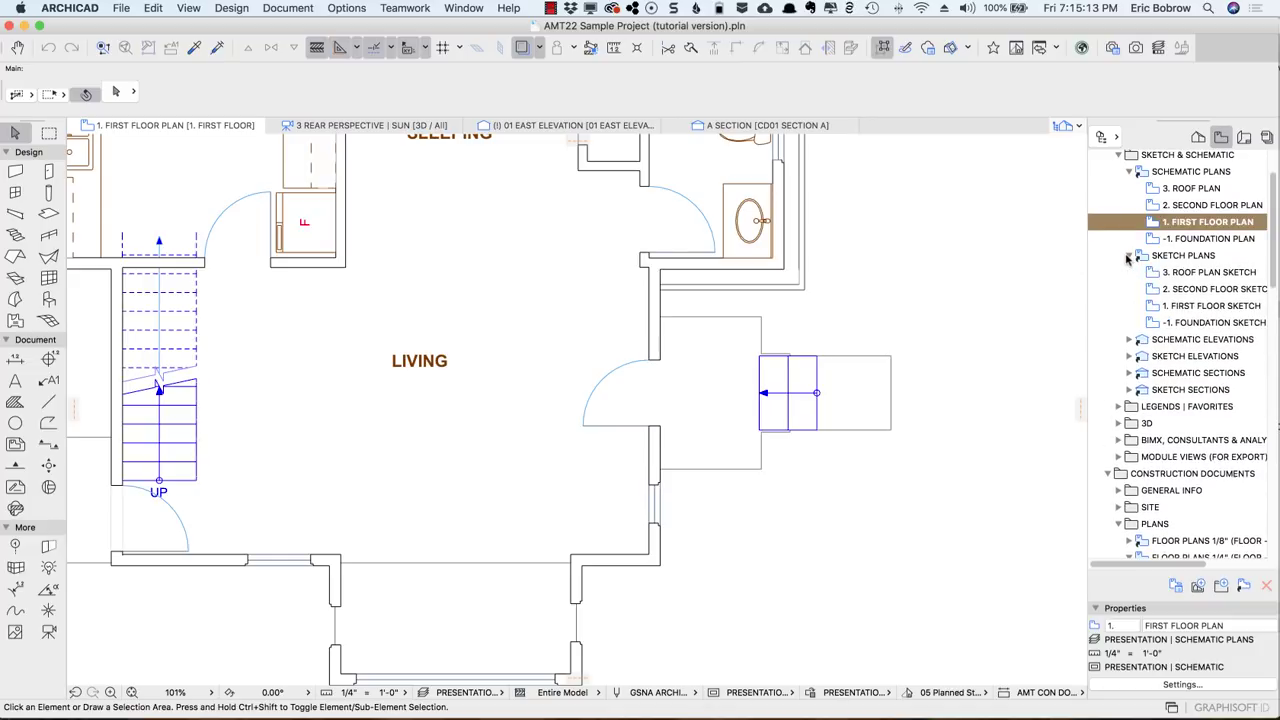
double_click(1152, 310)
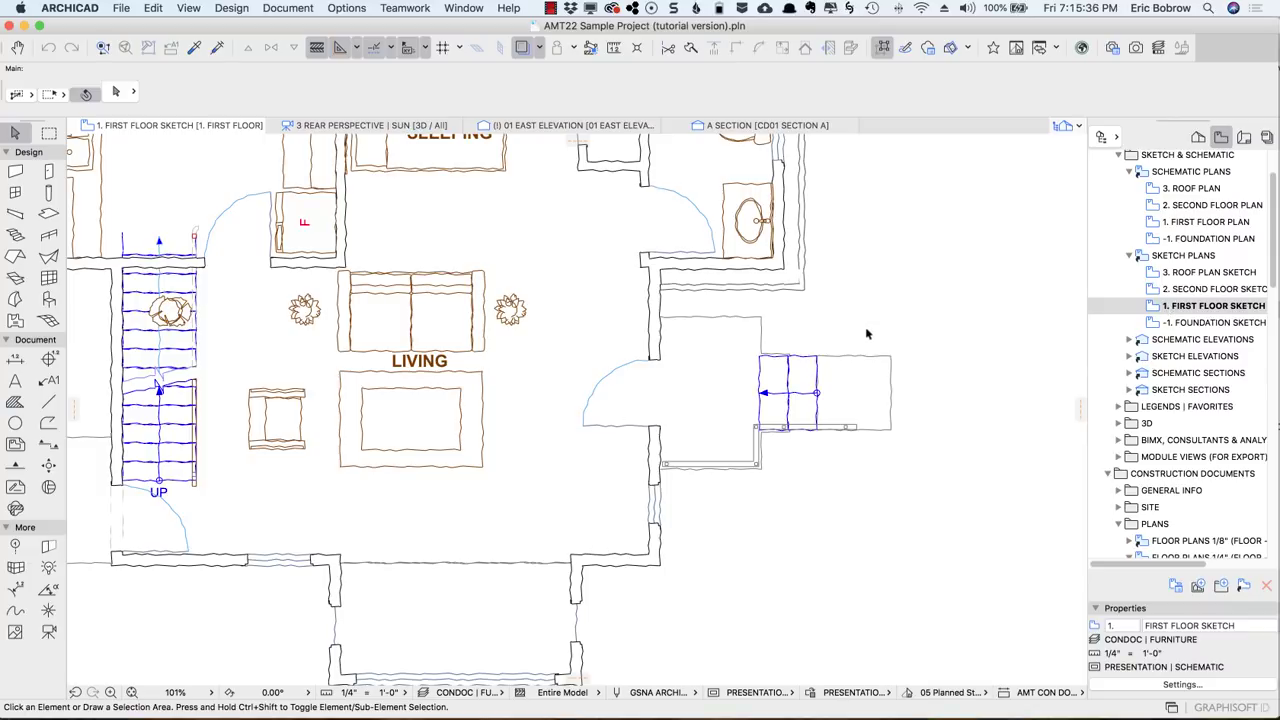
Step: Examine the Sketchy Lines rule in the "PRESENTATION | SKETCHY LINES 1" graphic override combination, picking Sketch as its override line type
click(810, 692)
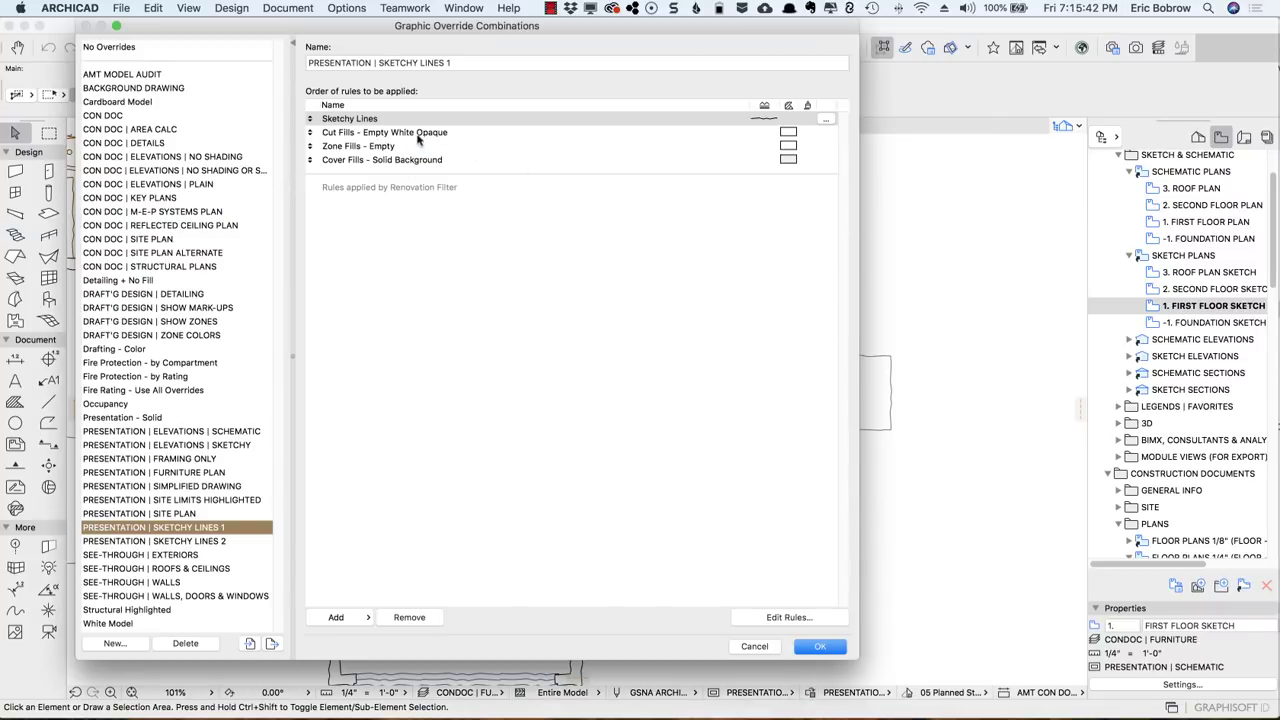
click(362, 119)
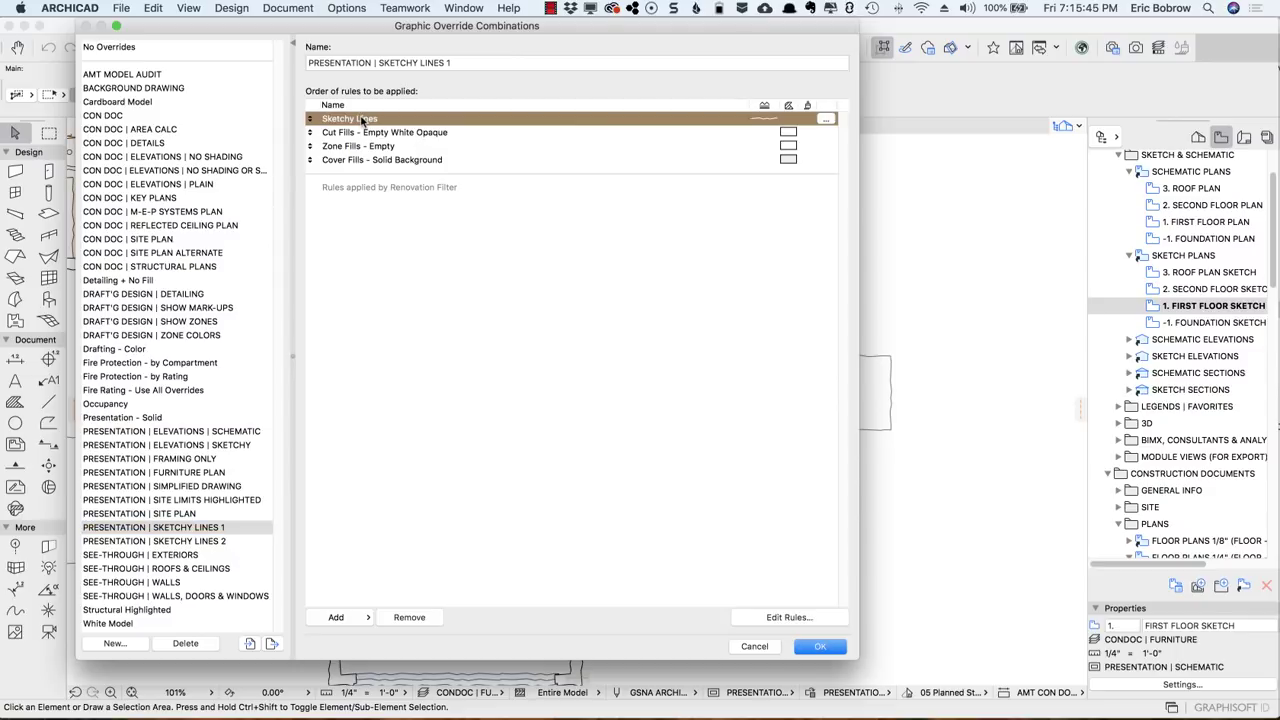
click(825, 119)
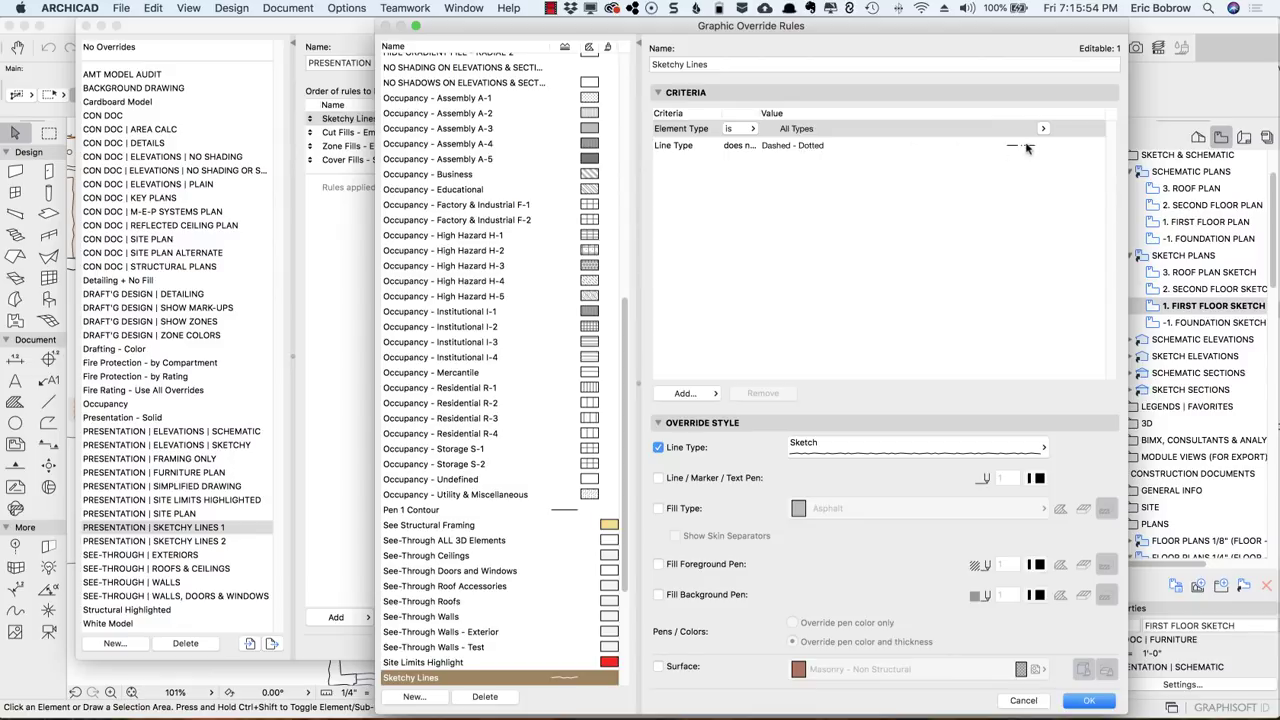
click(900, 453)
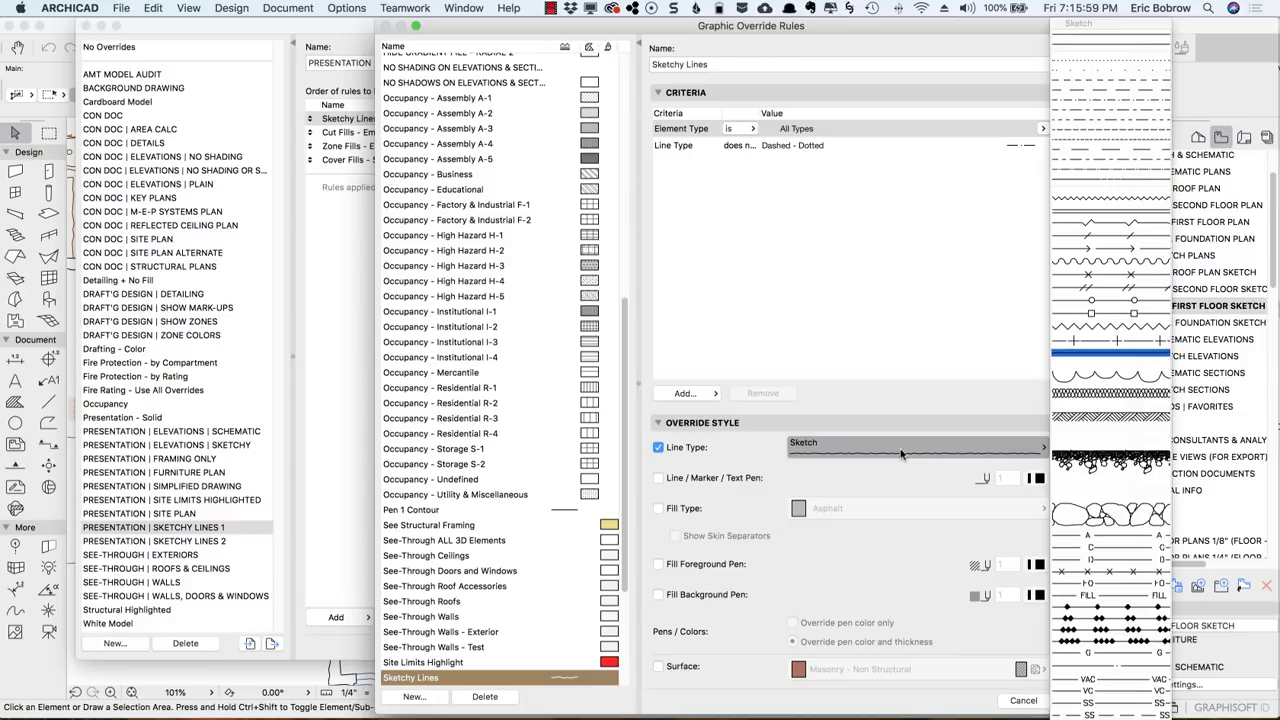
click(1108, 357)
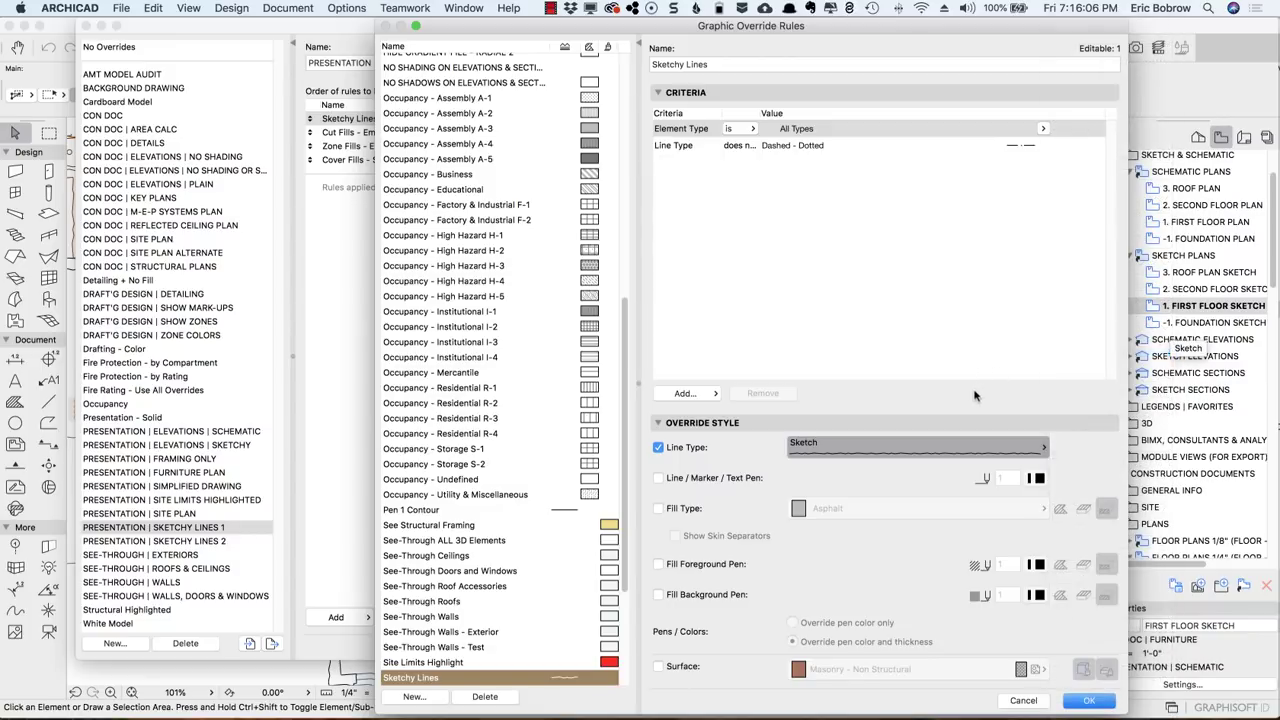
click(1089, 700)
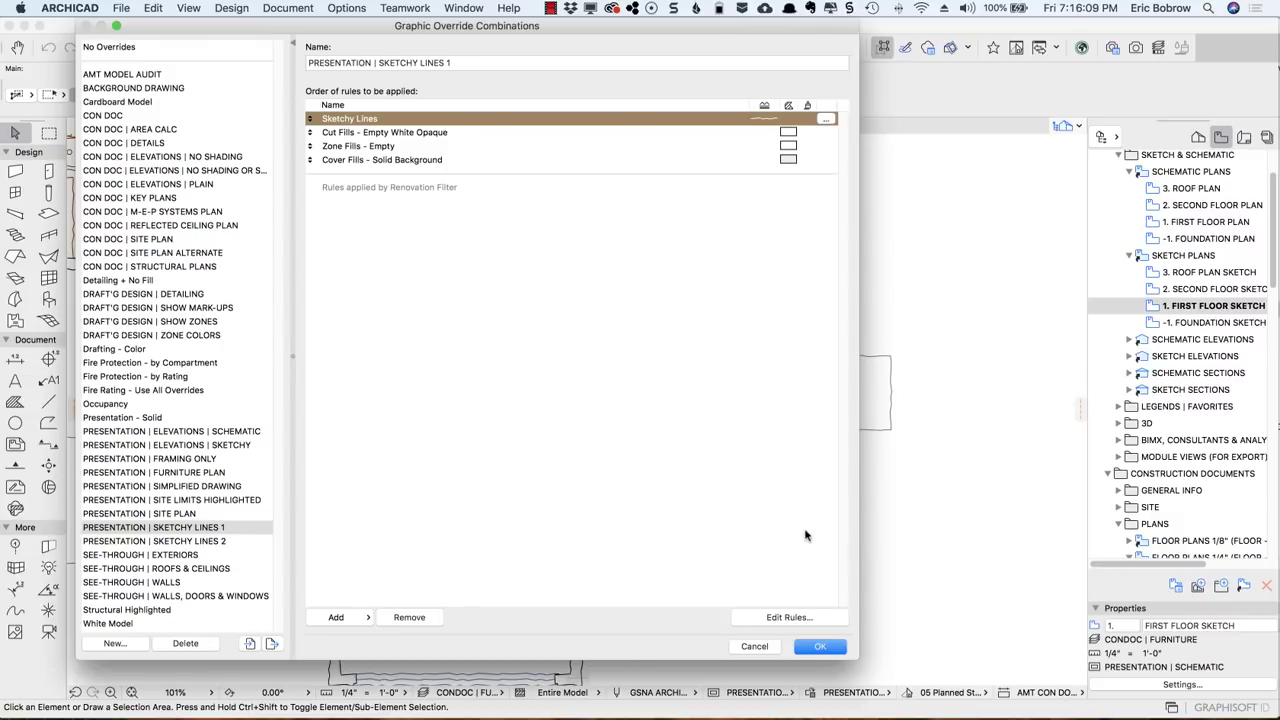
click(820, 648)
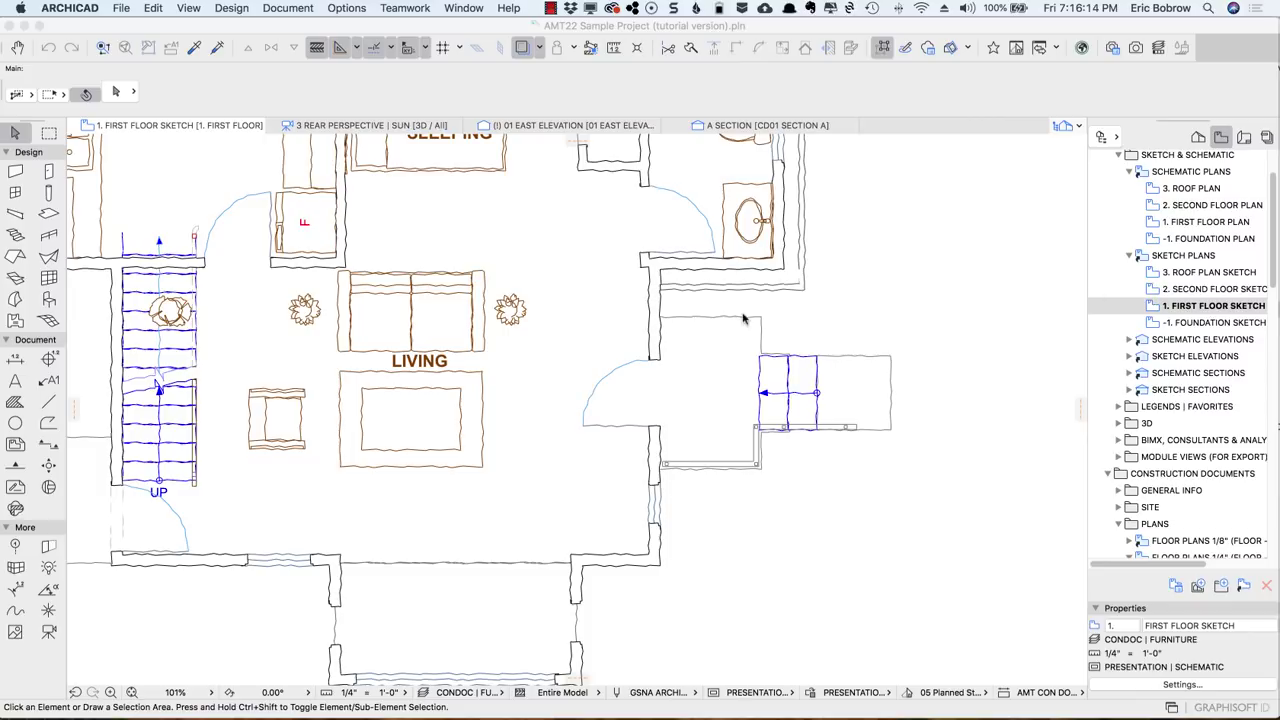
Step: Examine the complete first floor sketch plan, from the utility room to the living area
click(850, 292)
scroll(850, 292, down, 5)
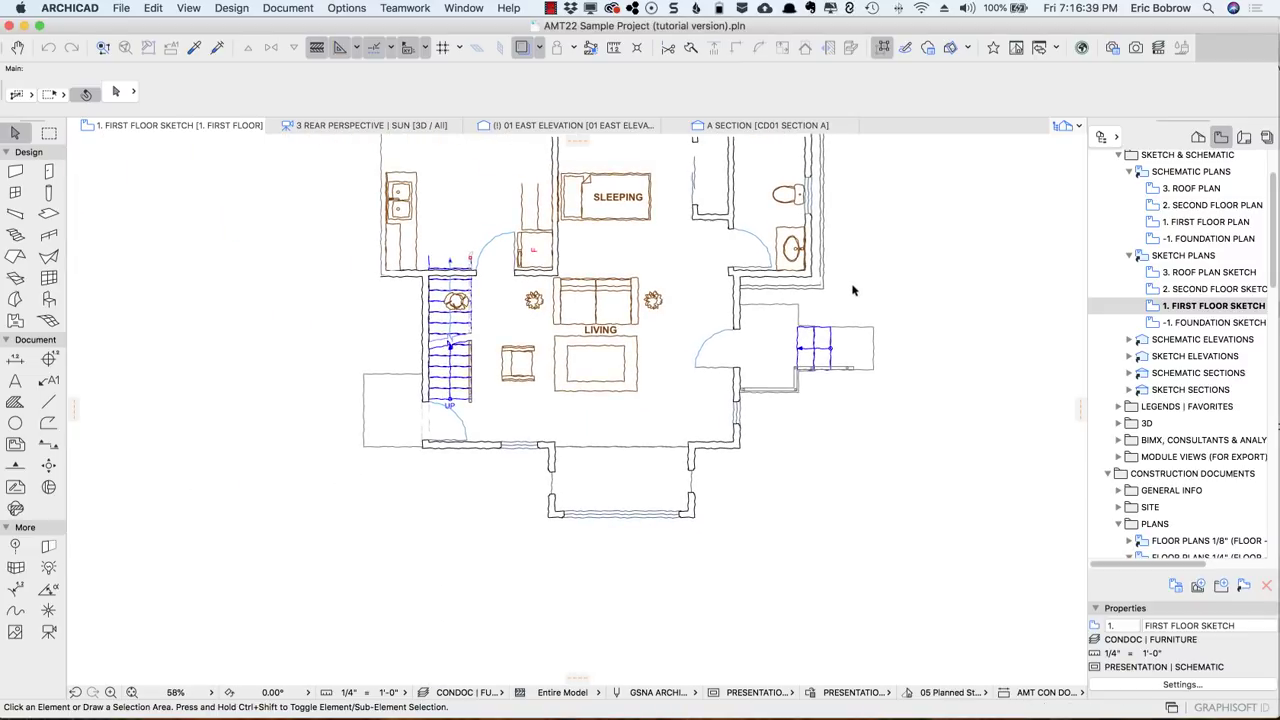
middle_drag(849, 286, 808, 406)
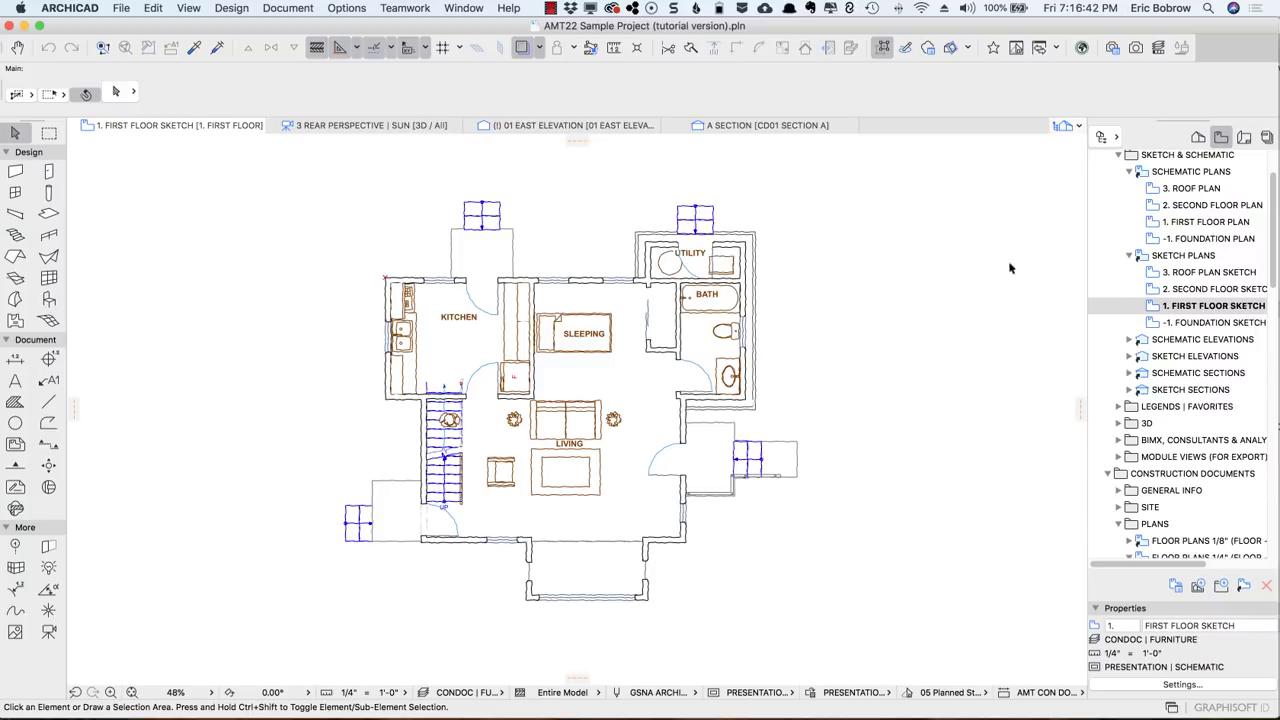
Step: Compare the construction East Elevation with the Schematic Elevations view "01 EAST ELEVATION", displaying the schematic one with the PRESENTATION model view options
click(553, 127)
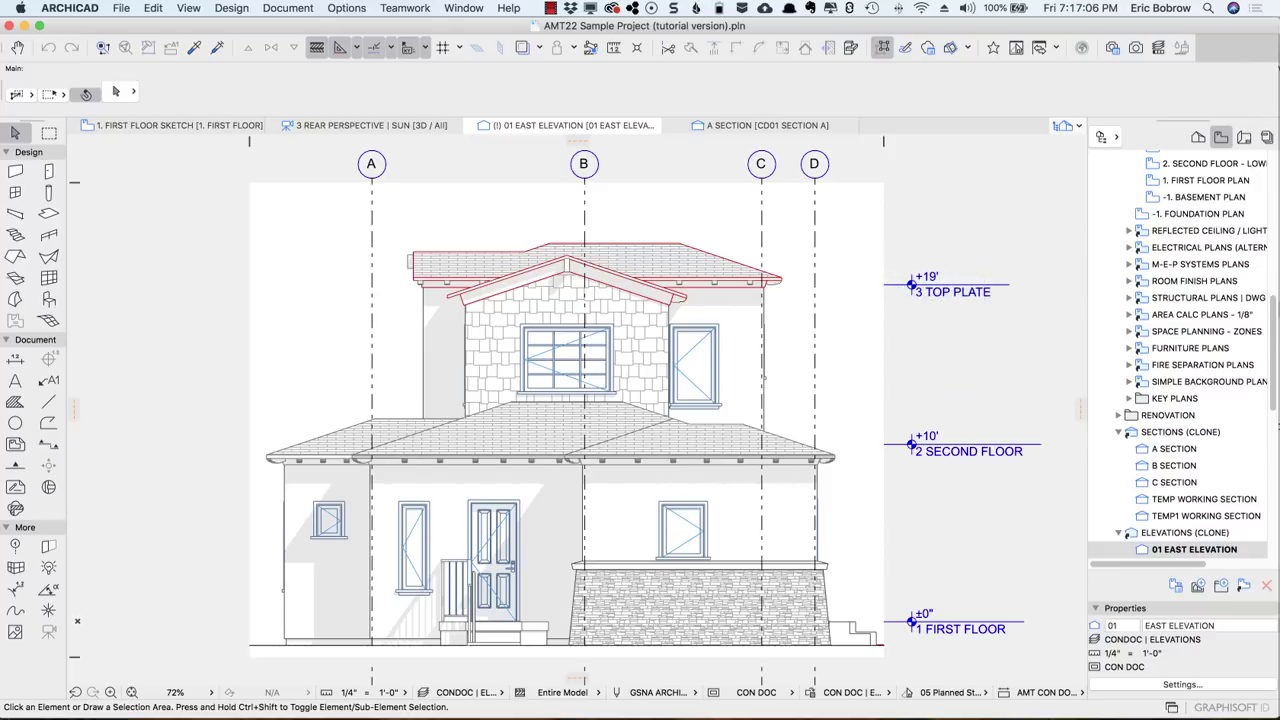
drag(1274, 345, 1268, 237)
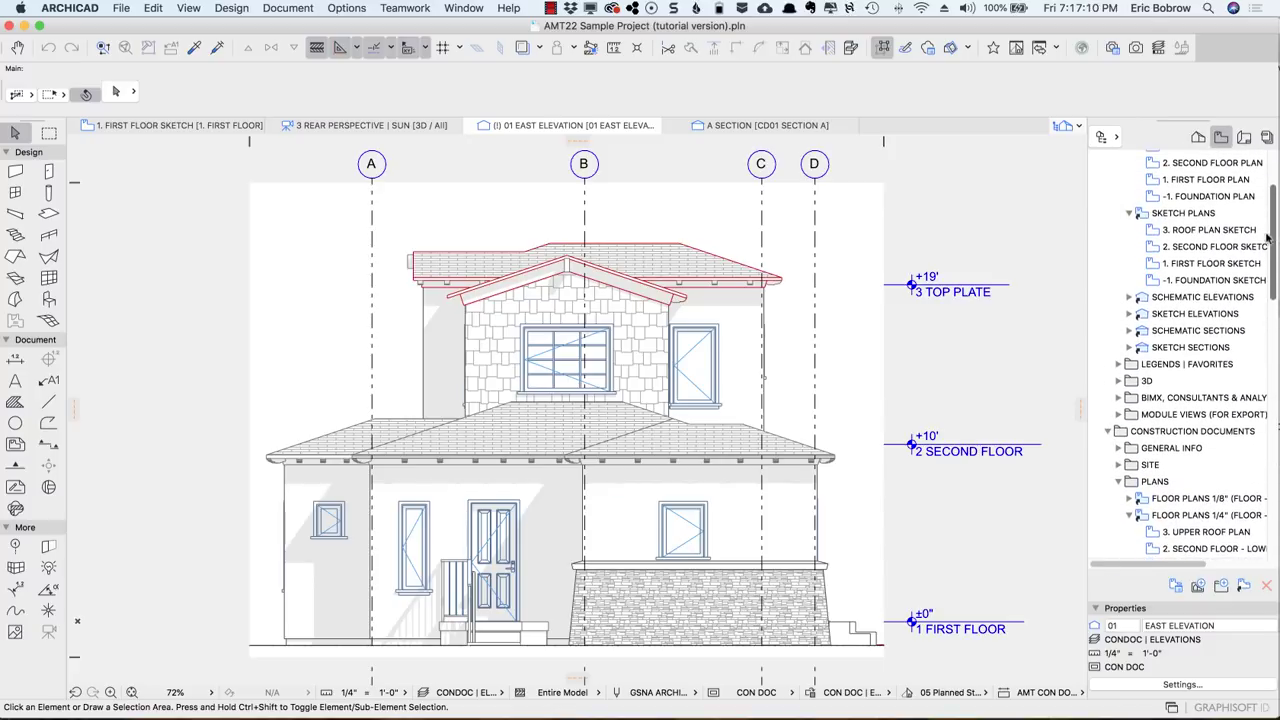
click(1129, 298)
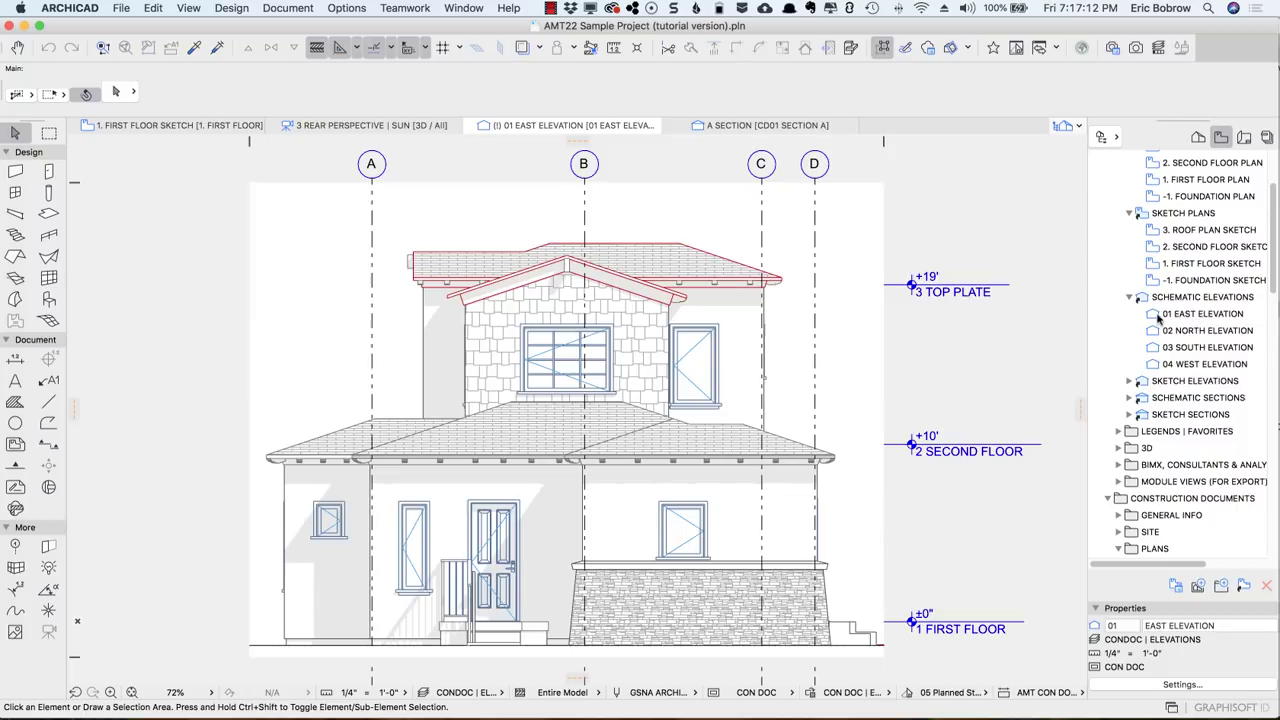
click(1157, 318)
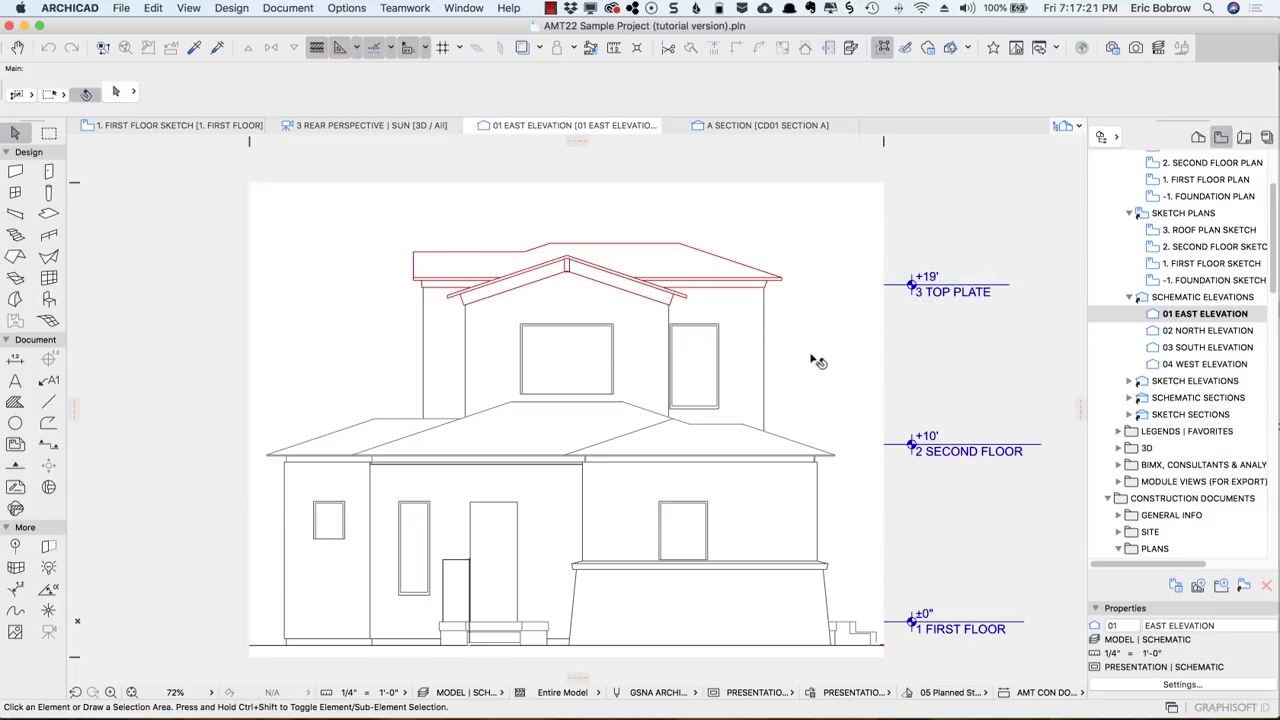
click(788, 693)
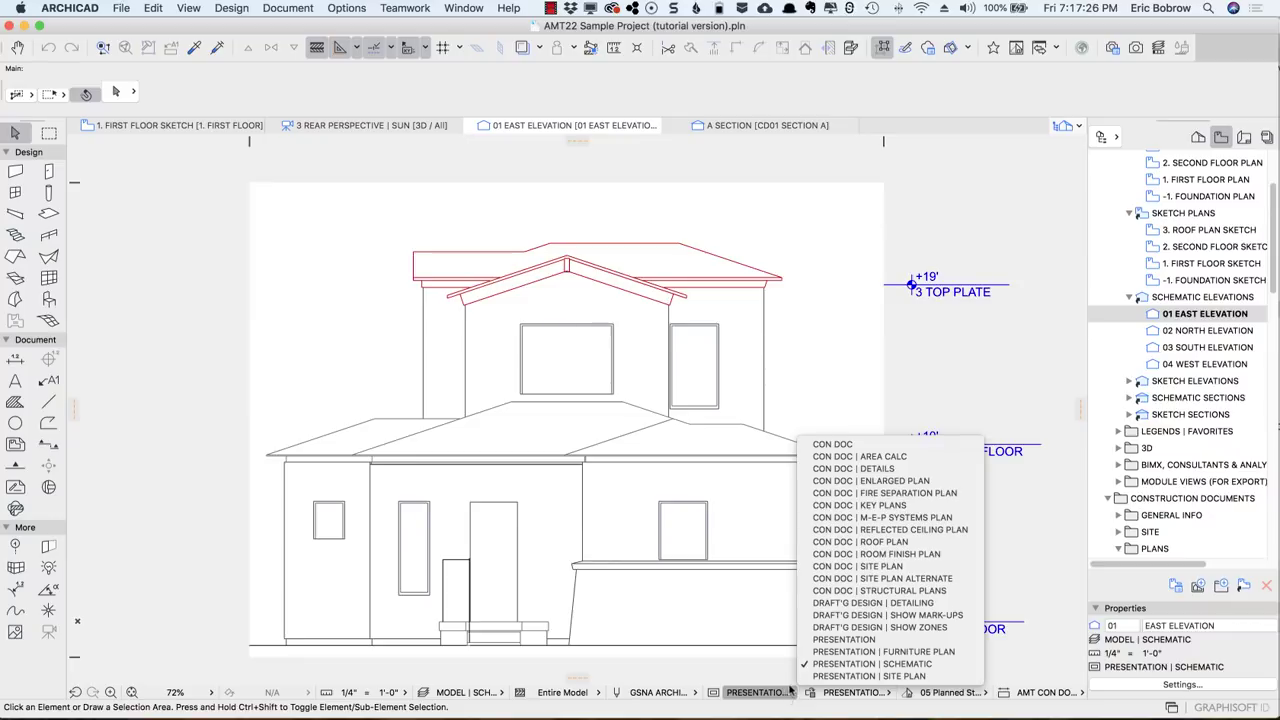
click(843, 639)
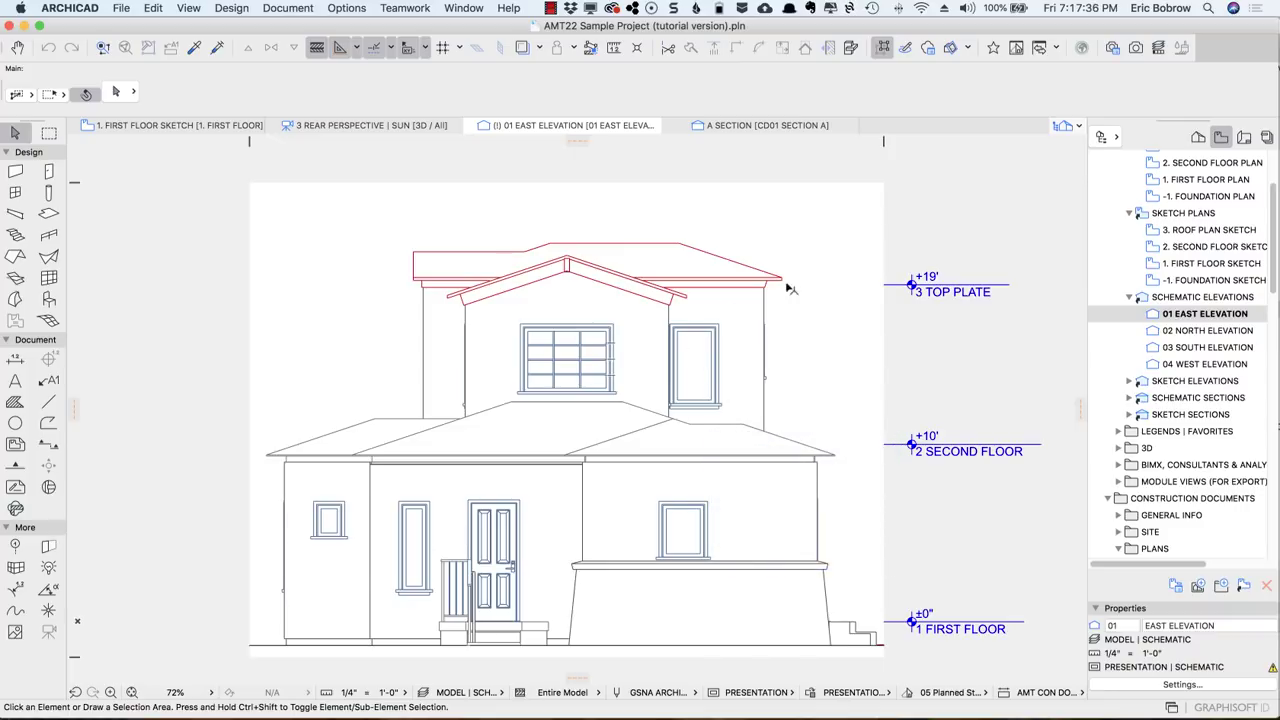
Step: Open the Sketch Elevations view "01 EAST ELEVATION", inspect its linework, and set its model view options to PRESENTATION
click(1129, 381)
double_click(1155, 399)
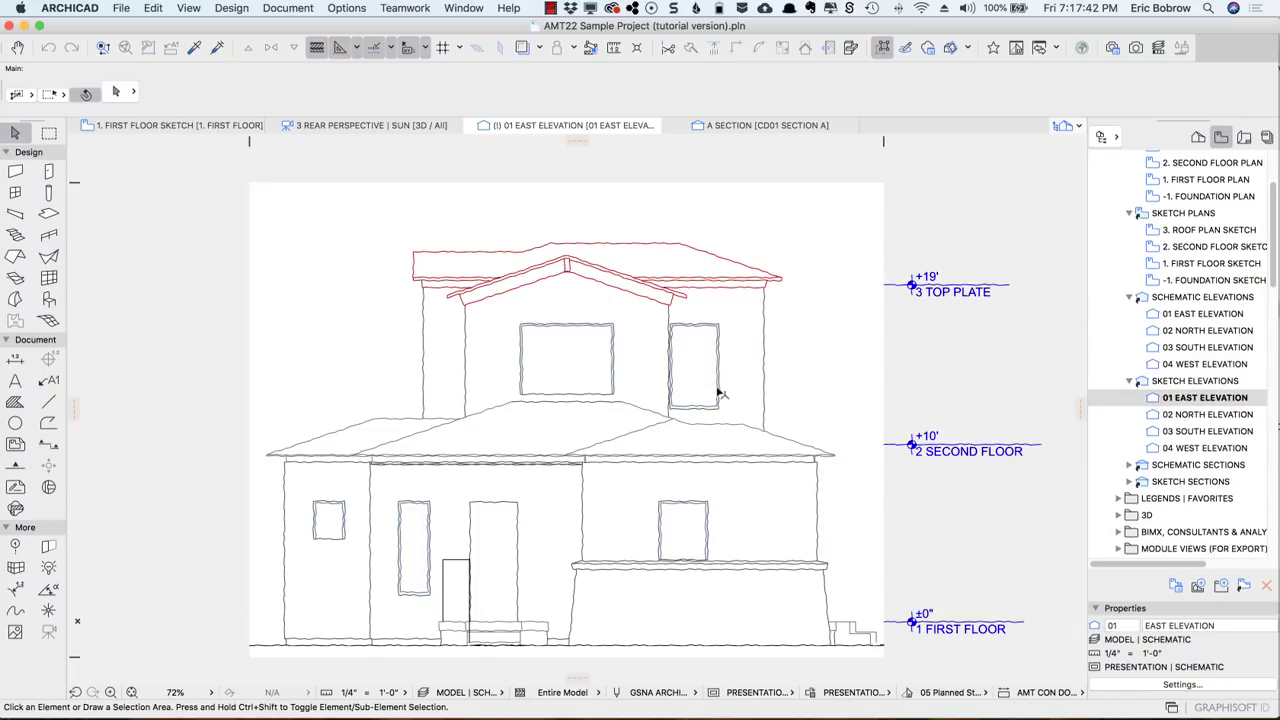
scroll(754, 429, up, 3)
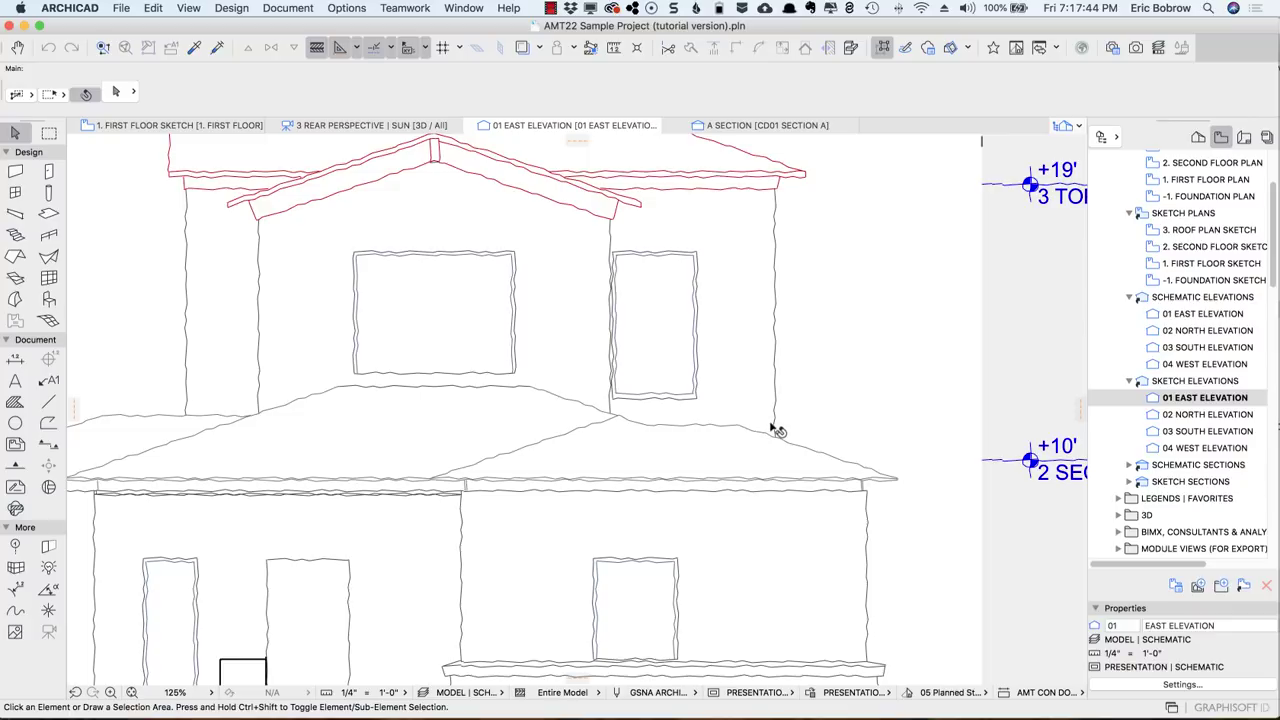
scroll(771, 430, down, 3)
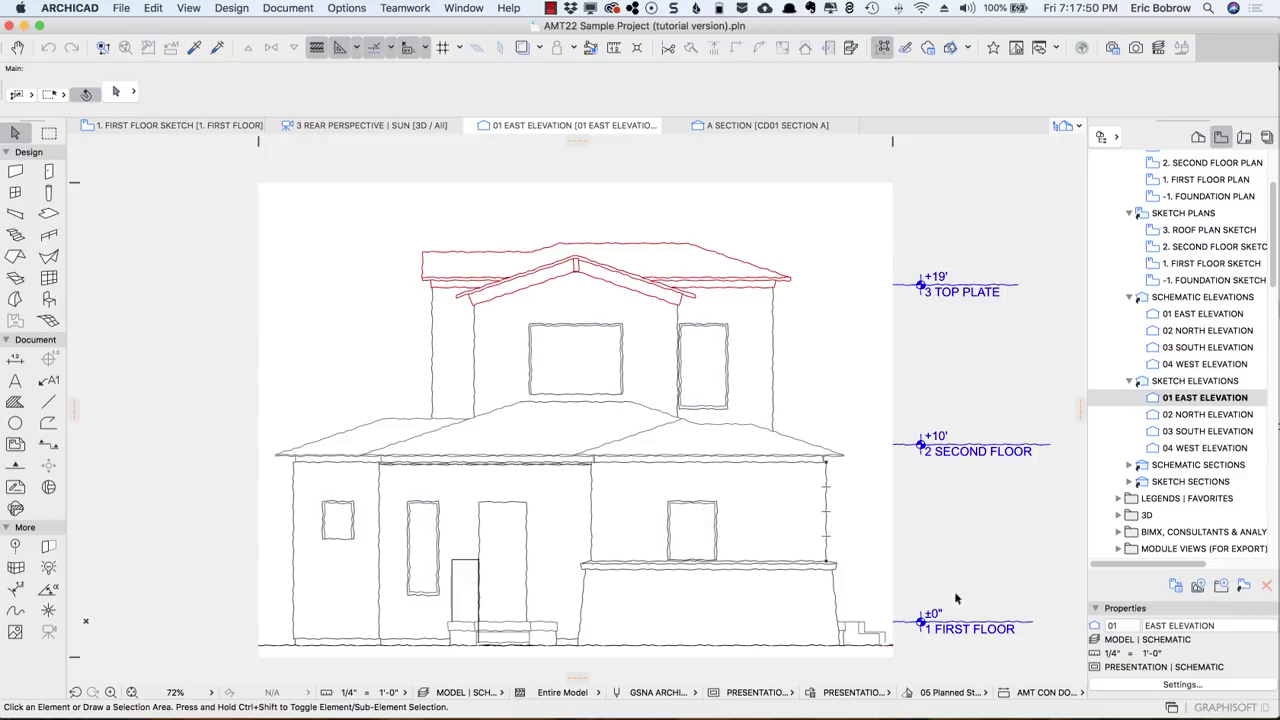
click(792, 692)
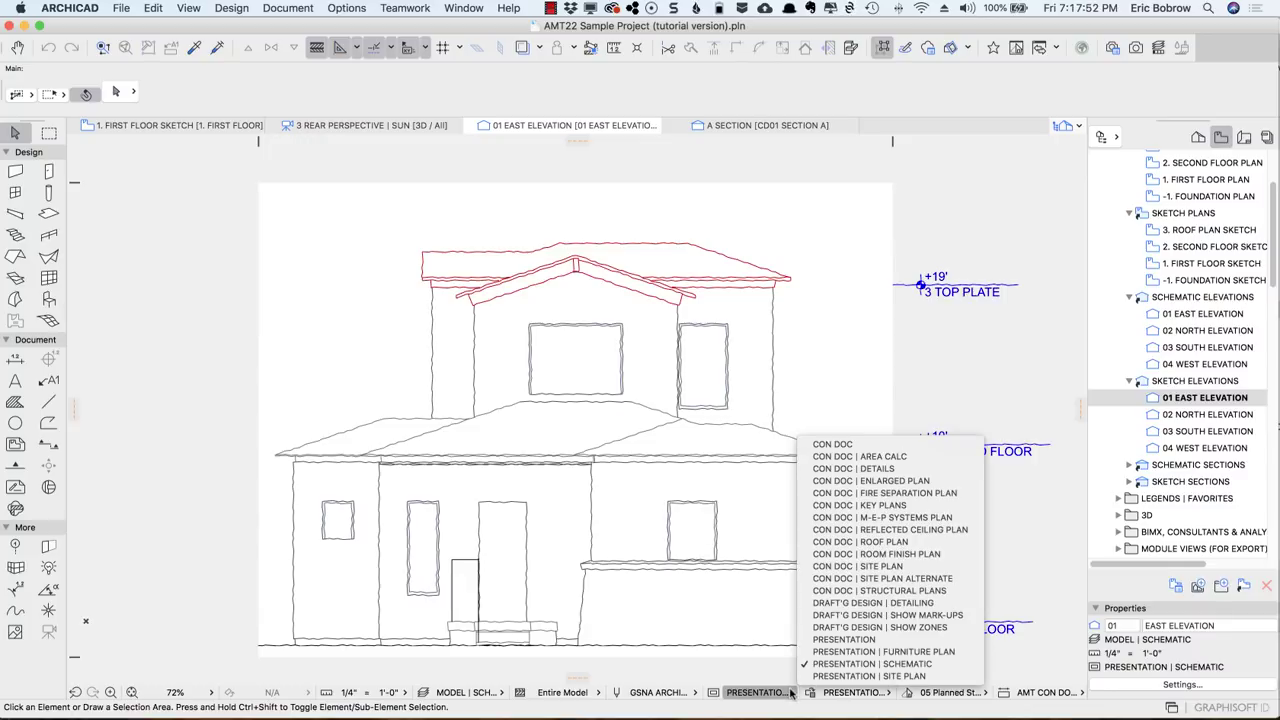
click(824, 640)
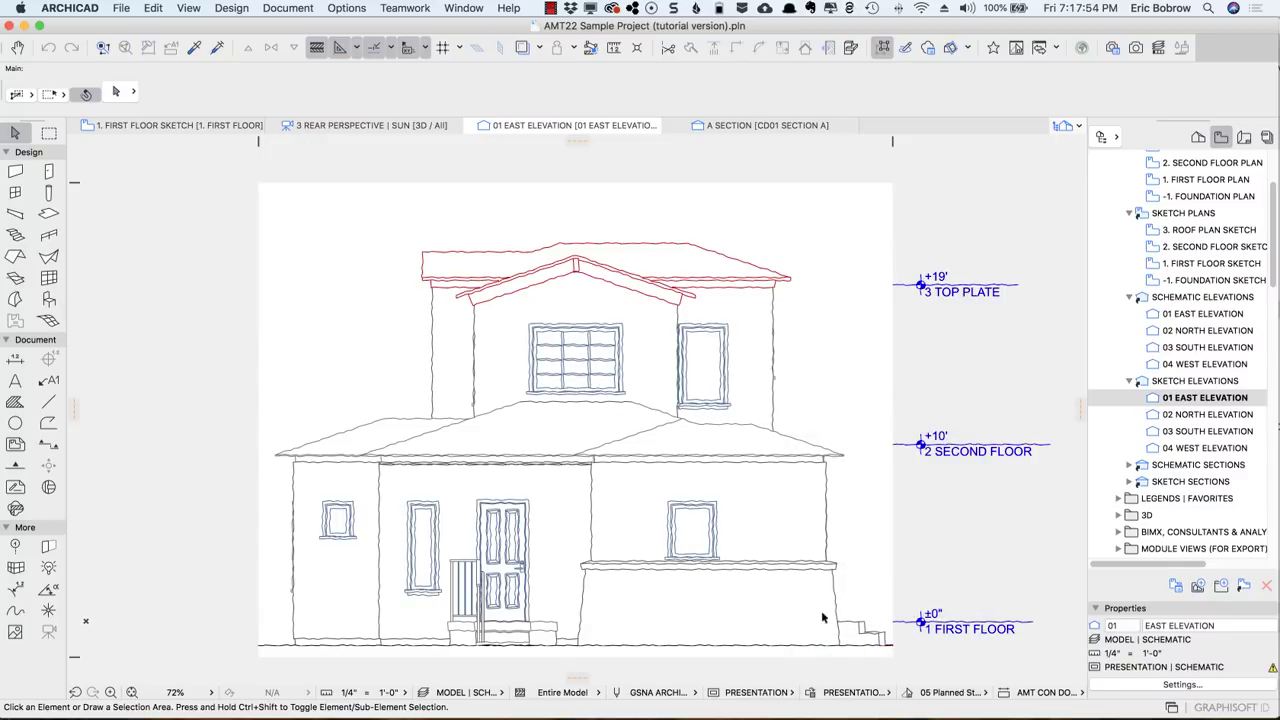
mouse_move(517, 552)
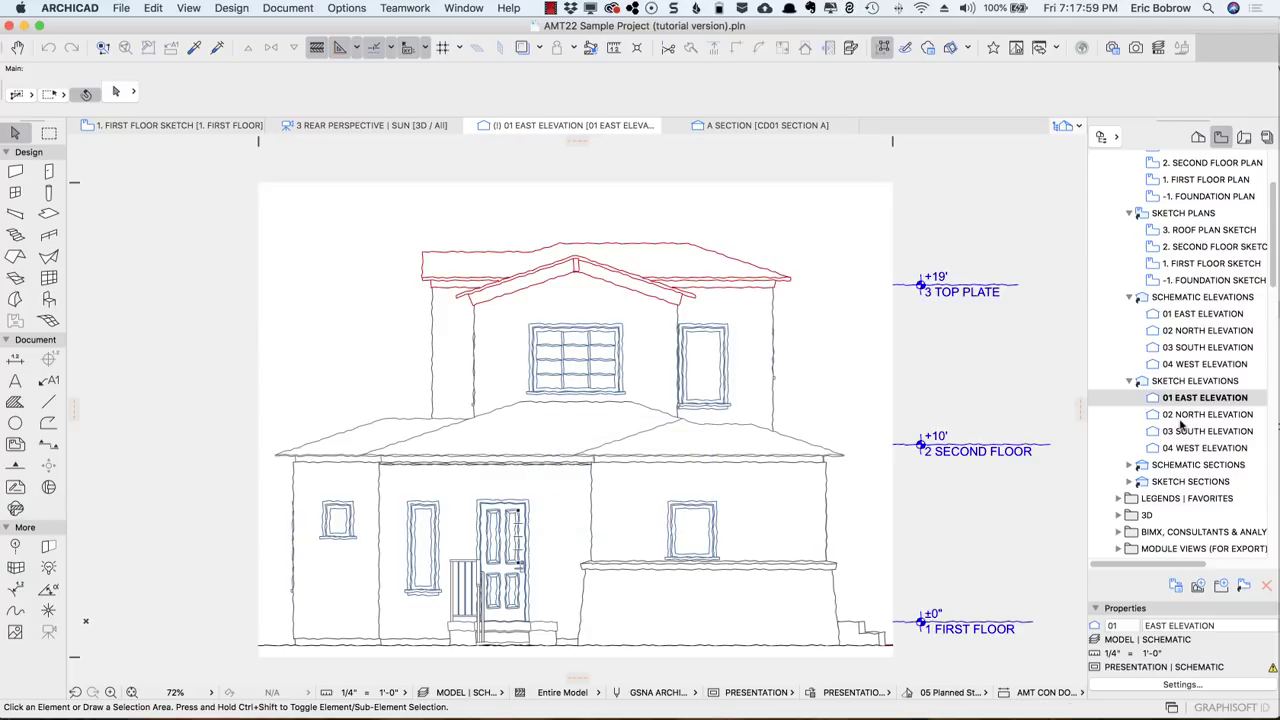
Step: Compare the roof, wall and stair detail of the construction A SECTION with the Schematic Sections view "A SECTION"
click(776, 126)
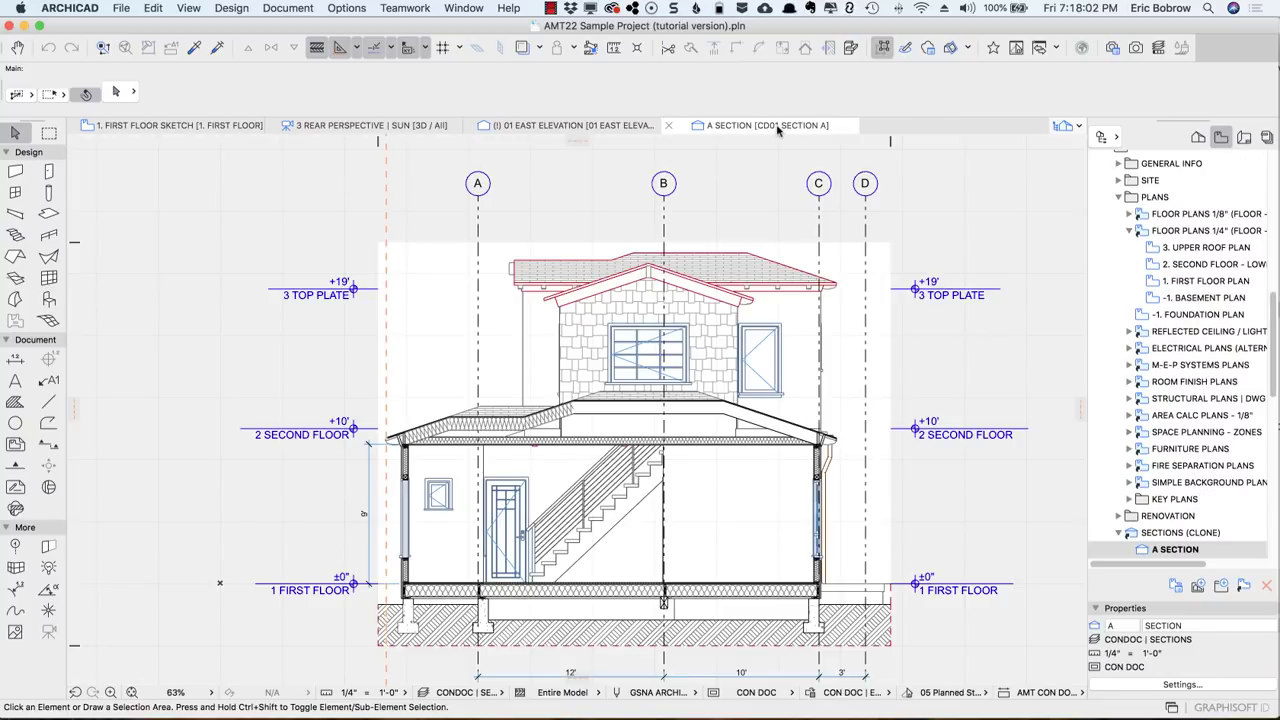
scroll(416, 410, up, 5)
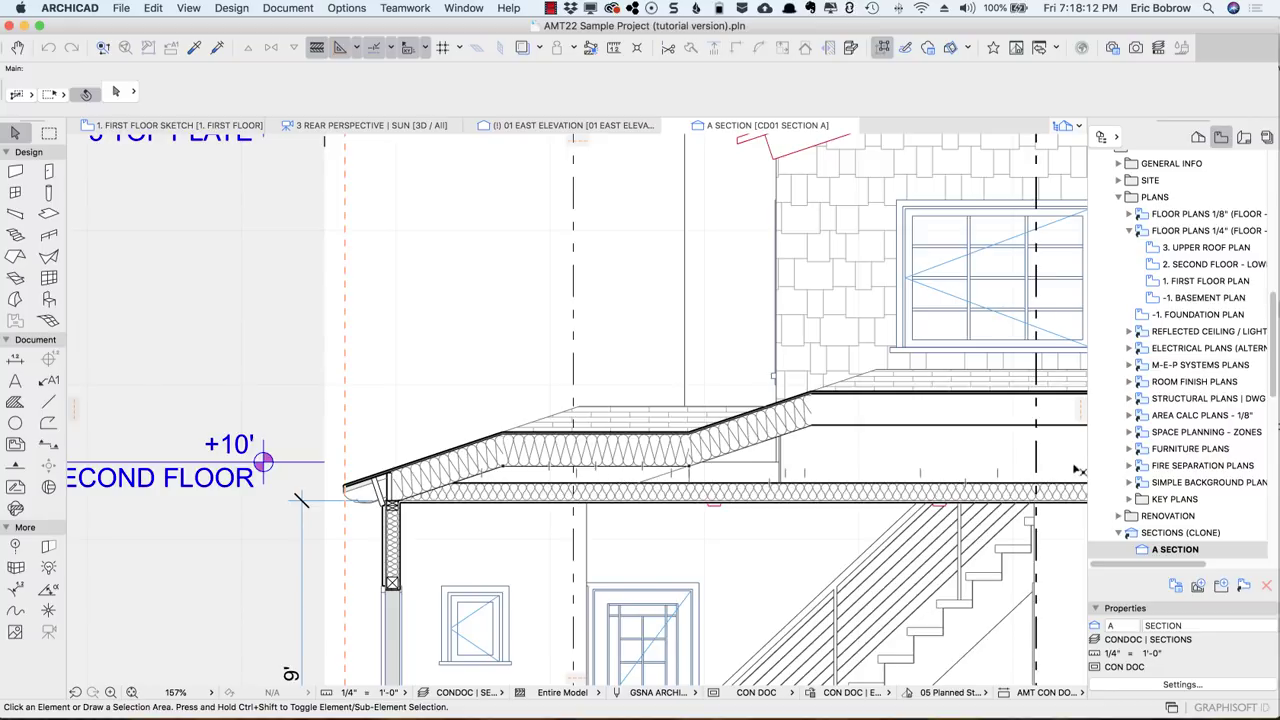
scroll(1216, 231, up, 5)
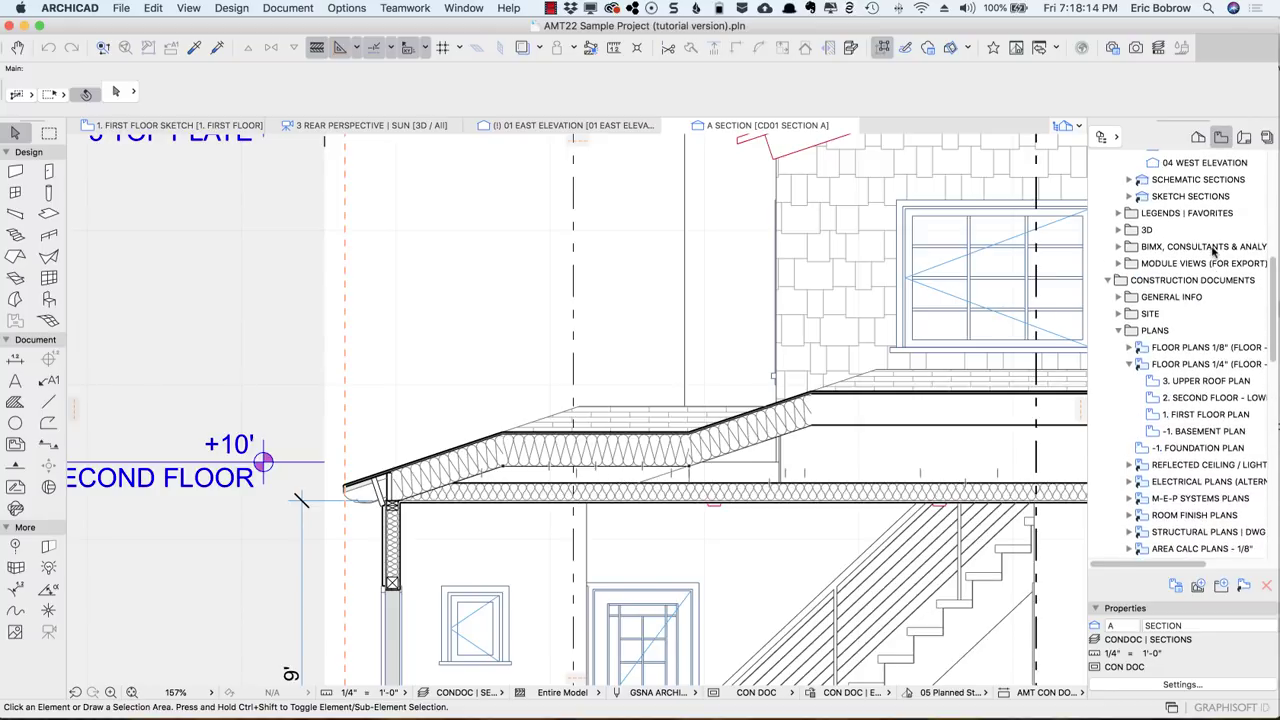
click(1130, 222)
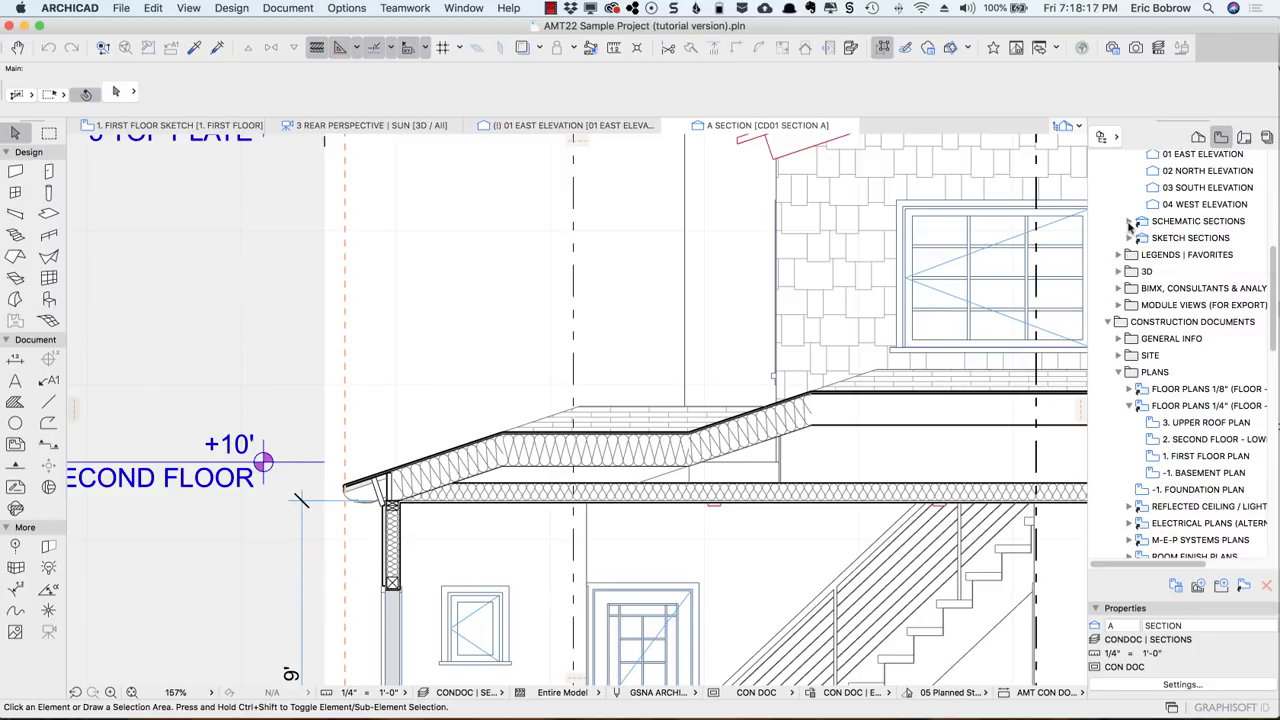
click(1188, 240)
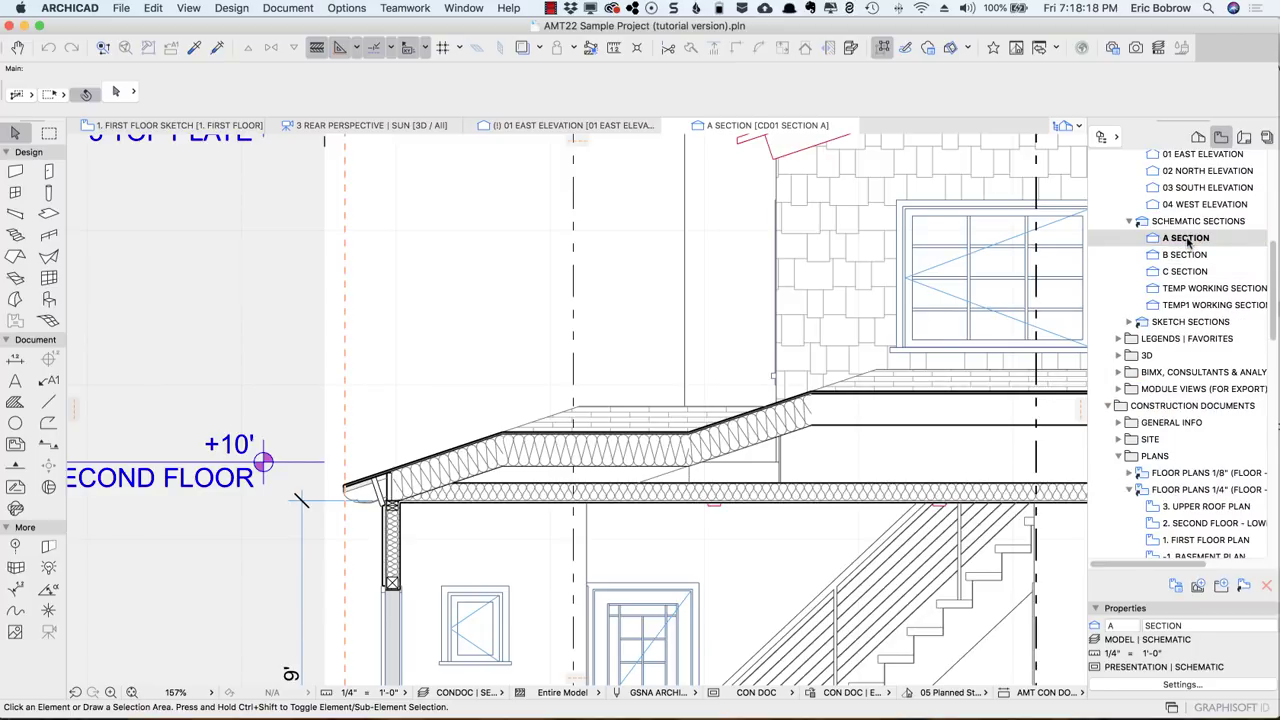
double_click(1188, 240)
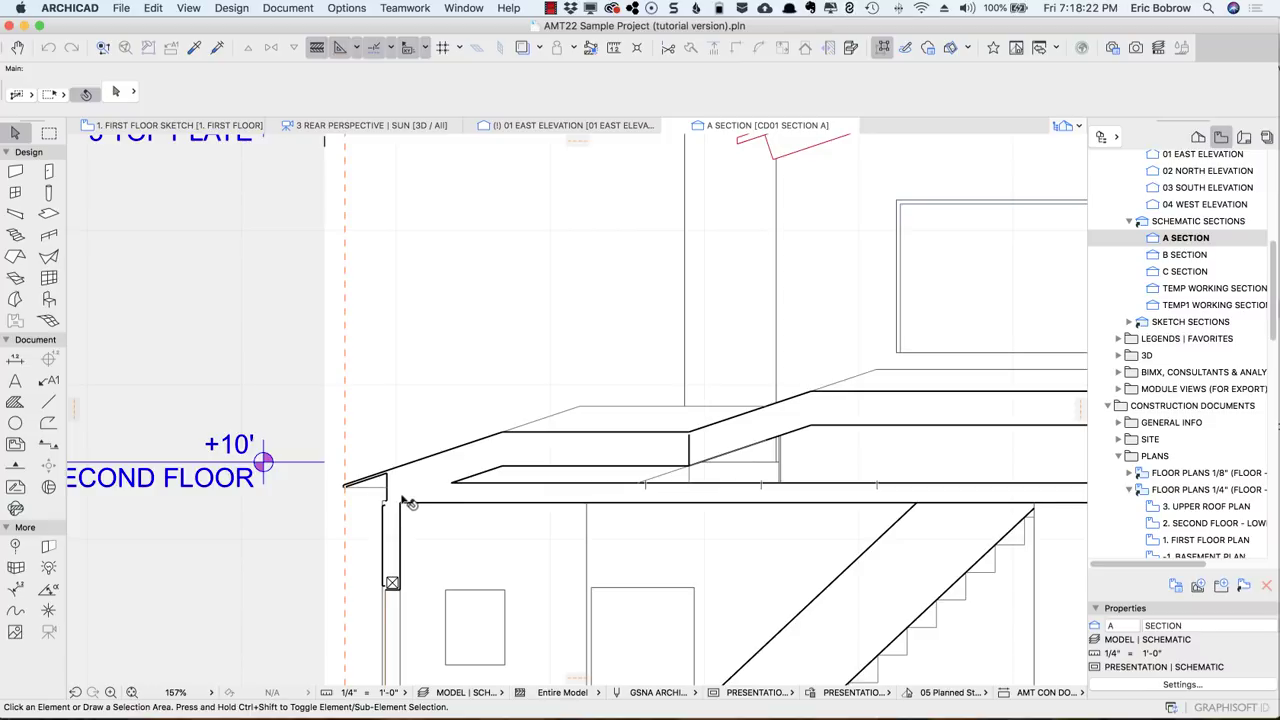
scroll(405, 499, down, 3)
scroll(408, 502, down, 1)
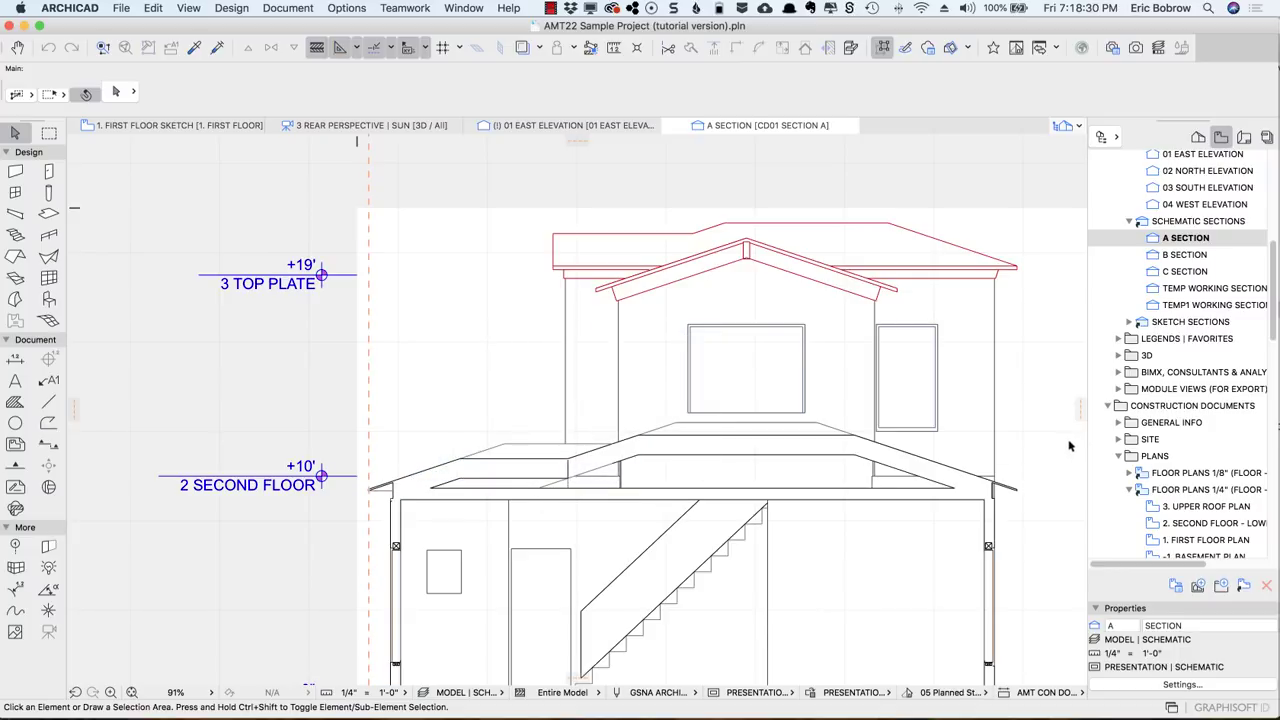
Step: Open the Sketch Sections view "A SECTION" and examine the whole section in its sketch display
click(1129, 322)
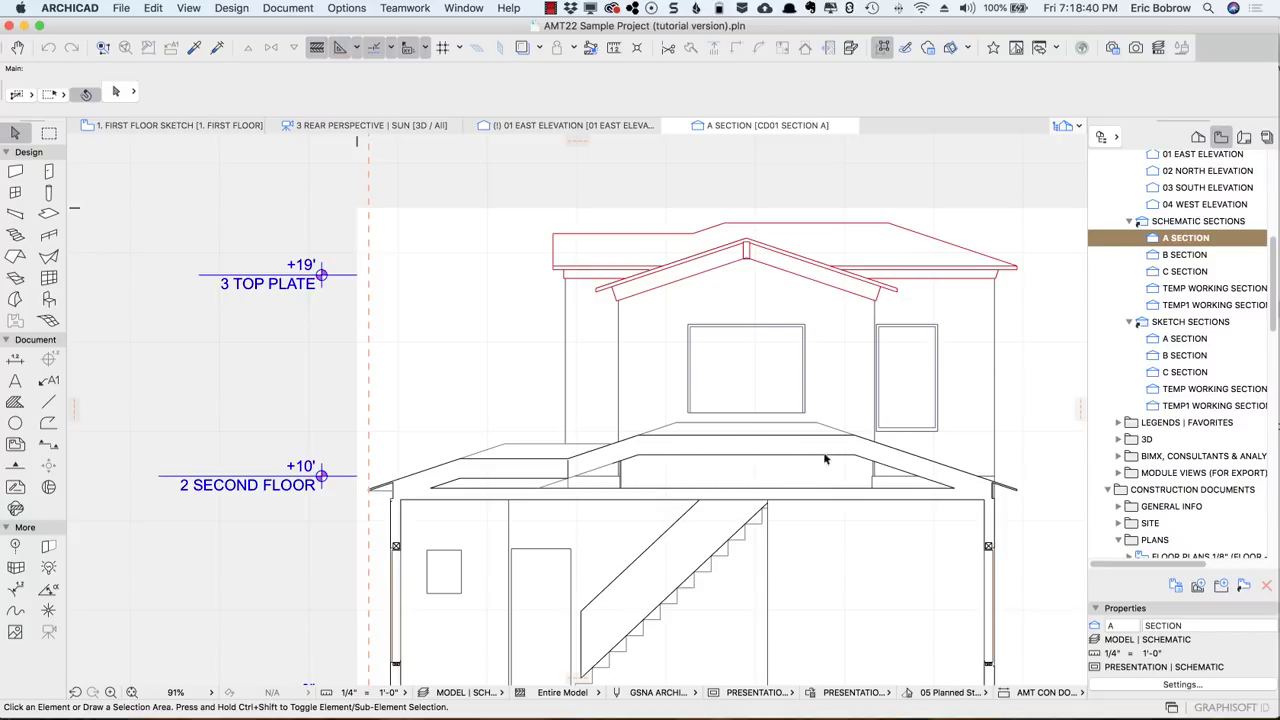
double_click(1160, 339)
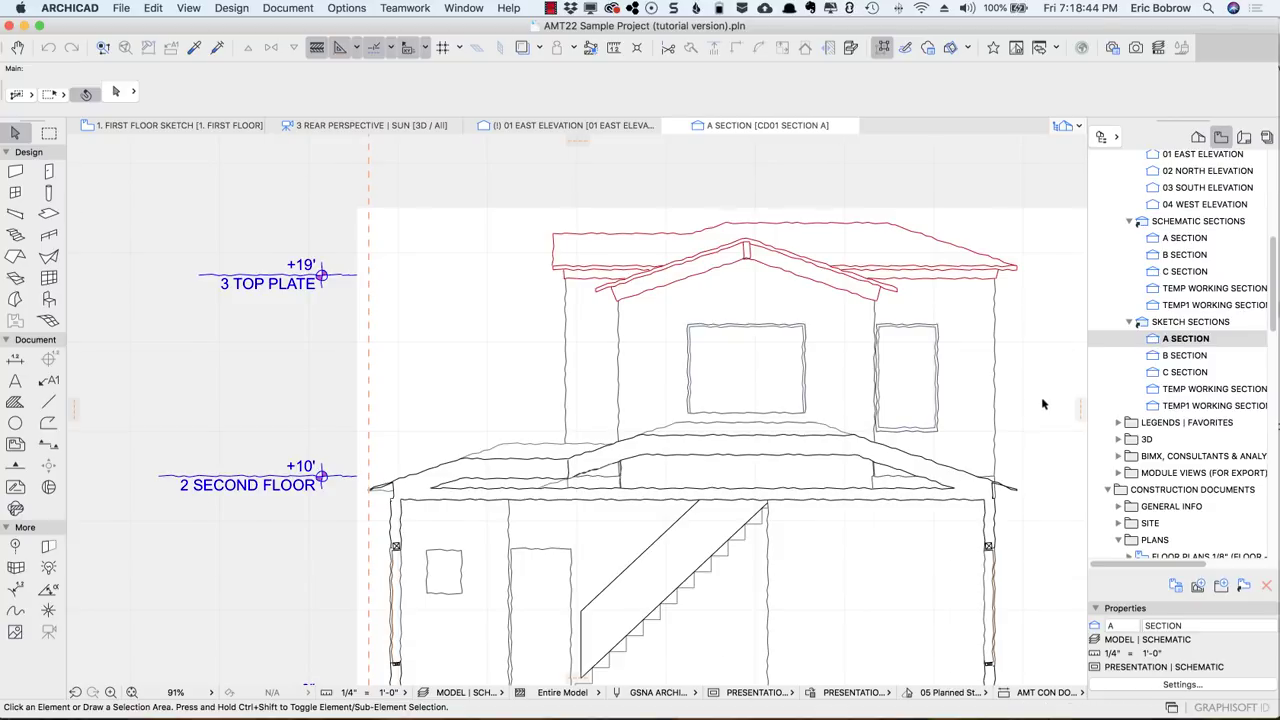
scroll(1042, 404, down, 3)
middle_drag(1050, 404, 895, 398)
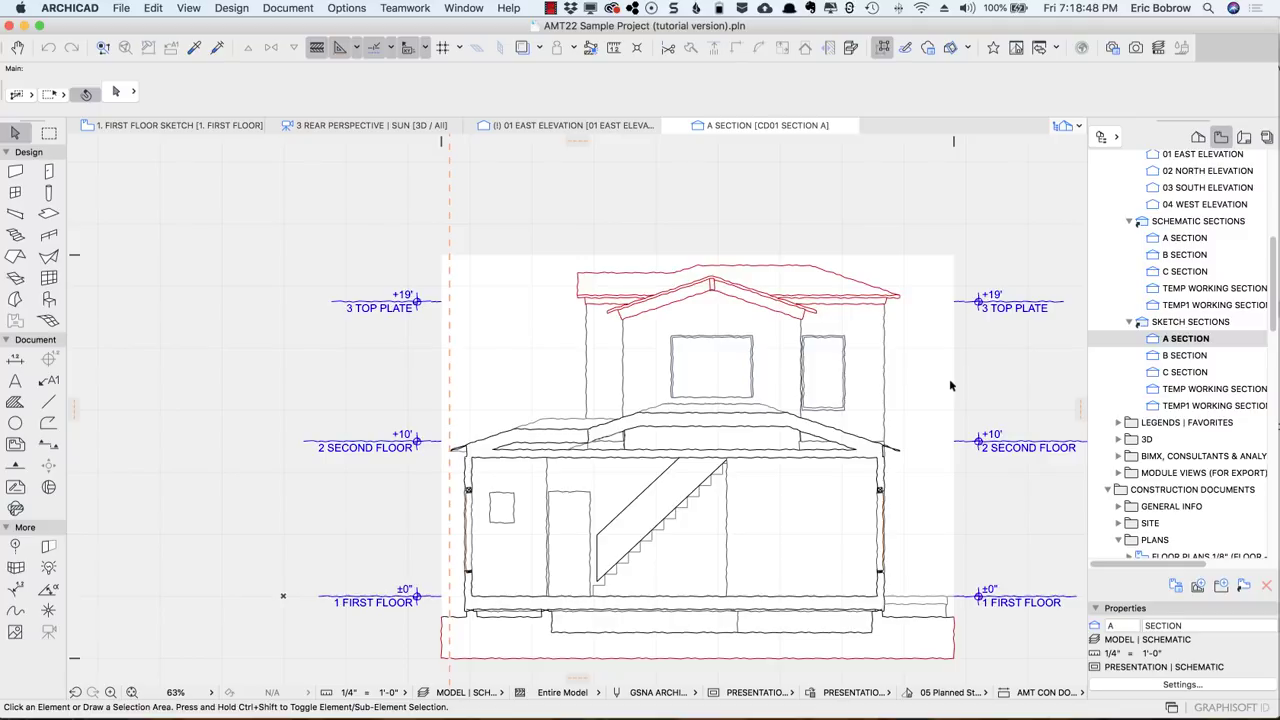
Step: Switch to the "3 REAR PERSPECTIVE | SUN" 3D view and open the PhotoRendering Settings
click(367, 127)
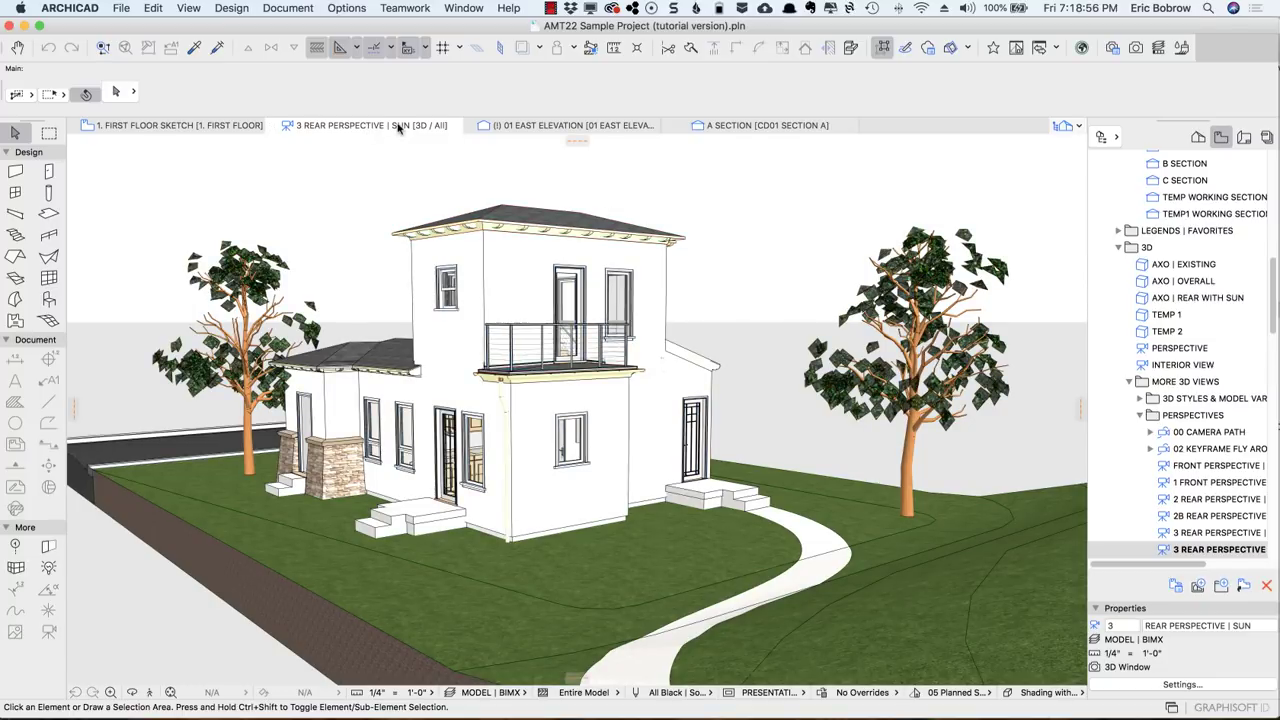
click(286, 7)
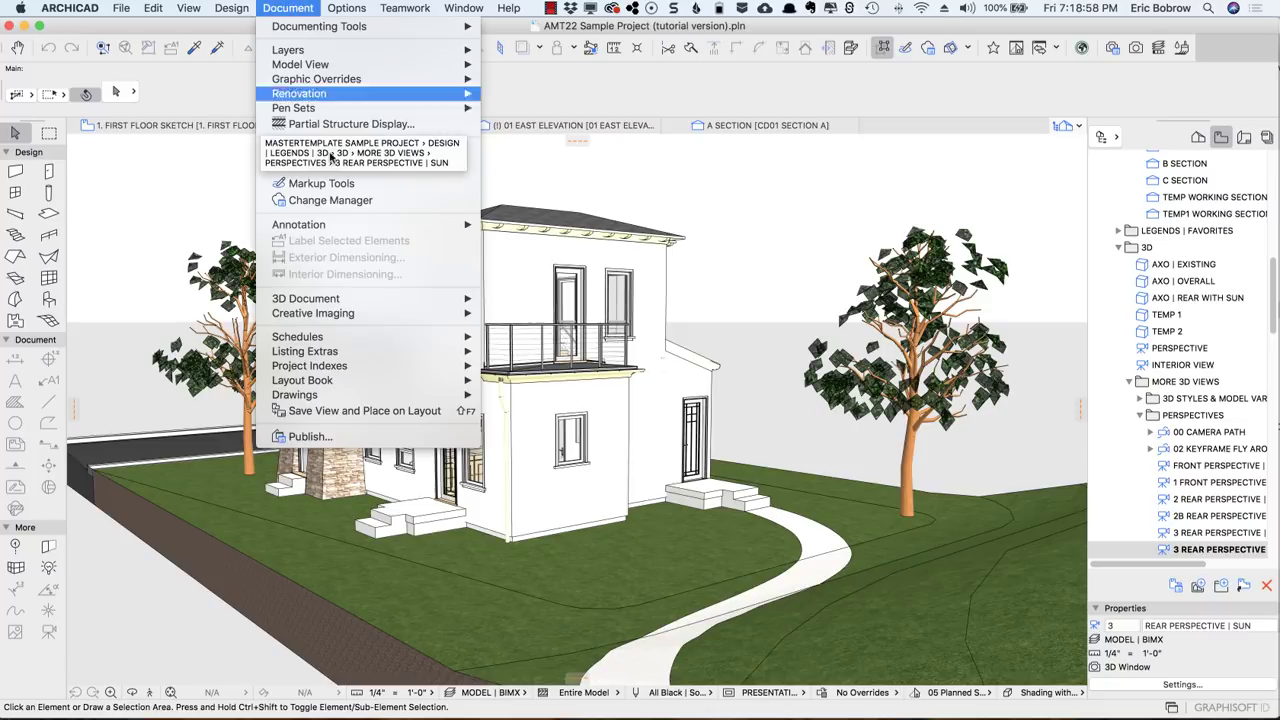
mouse_move(316, 318)
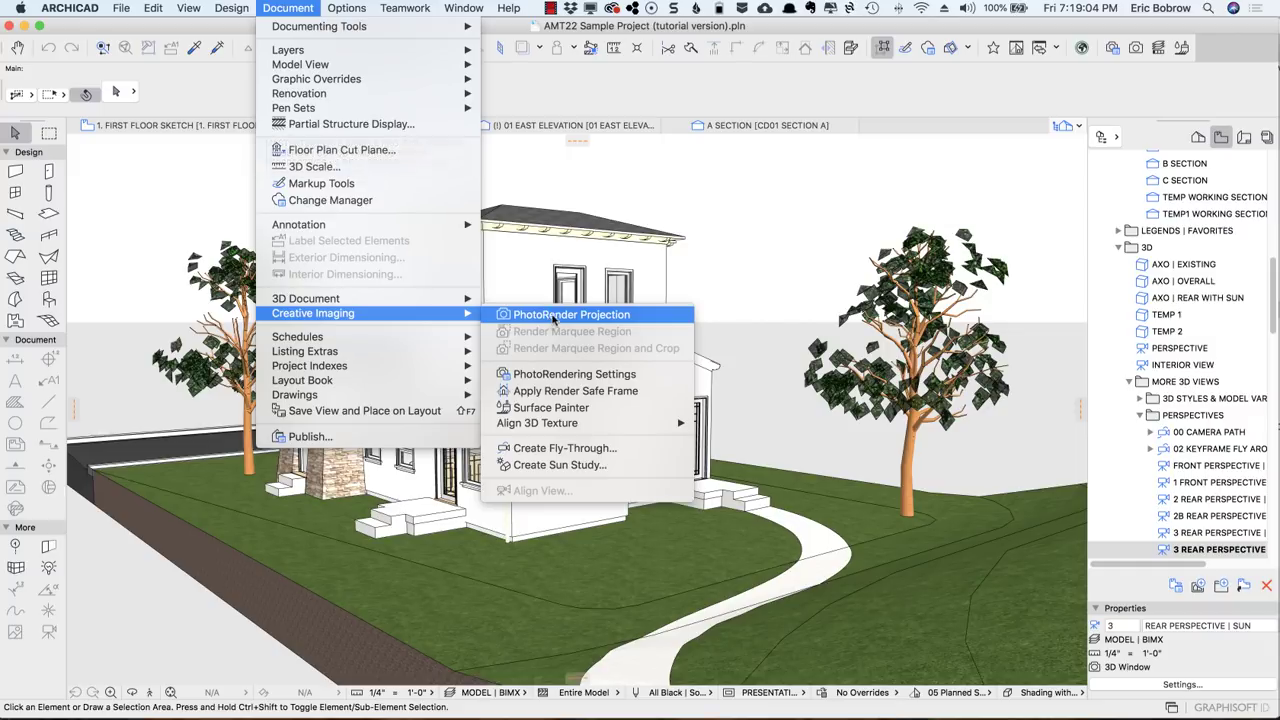
click(568, 374)
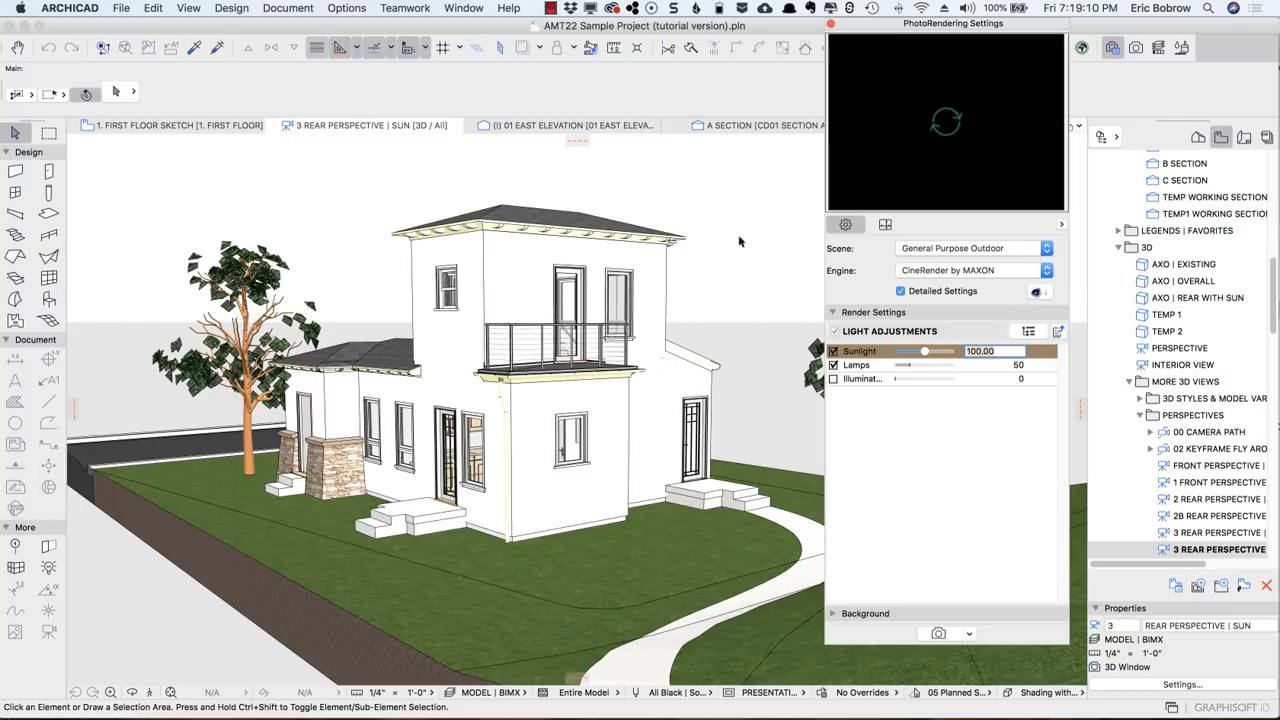
Step: Set the rendering engine to Sketch and review the available line styles, keeping Tech Pencil
click(984, 272)
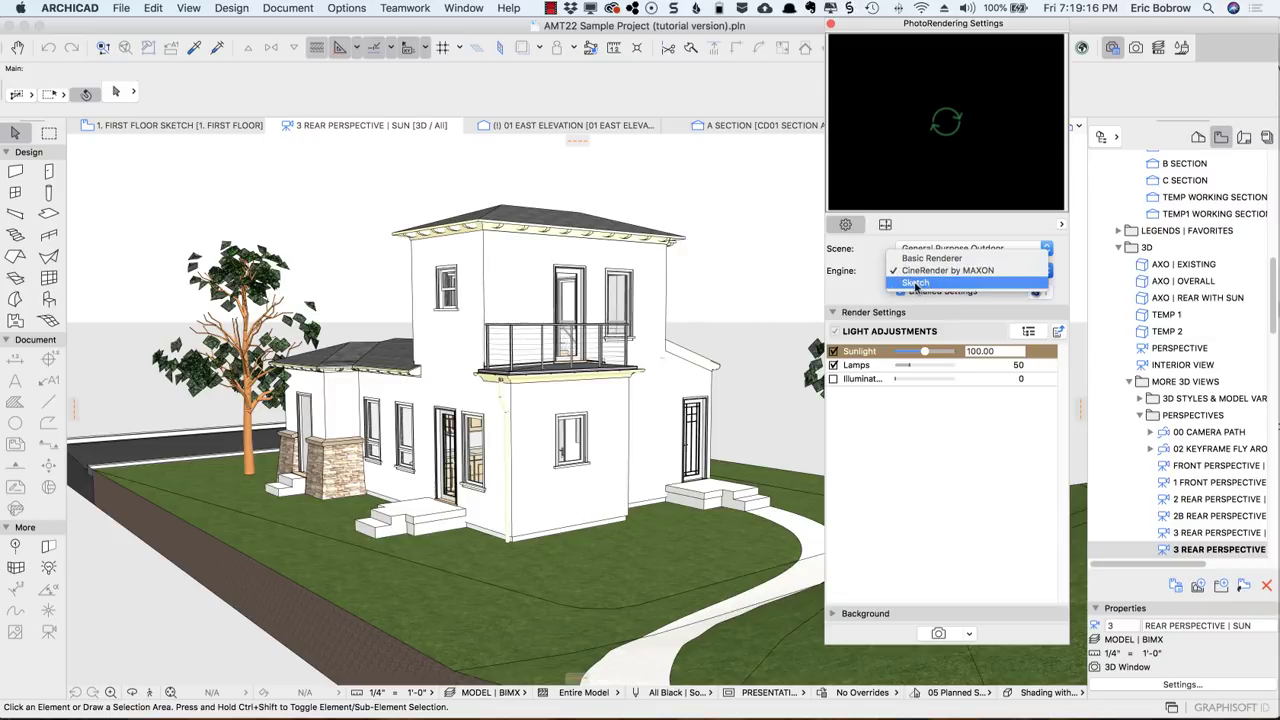
click(916, 283)
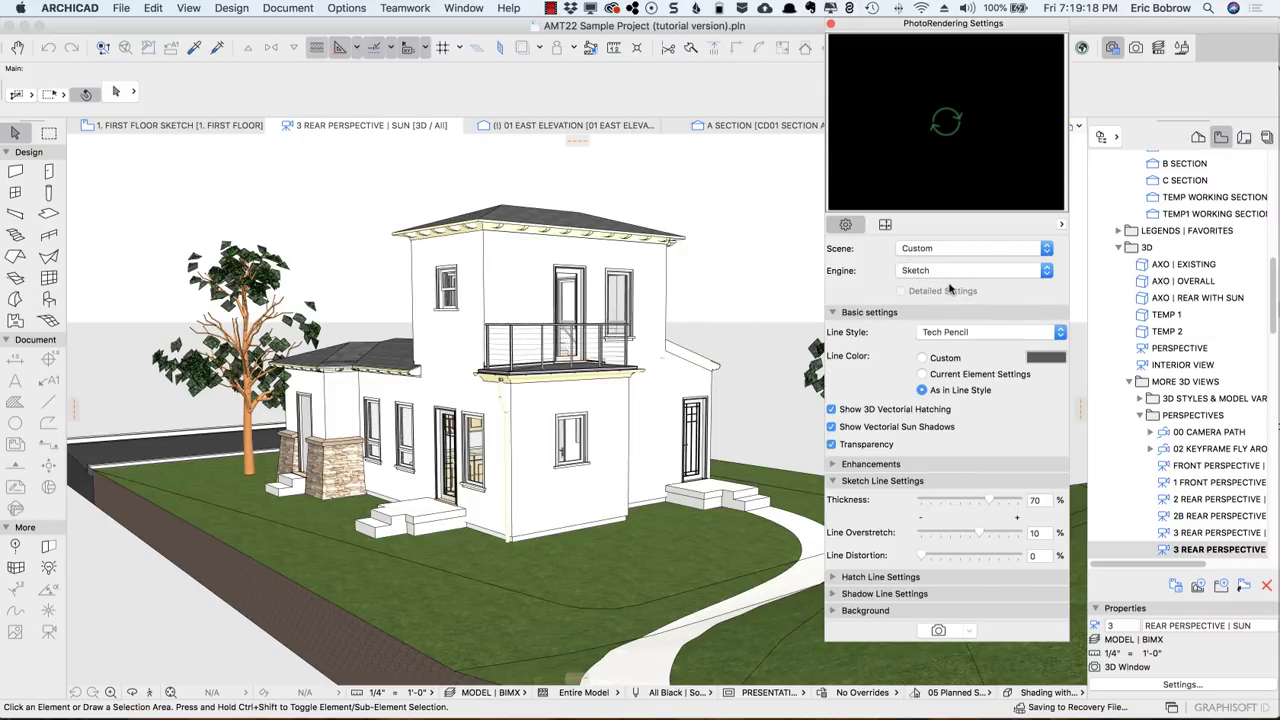
click(984, 340)
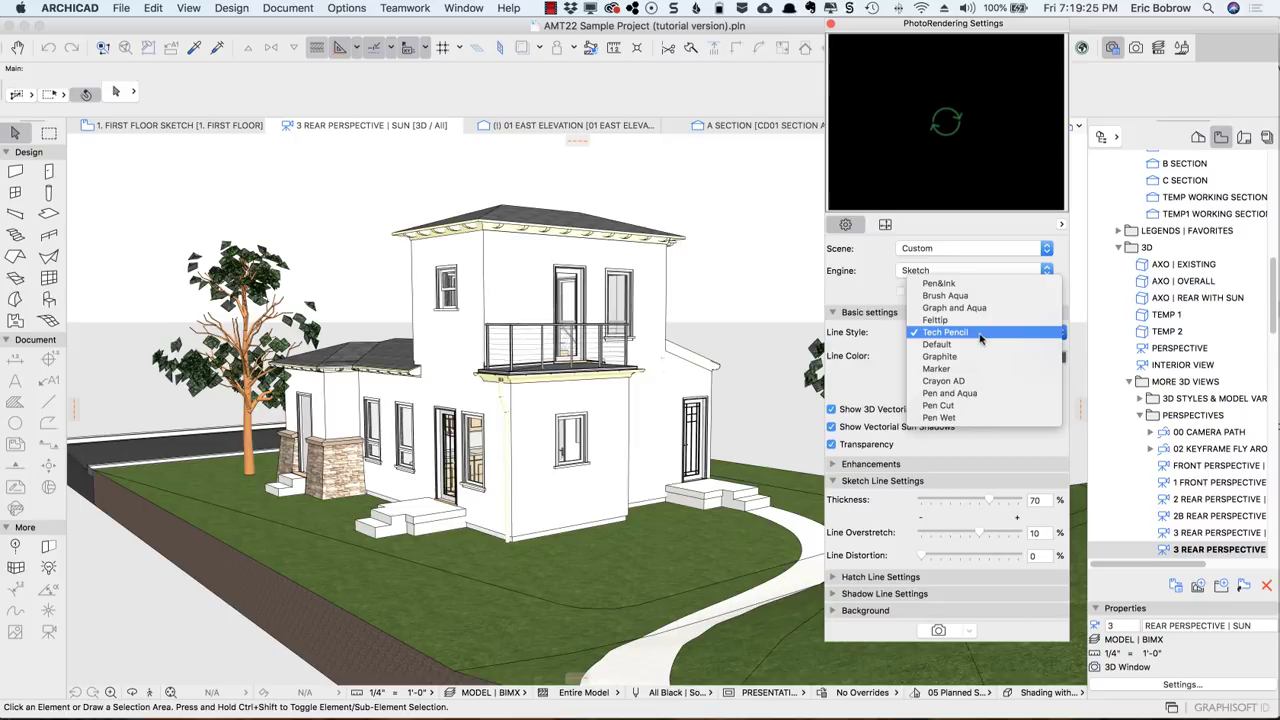
click(898, 349)
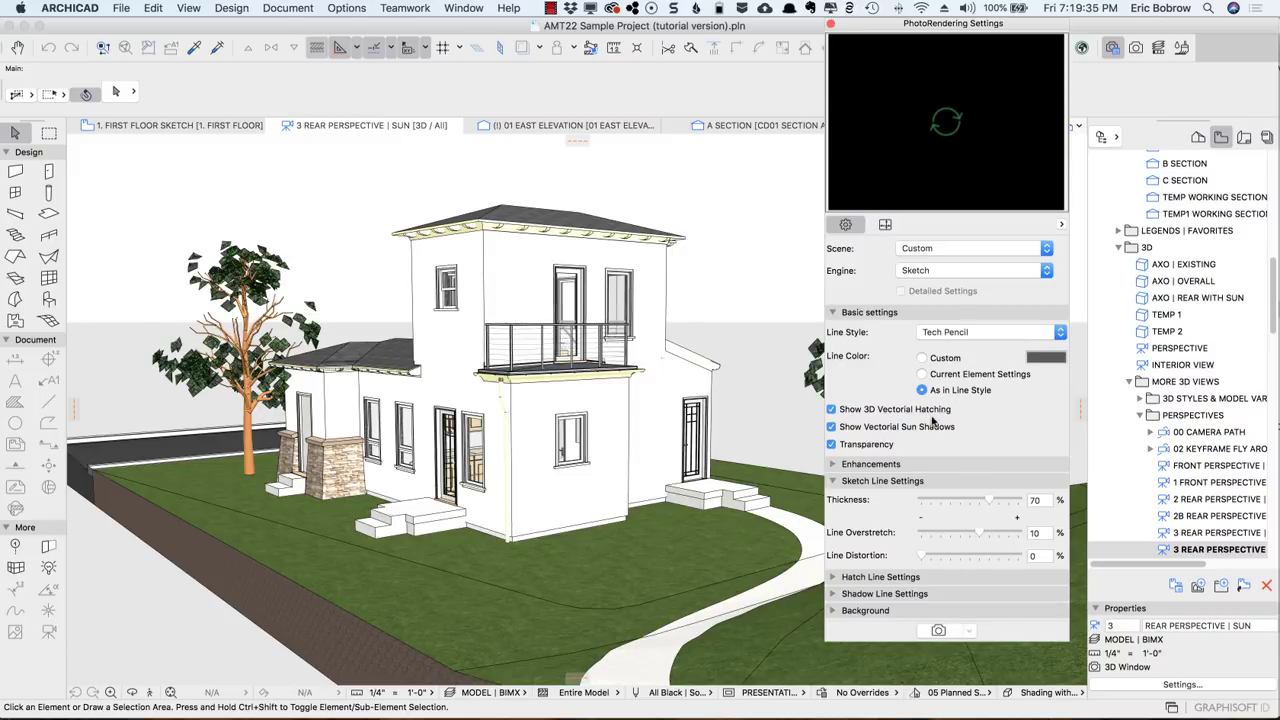
Step: Render the rear perspective as a sketch picture, return to the 3D view and close the PhotoRendering Settings
click(938, 631)
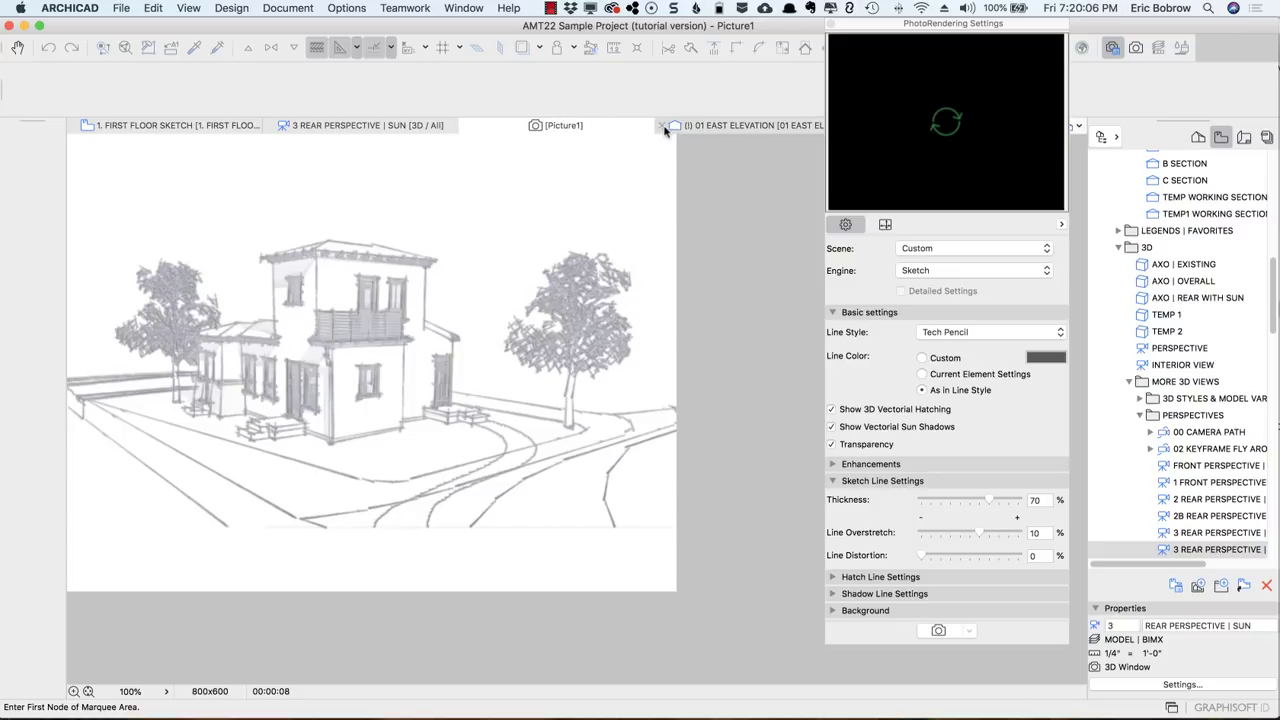
click(381, 127)
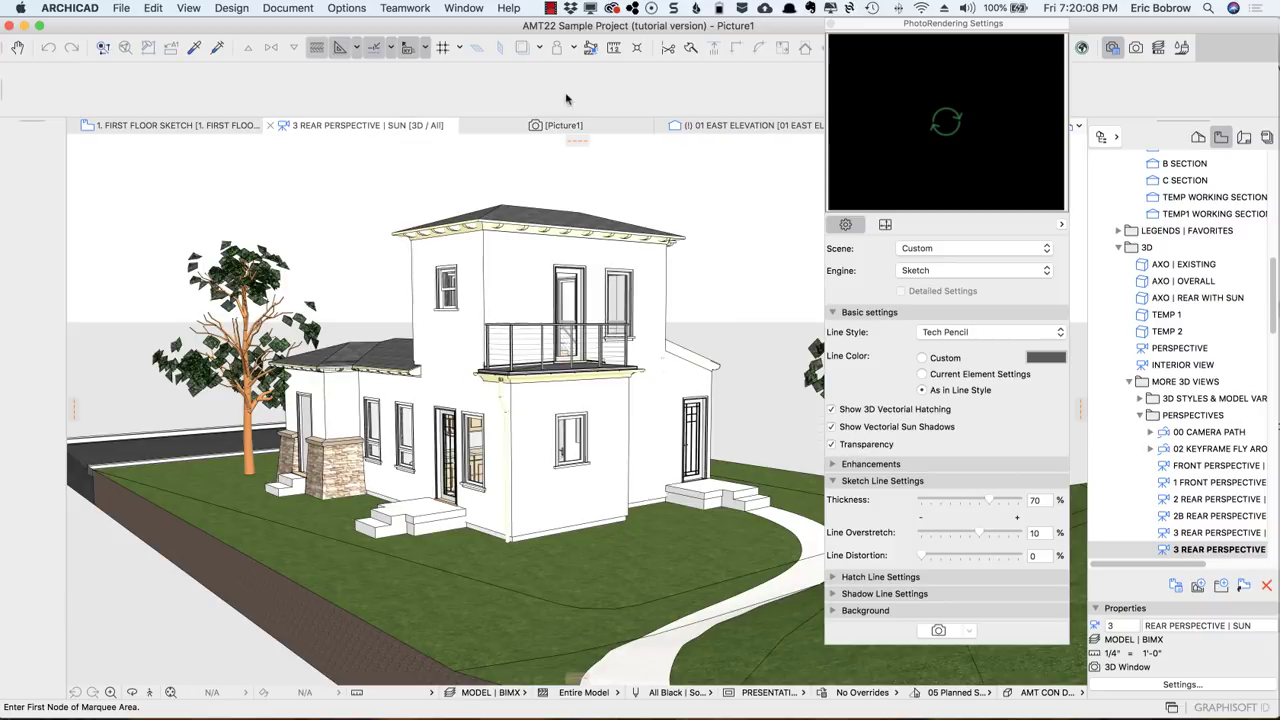
click(831, 24)
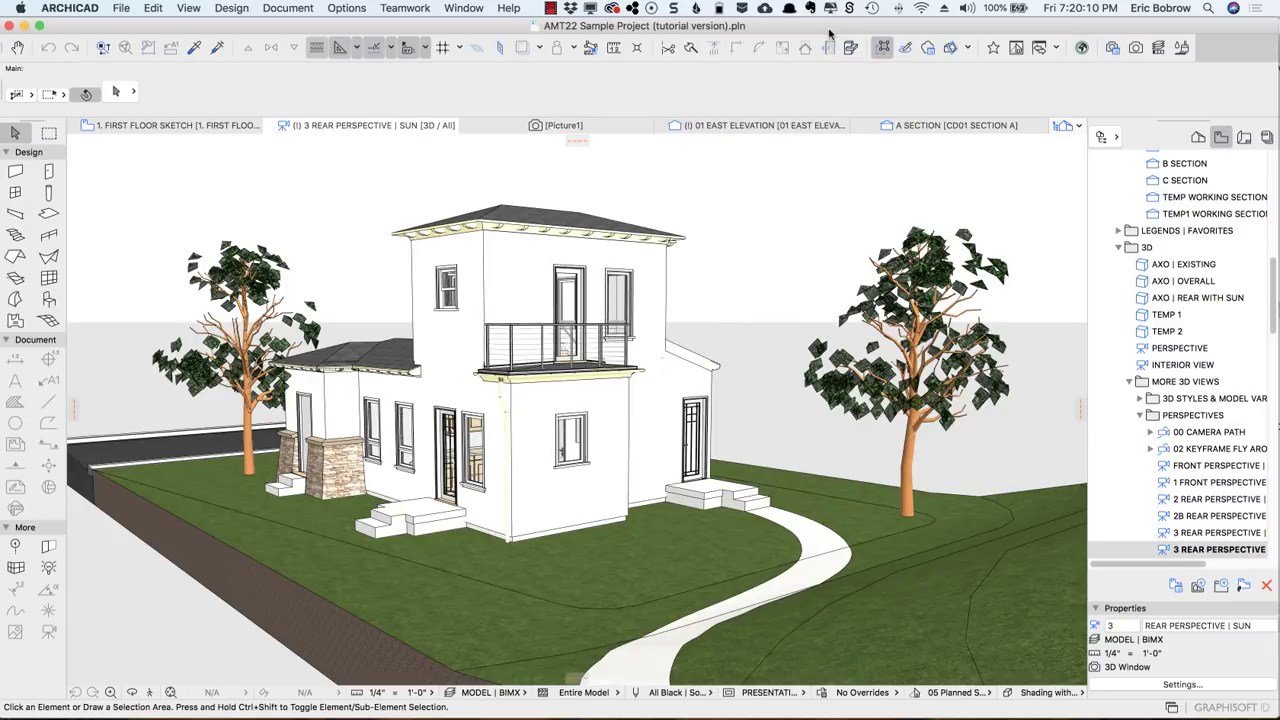
Step: Display the rear perspective in the White Model 3D style, then change it to Hidden Line - Vectorial
click(1076, 693)
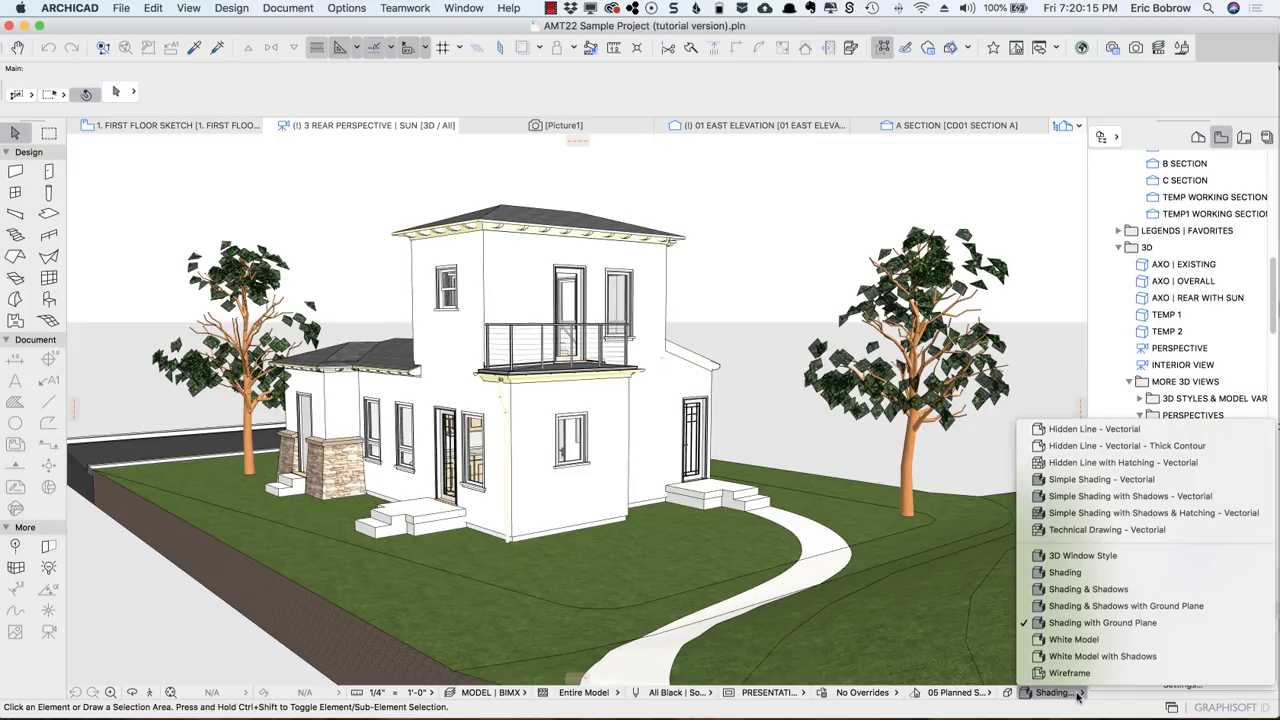
click(1079, 640)
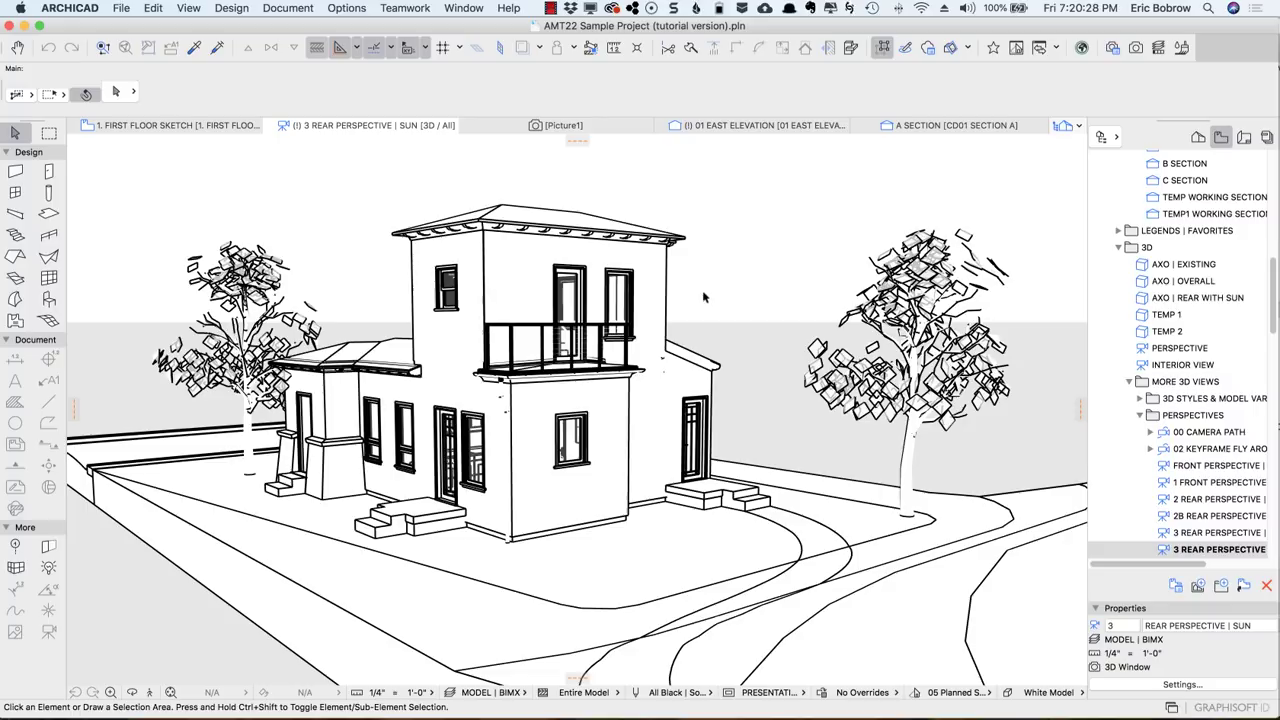
click(1050, 692)
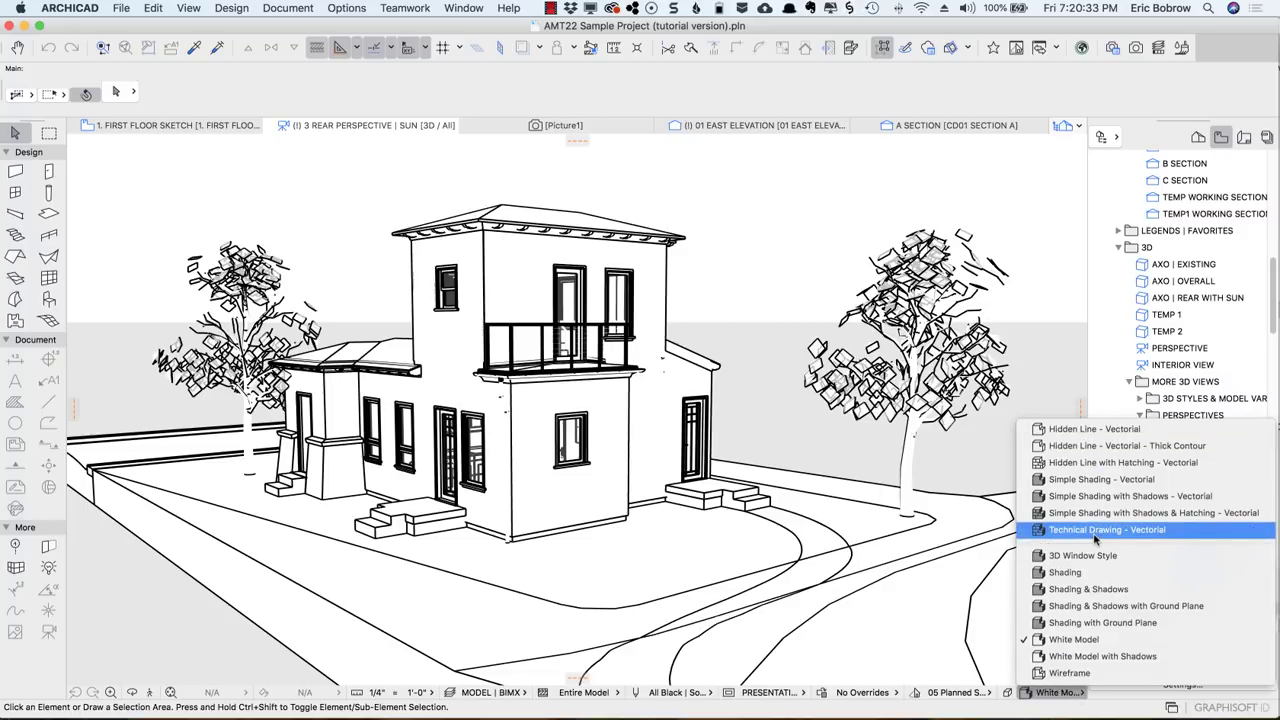
click(1083, 430)
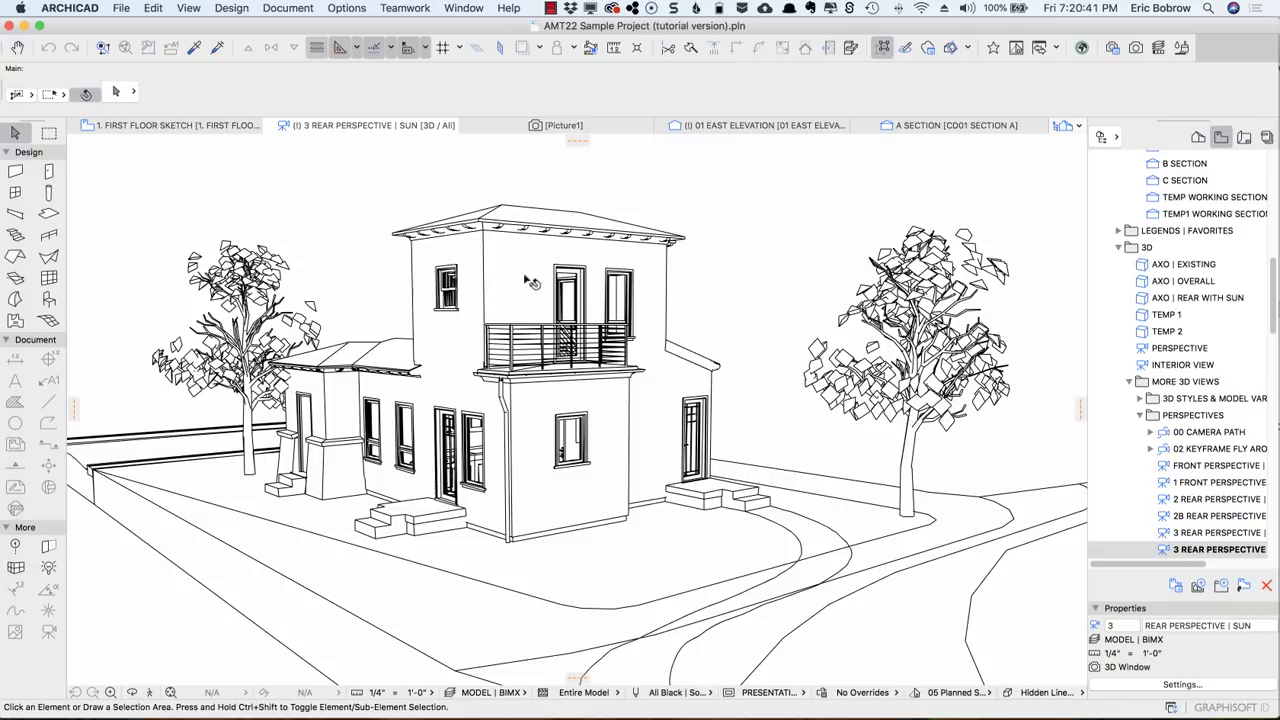
Step: Open the 3D Styles settings and compare White Model's engine with the Hidden Line and Simple Shading vectorial styles, keeping Hidden Line - Vectorial
click(194, 9)
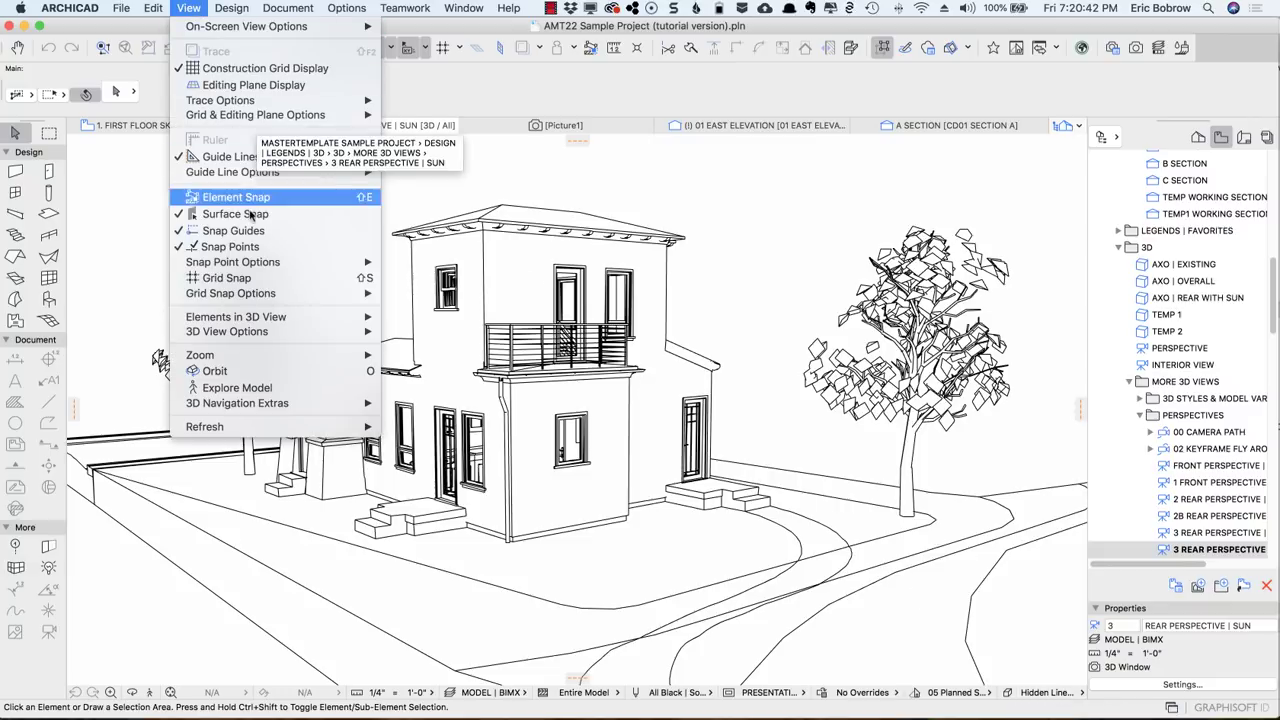
mouse_move(229, 335)
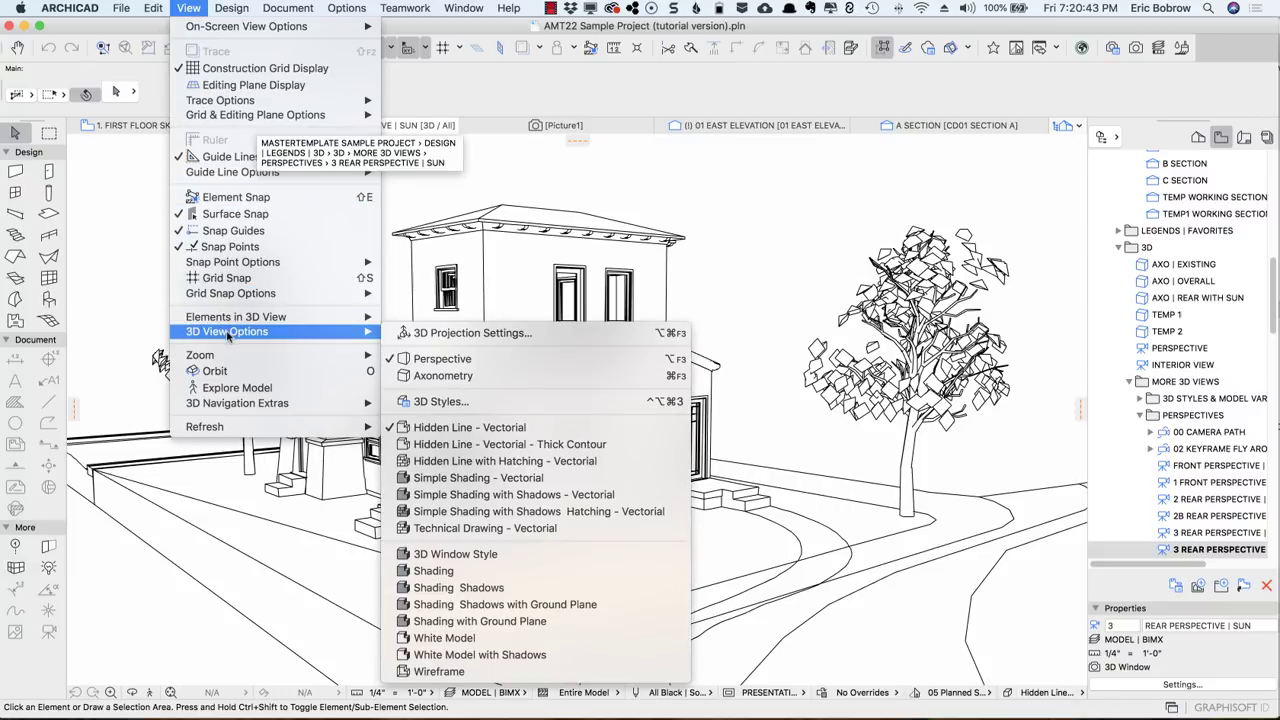
click(421, 402)
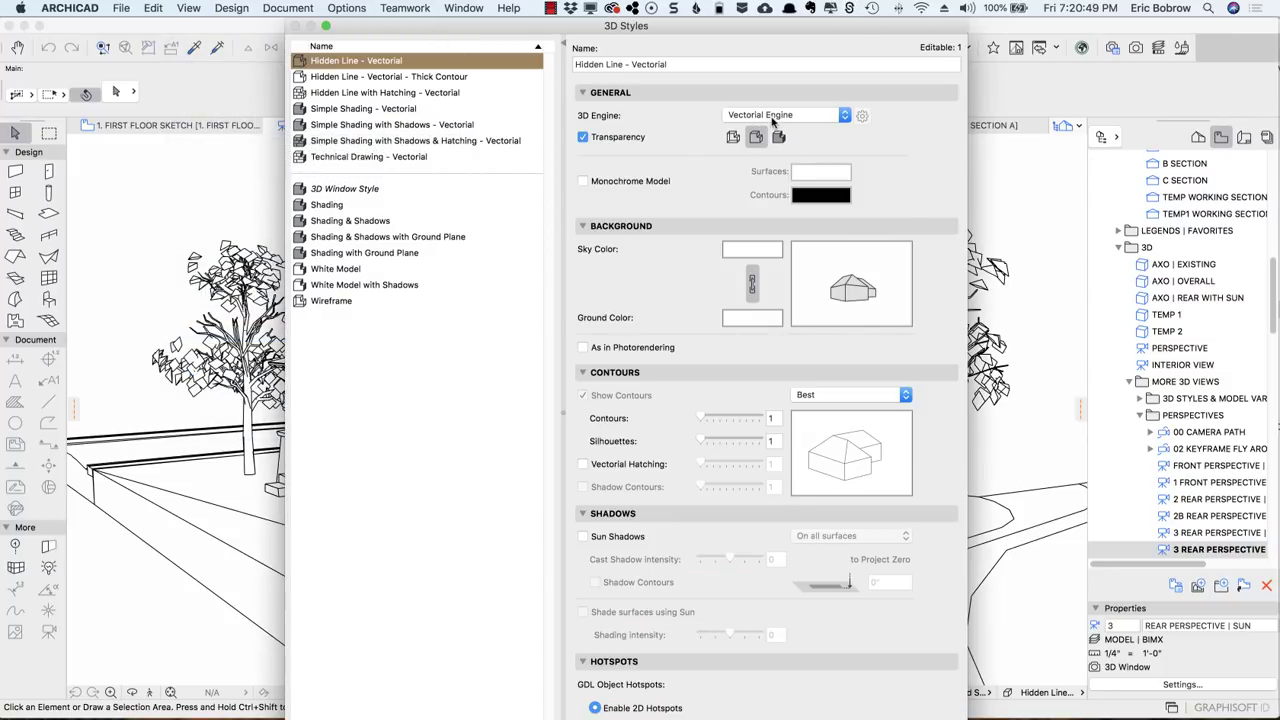
click(772, 118)
click(685, 112)
click(344, 270)
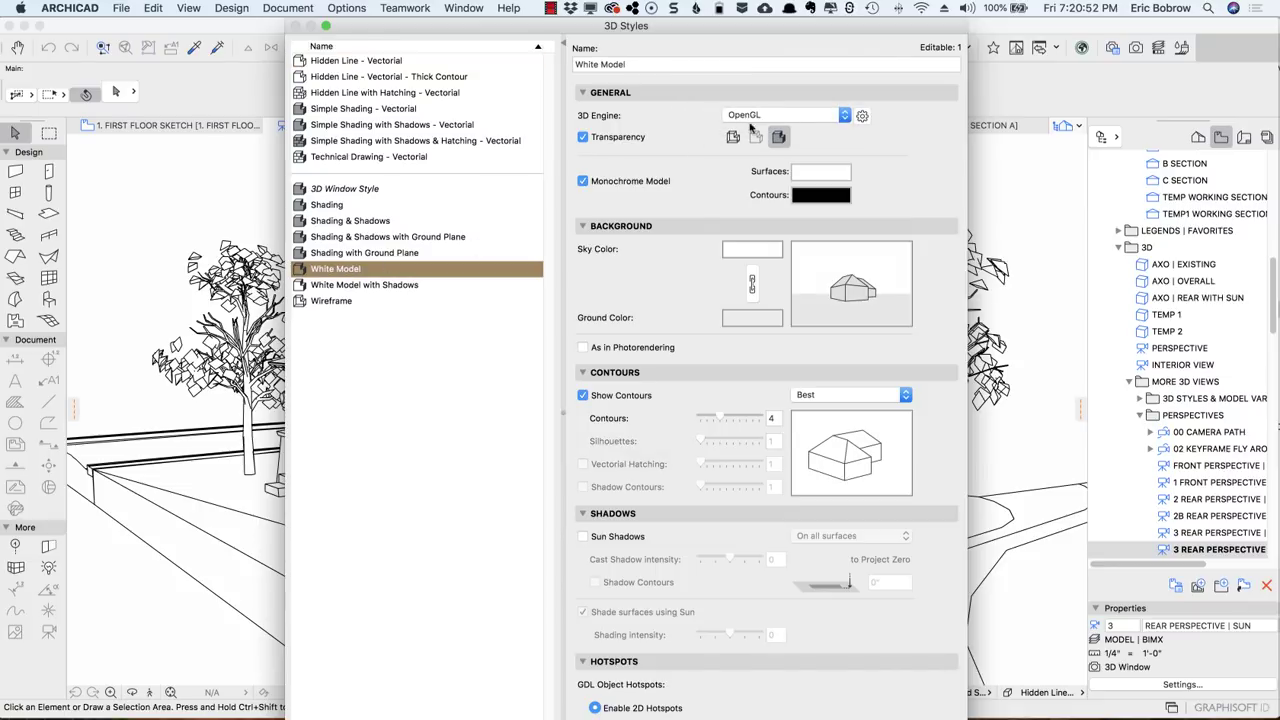
click(380, 63)
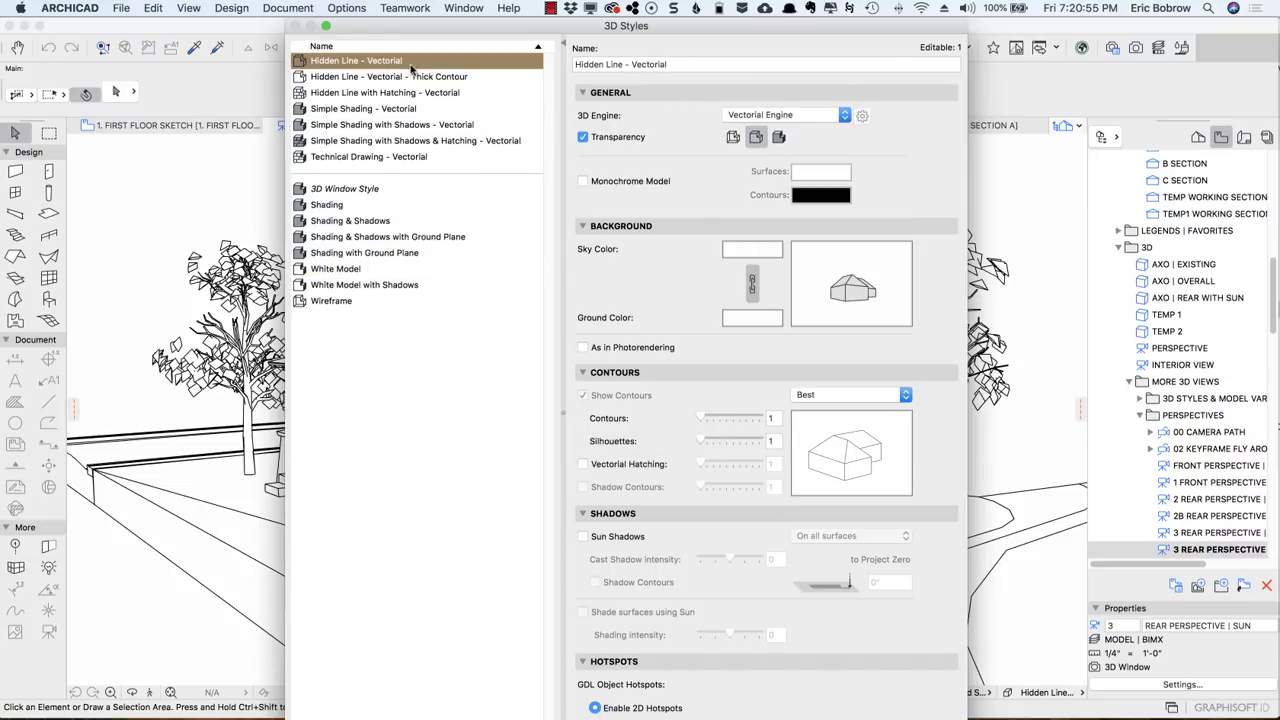
click(392, 112)
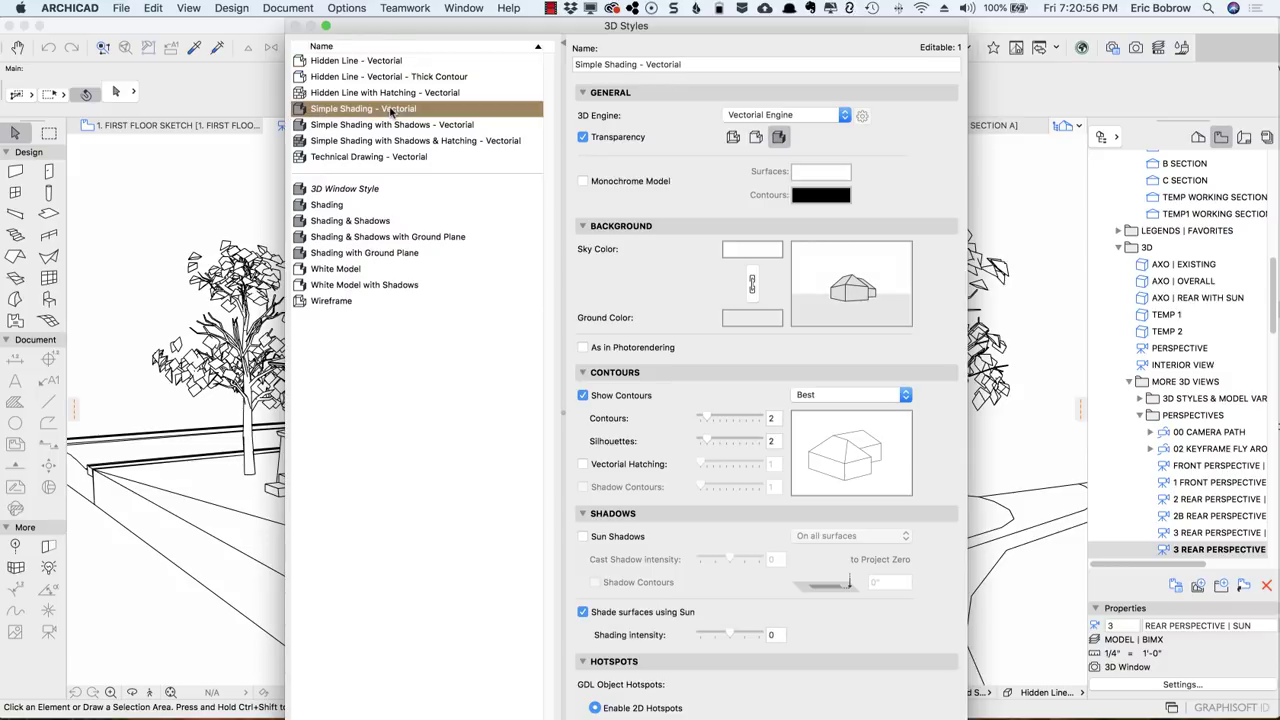
click(414, 126)
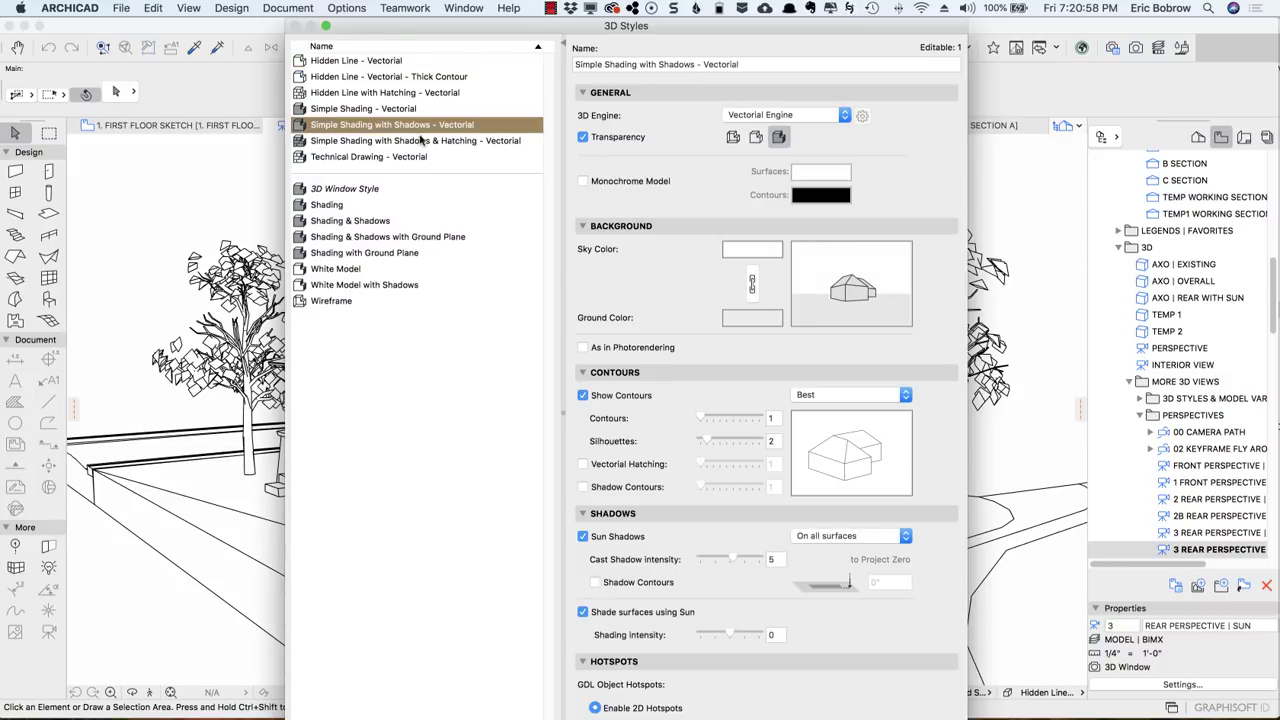
click(394, 64)
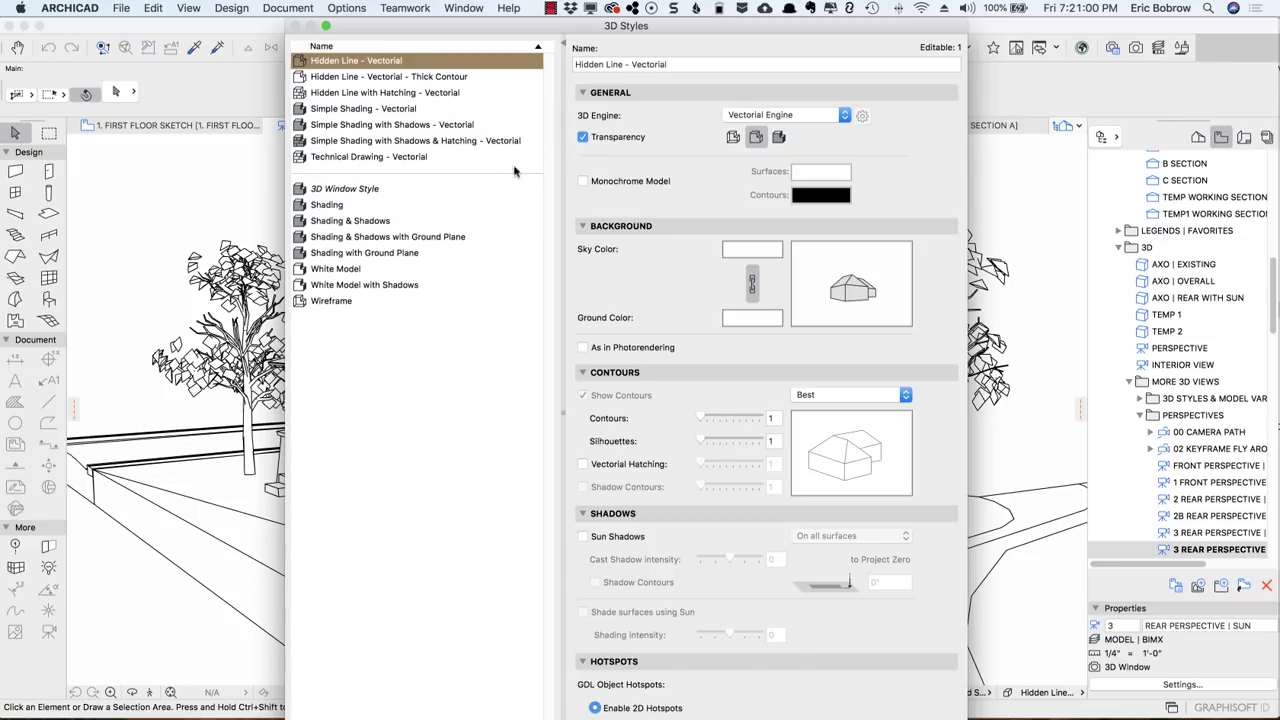
key(Return)
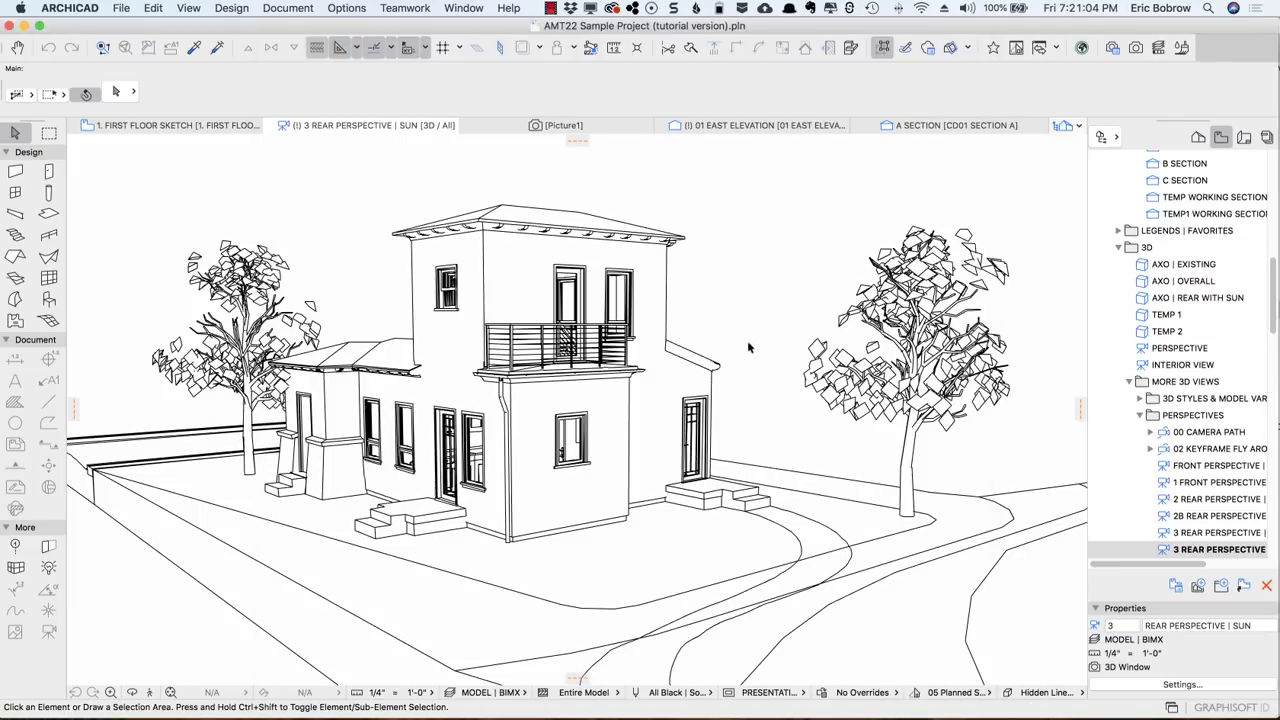
Step: Draw a rectangular marquee around the whole house in the rear perspective view
click(49, 136)
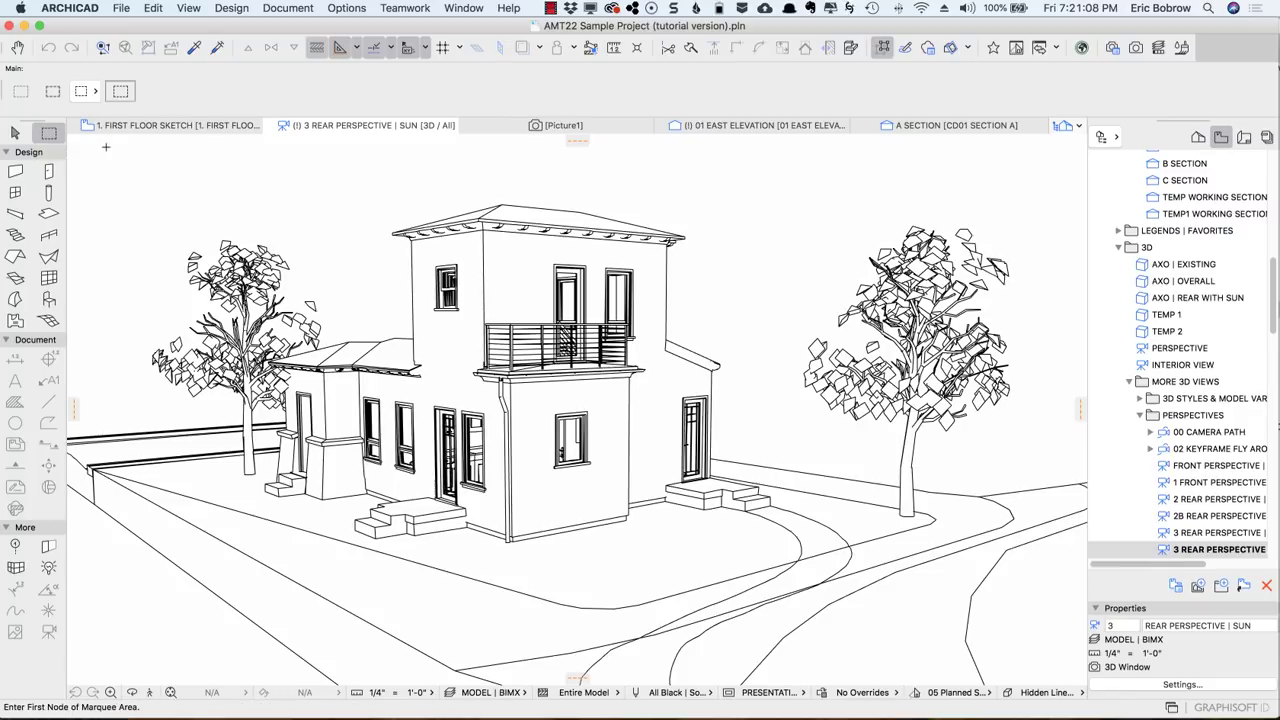
click(267, 185)
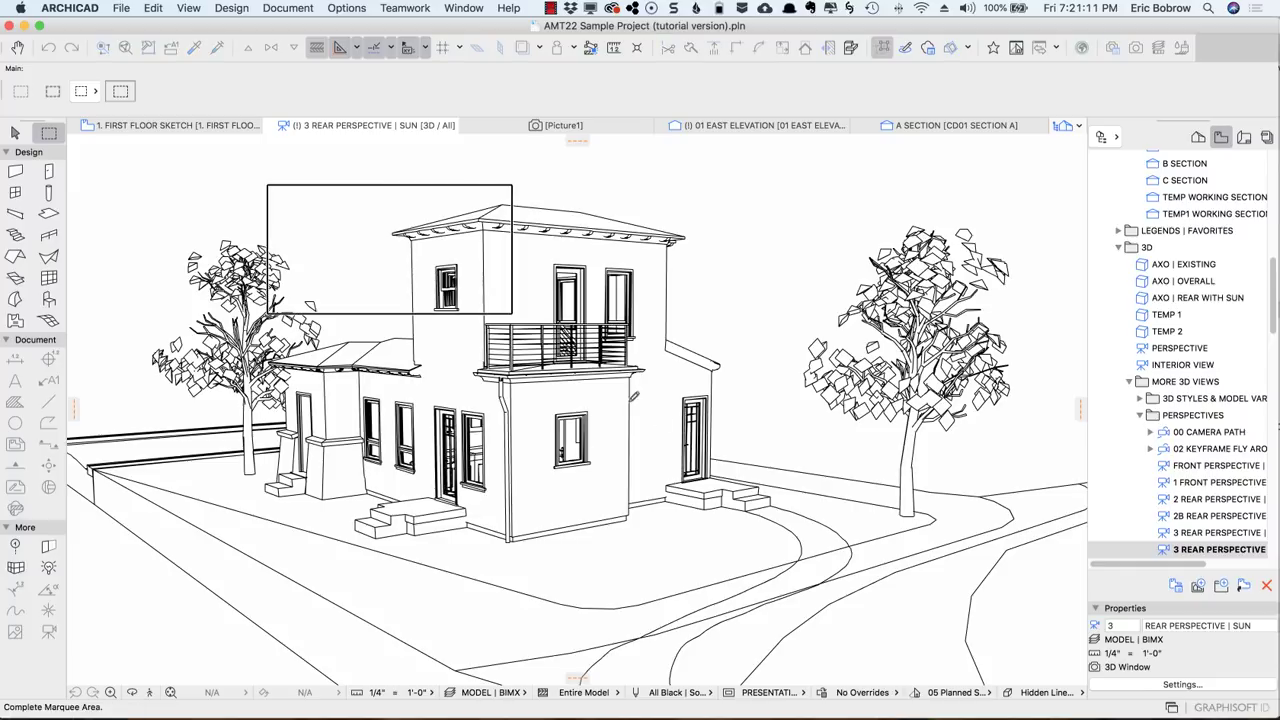
click(807, 551)
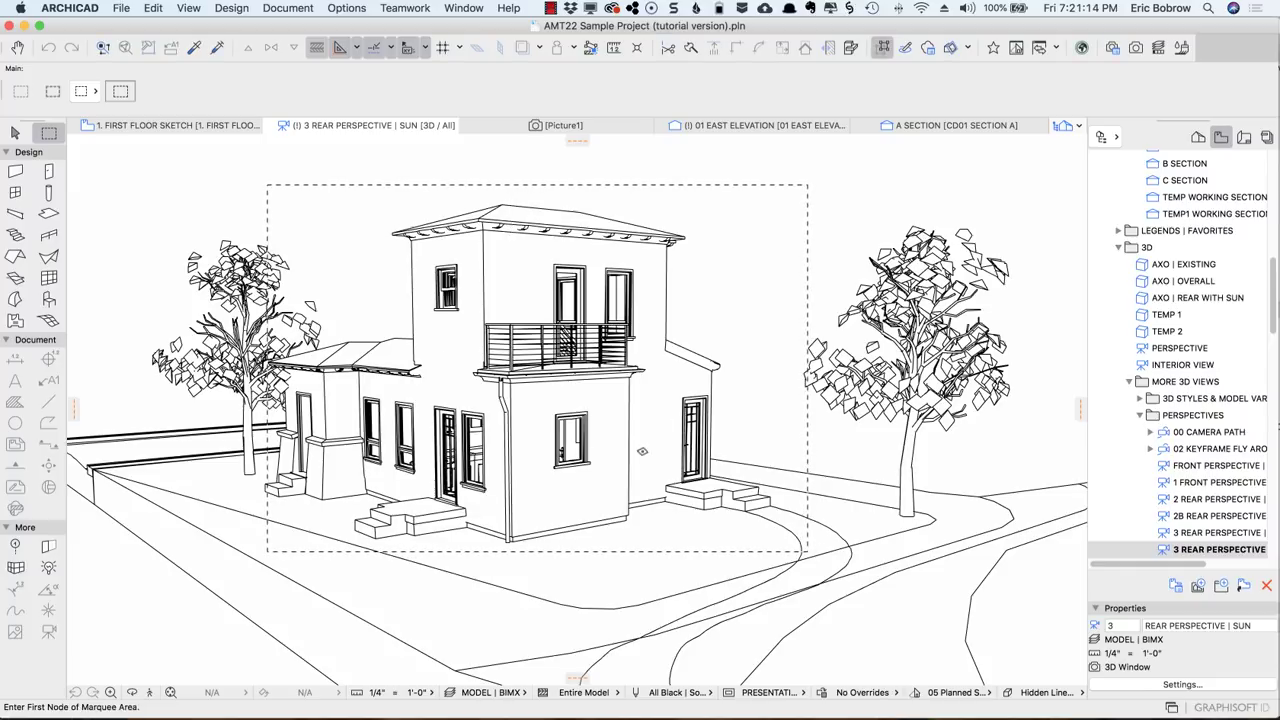
Step: Copy the marquee area as a Scaled Drawing with the construction elements' Edges, after reviewing the copy options
click(153, 8)
click(190, 105)
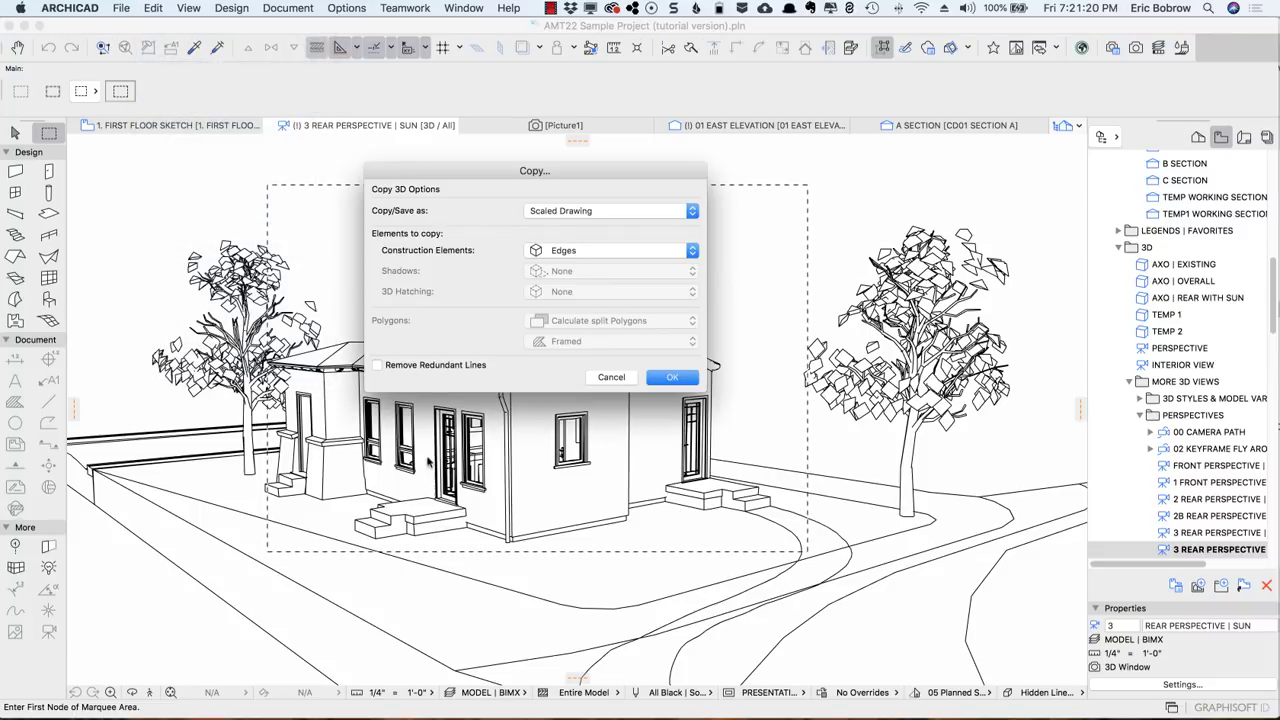
click(686, 253)
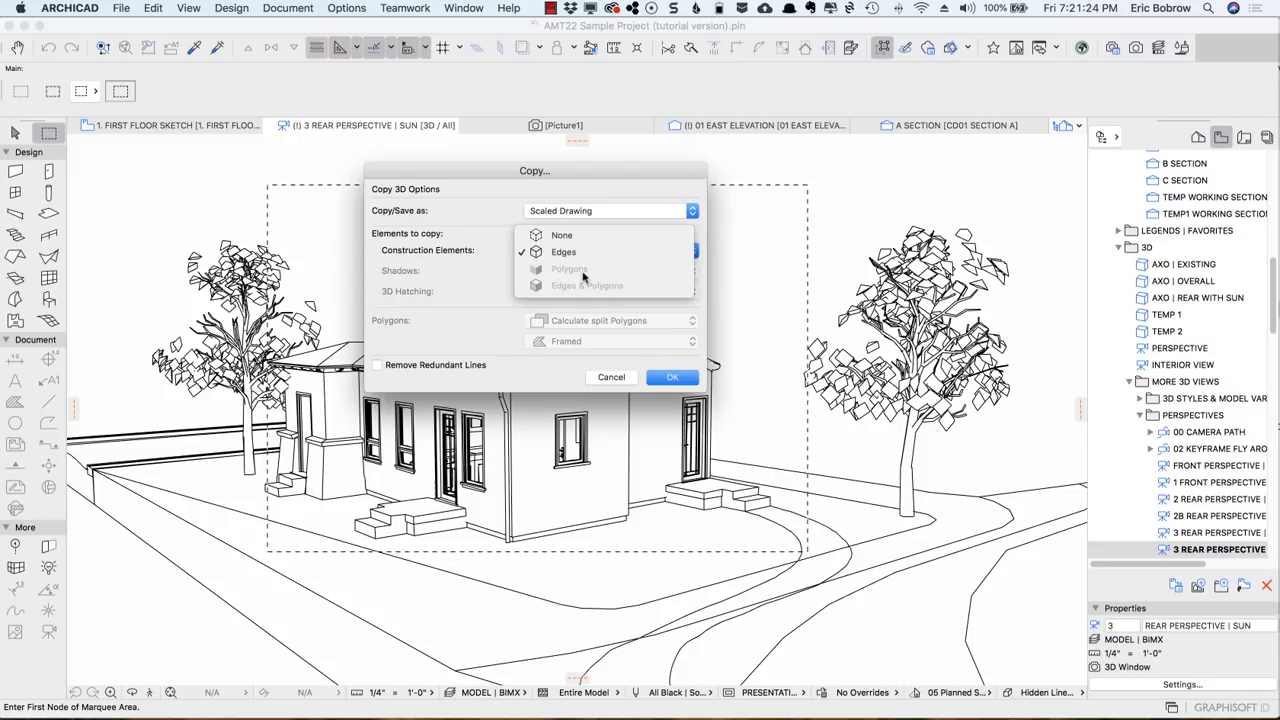
click(497, 292)
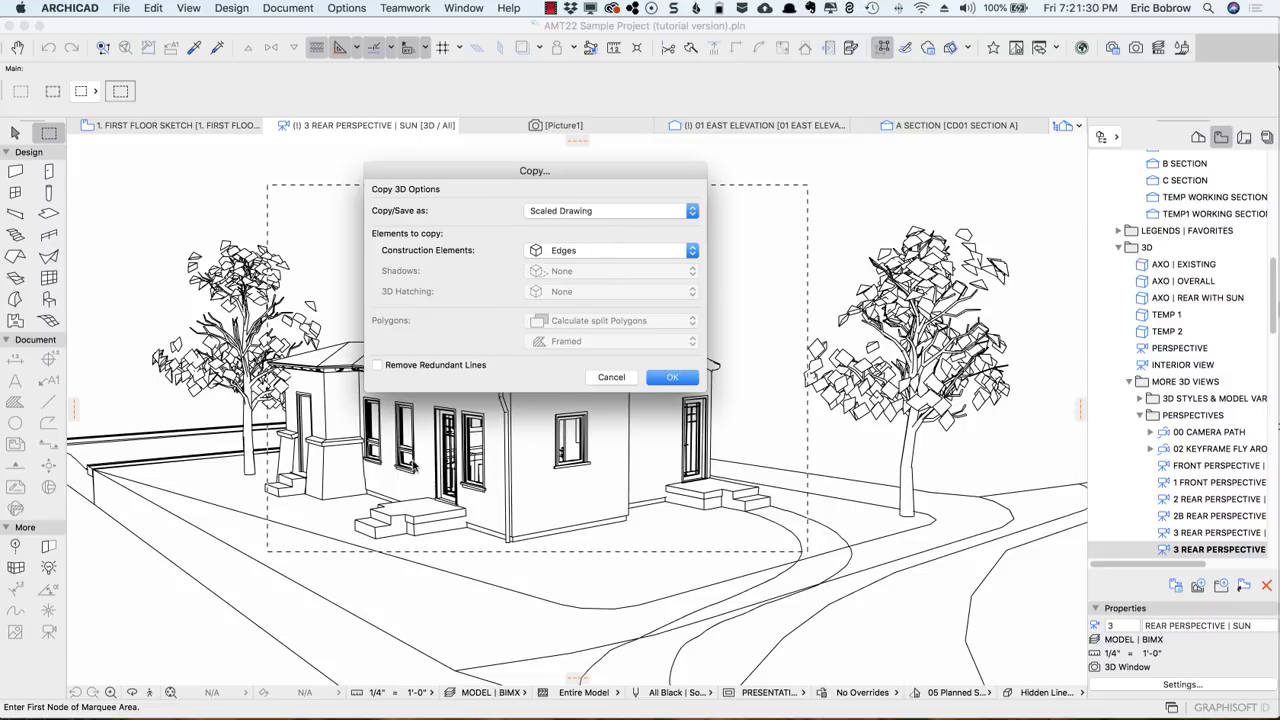
click(684, 212)
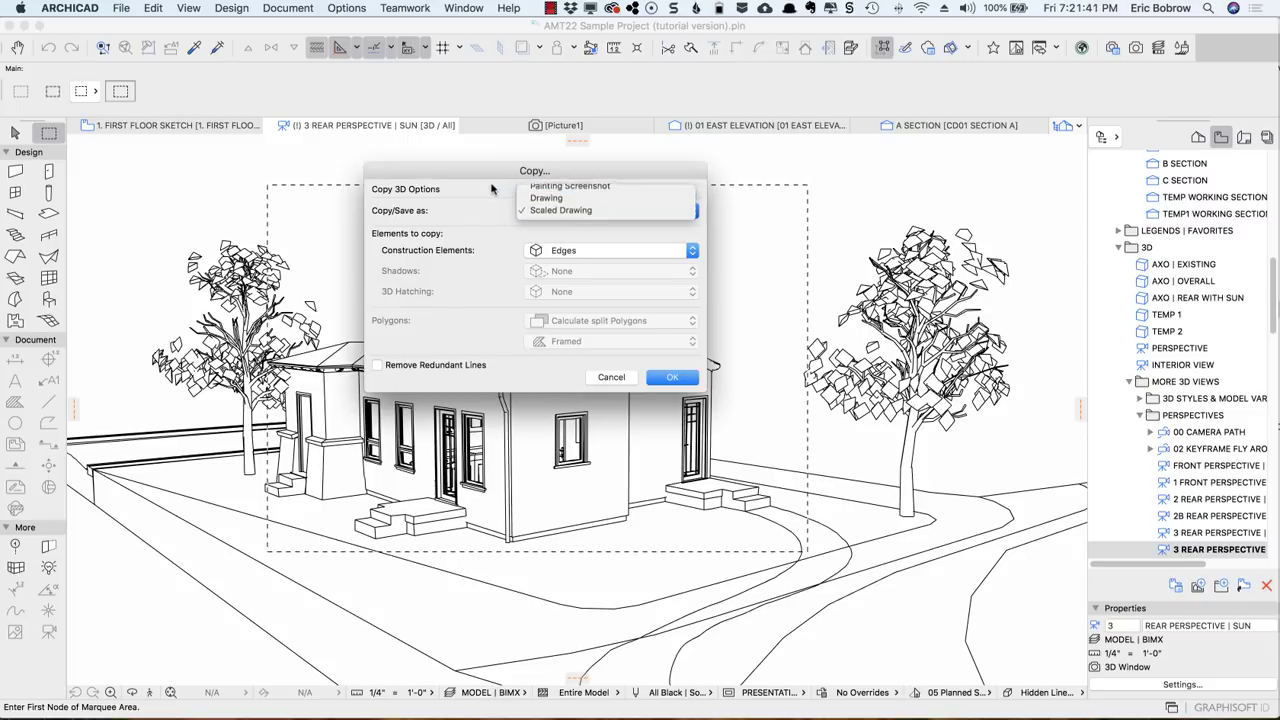
click(553, 210)
click(672, 378)
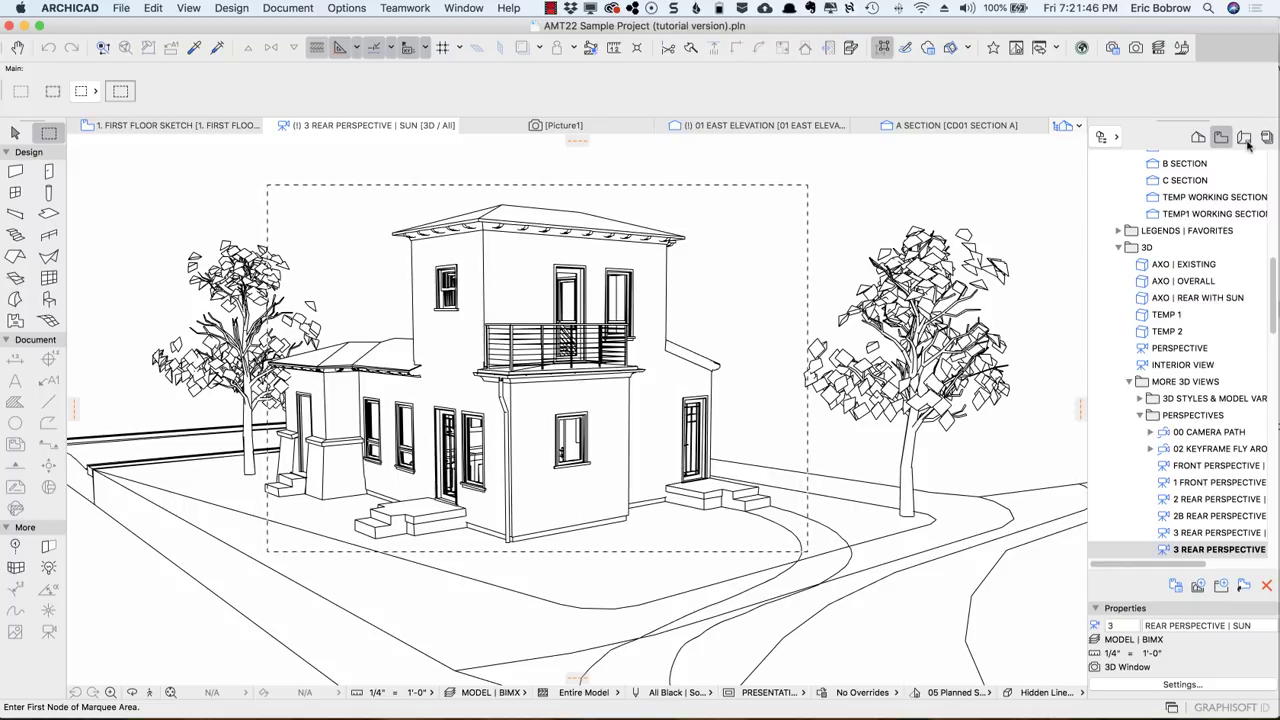
Step: Find the SK-01 SKETCH VIEWS worksheet among the project's worksheets and open it
click(1199, 141)
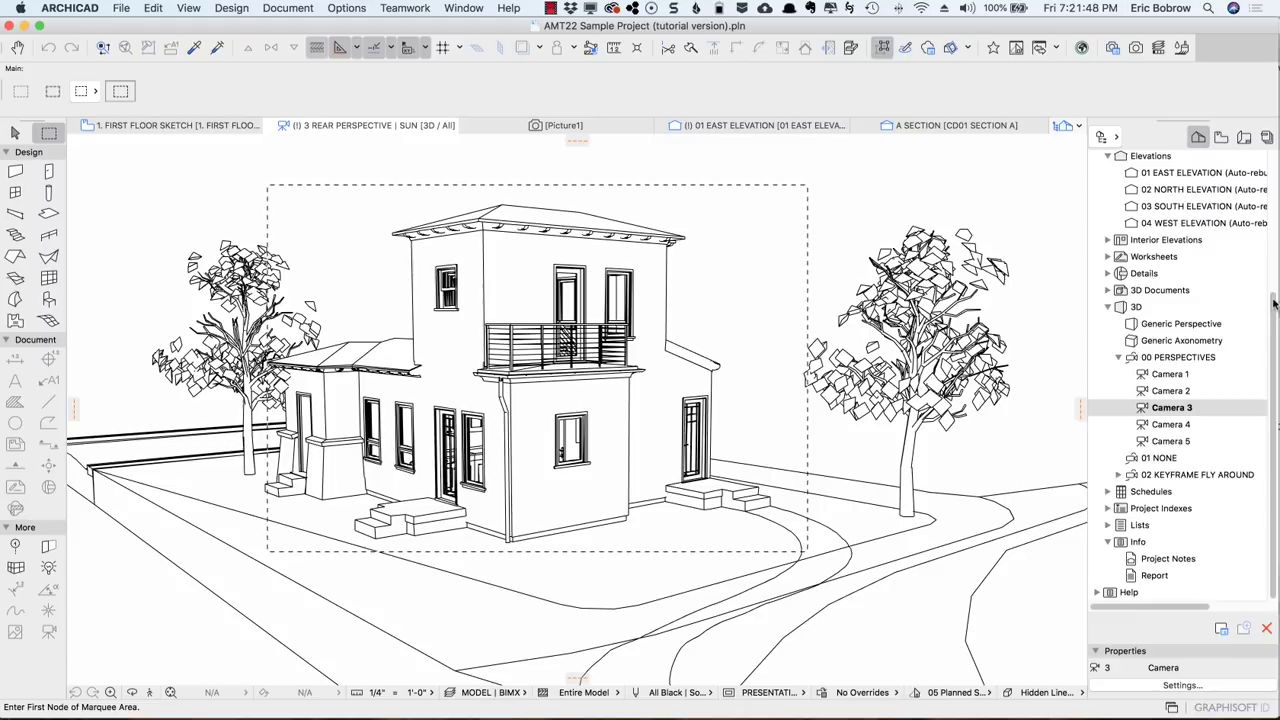
scroll(1140, 355, up, 5)
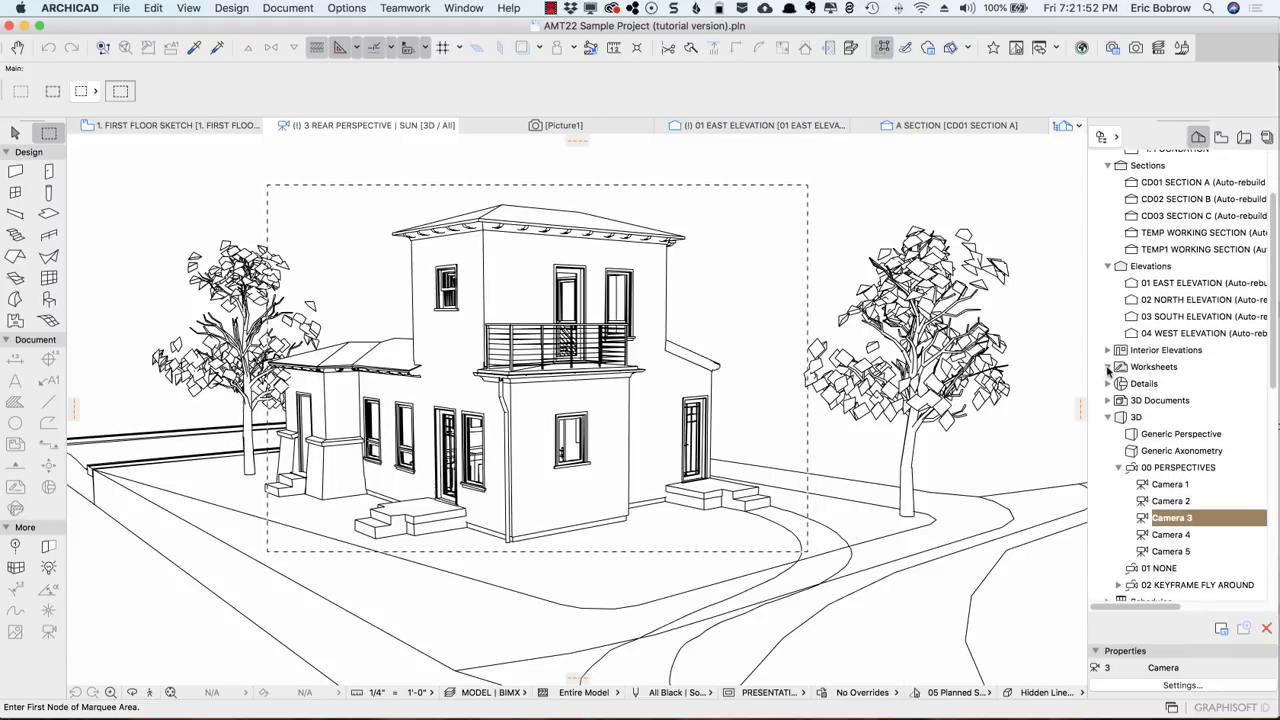
click(1108, 367)
drag(1273, 361, 1273, 456)
click(1130, 495)
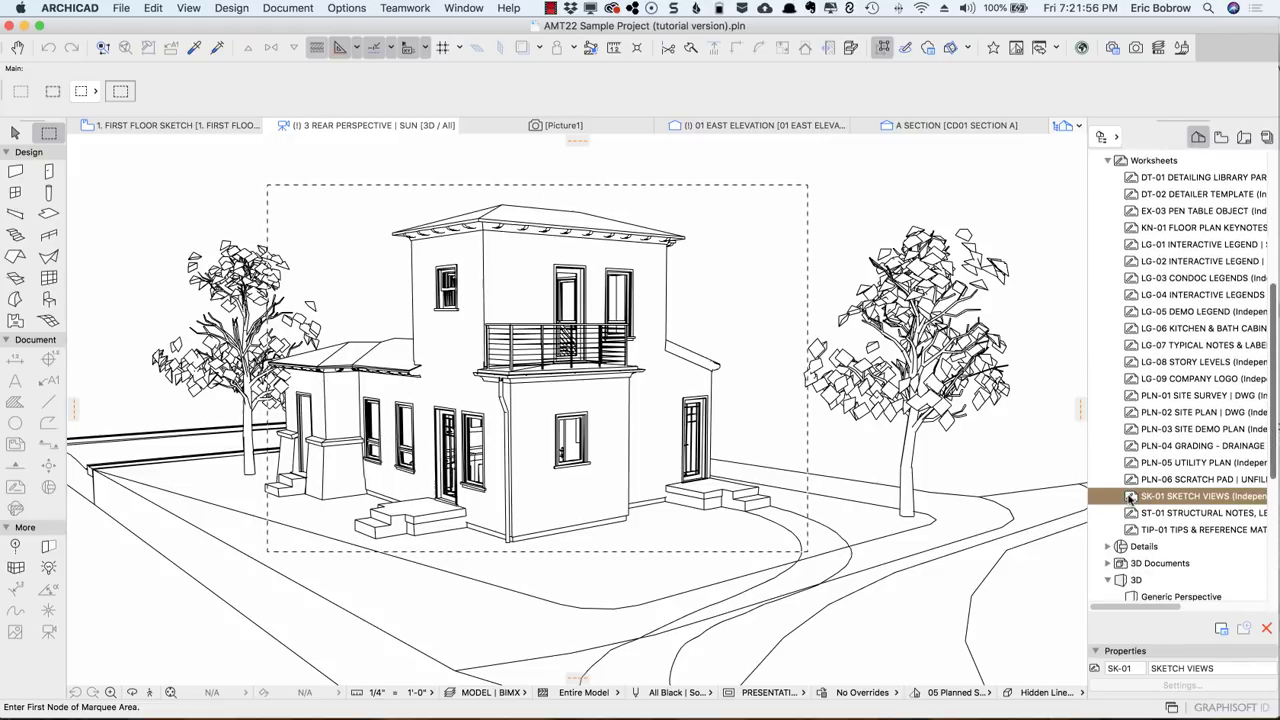
double_click(1130, 495)
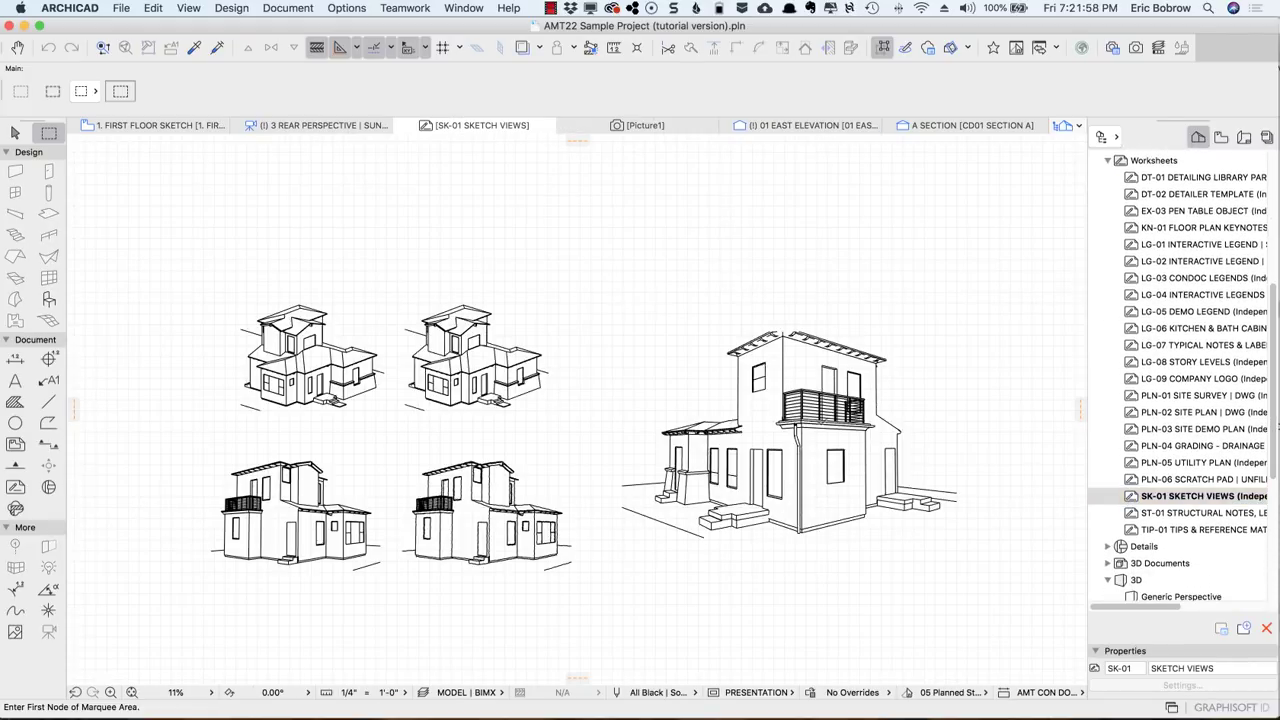
Step: Paste the copied perspective at the center of the current view, beside the existing large house sketch, keeping the current zoom
middle_drag(948, 333, 424, 320)
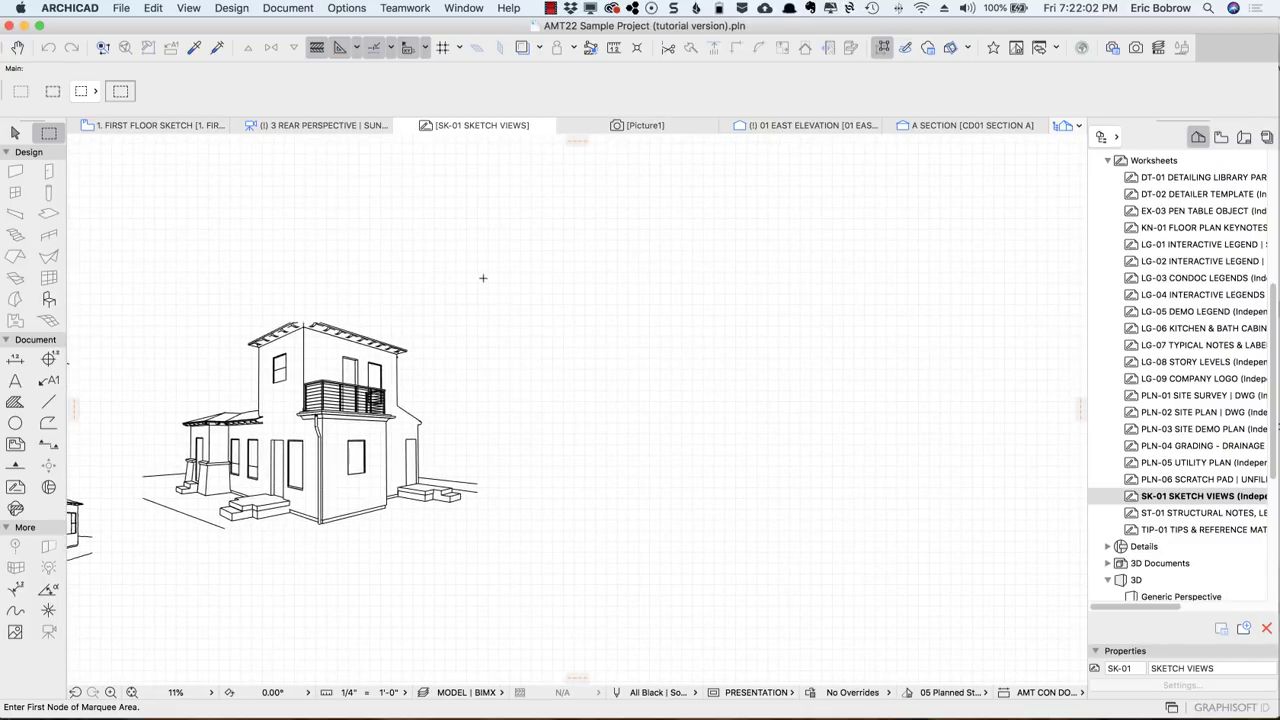
key(super+z)
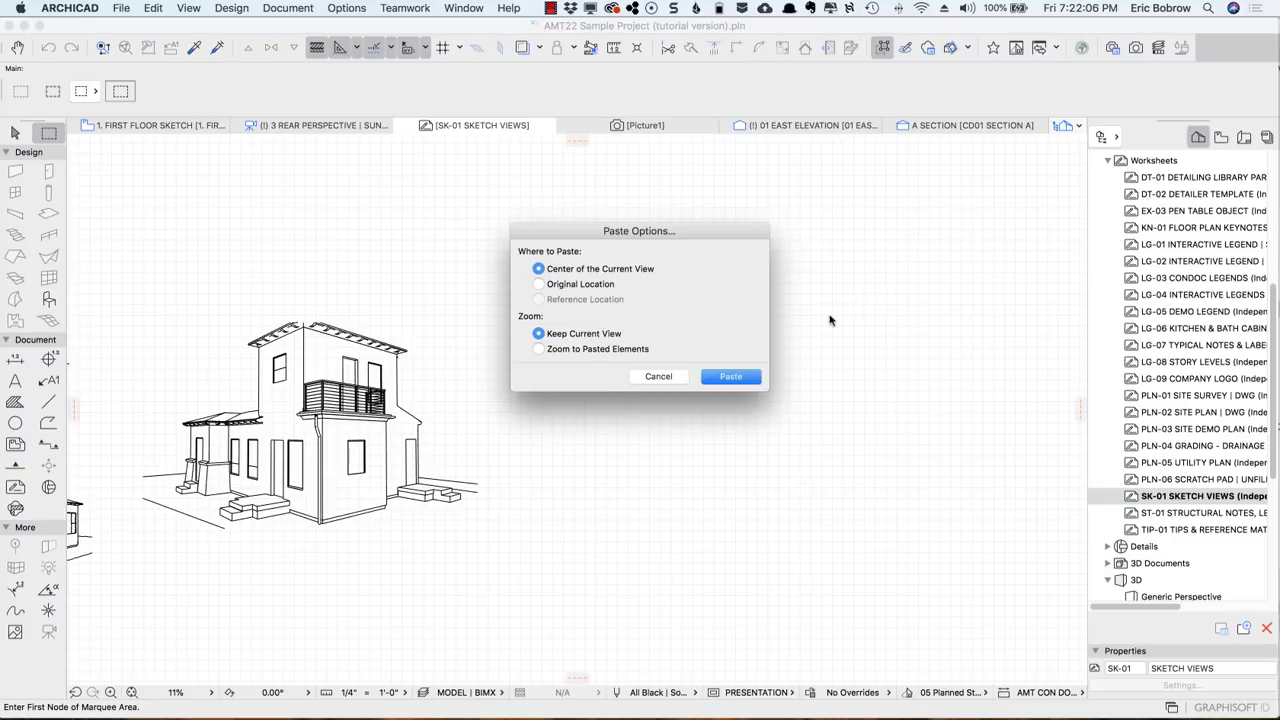
click(740, 378)
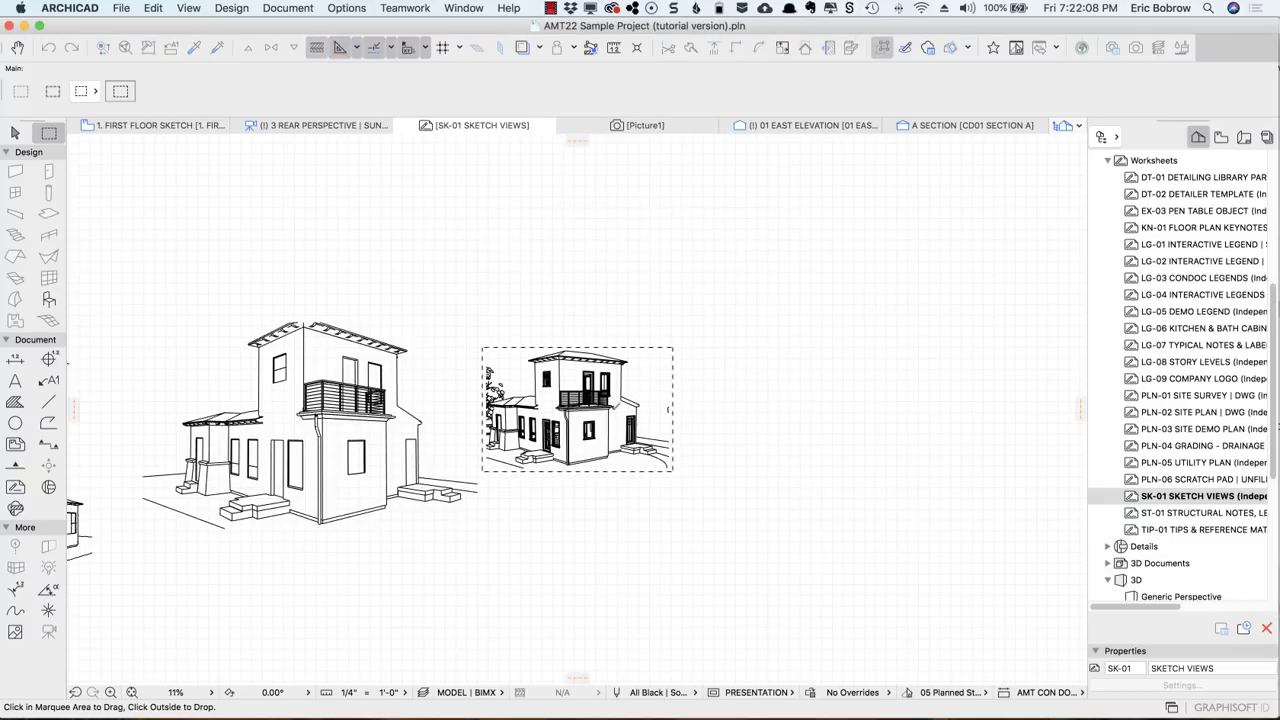
click(700, 400)
Step: Examine the pasted perspective's linework up close and select the upper story's outer vertical edge to check it is a separate line
scroll(569, 426, up, 5)
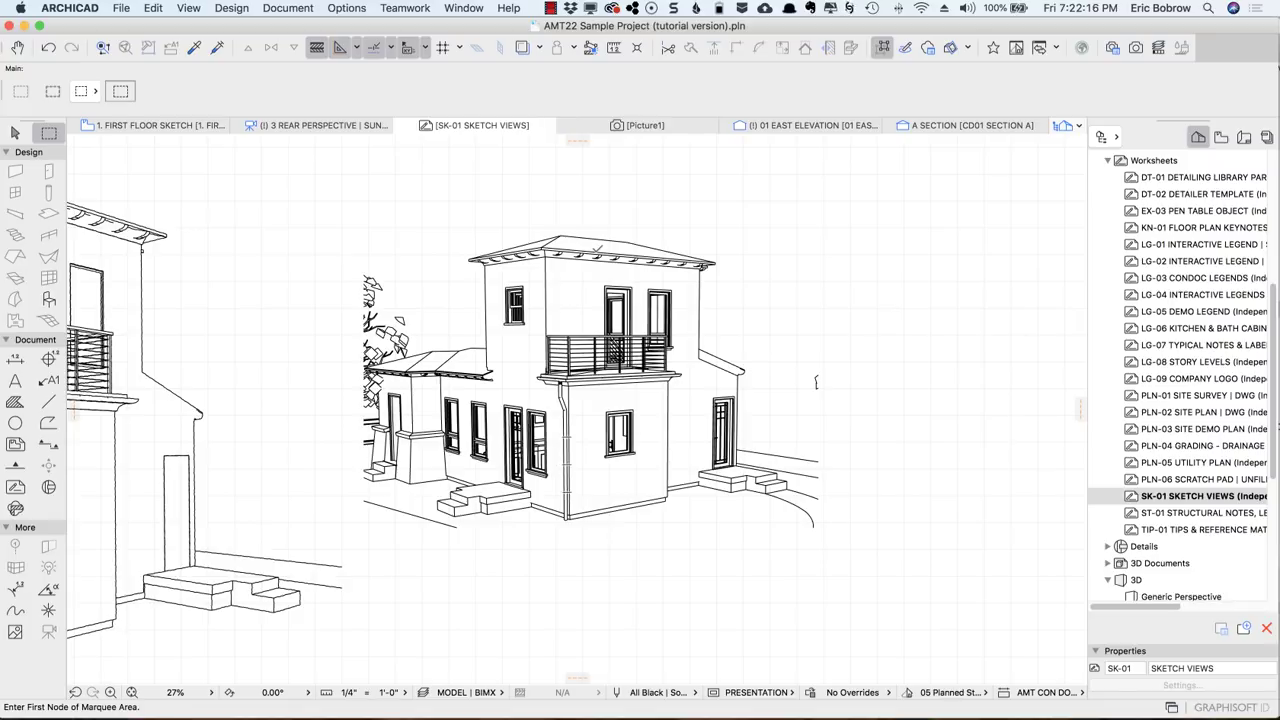
scroll(598, 255, up, 5)
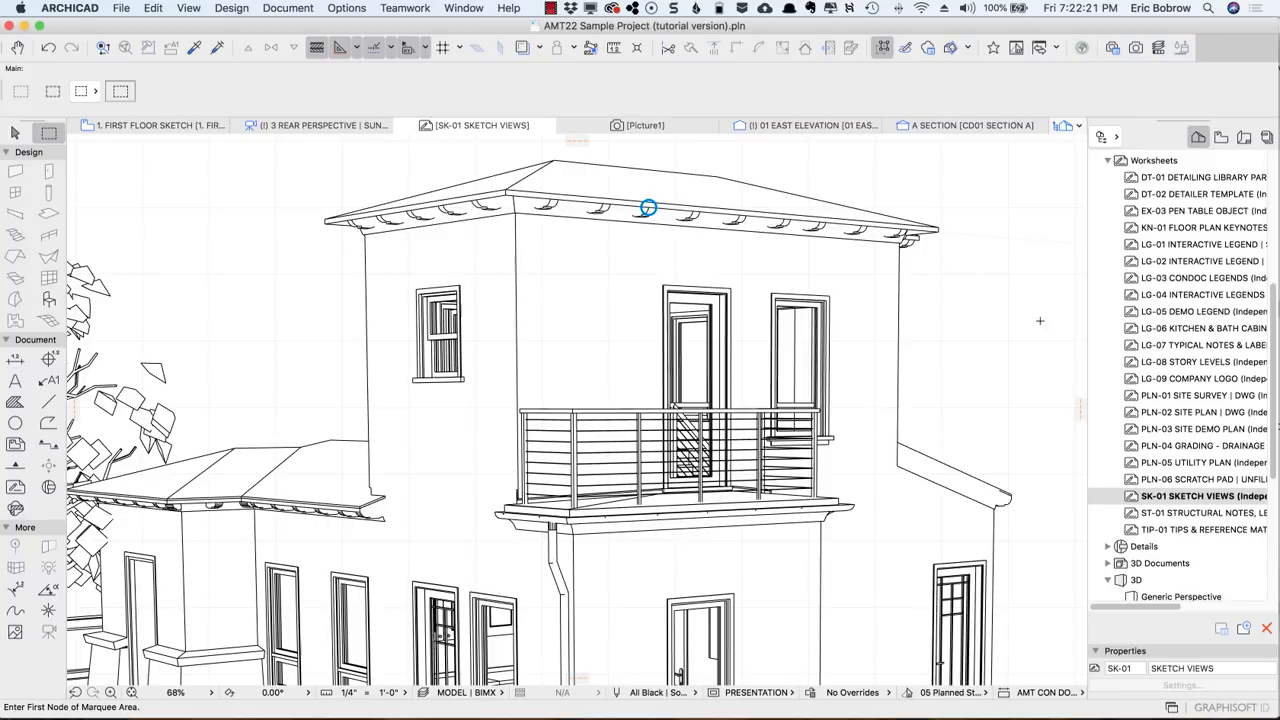
click(898, 340)
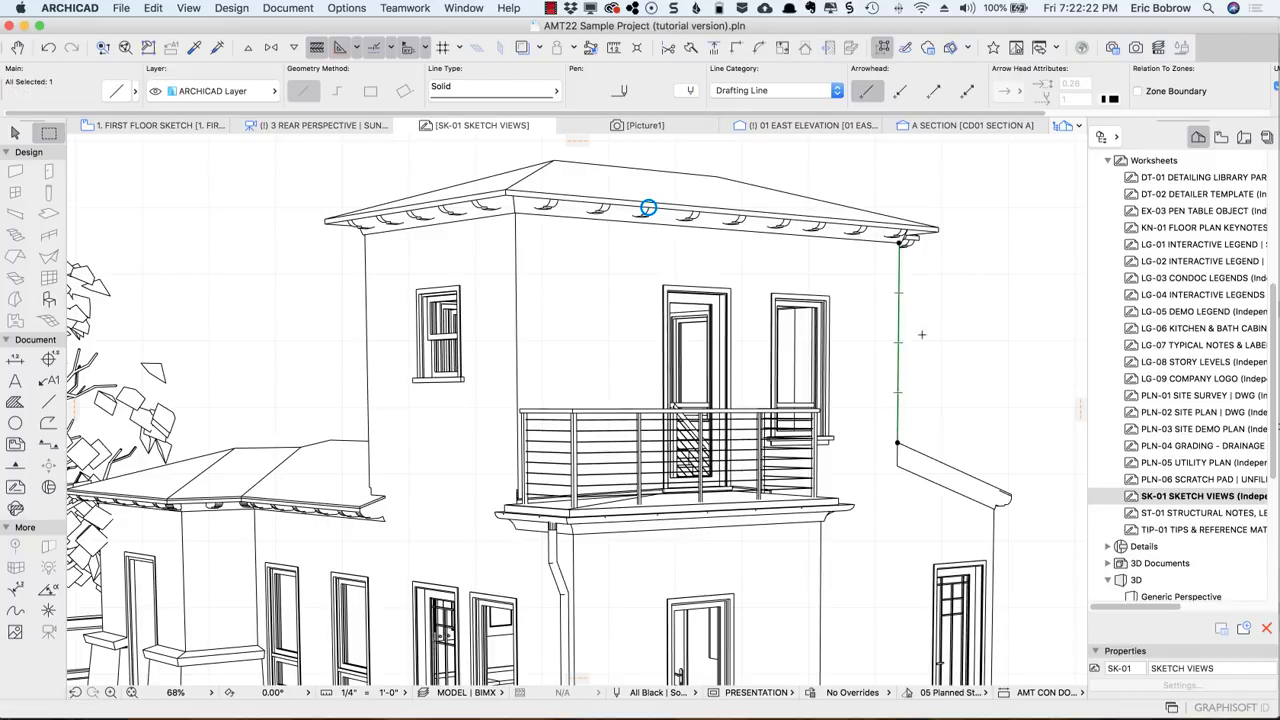
key(Escape)
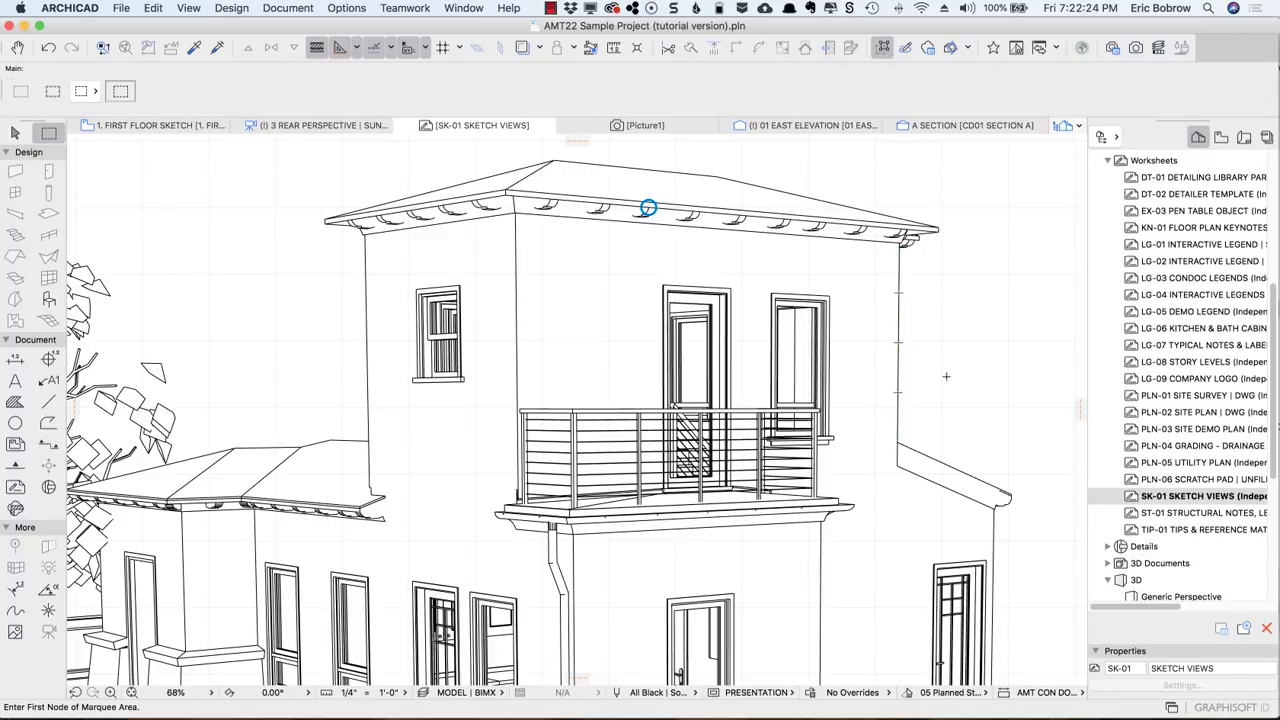
Step: Stretch the low side roof's top edge slightly past the wall corner and extend the short vertical edge there downward by about 4 inches
click(921, 458)
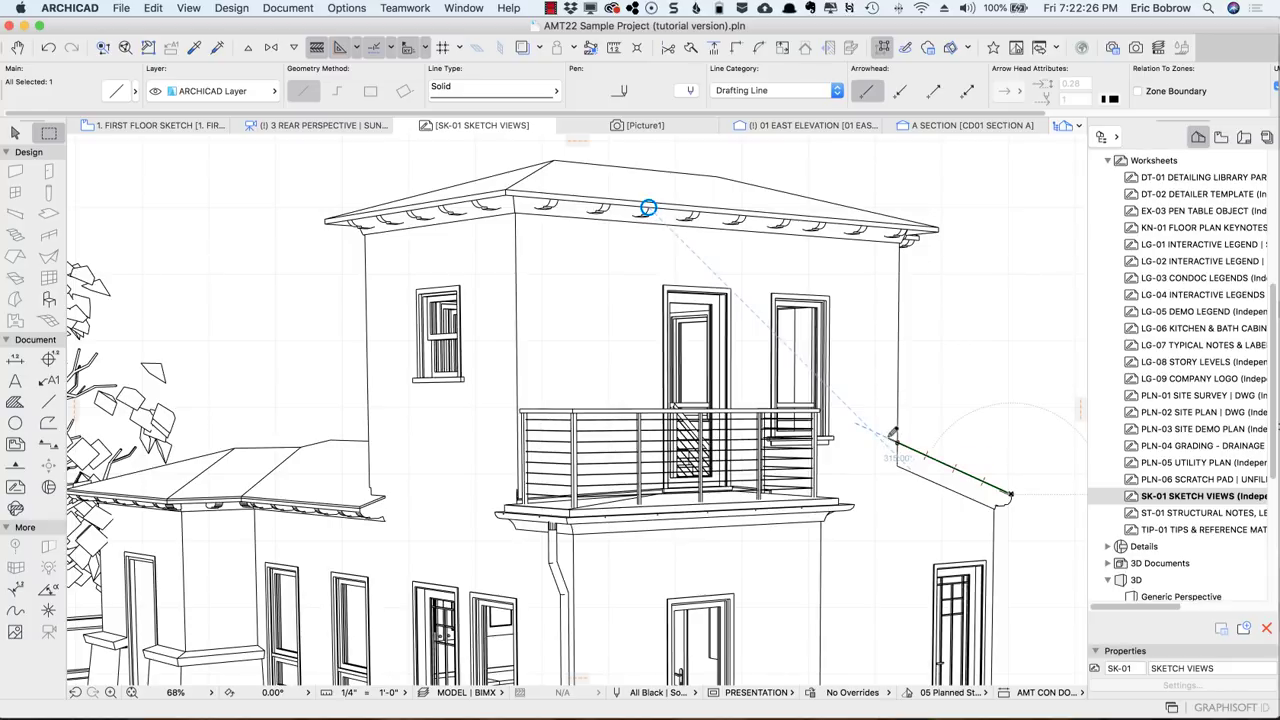
key(Escape)
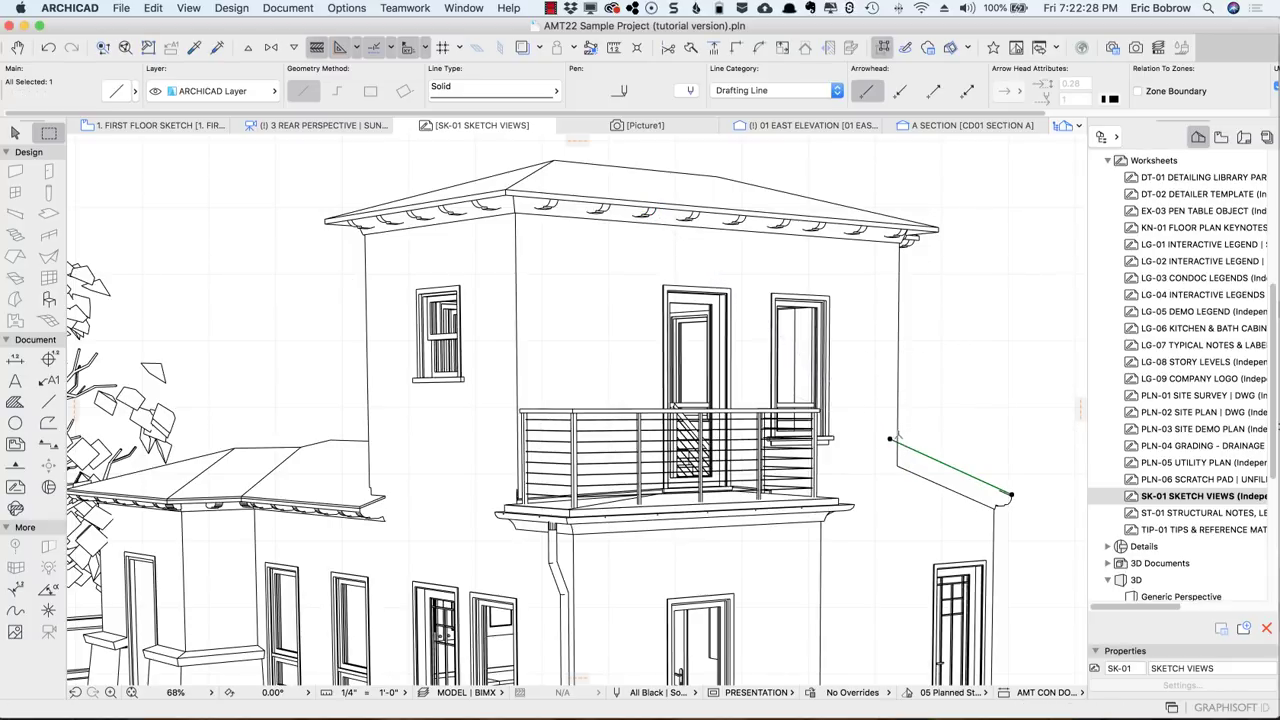
key(Escape)
click(896, 438)
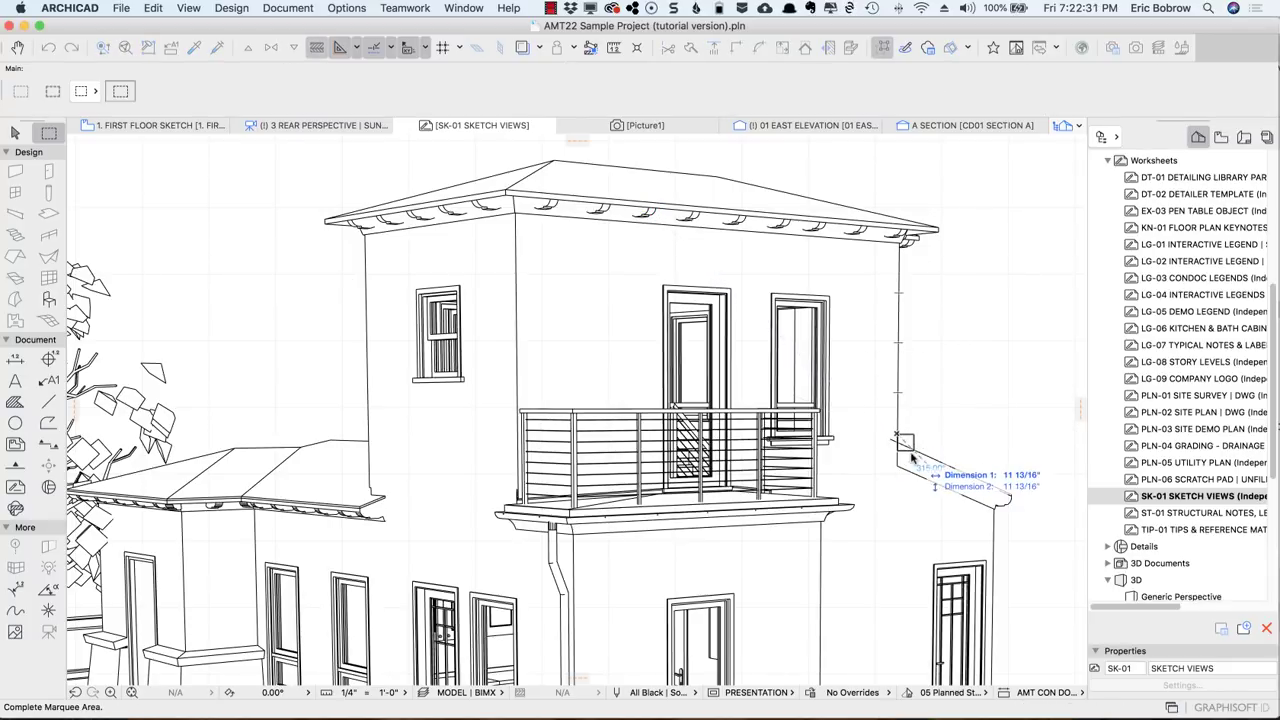
key(Escape)
click(897, 452)
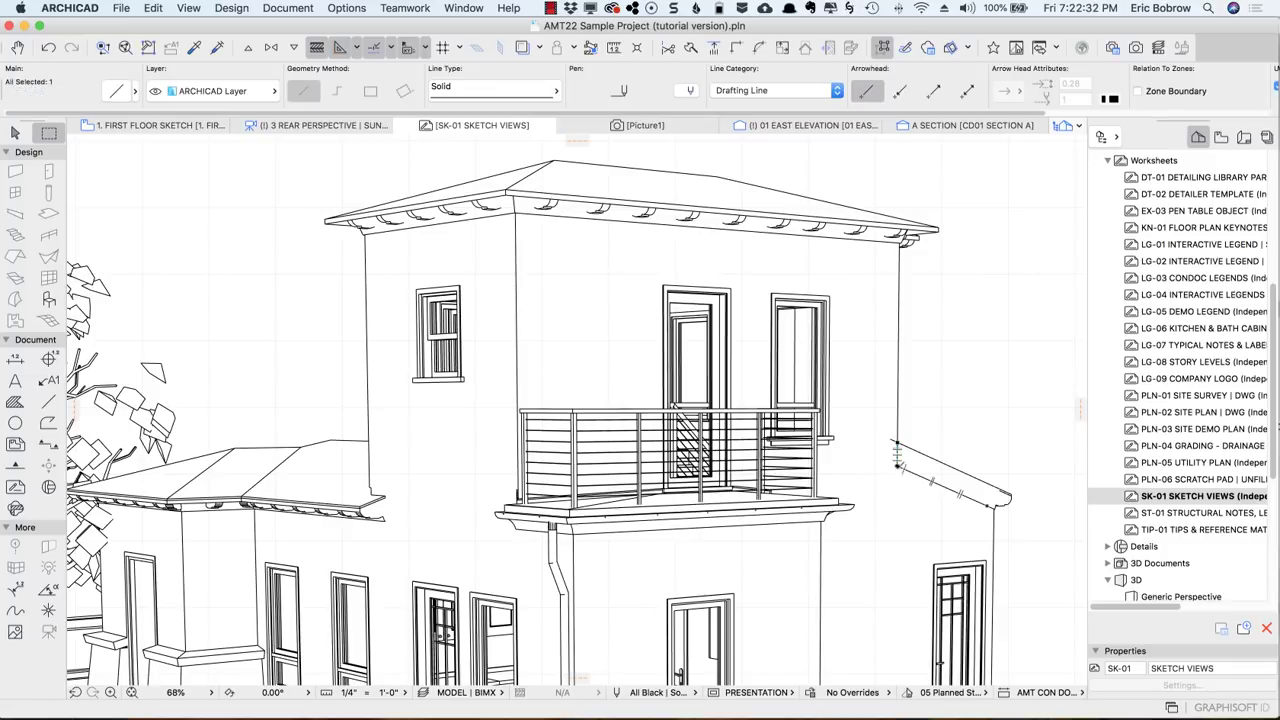
click(897, 466)
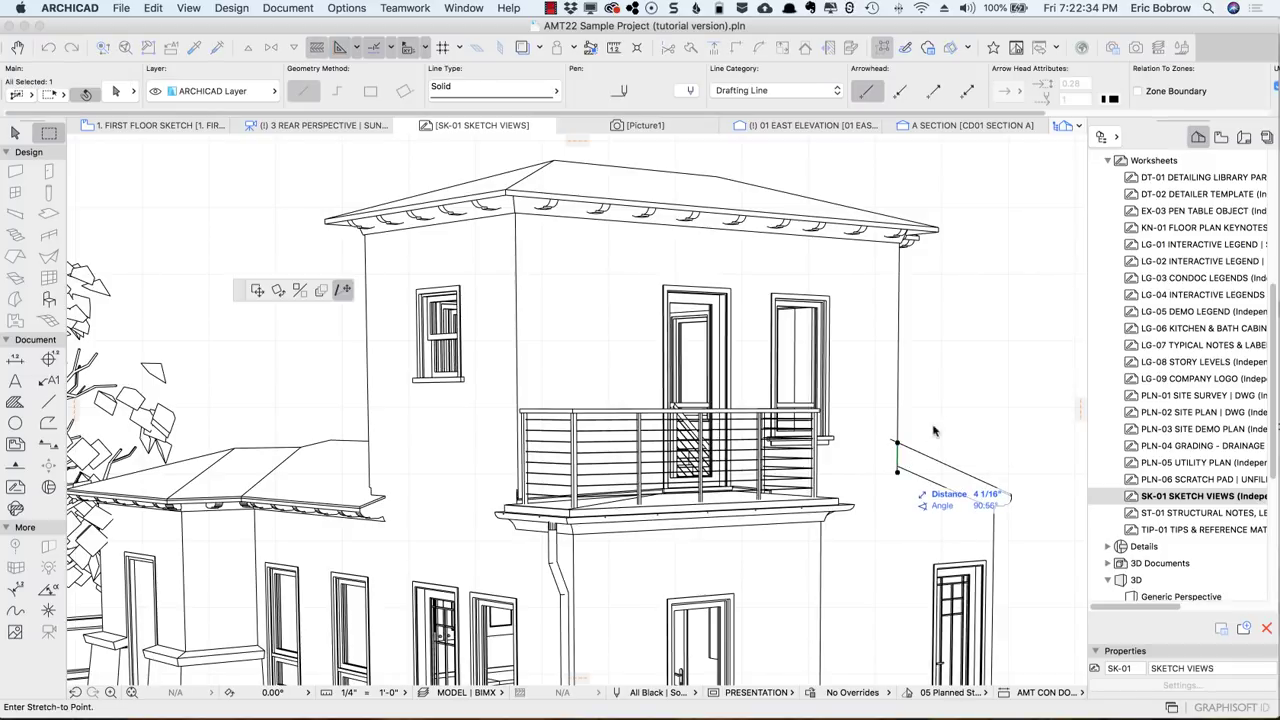
key(Escape)
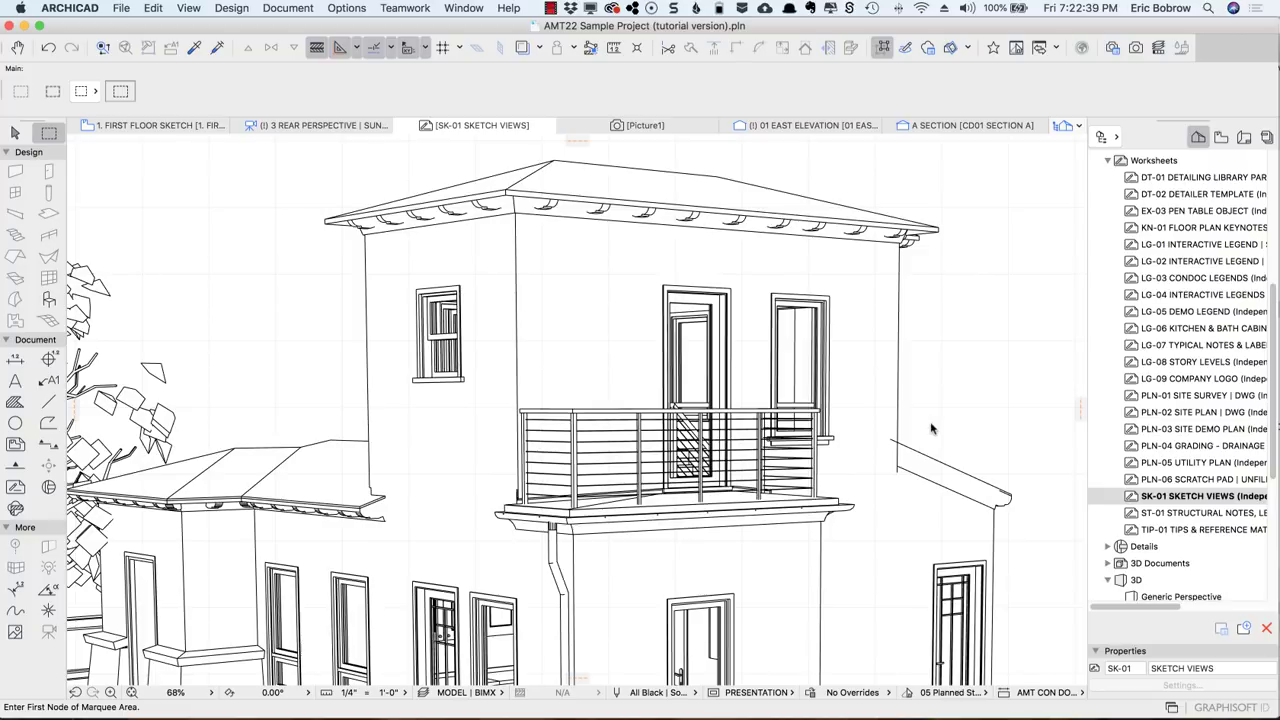
Step: Apply the graphic override combination PRESENTATION | SKETCHY LINES 1 to the worksheet and inspect the balcony linework up close
click(887, 692)
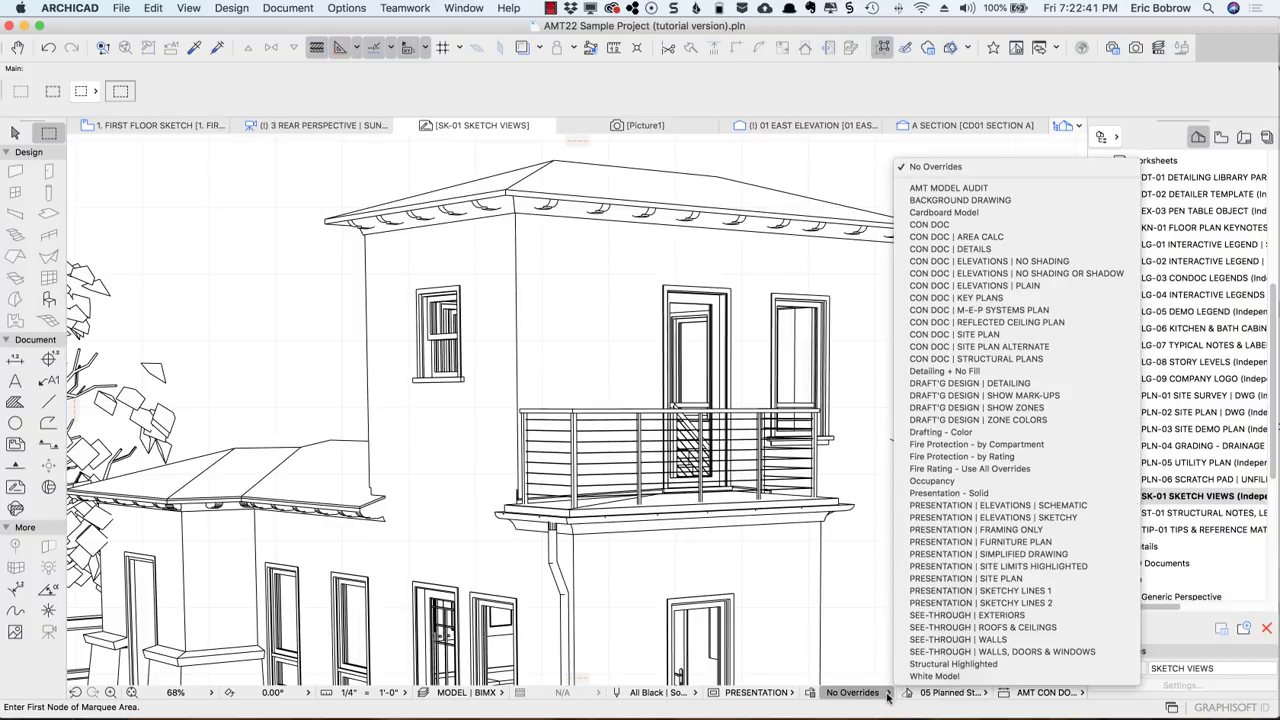
click(967, 591)
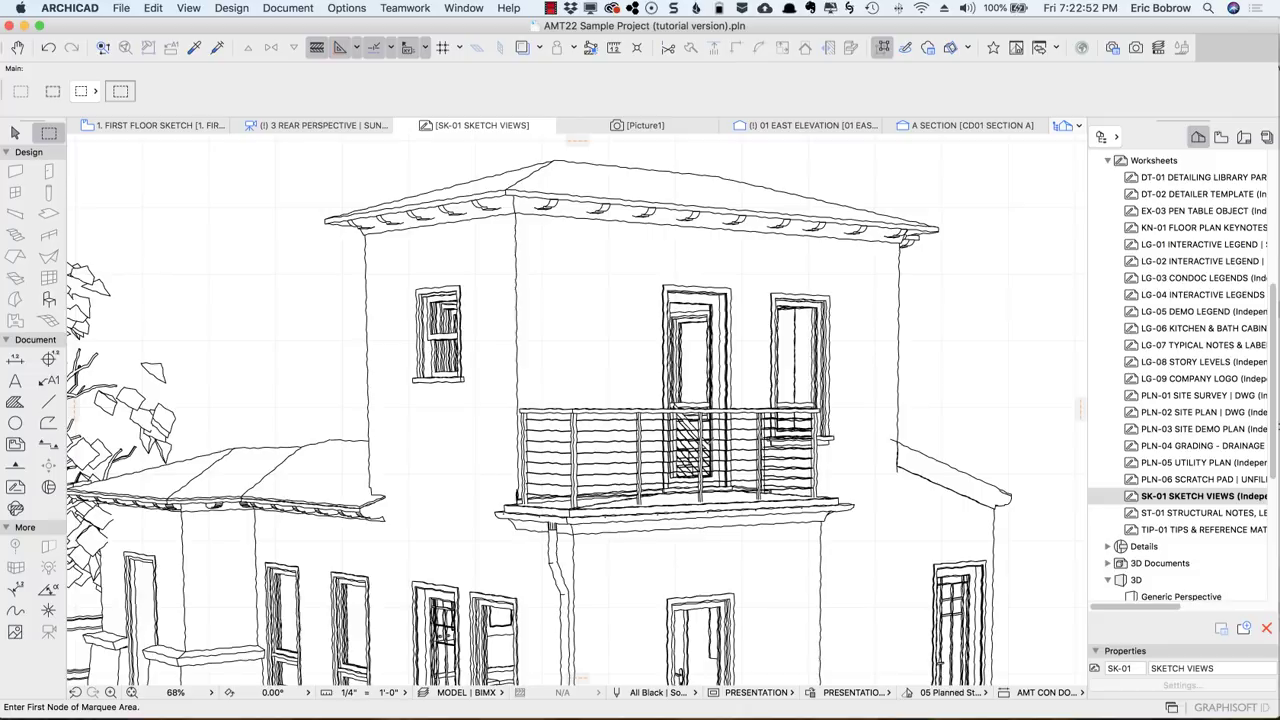
scroll(718, 445, up, 5)
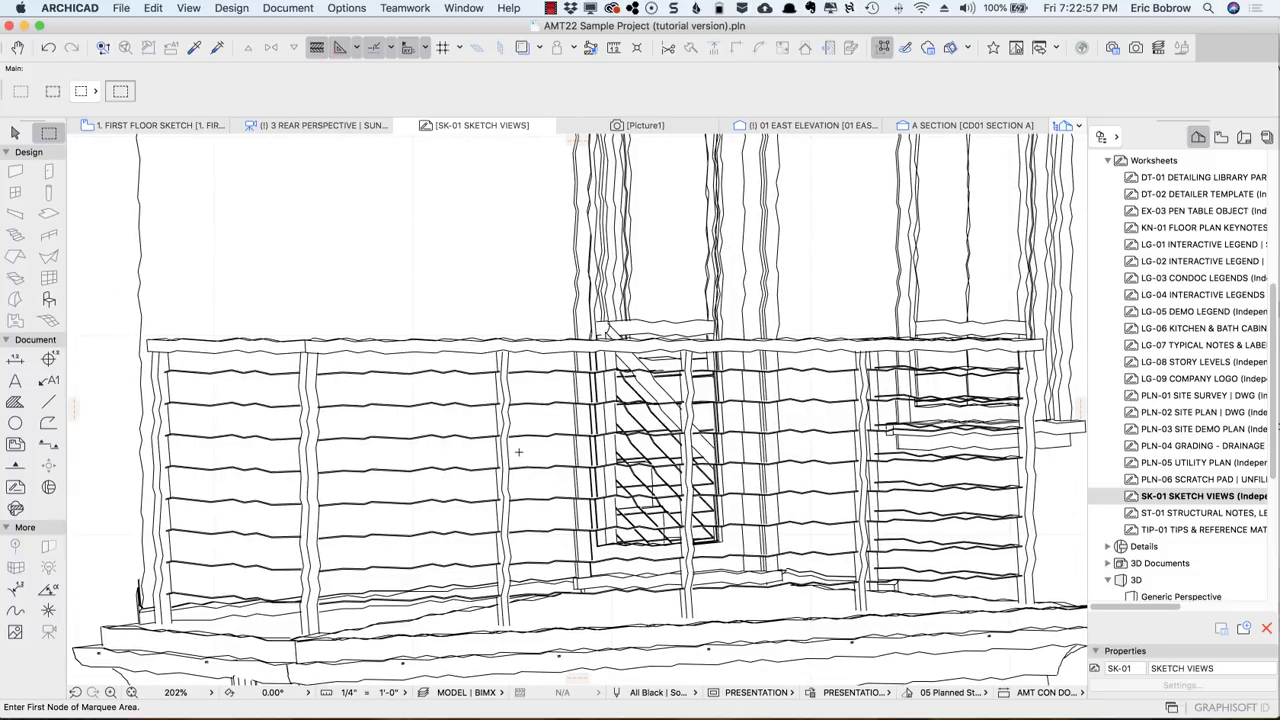
scroll(518, 452, down, 7)
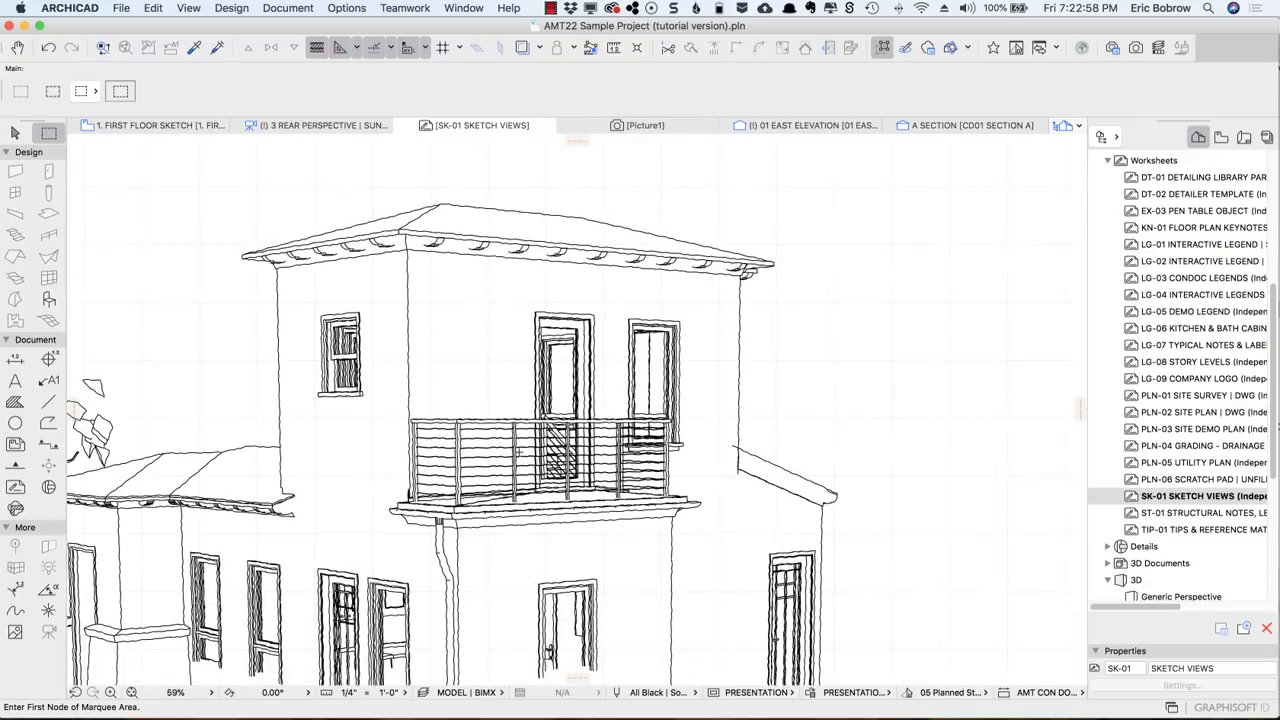
scroll(525, 450, down, 1)
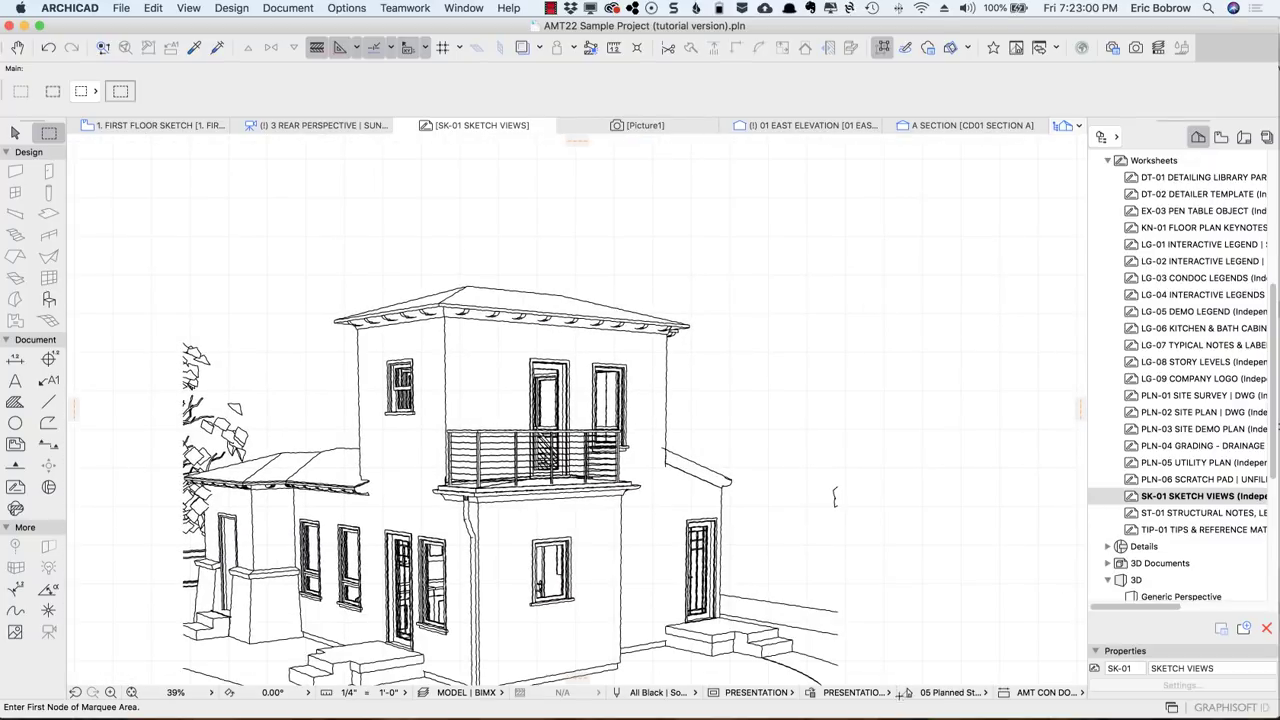
Step: Set the worksheet's graphic override combination back to No Overrides
click(899, 692)
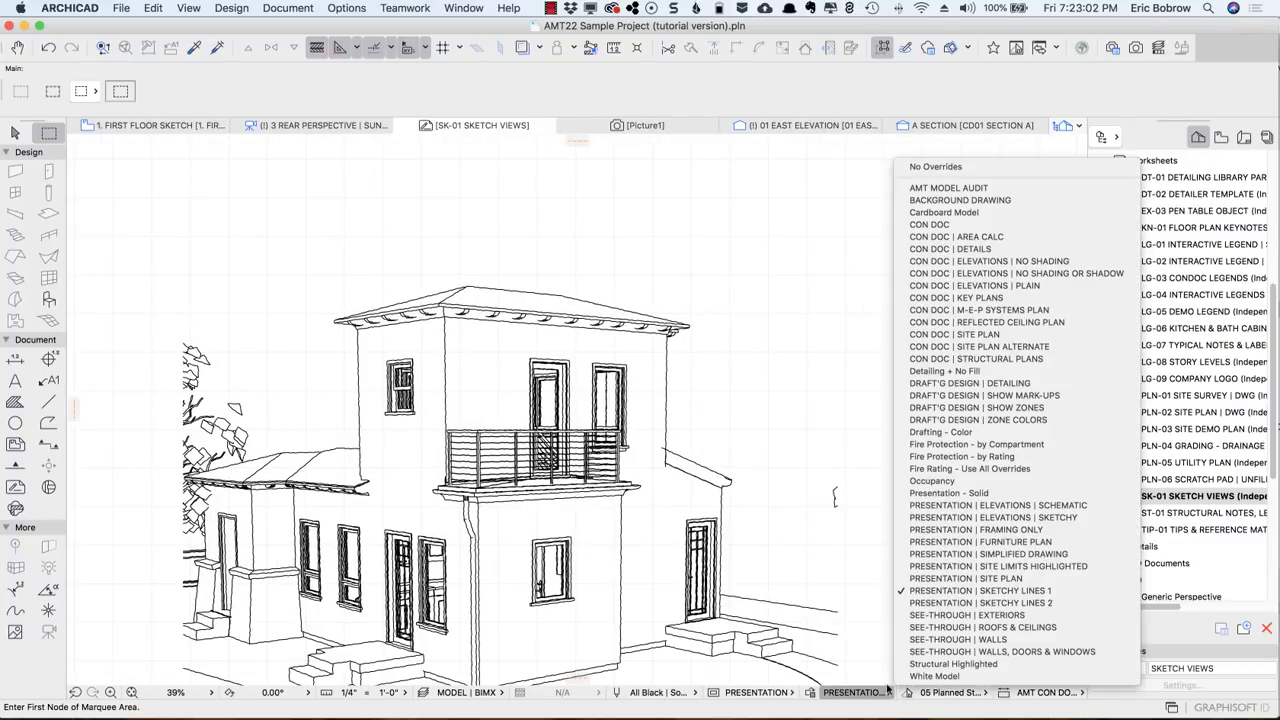
click(943, 167)
mouse_move(768, 292)
middle_down()
mouse_move(794, 249)
mouse_move(847, 220)
middle_up()
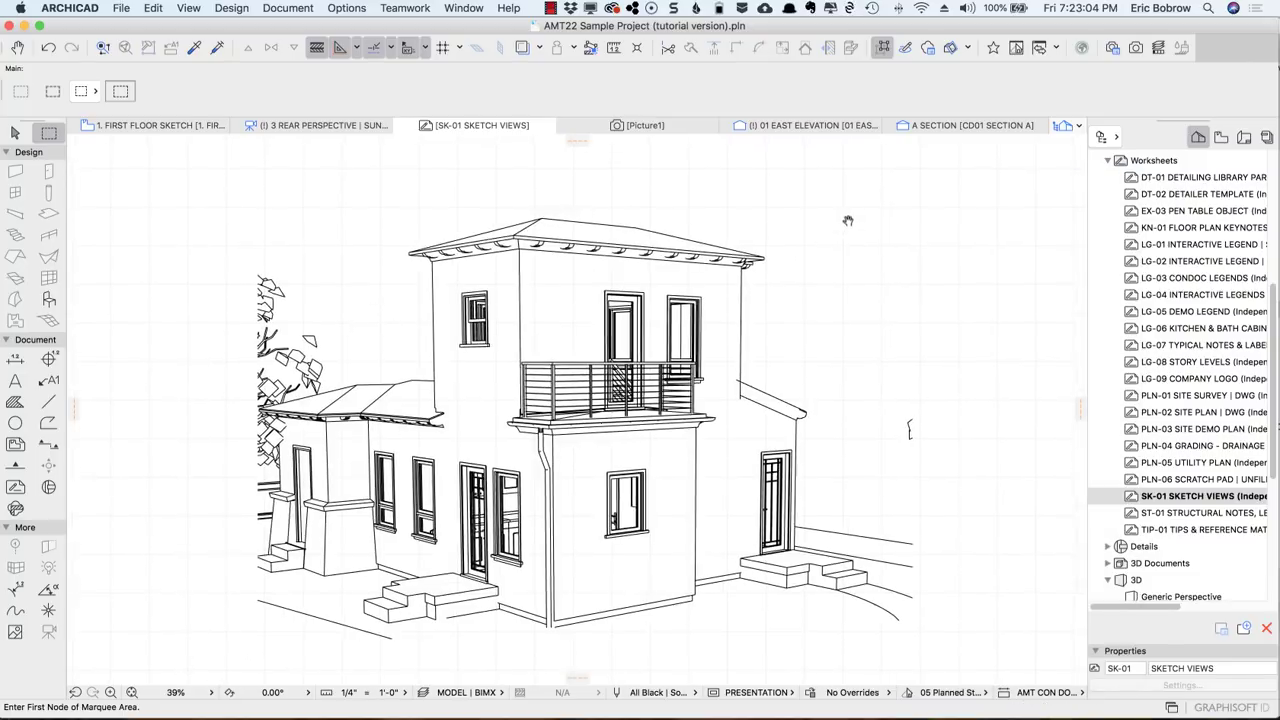
Step: Select the main house linework with a selection rectangle, leaving out the low side wing, and assign the Sketch 2 line type
click(16, 133)
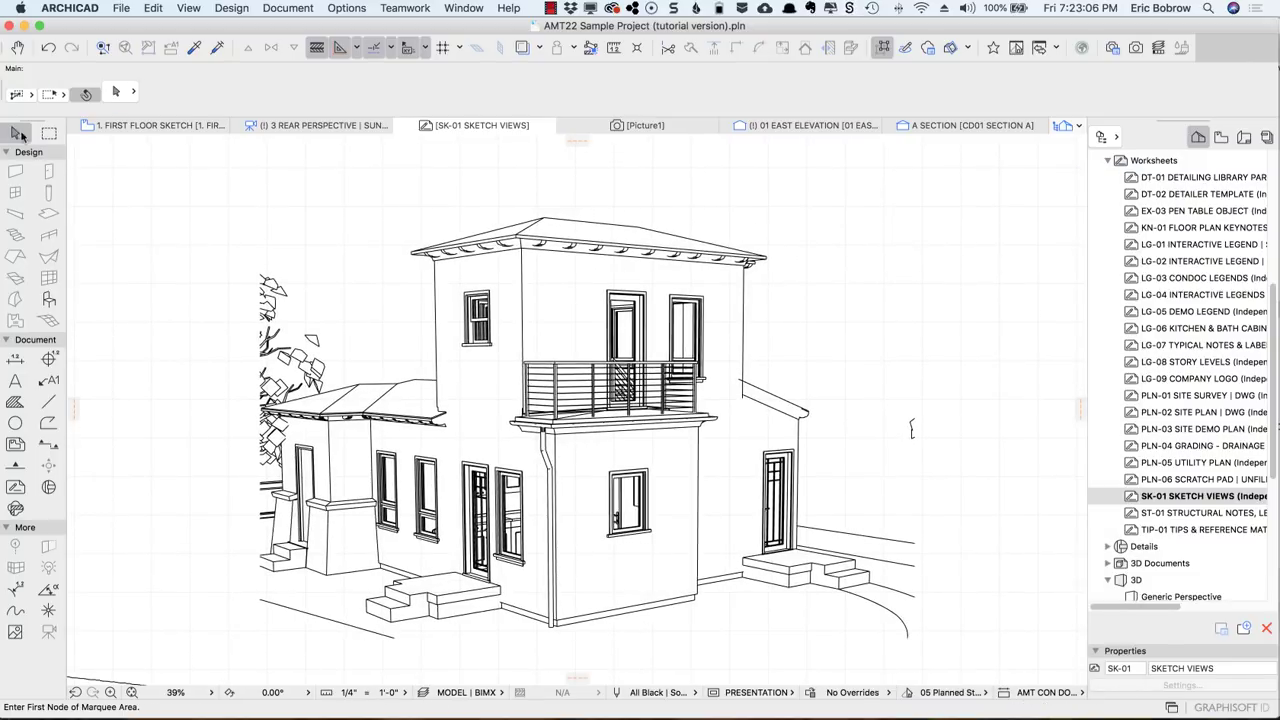
click(254, 195)
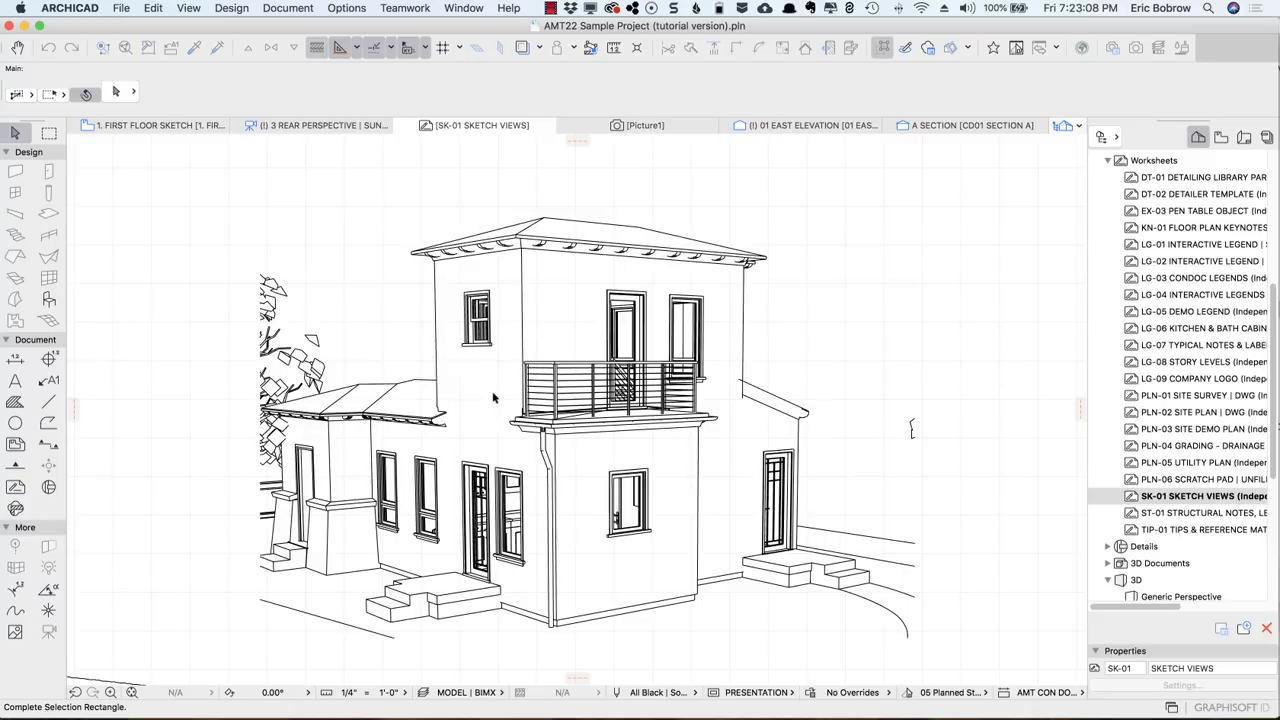
click(728, 642)
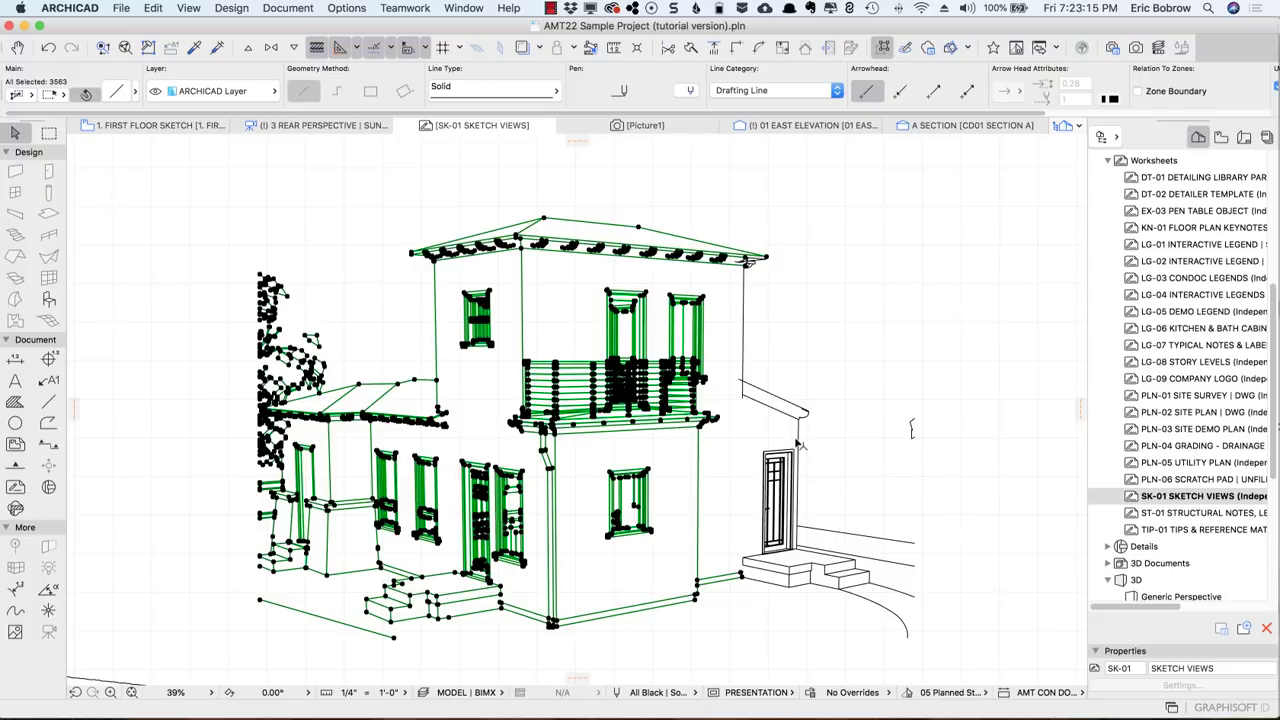
click(547, 92)
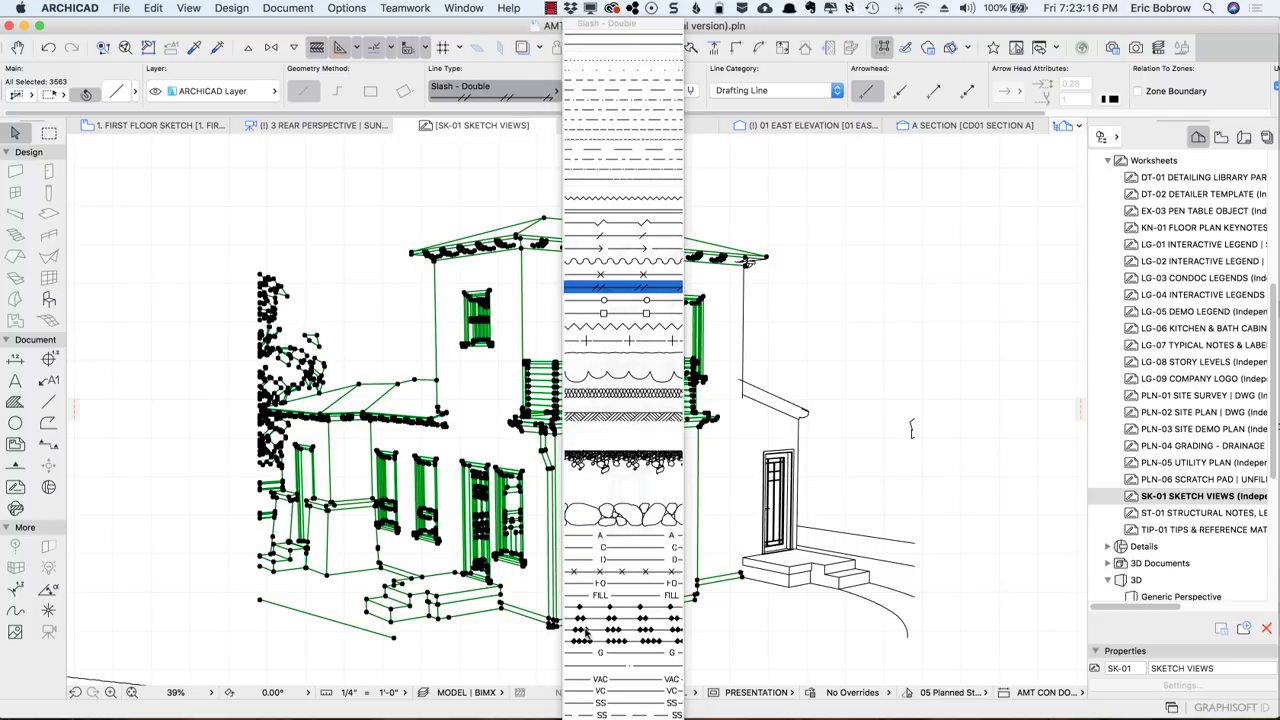
click(620, 641)
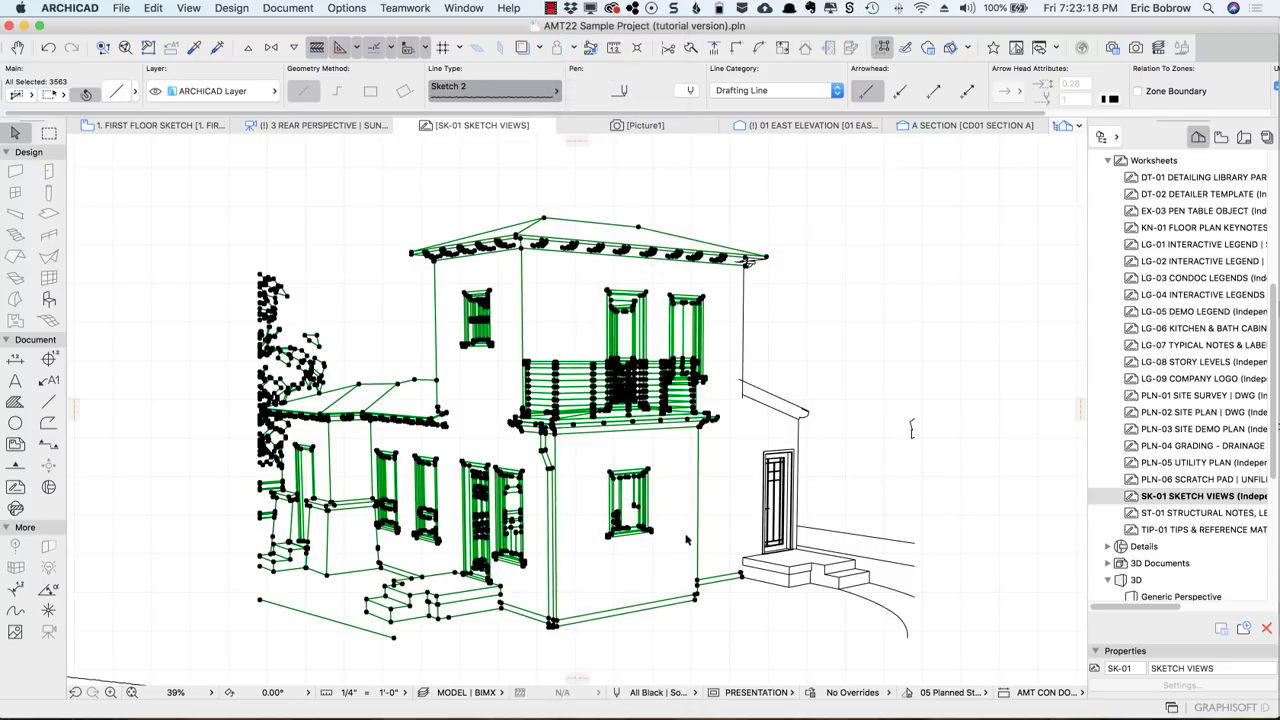
Step: Change the selected house linework to the Sketch line type, deselect it and check the wavy lines around the balcony
click(543, 96)
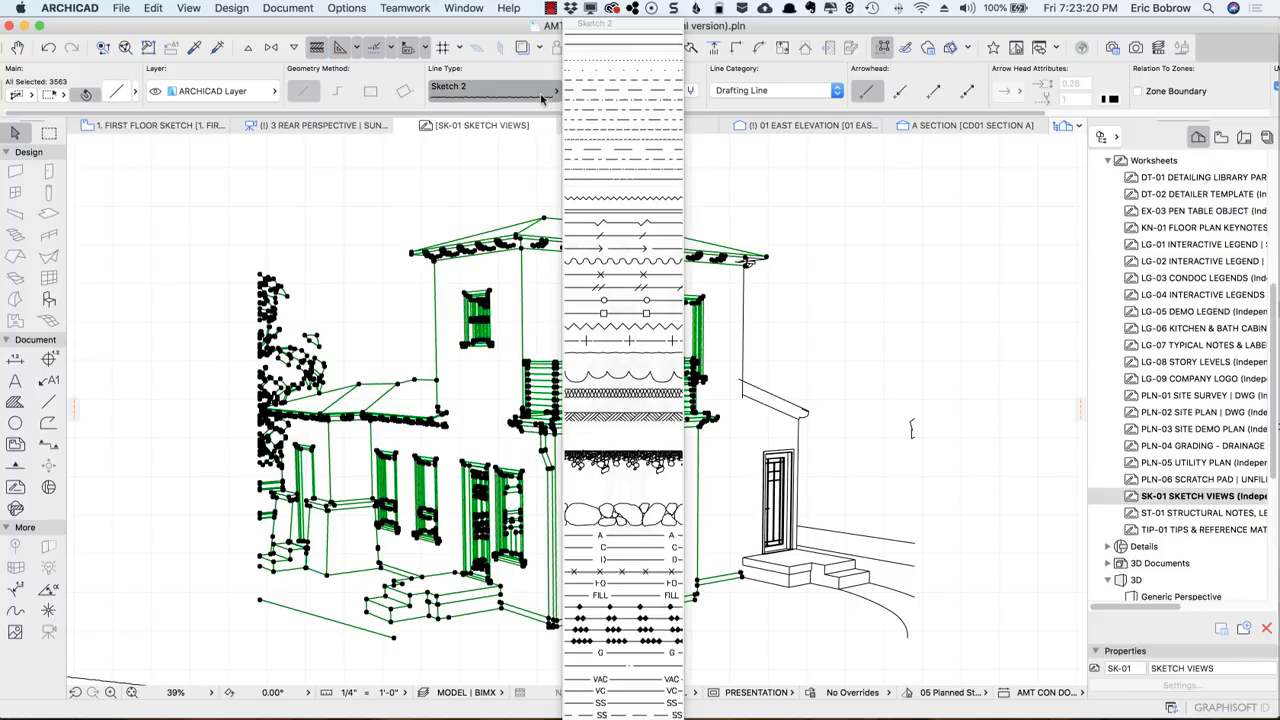
click(628, 362)
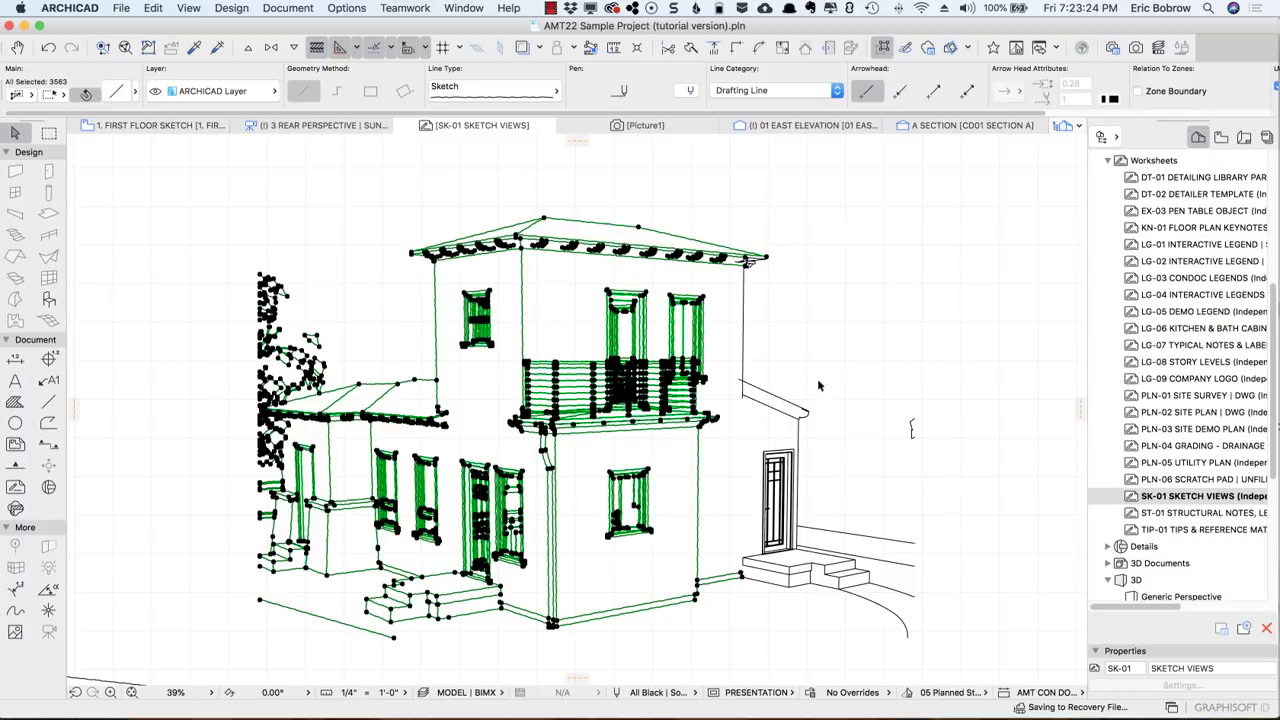
key(Escape)
scroll(706, 410, up, 6)
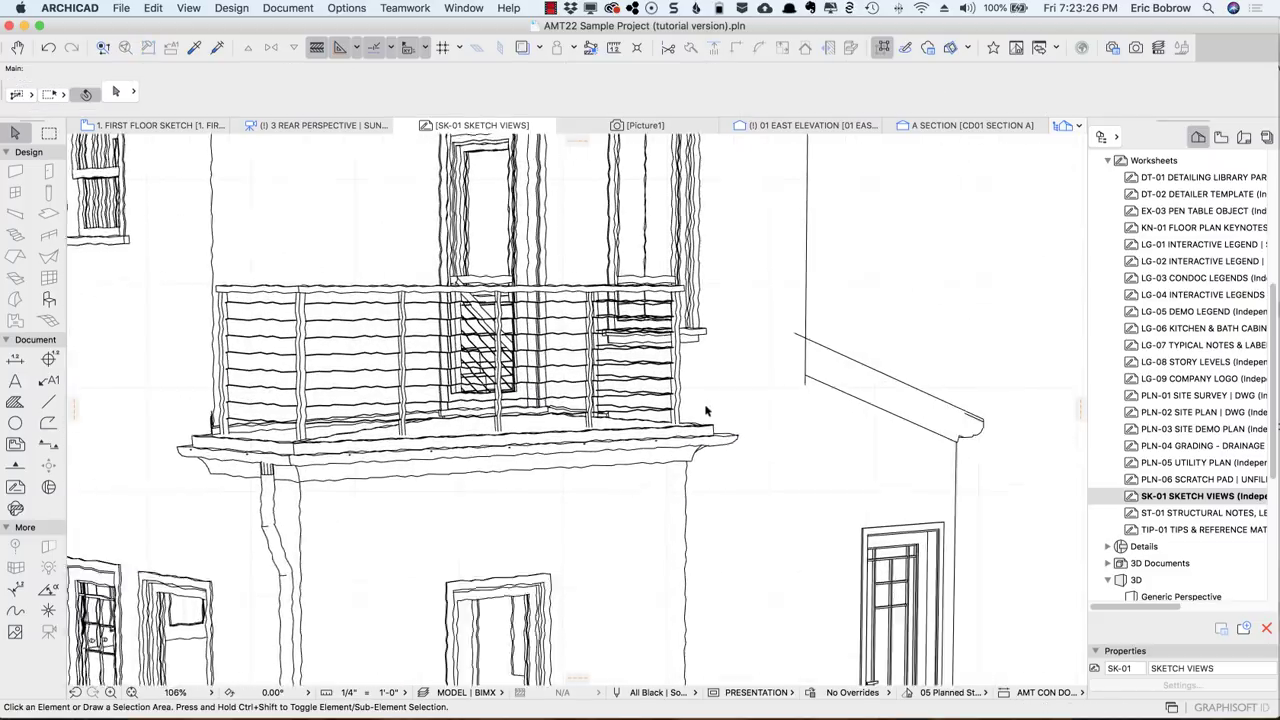
scroll(706, 410, up, 1)
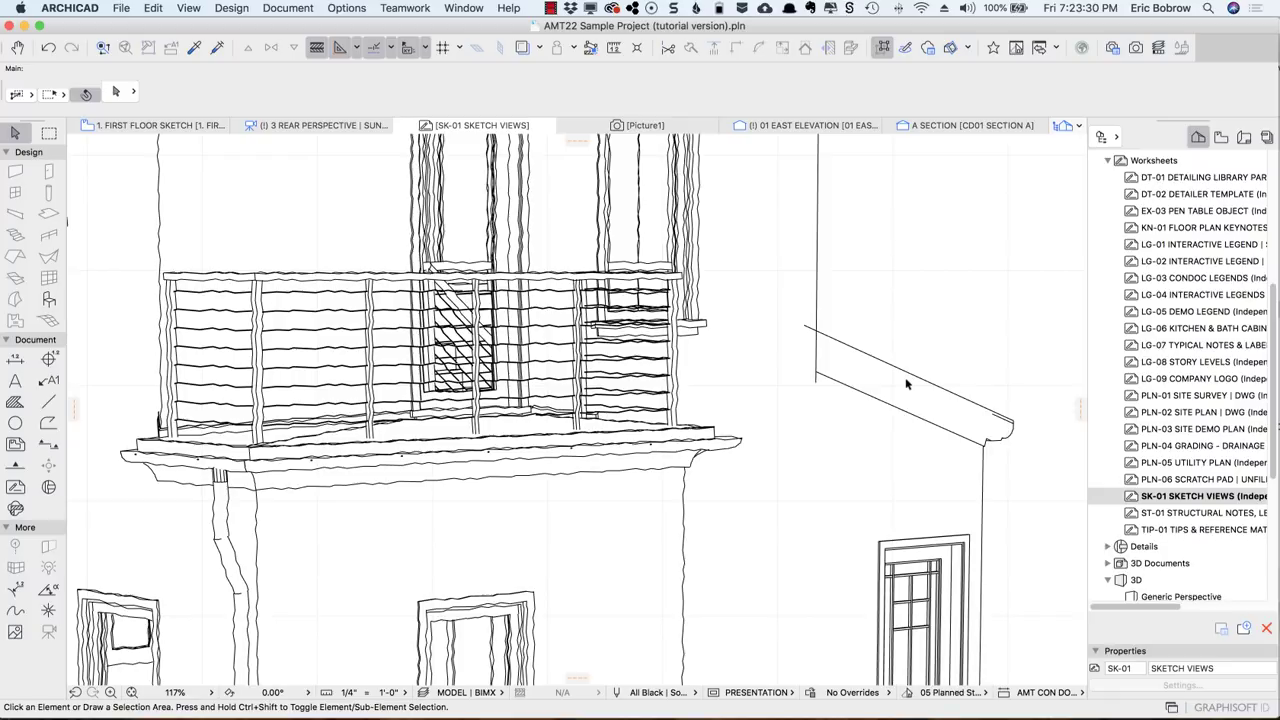
Step: Select the balcony railing and window lines, remove two window sill lines from the selection, and assign the Sketch 2 line type
scroll(305, 335, up, 3)
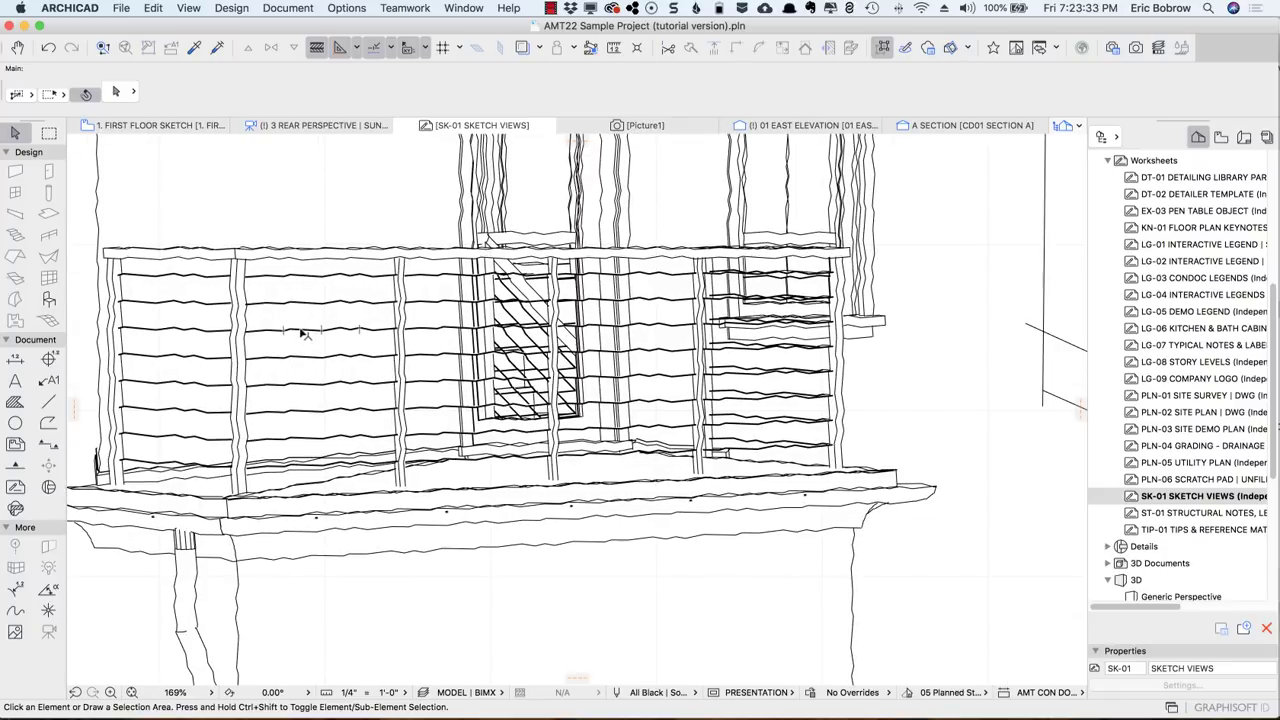
click(84, 206)
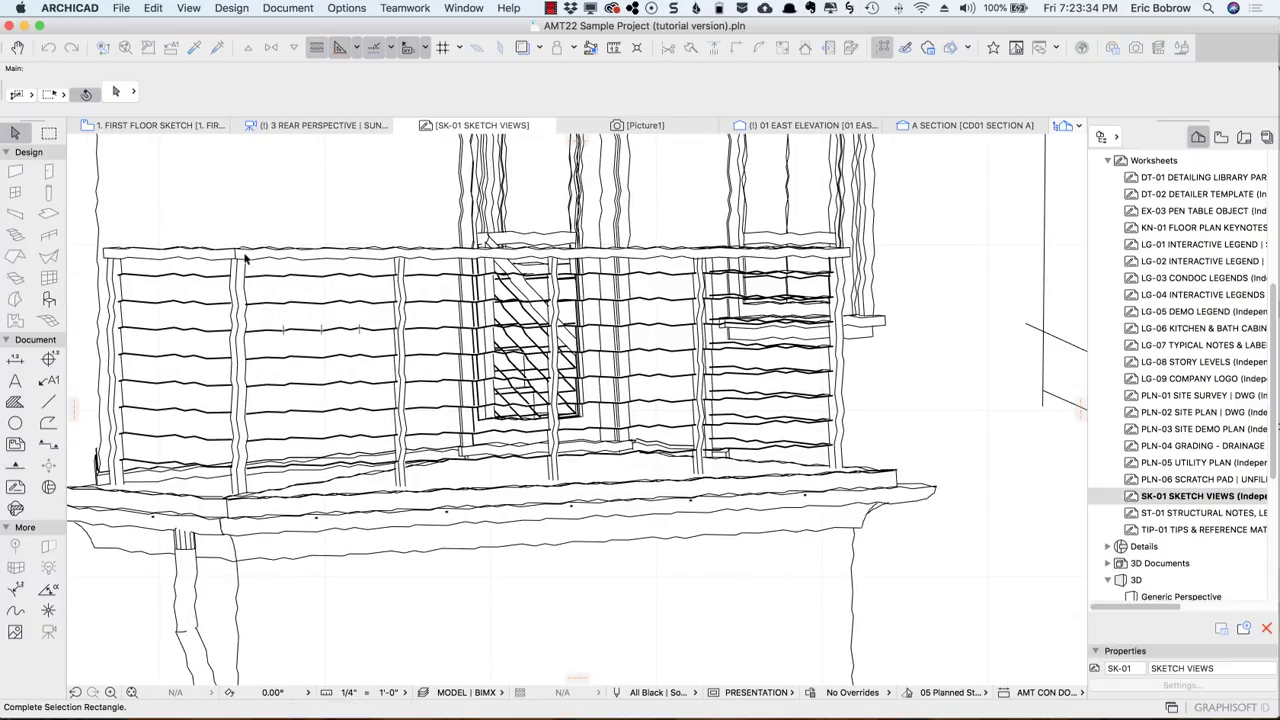
click(790, 410)
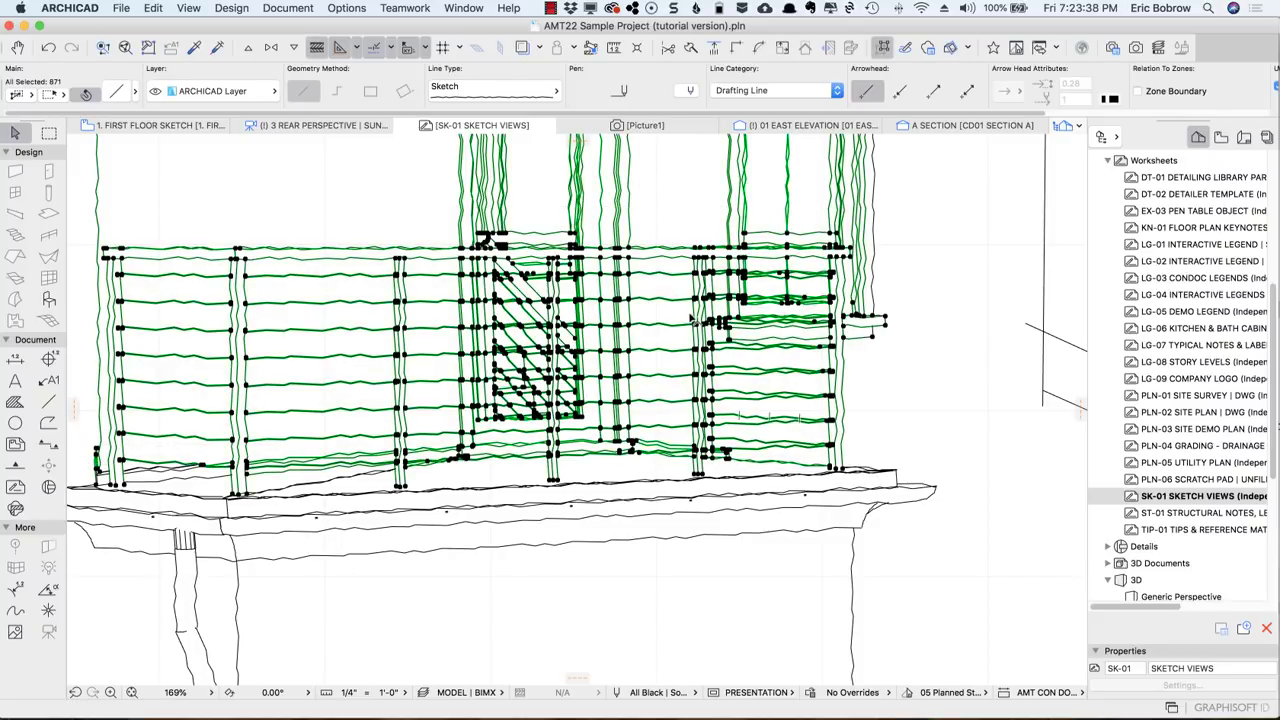
shift+click(900, 332)
shift+click(874, 340)
click(553, 91)
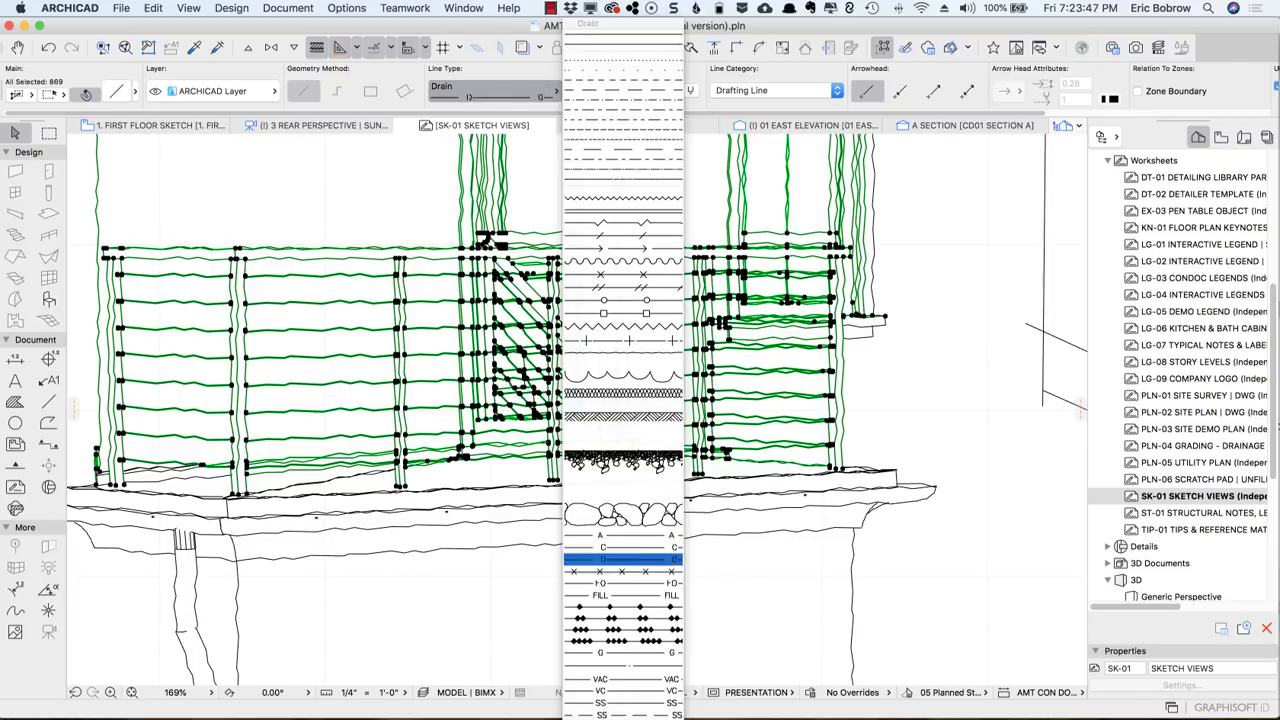
click(623, 640)
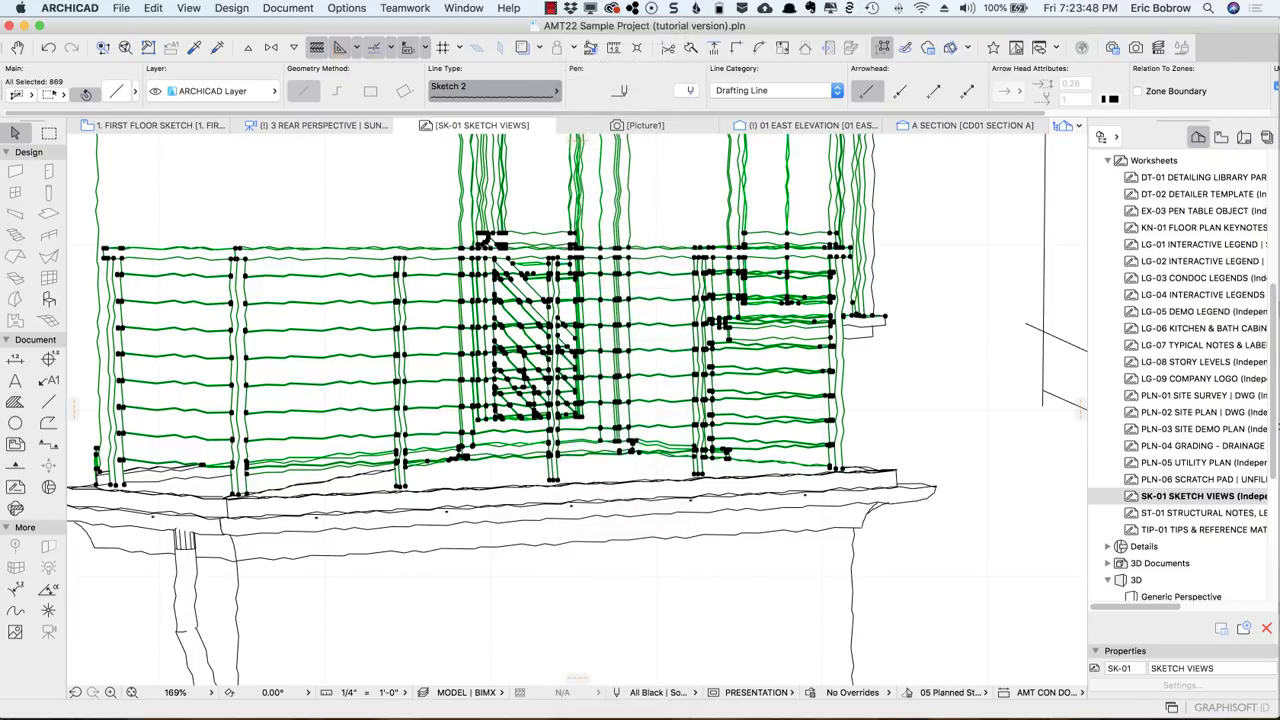
click(388, 238)
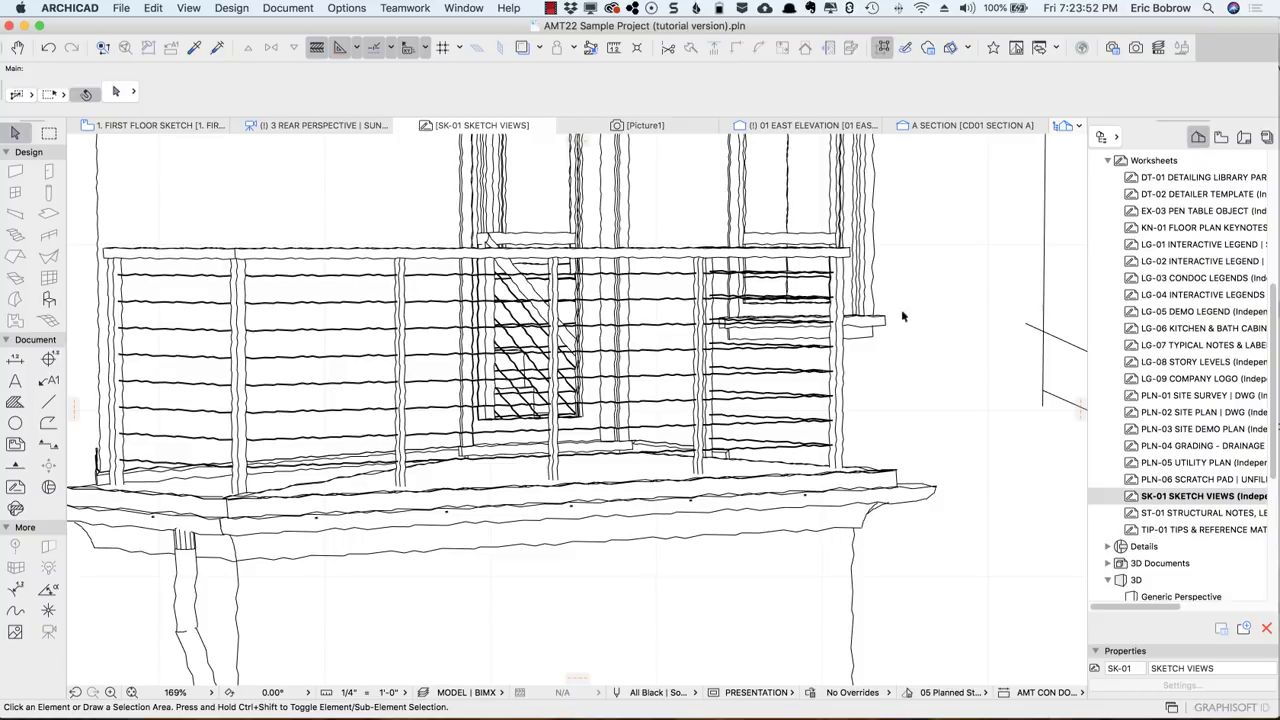
Step: Select the low side roof's eave lines and adjoining wall edges, assign the Sketch 3 line type, and deselect them
middle_drag(980, 342, 720, 343)
click(742, 290)
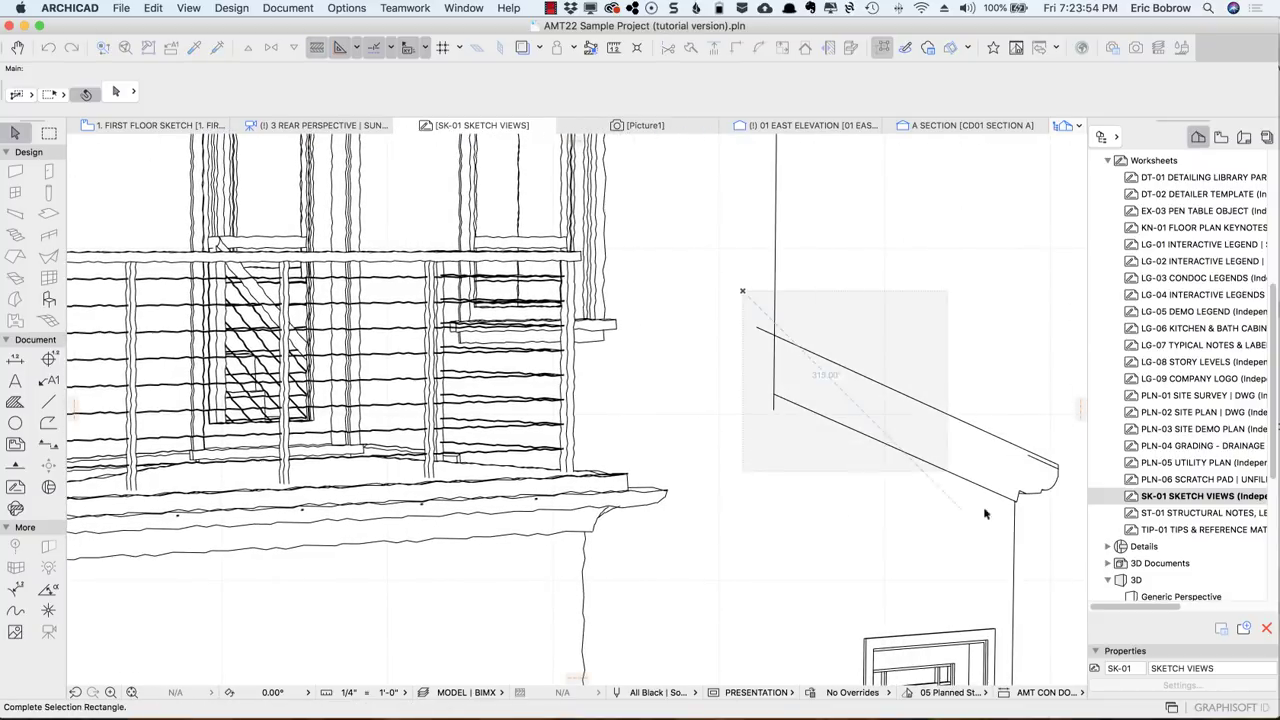
click(1062, 539)
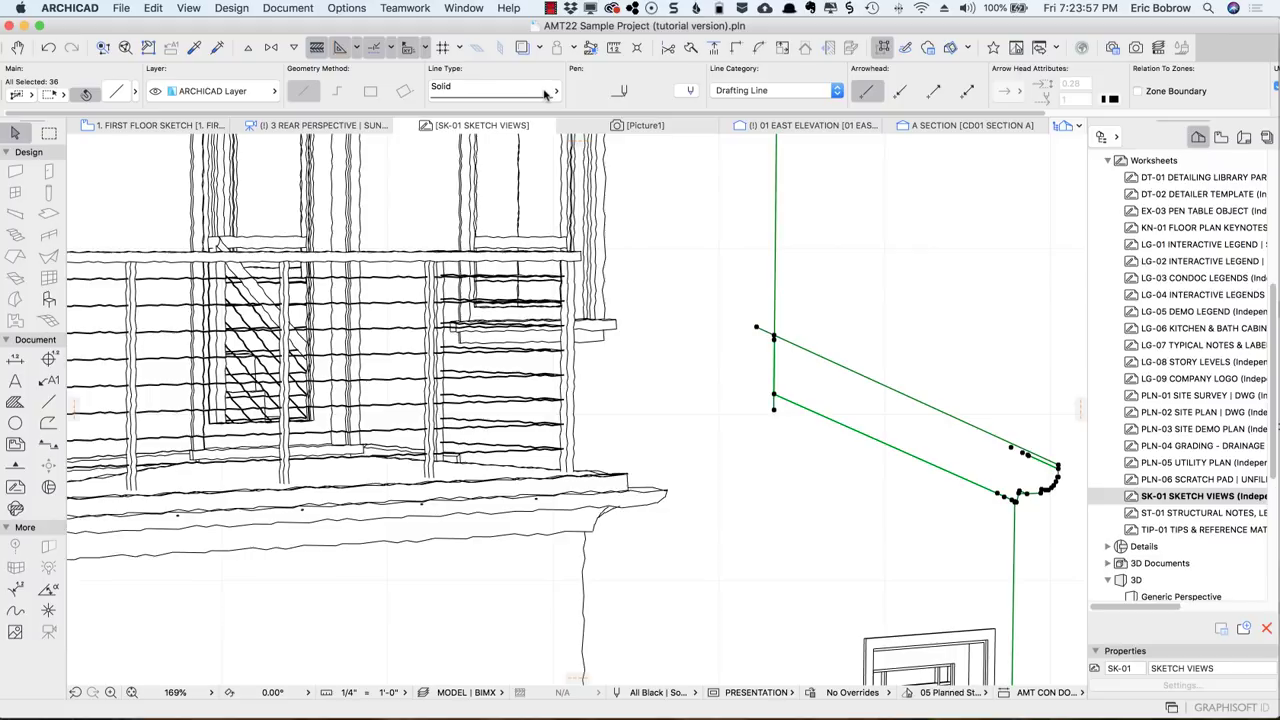
click(545, 92)
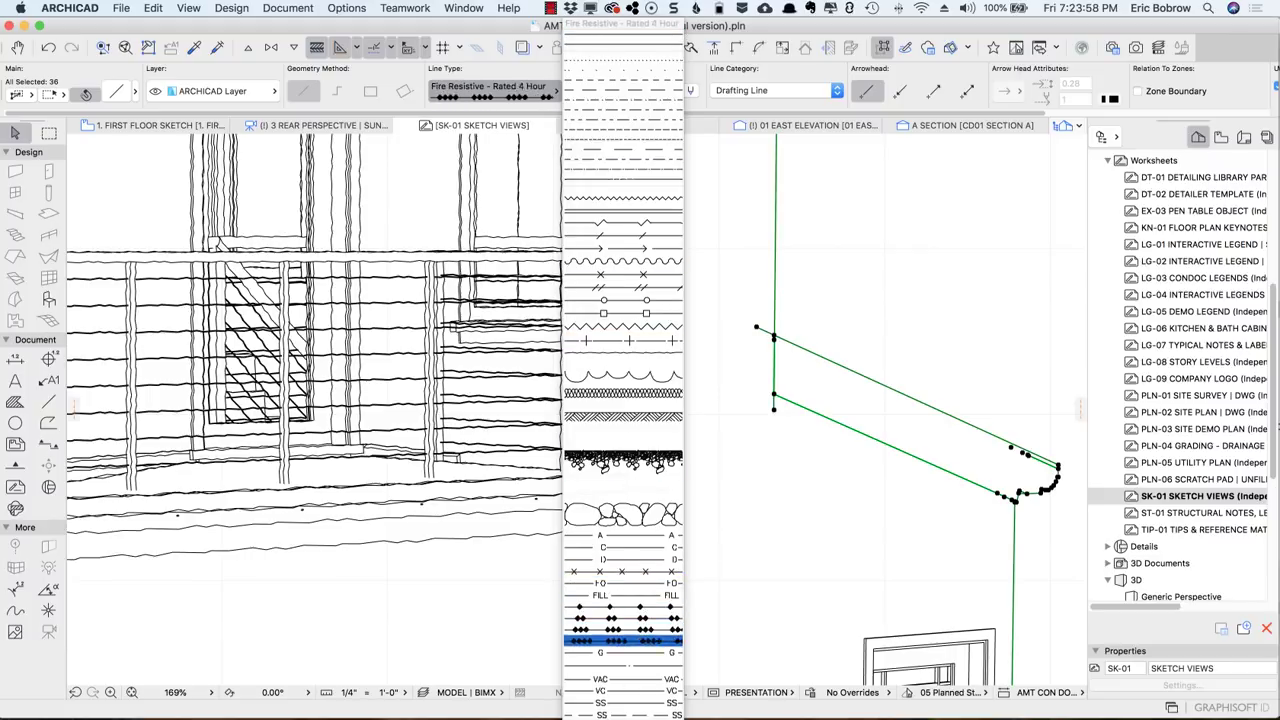
click(622, 197)
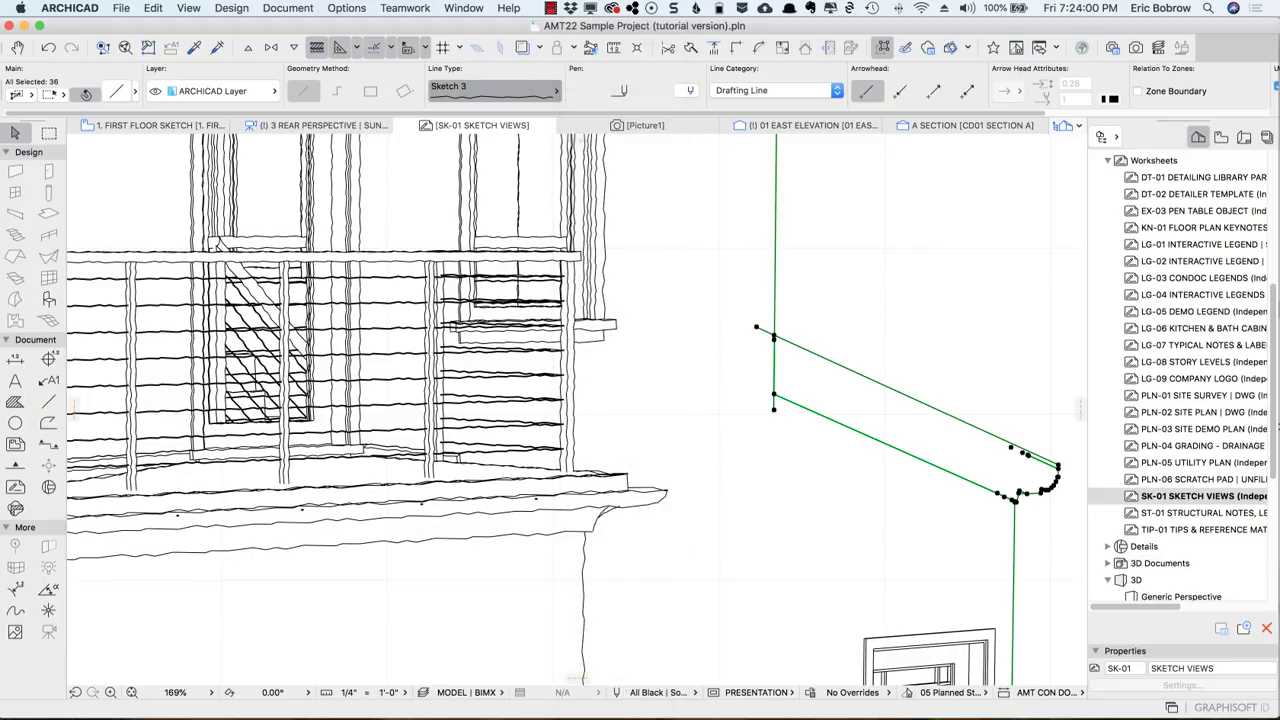
click(852, 324)
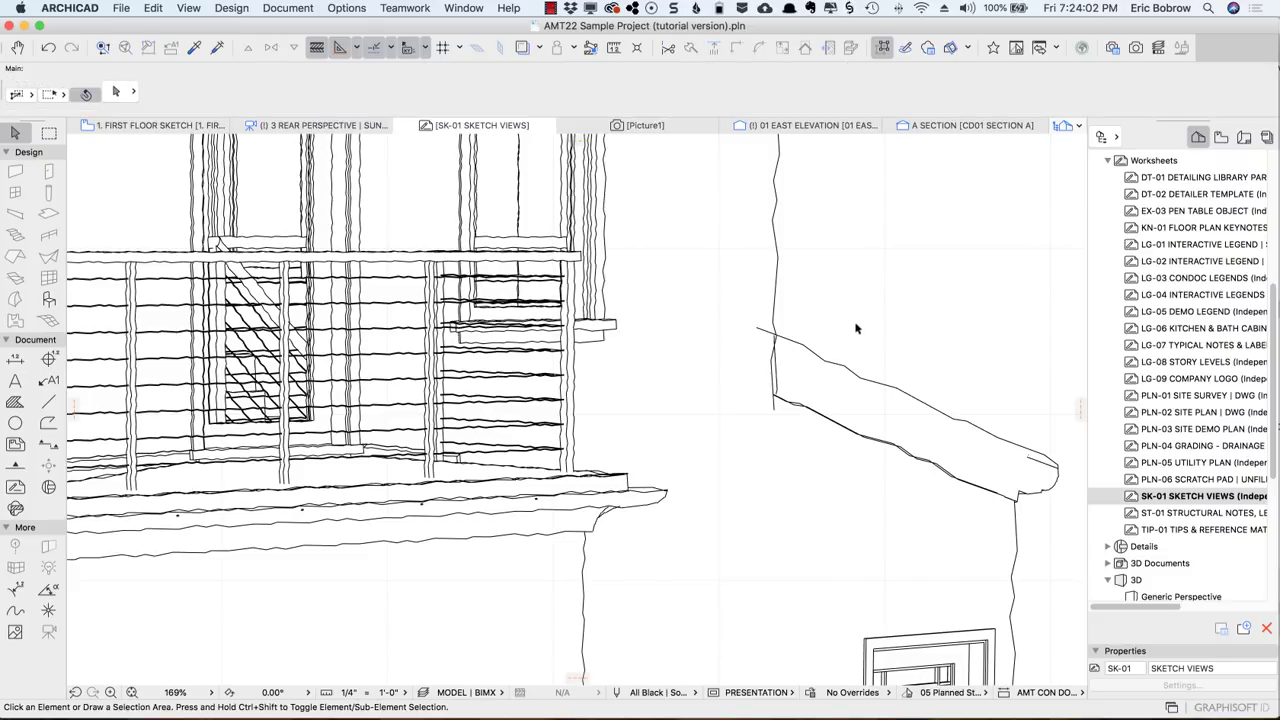
Step: Inspect the Sketch line type's definition in the Lines settings and view the option to duplicate it as a new line type, without creating one
click(344, 12)
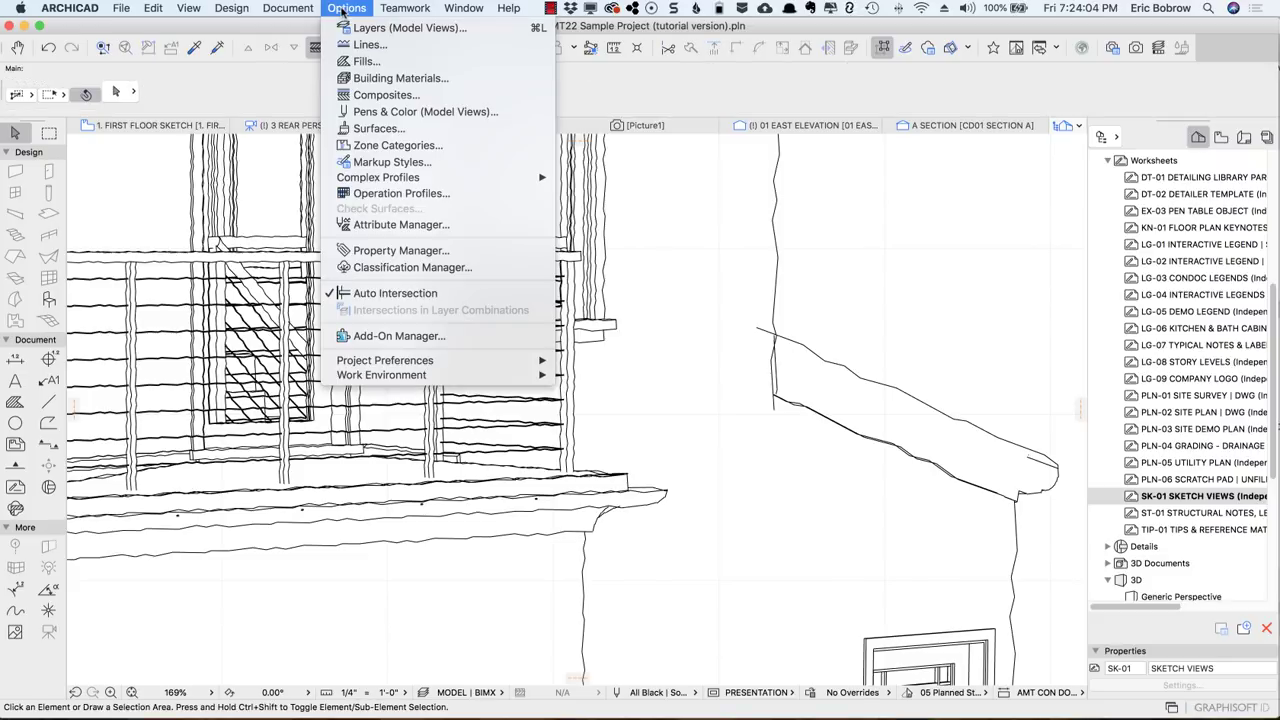
click(366, 44)
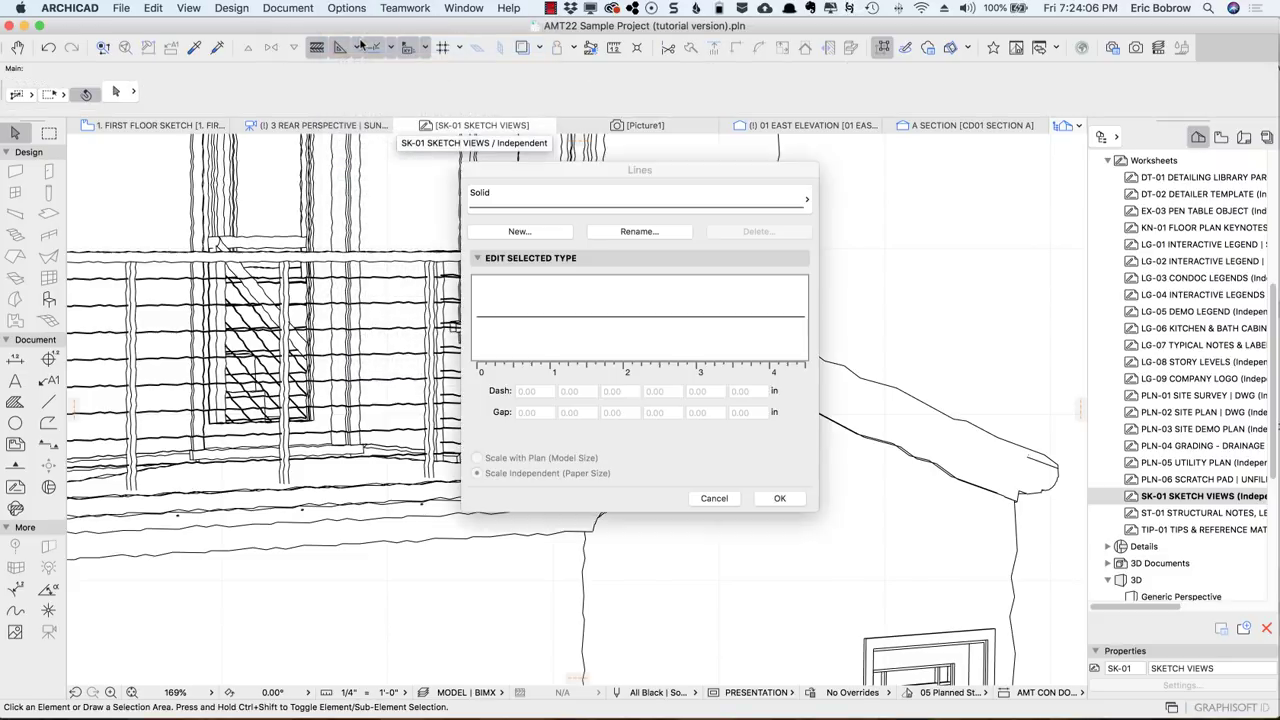
click(614, 208)
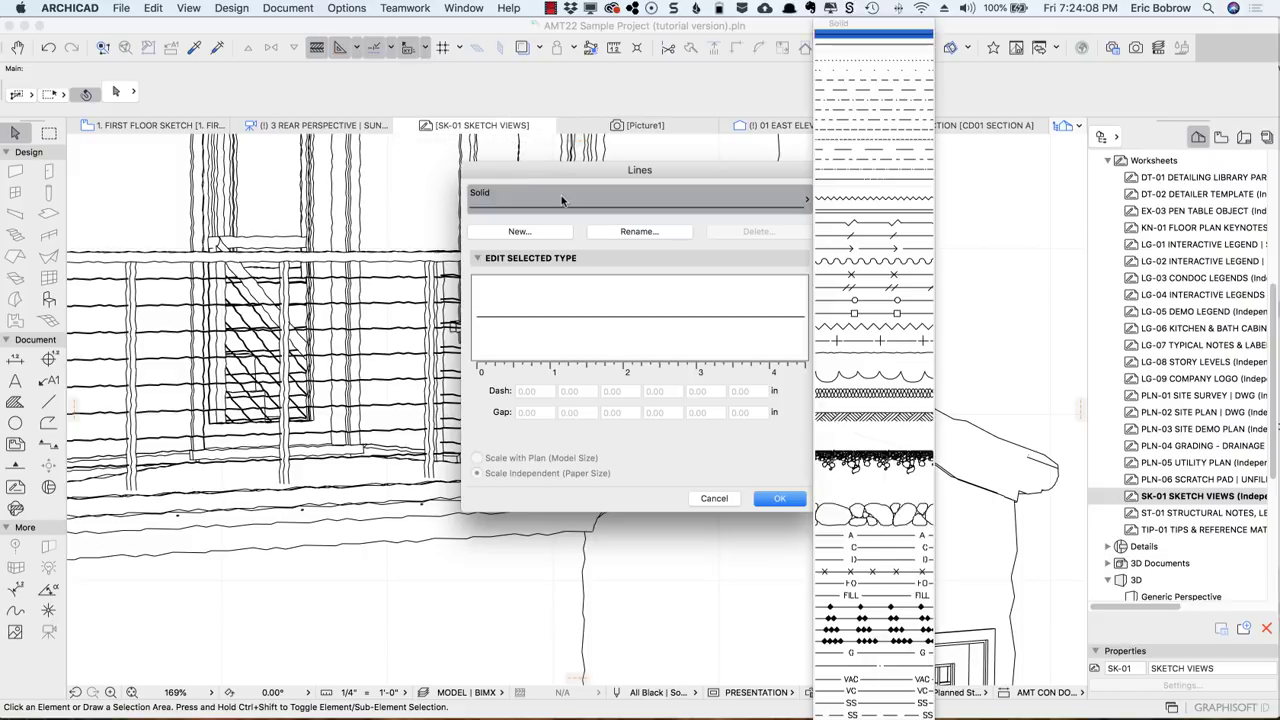
click(866, 353)
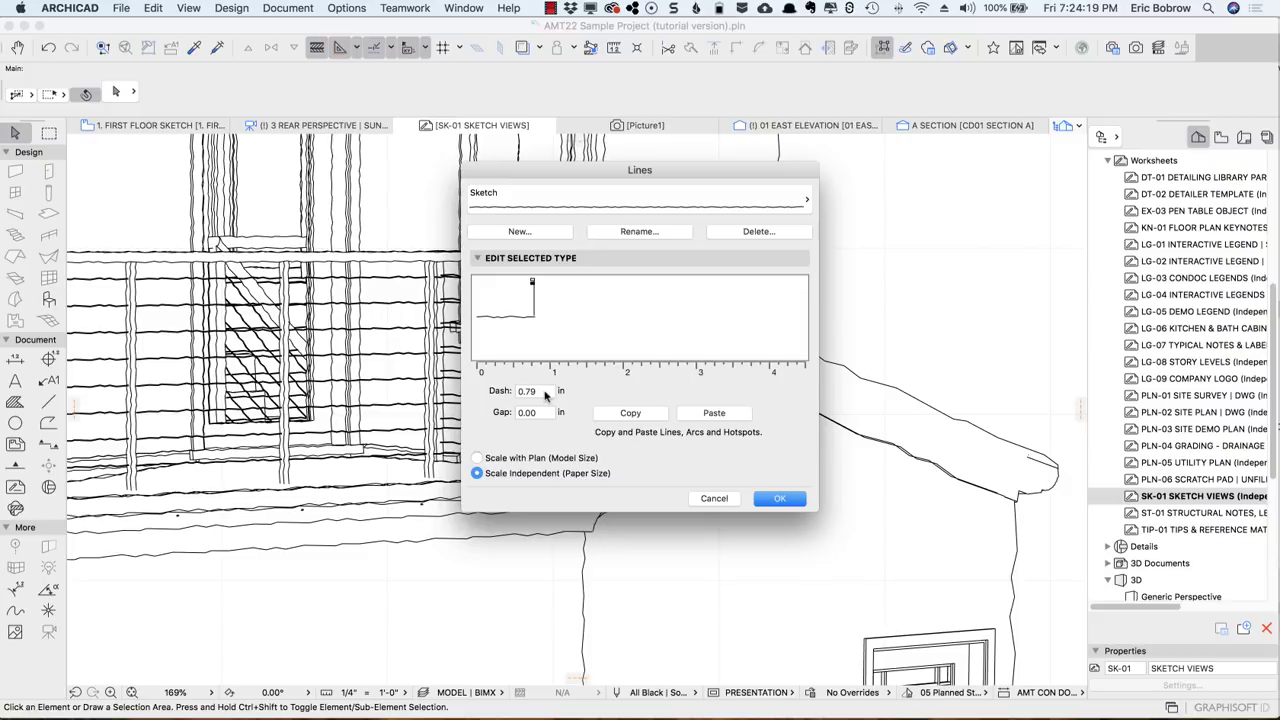
click(793, 206)
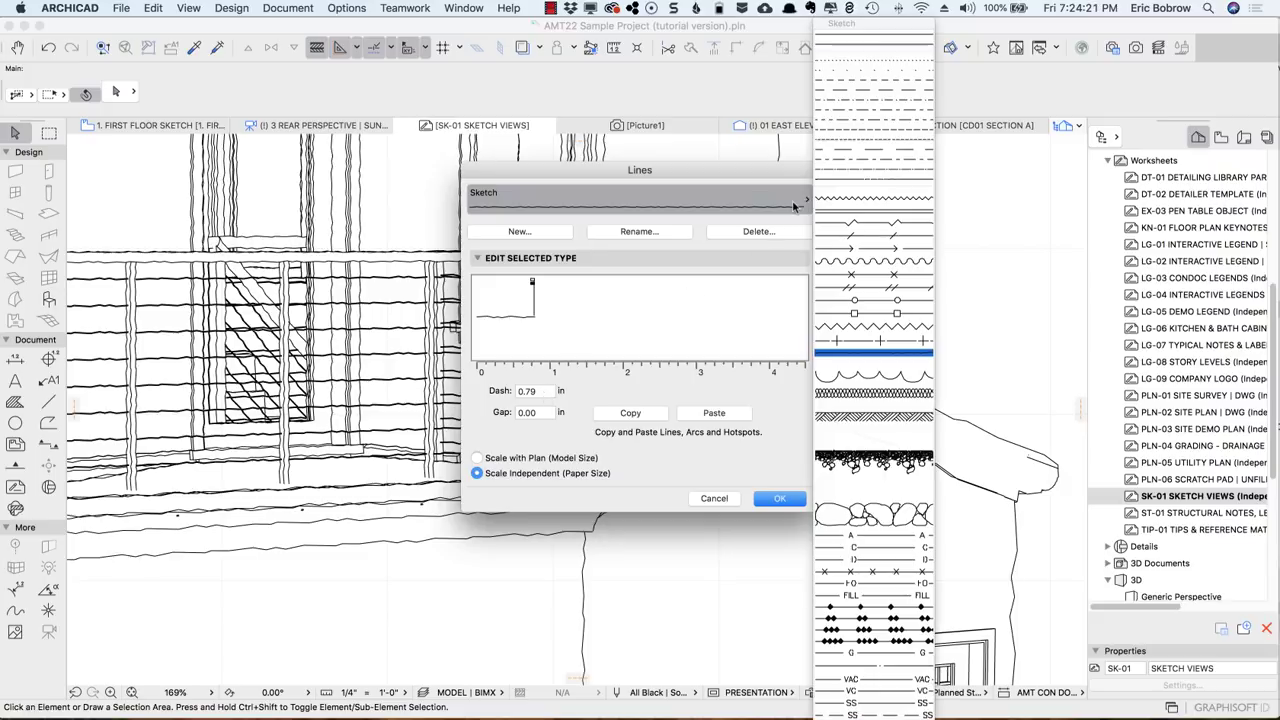
click(519, 231)
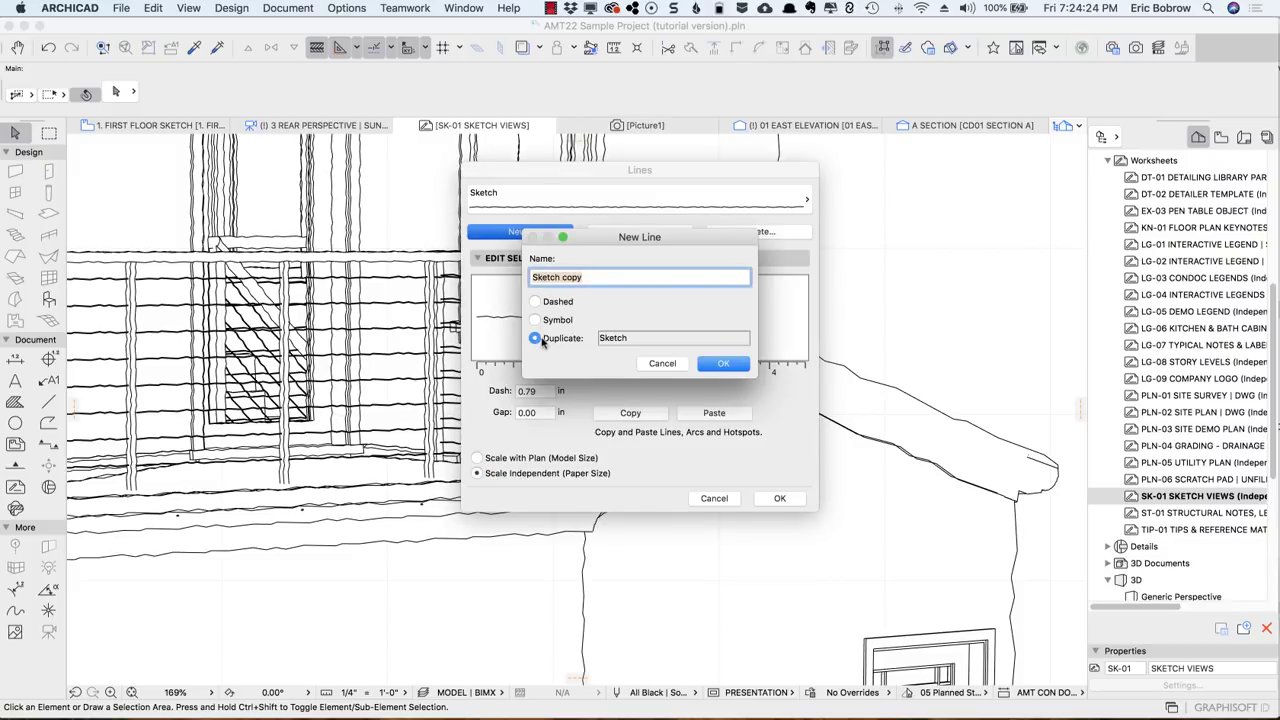
click(659, 364)
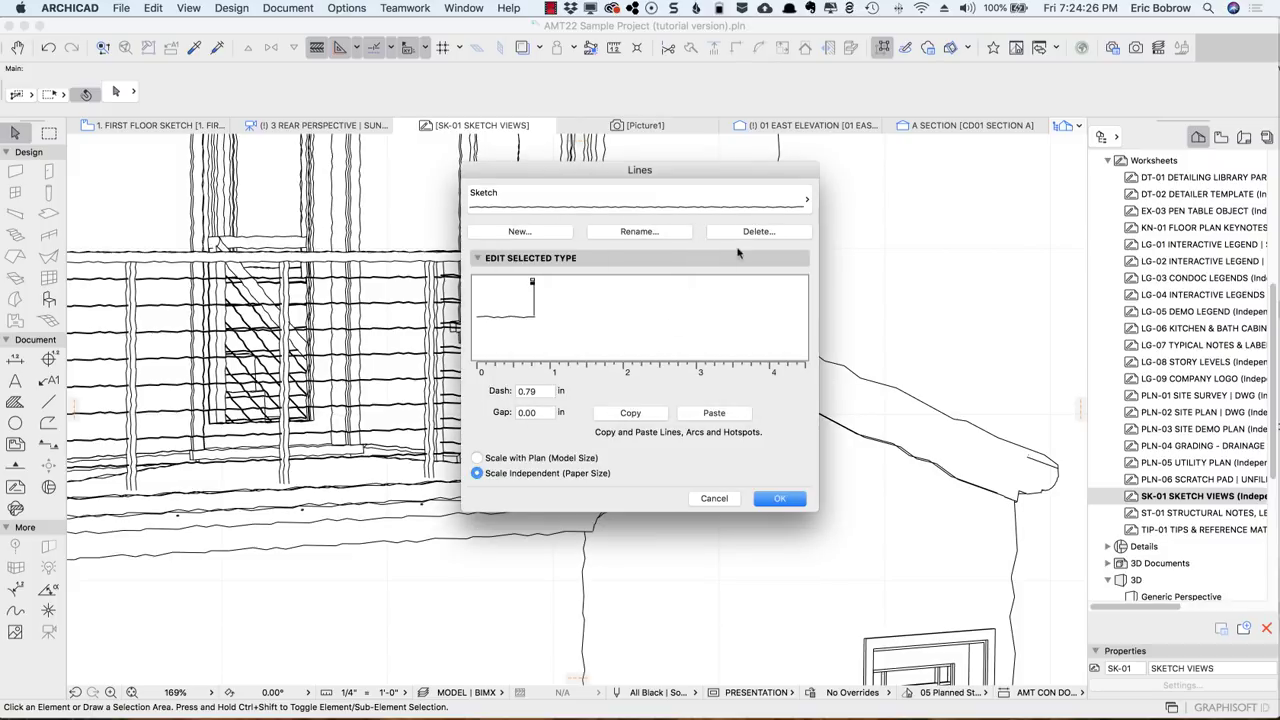
Step: Examine the dash patterns of the Sketch 2 and Sketch 3 line types and close the Lines settings without saving changes
click(798, 202)
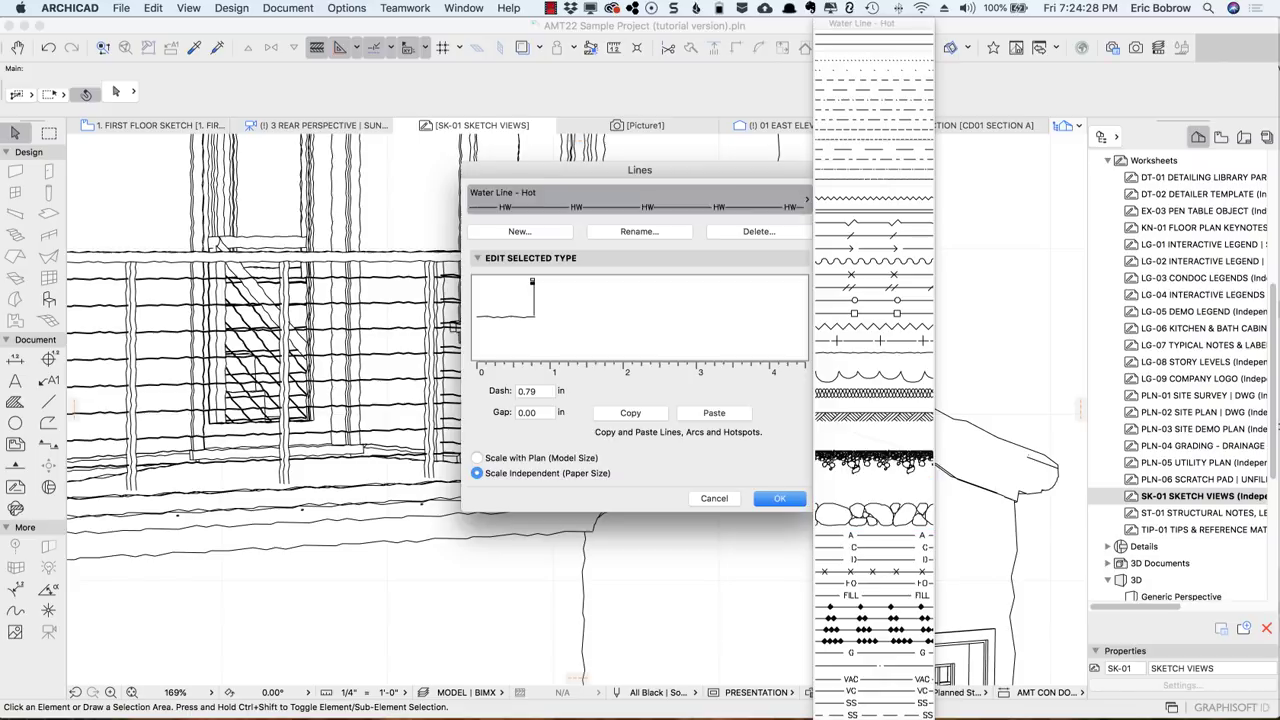
click(873, 198)
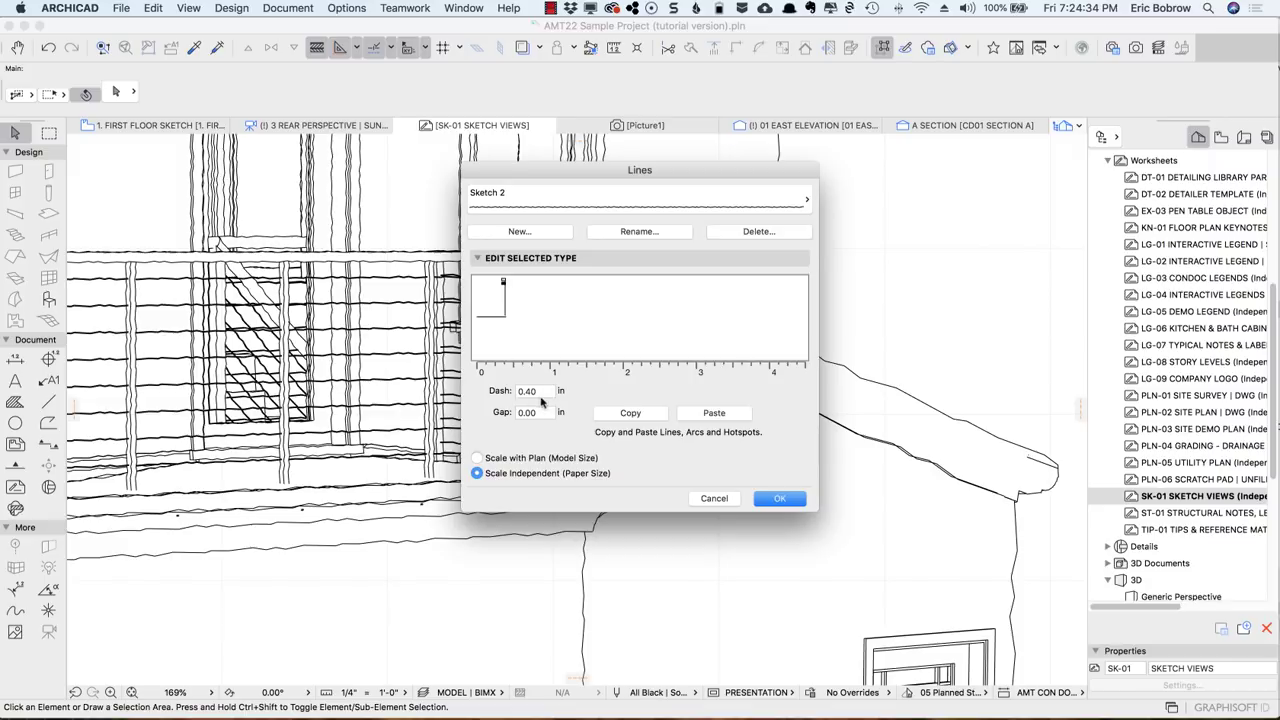
click(652, 210)
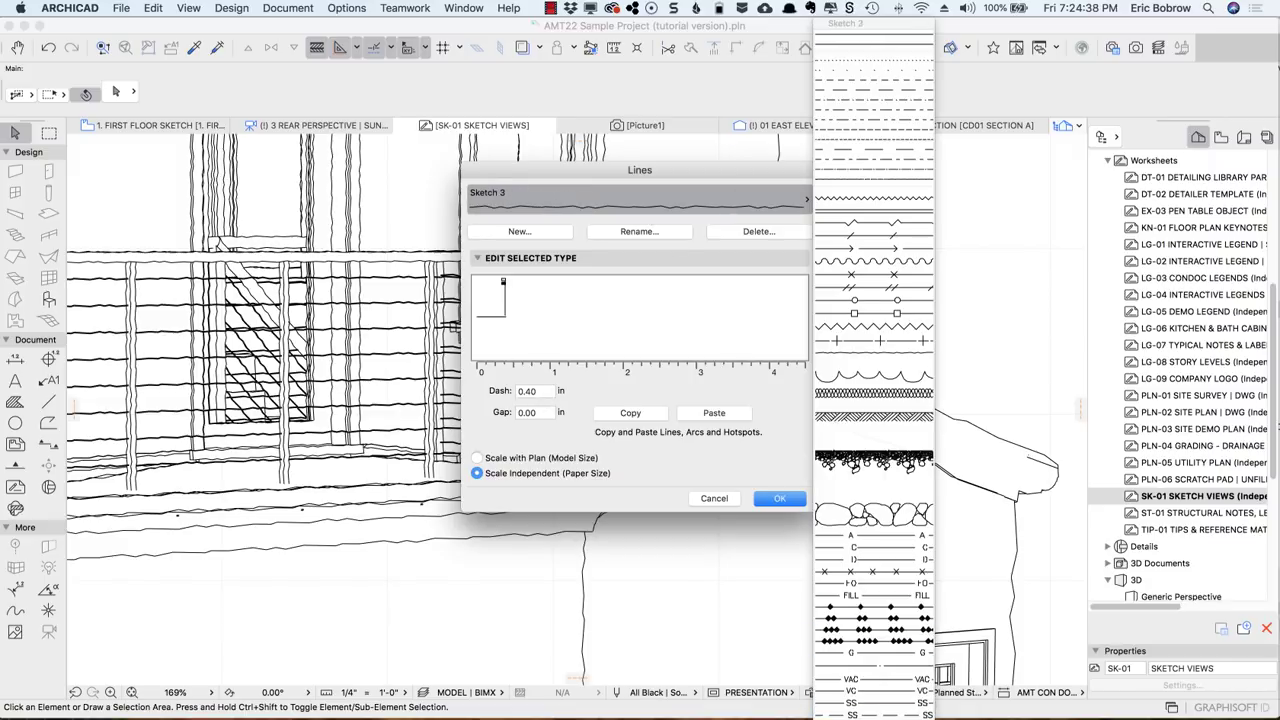
click(874, 30)
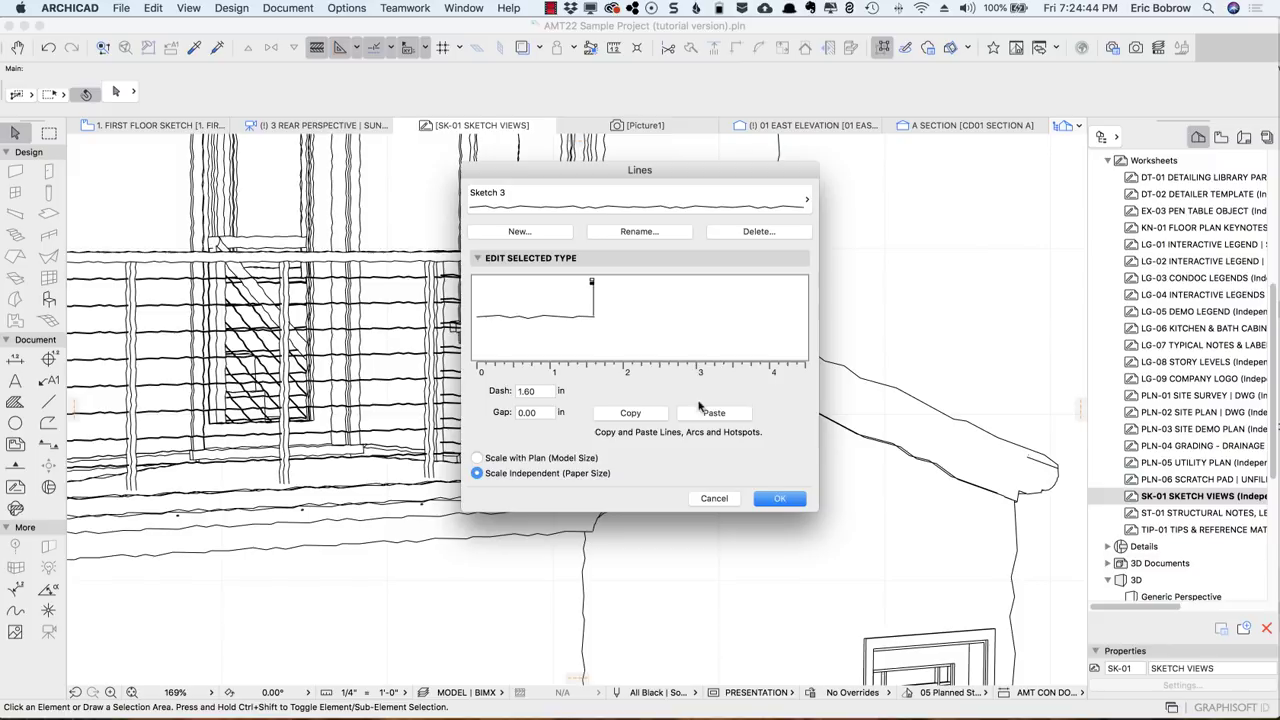
click(712, 500)
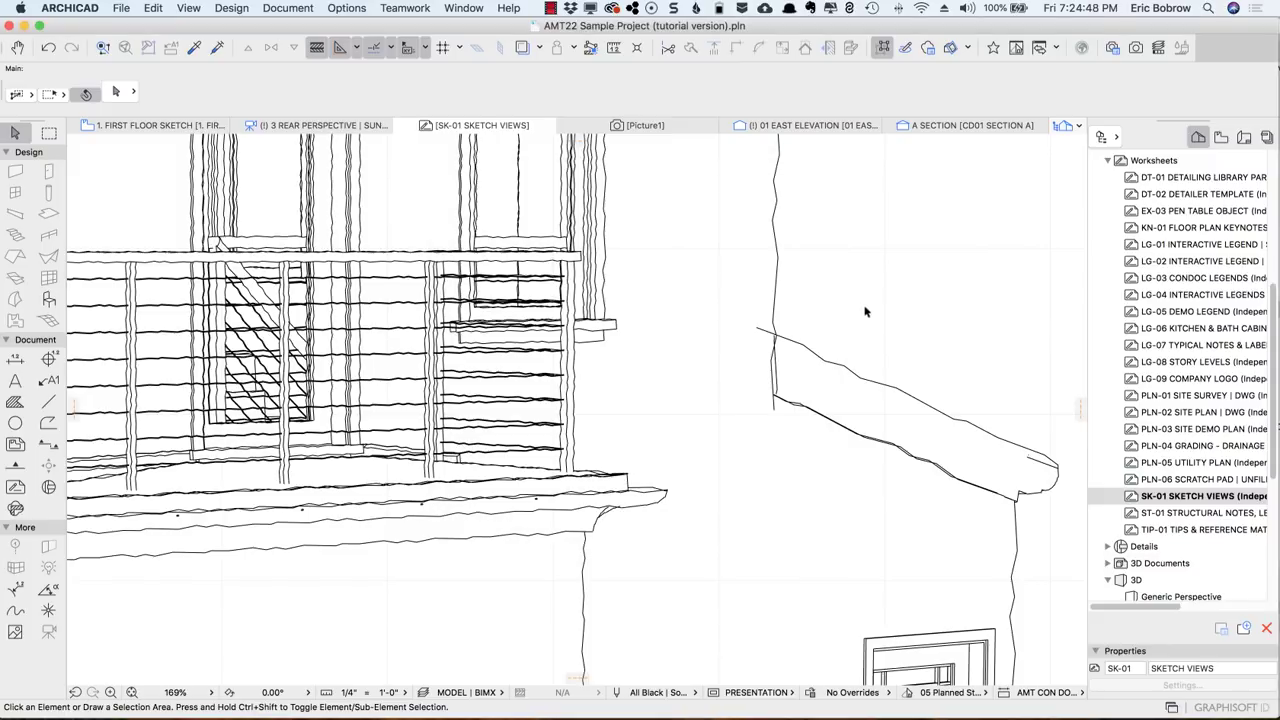
Step: Delete the stray linework beyond the low side roof and the upper tree foliage above the opposite single-storey wing
scroll(866, 312, down, 5)
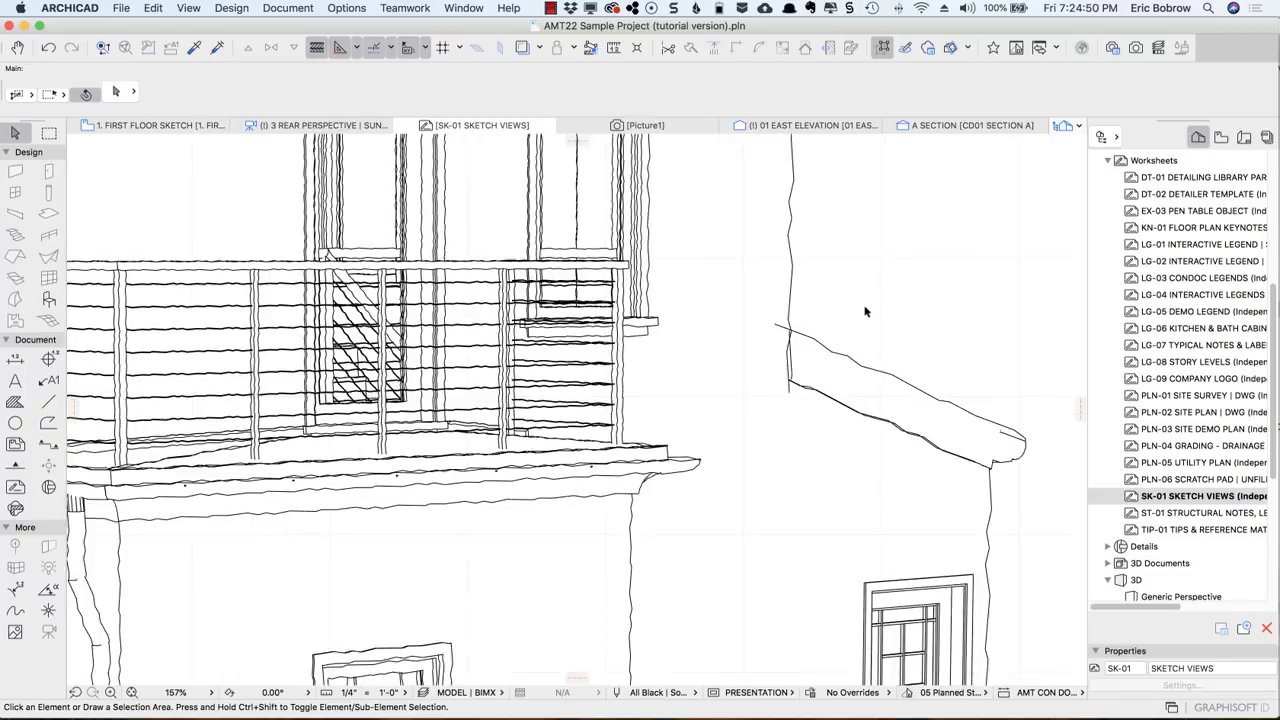
scroll(870, 281, down, 3)
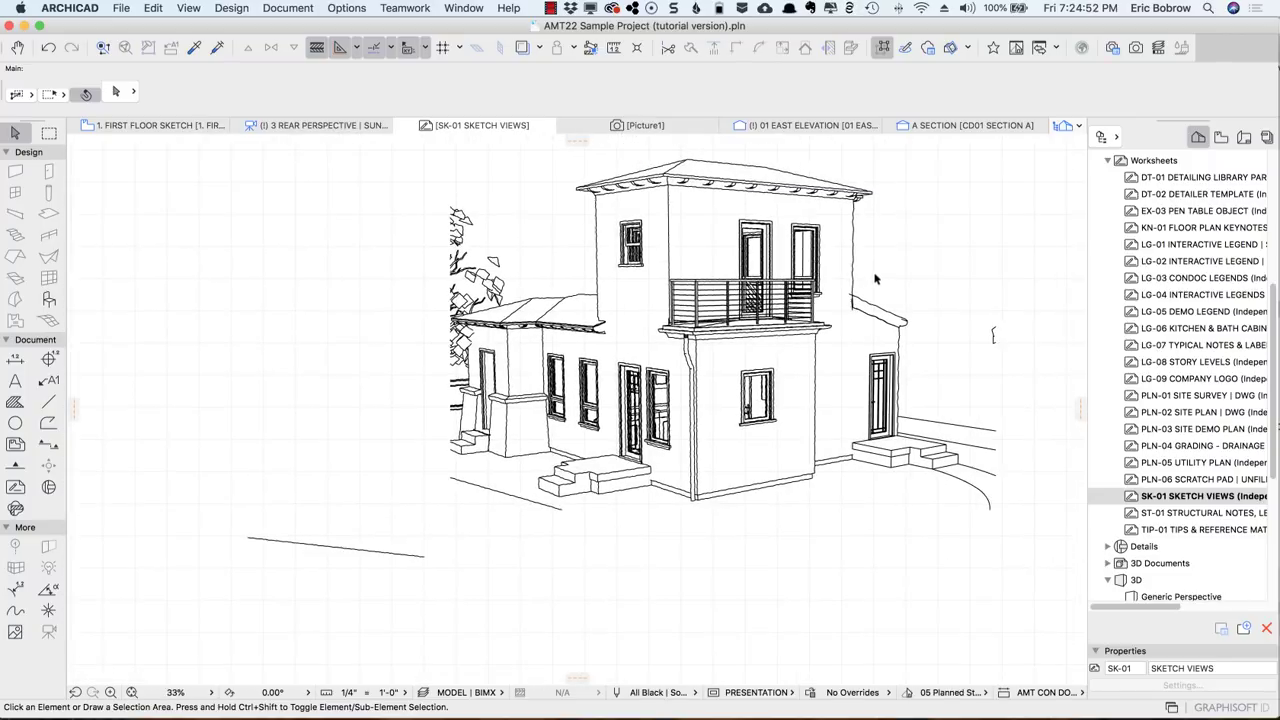
scroll(873, 280, up, 3)
scroll(873, 280, down, 4)
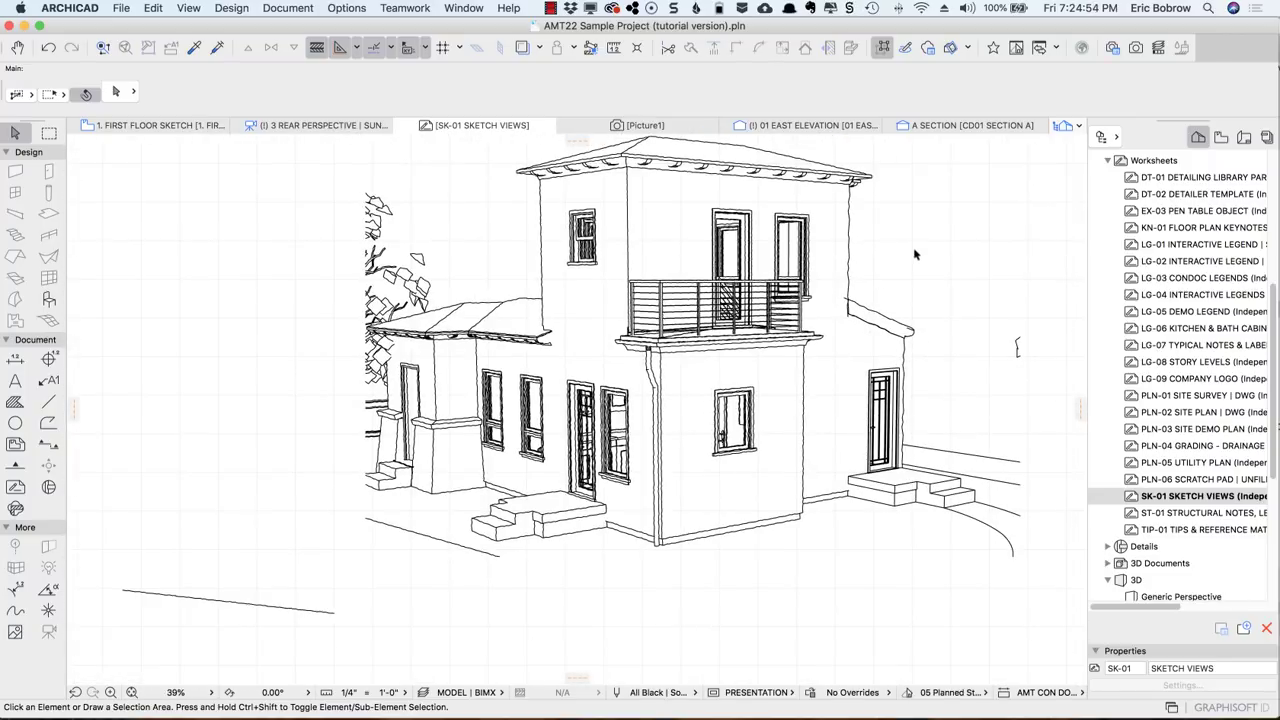
middle_drag(870, 280, 831, 379)
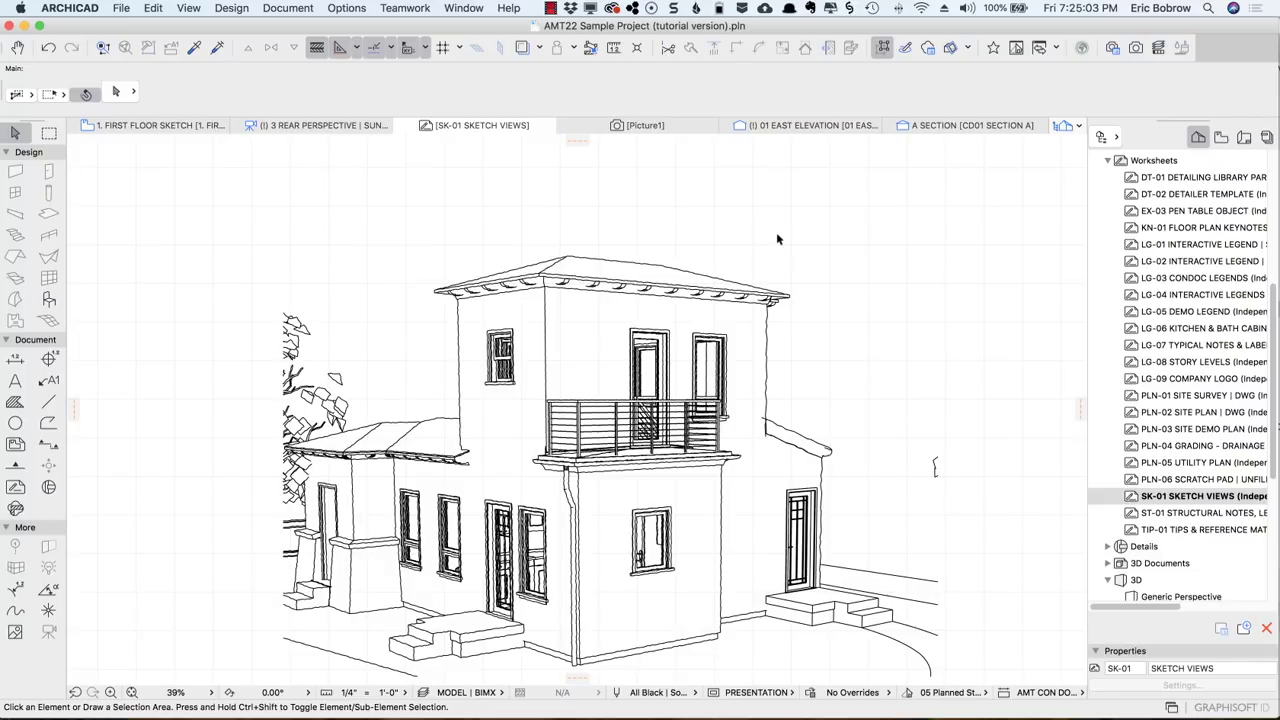
drag(926, 412, 982, 504)
drag(250, 308, 367, 410)
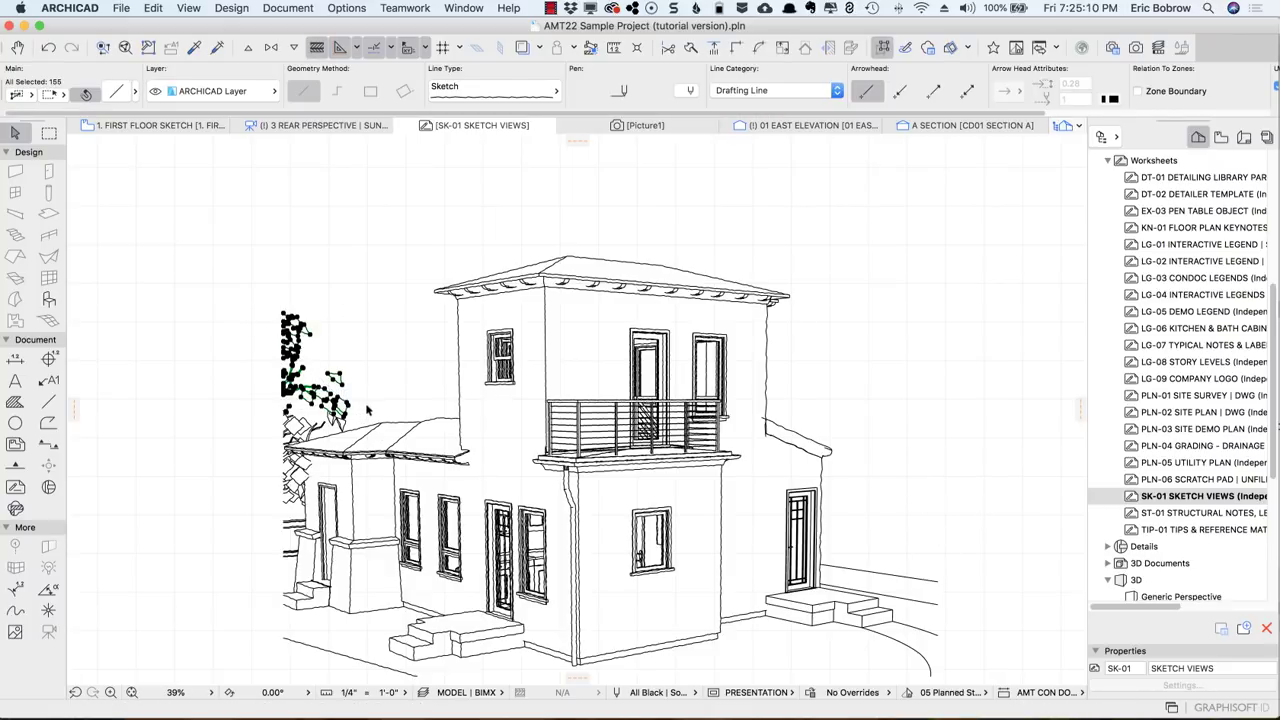
key(Delete)
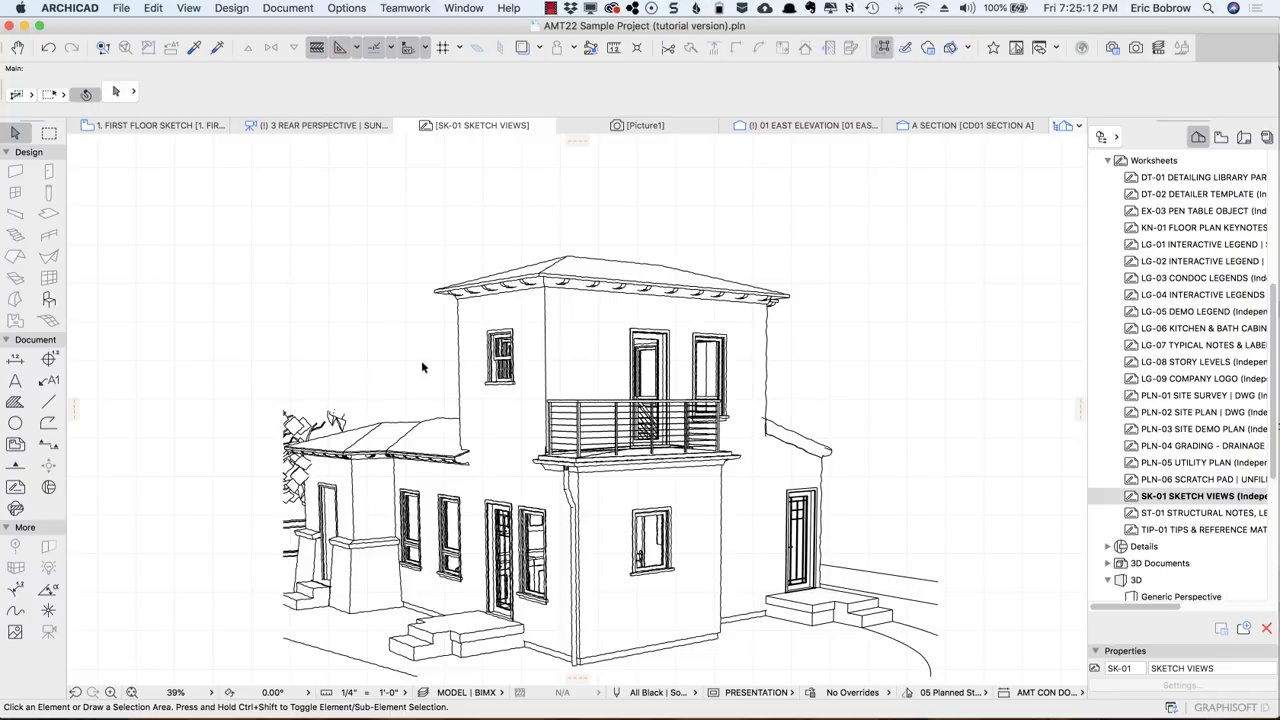